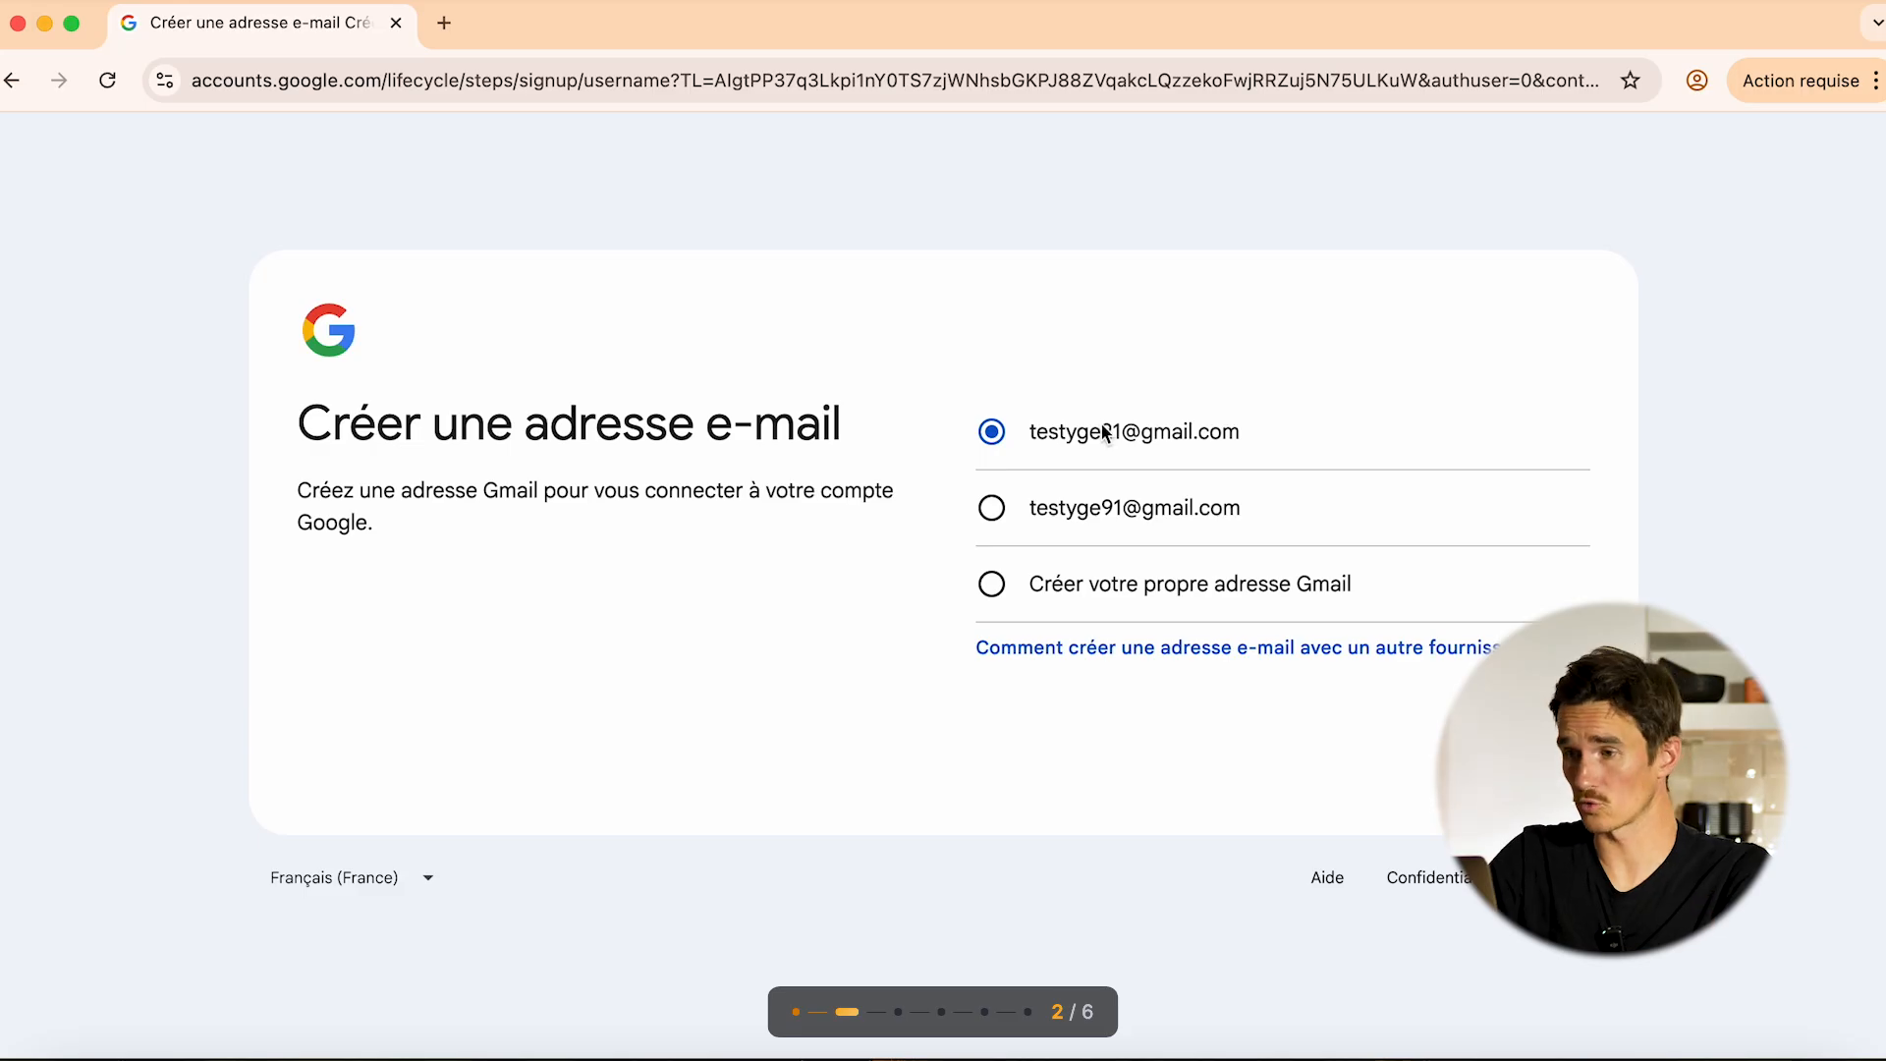
# - Accept the first suggested Gmail address for the new Google account and choose to select the personalisation settings in 1 step
pyautogui.click(1534, 762)
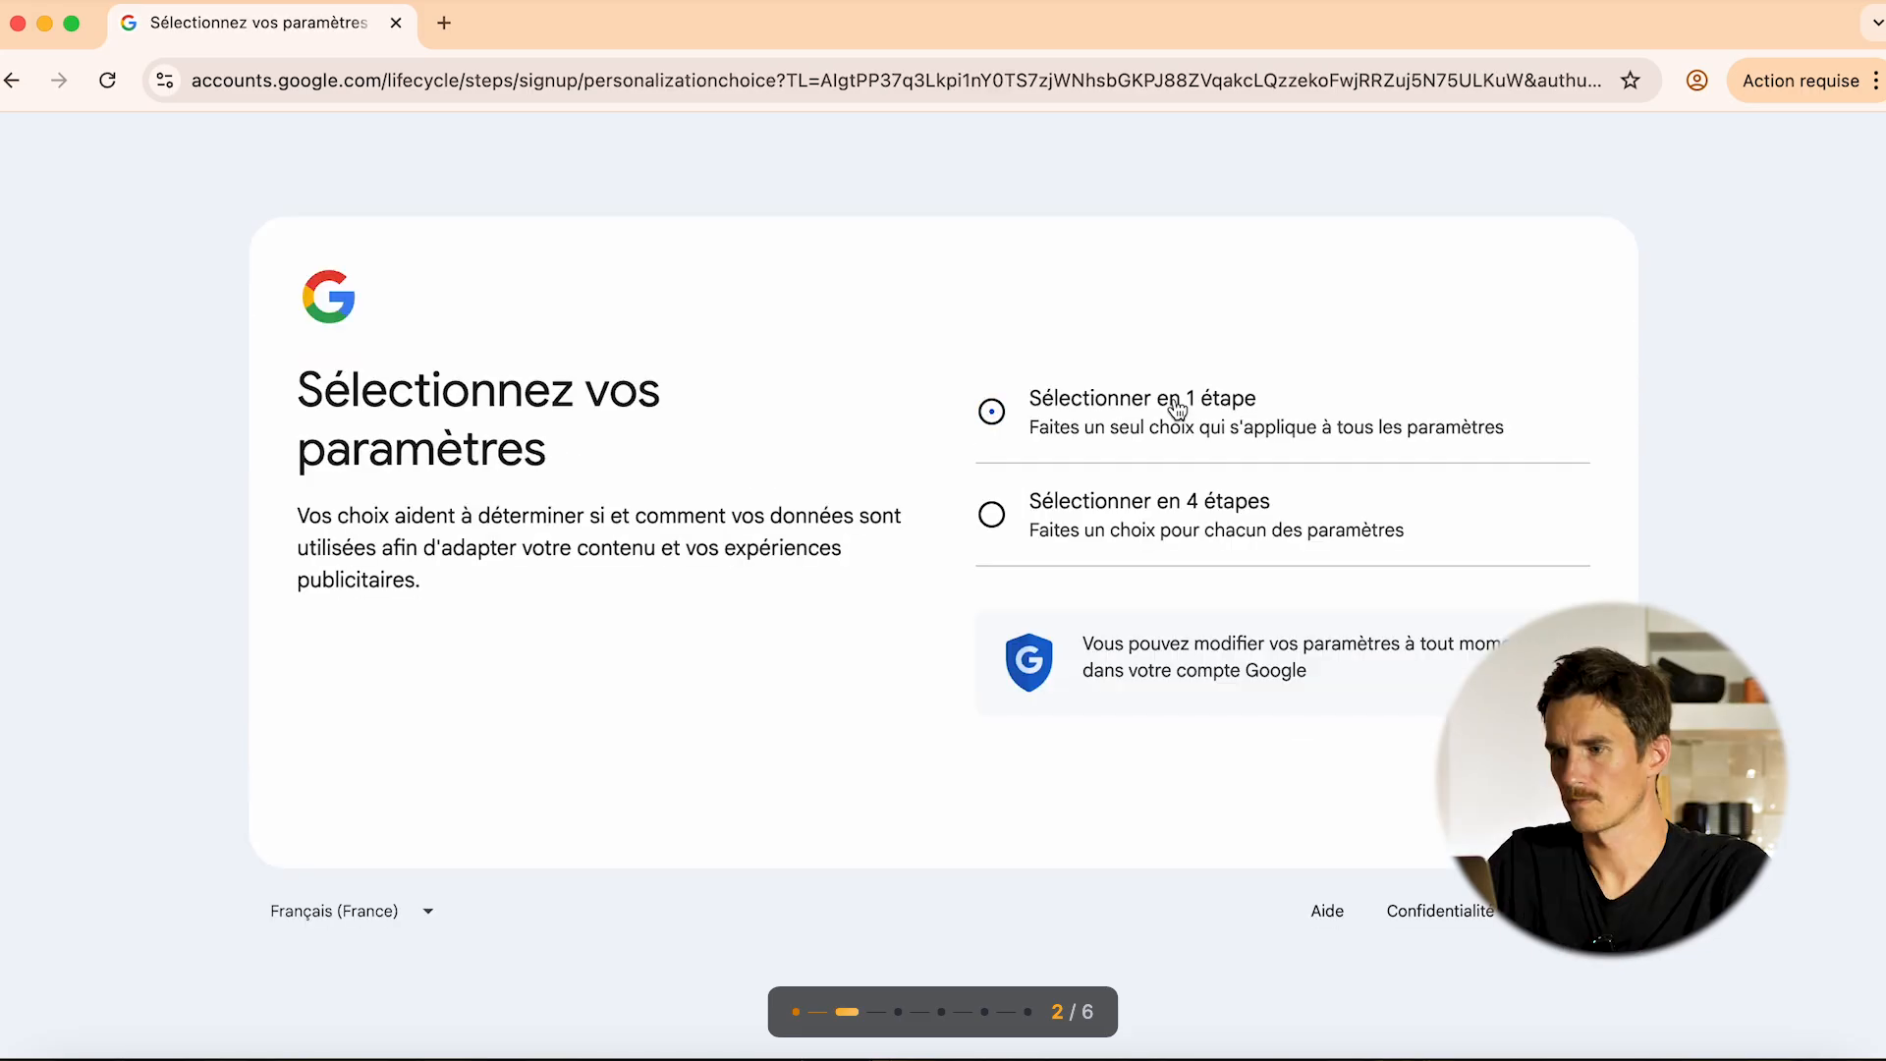
pyautogui.click(1177, 404)
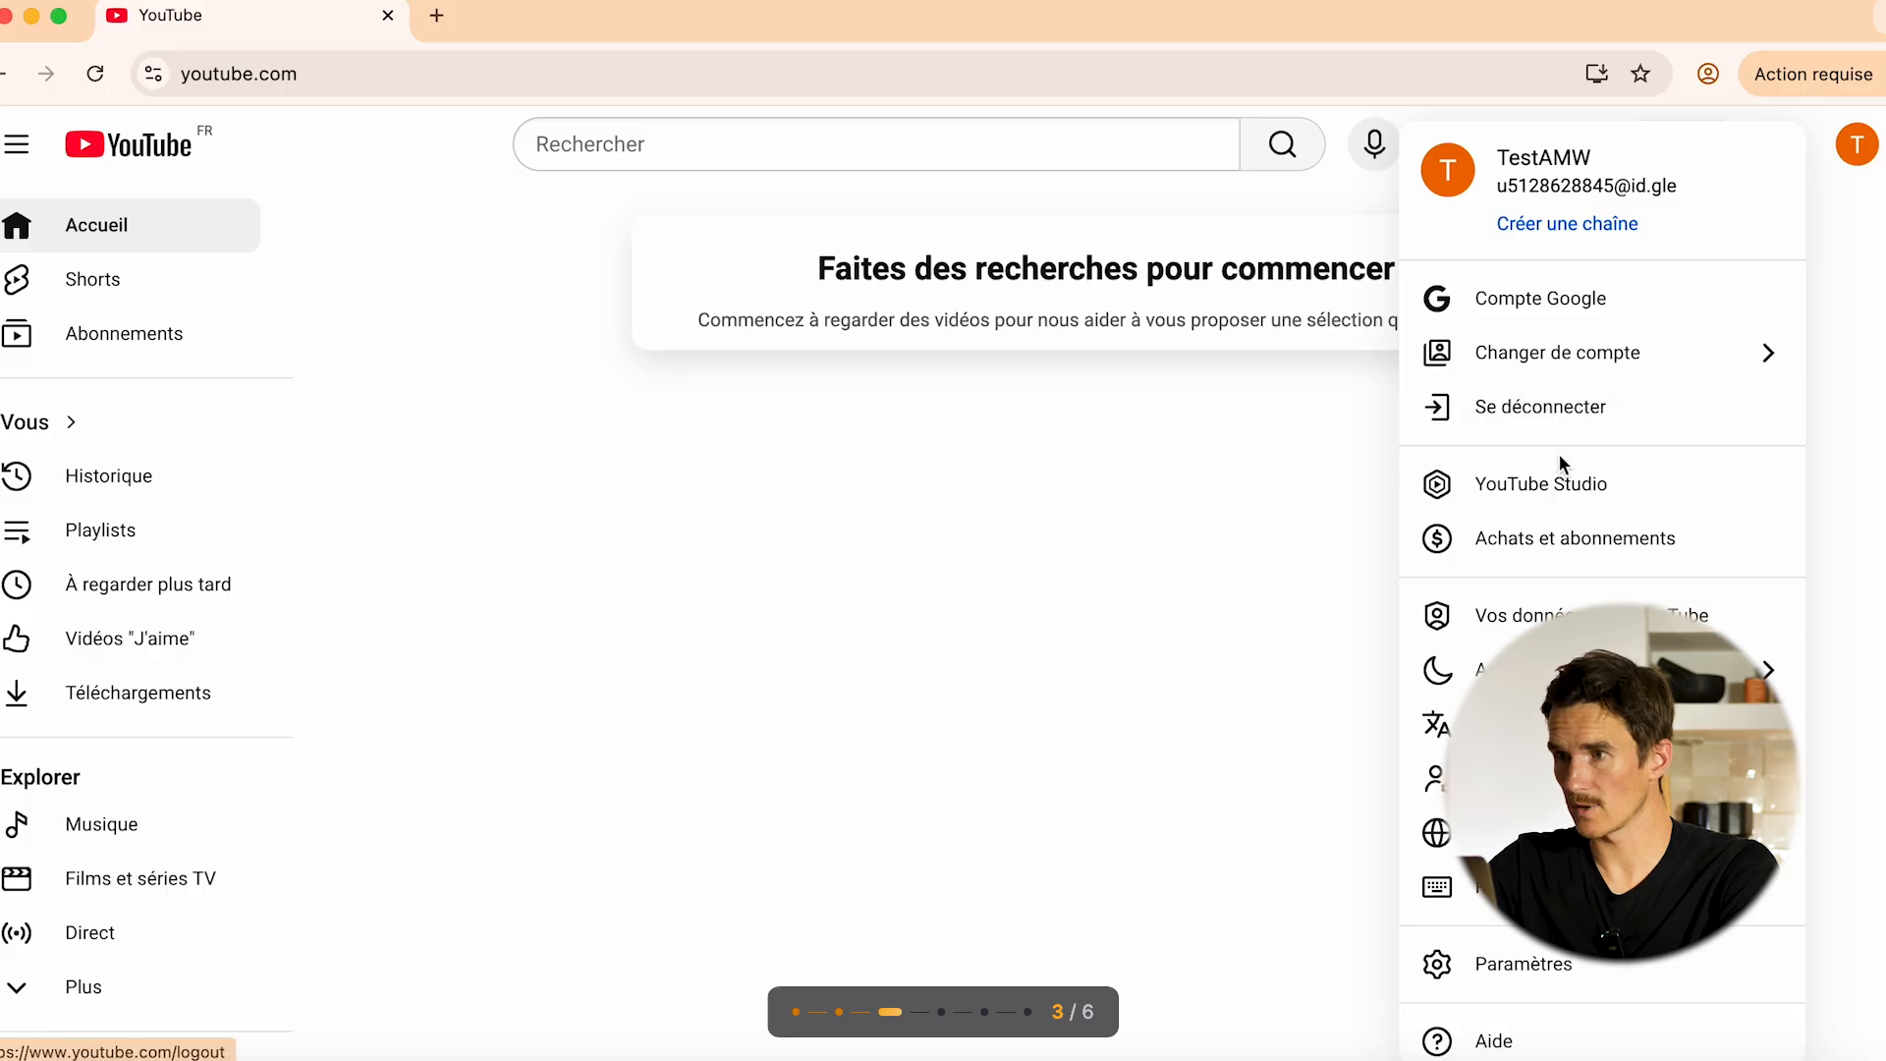
# - Start creating a YouTube channel named TestYG1 and select the text of its handle for editing
pyautogui.click(1591, 226)
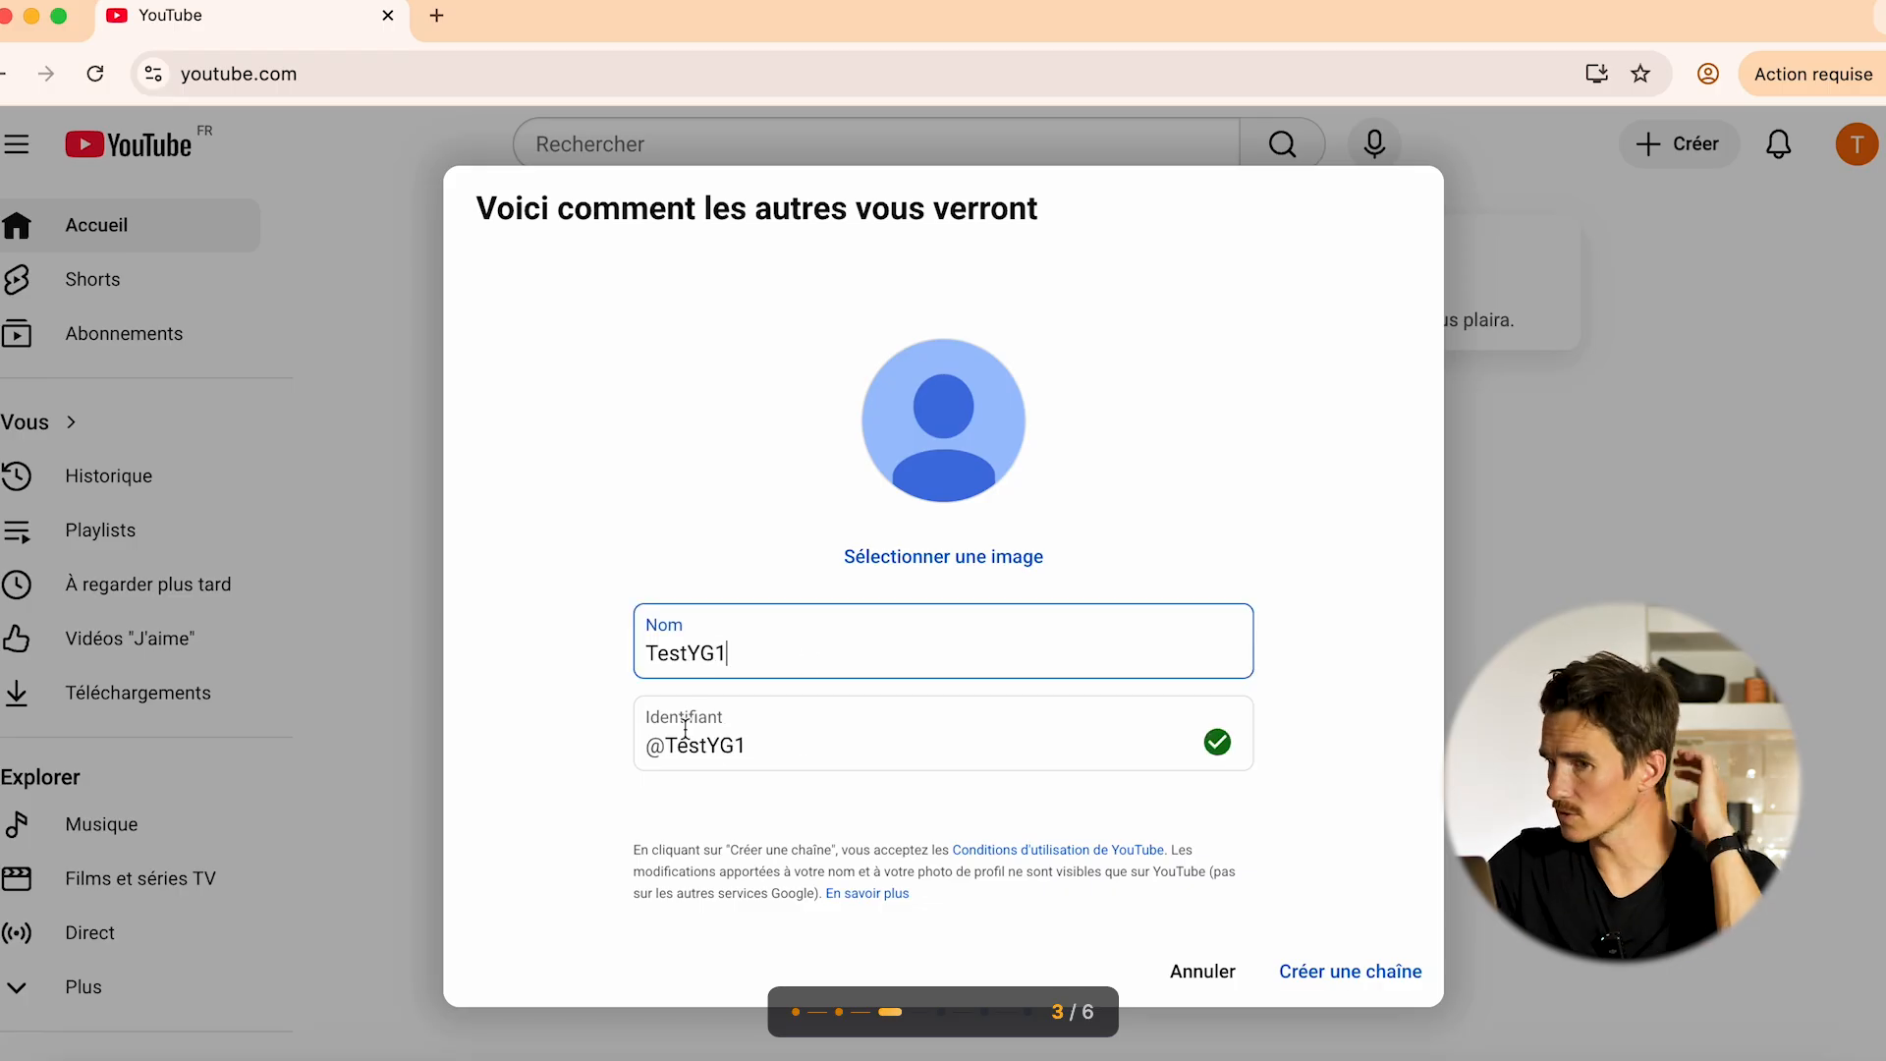
pyautogui.click(742, 747)
pyautogui.moveTo(745, 747); pyautogui.dragTo(711, 746)
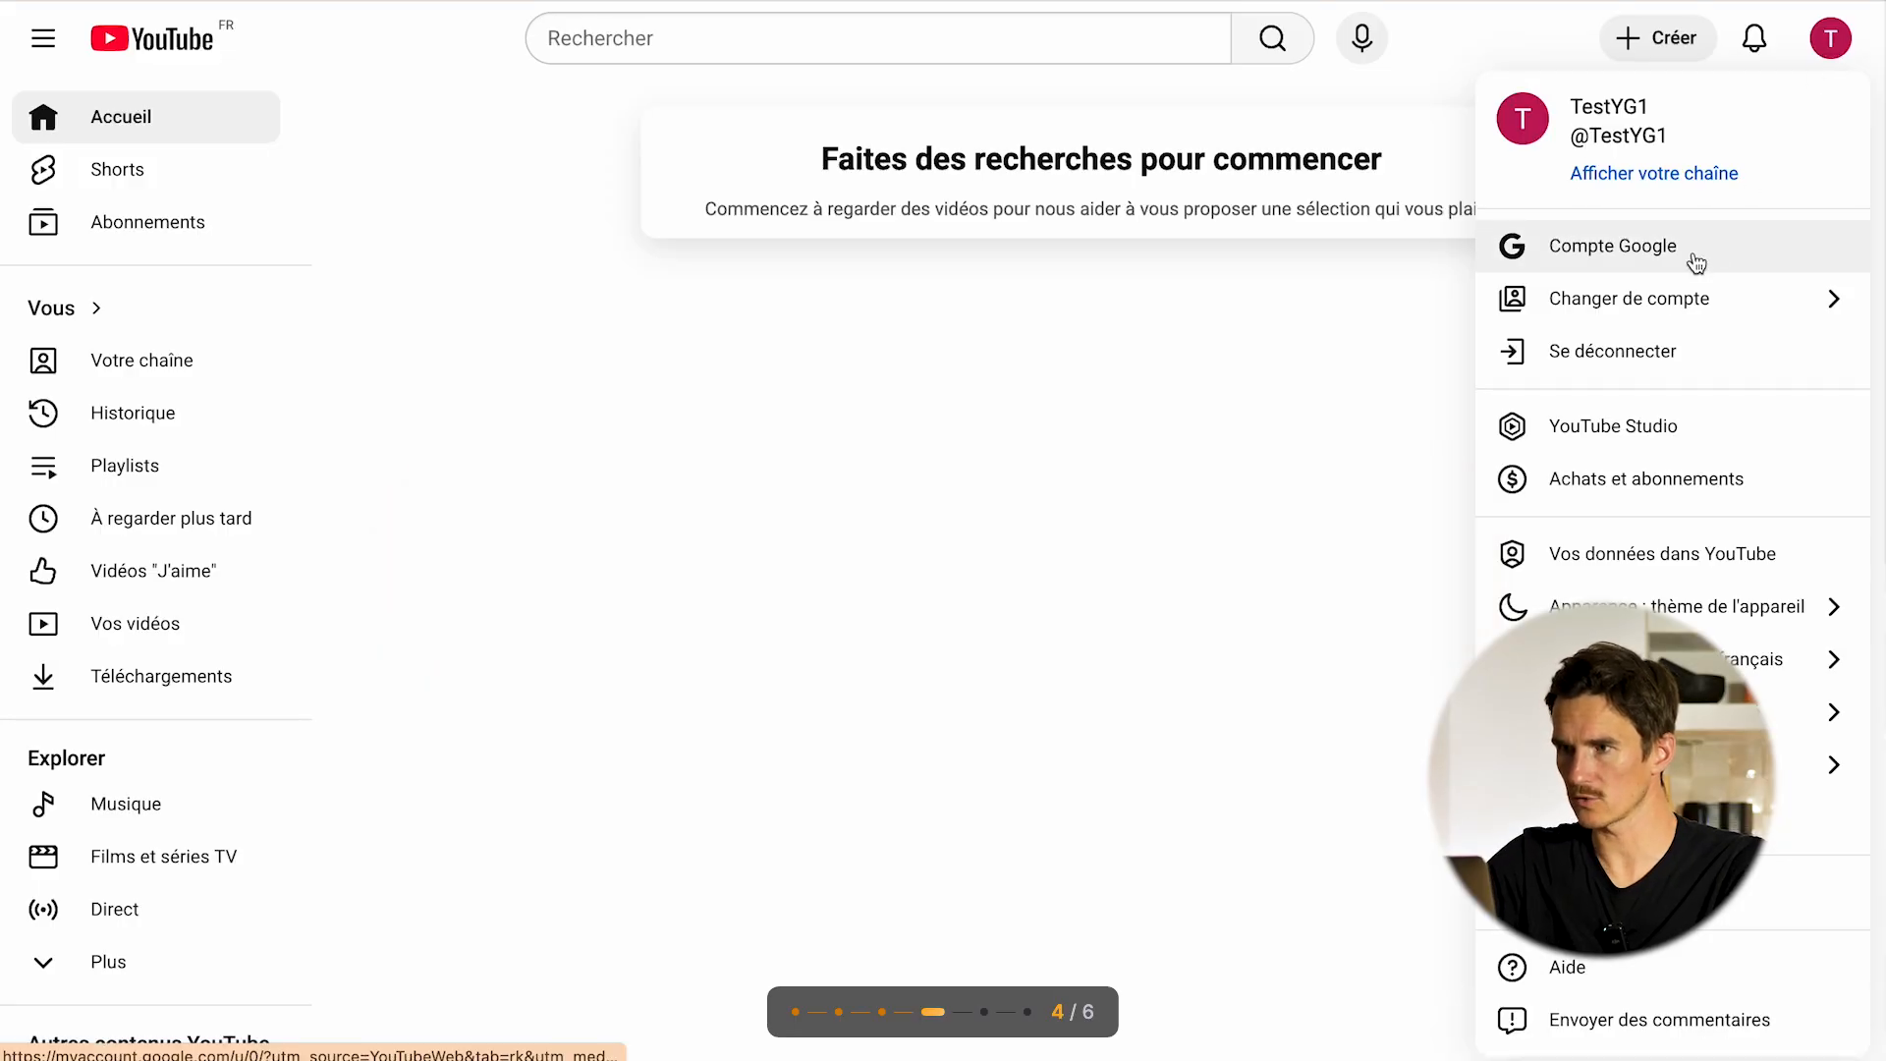
# - Open YouTube Studio for the new channel, dismiss the welcome message and open the channel settings
pyautogui.click(1618, 424)
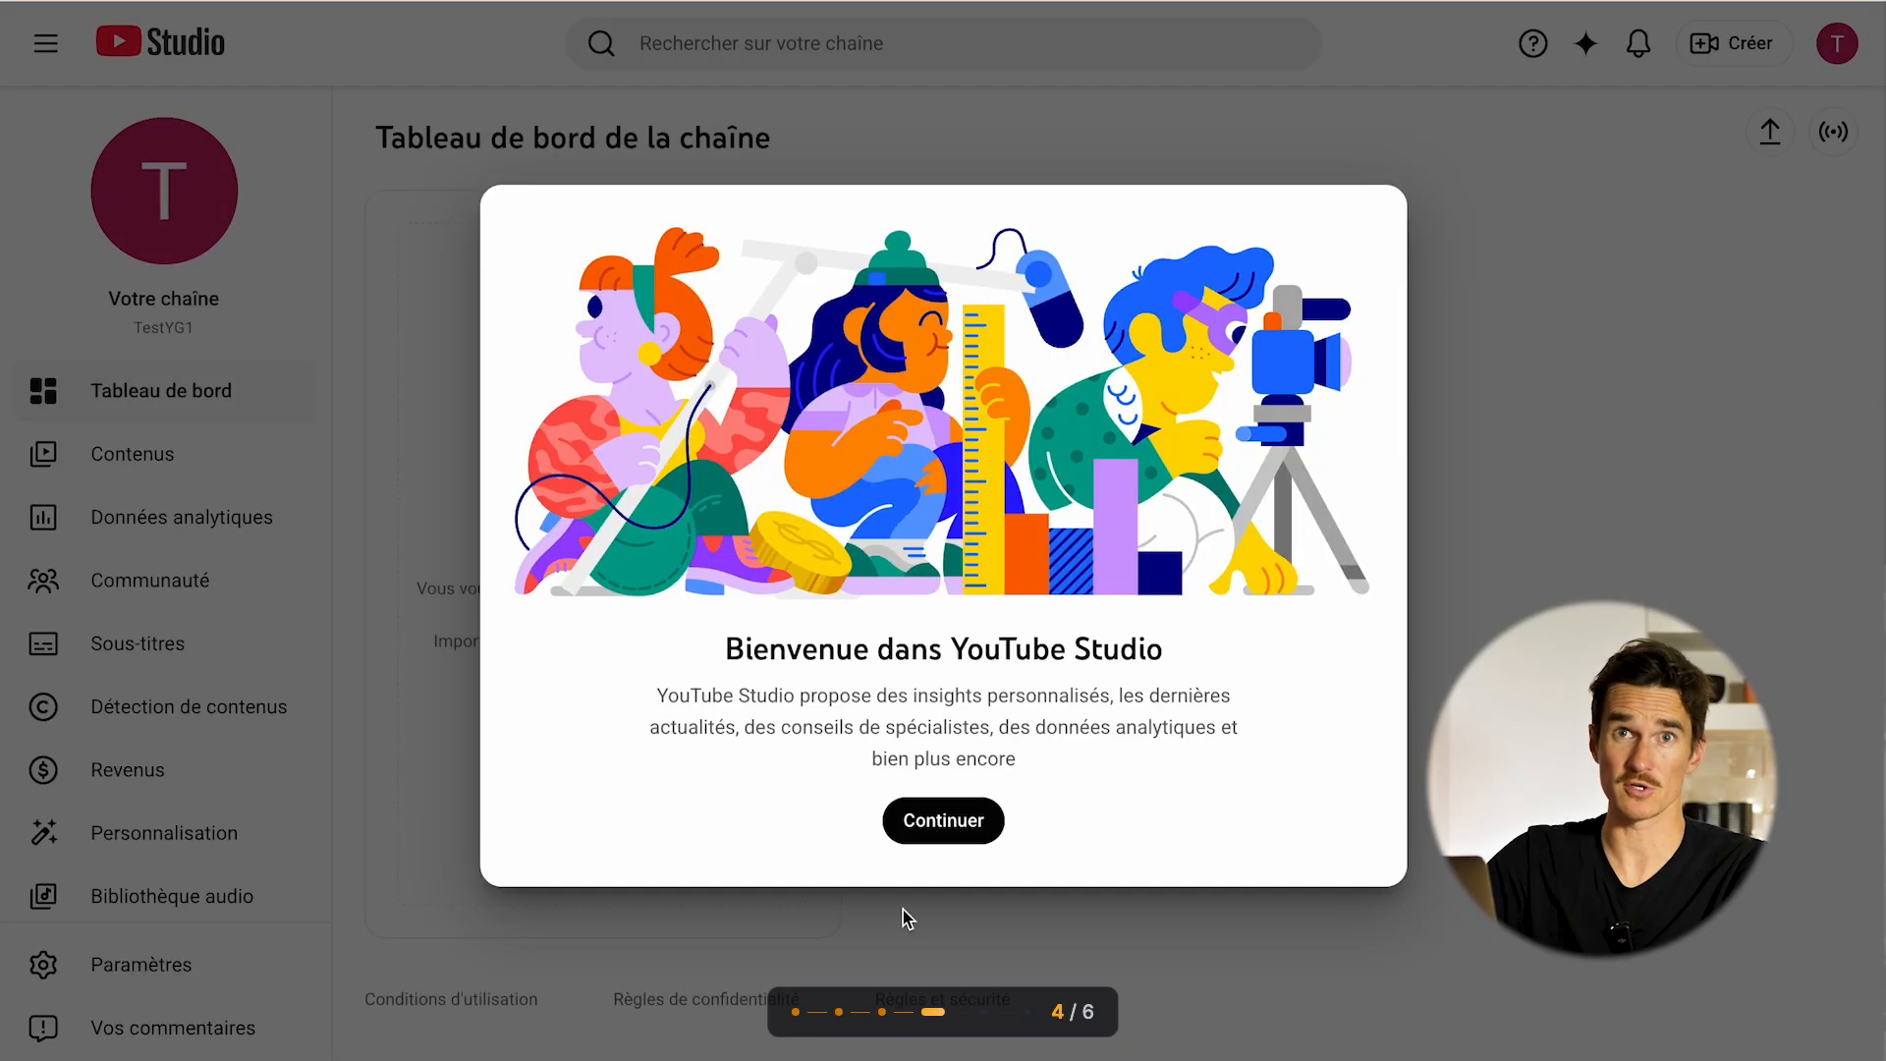
pyautogui.click(960, 828)
pyautogui.scroll(-1, 235, 815)
pyautogui.click(117, 971)
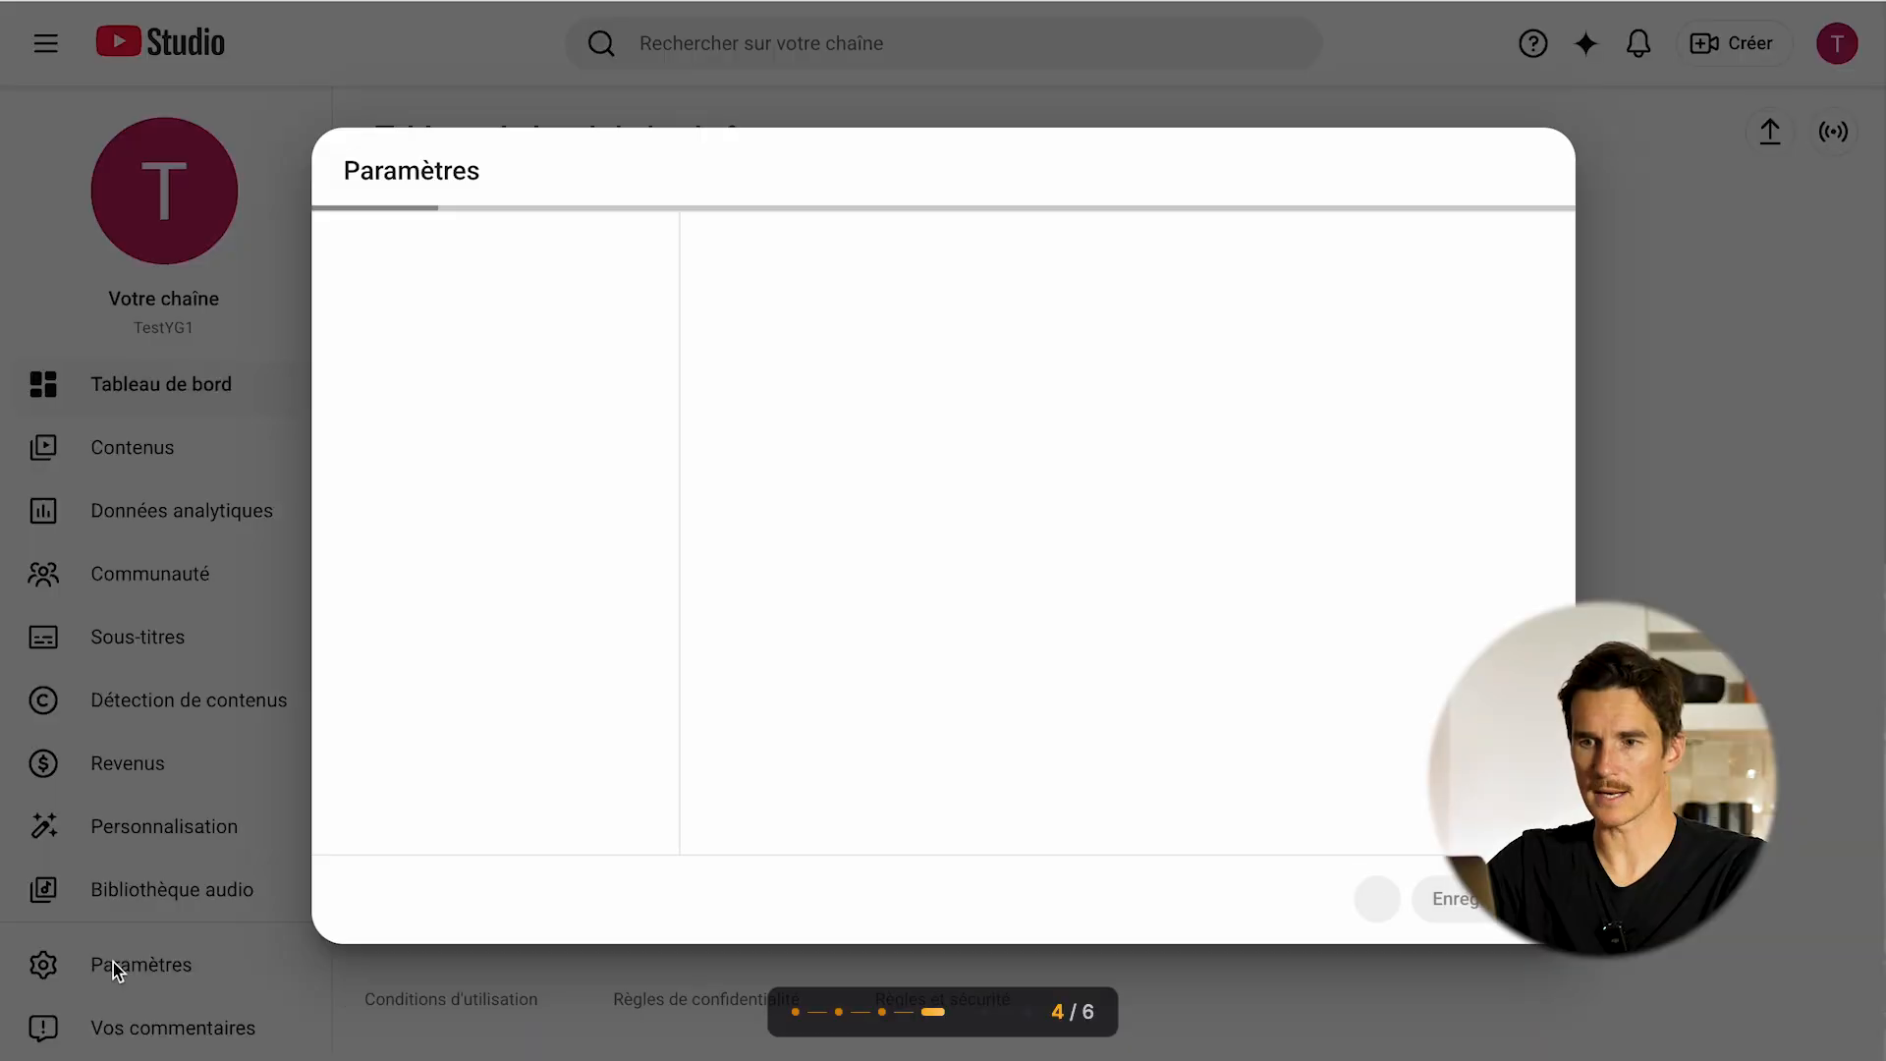
# - Choose EUR — euro as the default currency in the general settings
pyautogui.click(1076, 366)
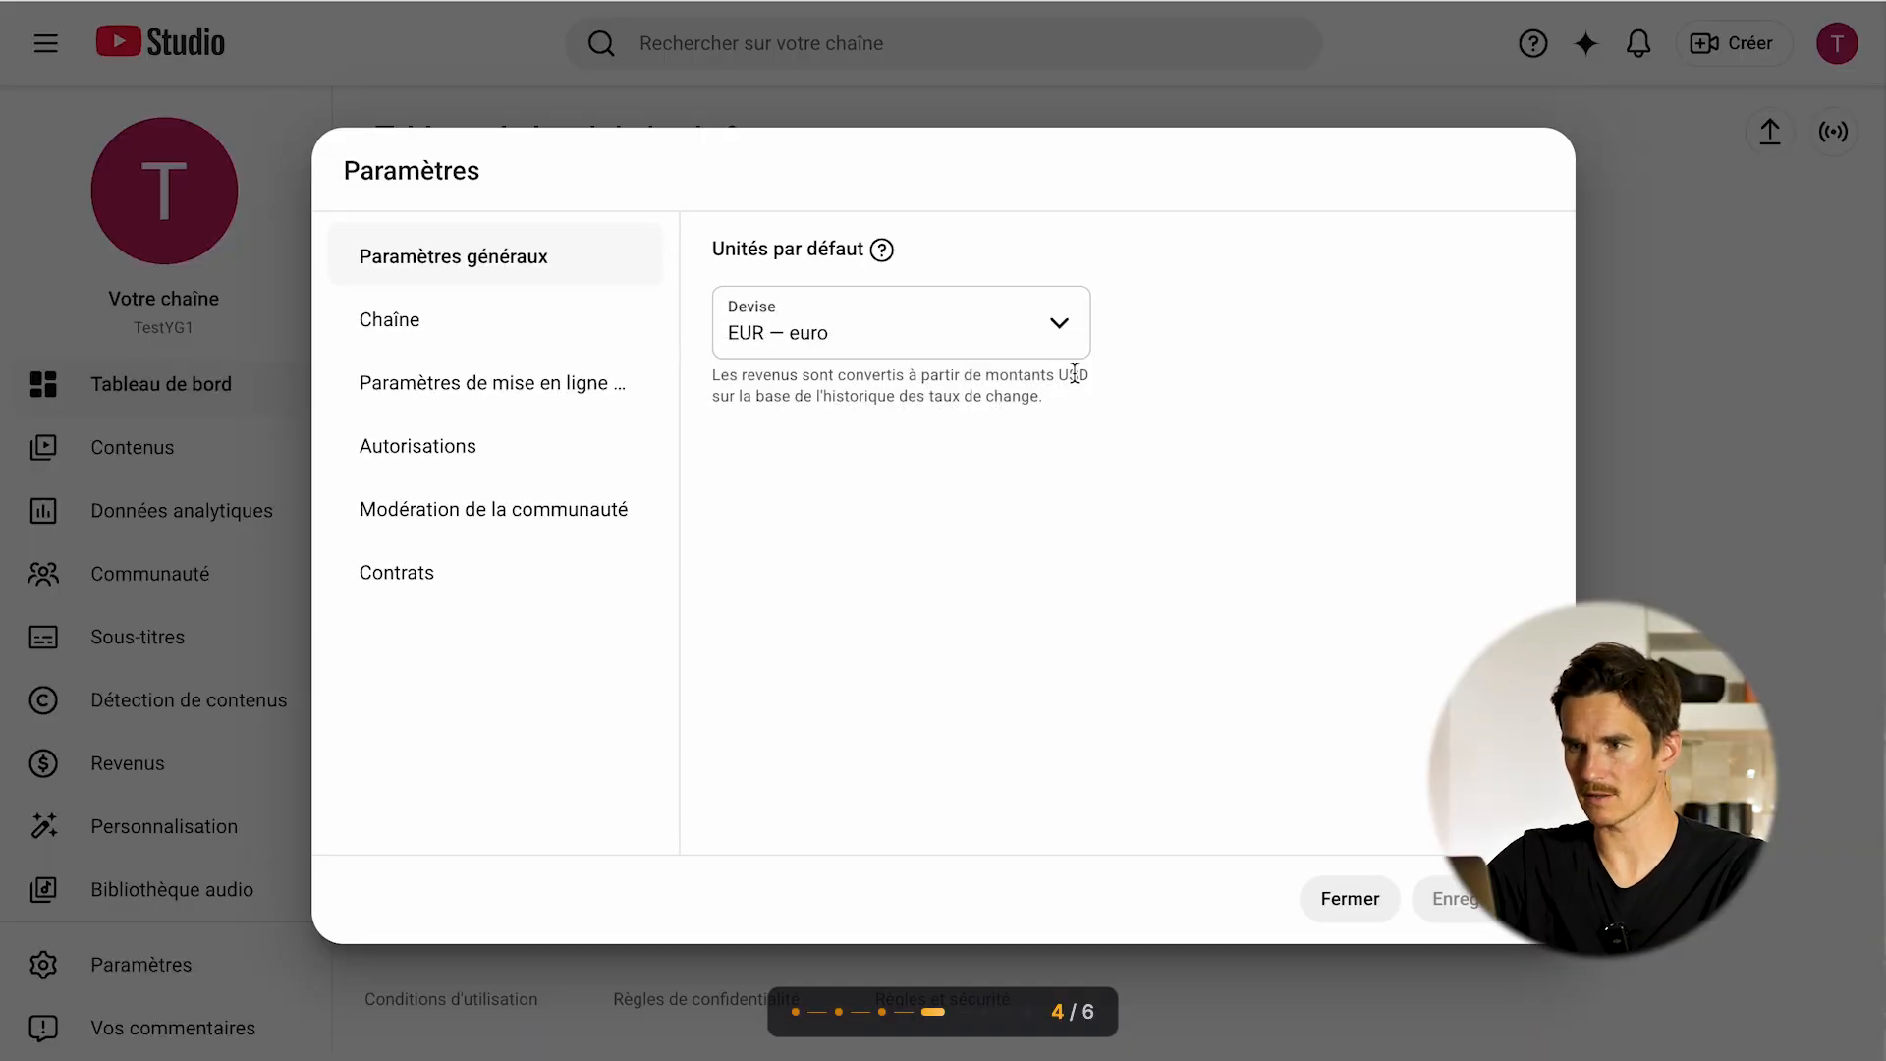
pyautogui.click(788, 331)
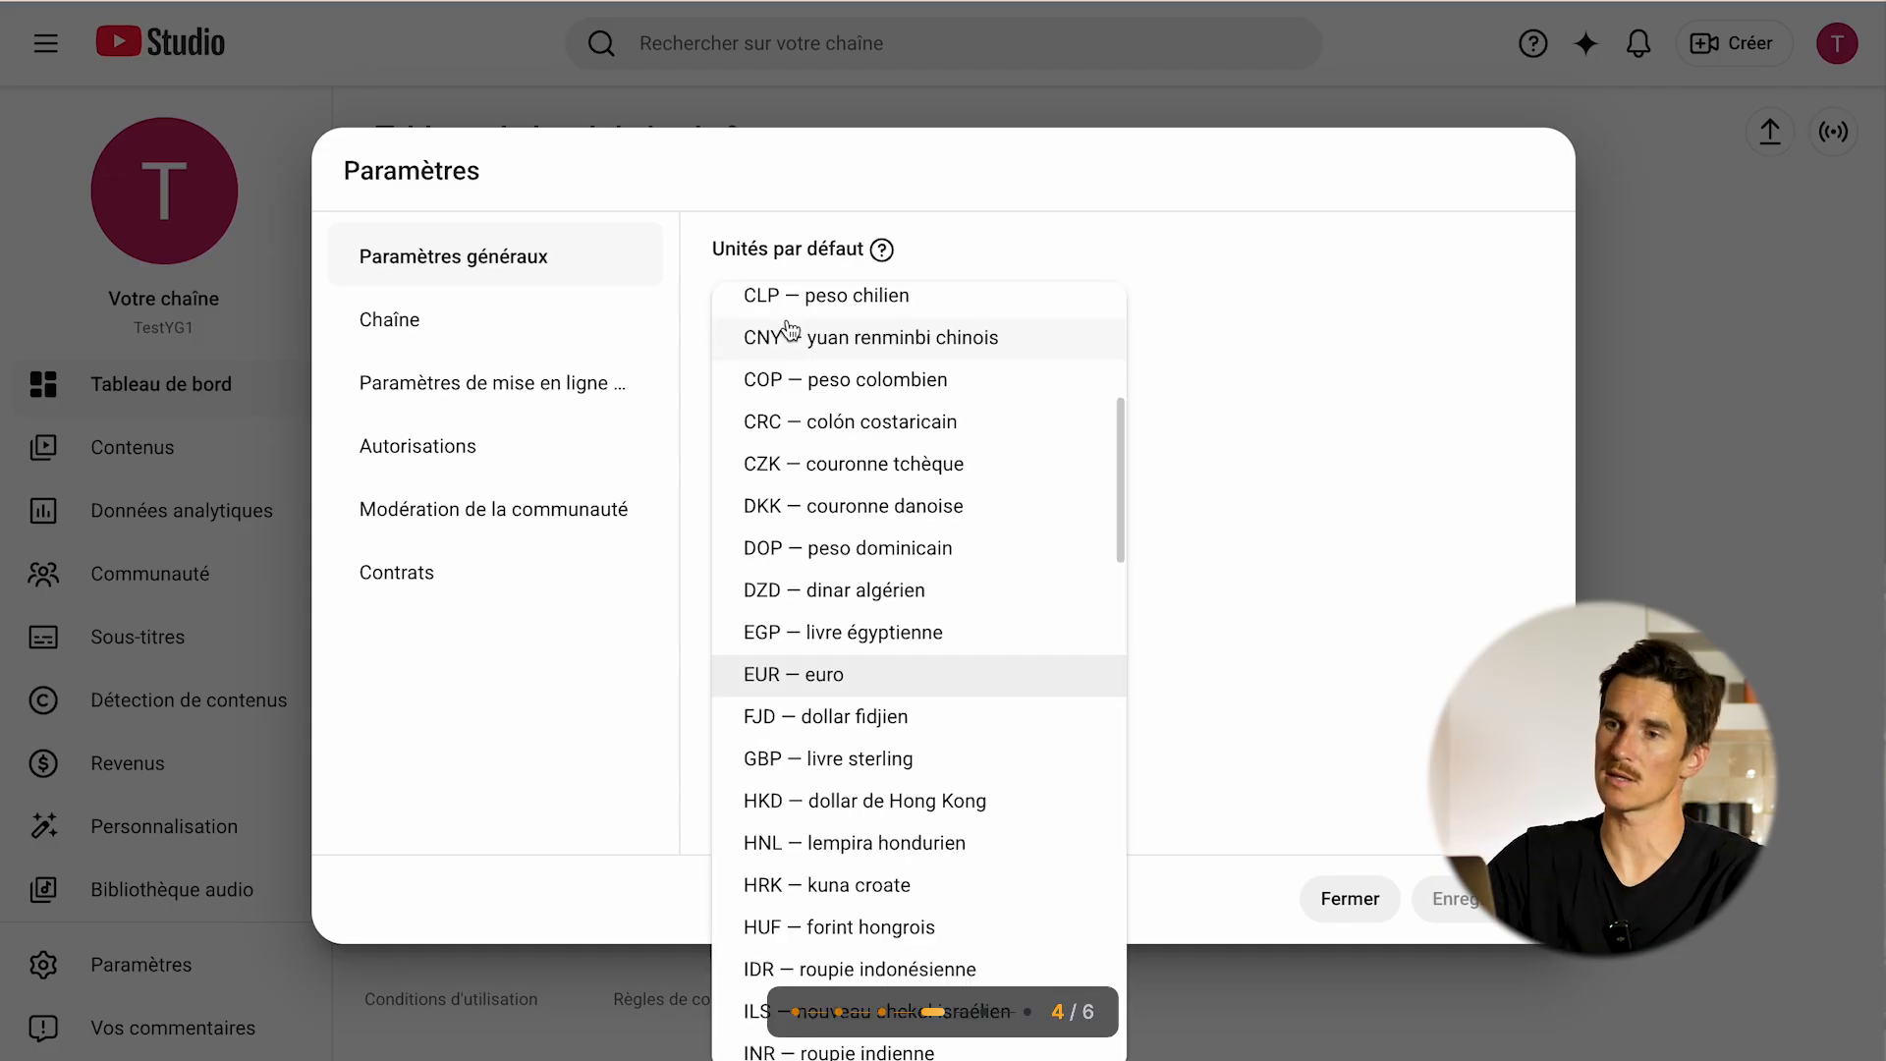
pyautogui.click(784, 685)
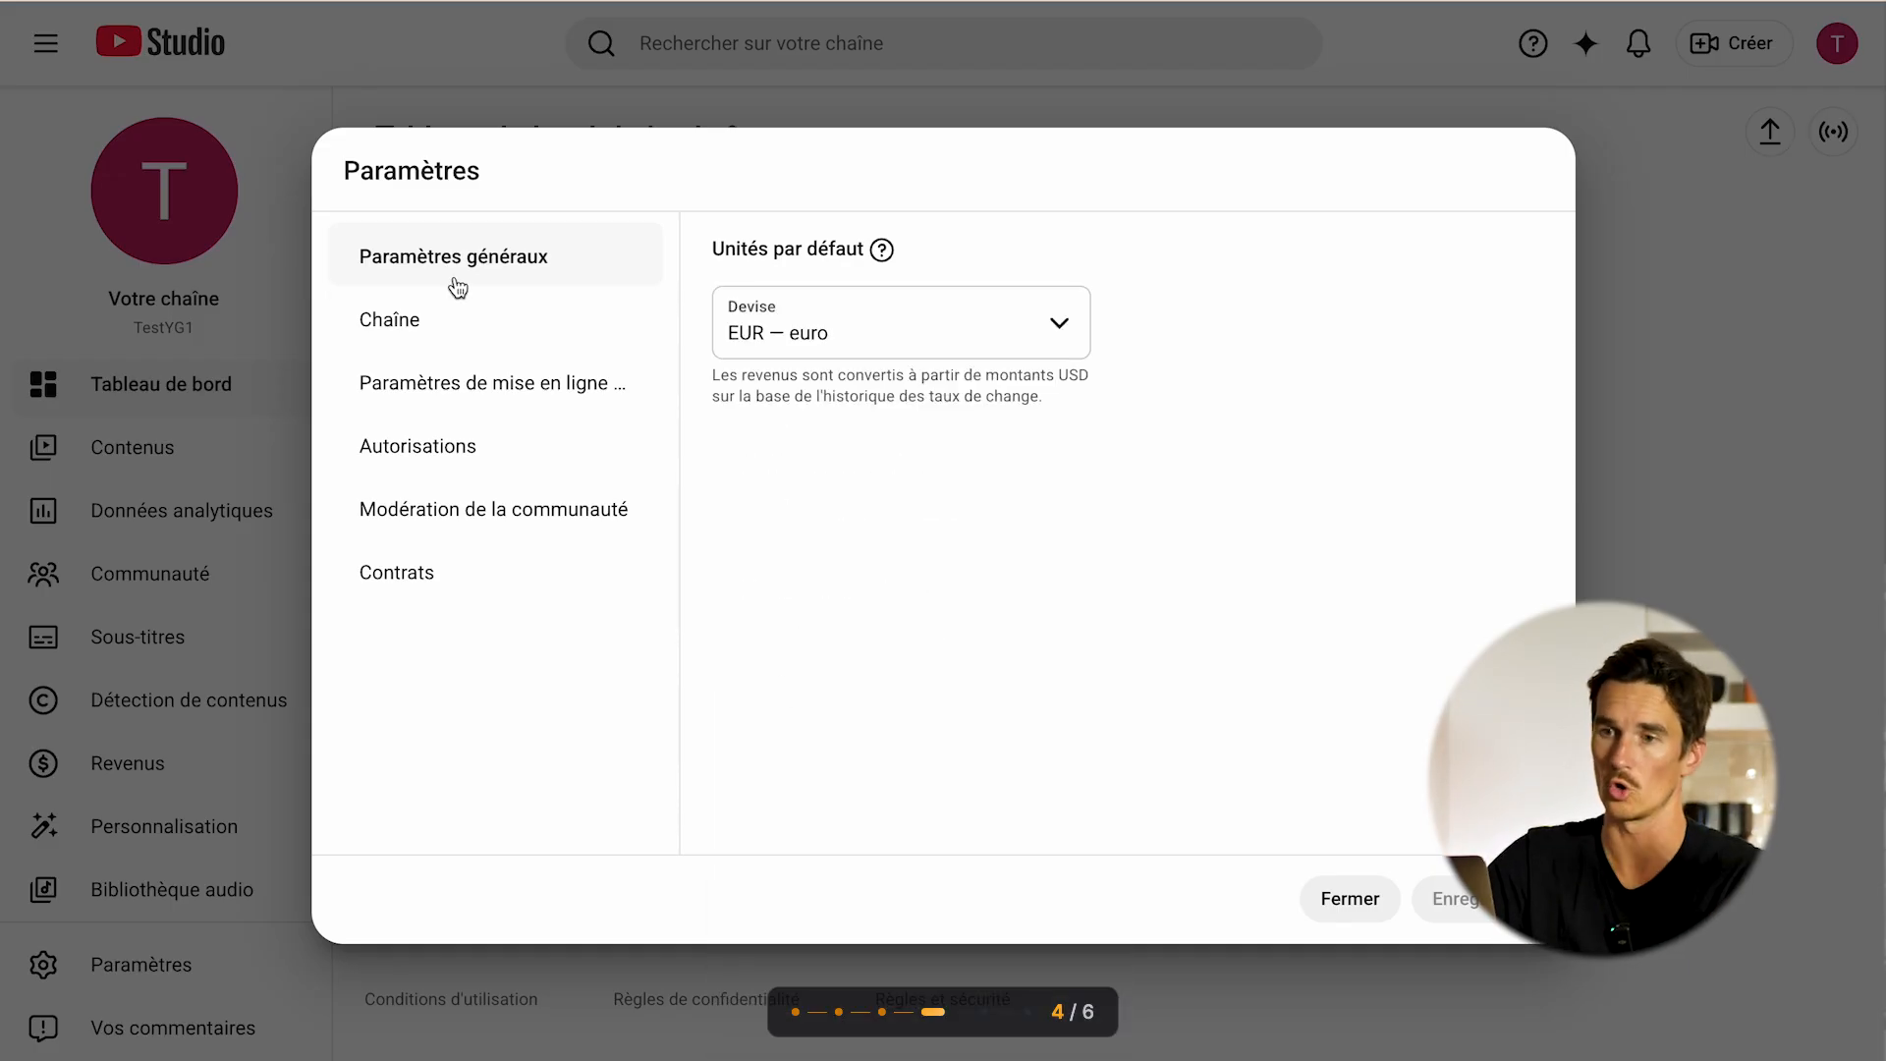
# - Clear all keywords in the channel's general information and choose France as the country of residence
pyautogui.click(442, 322)
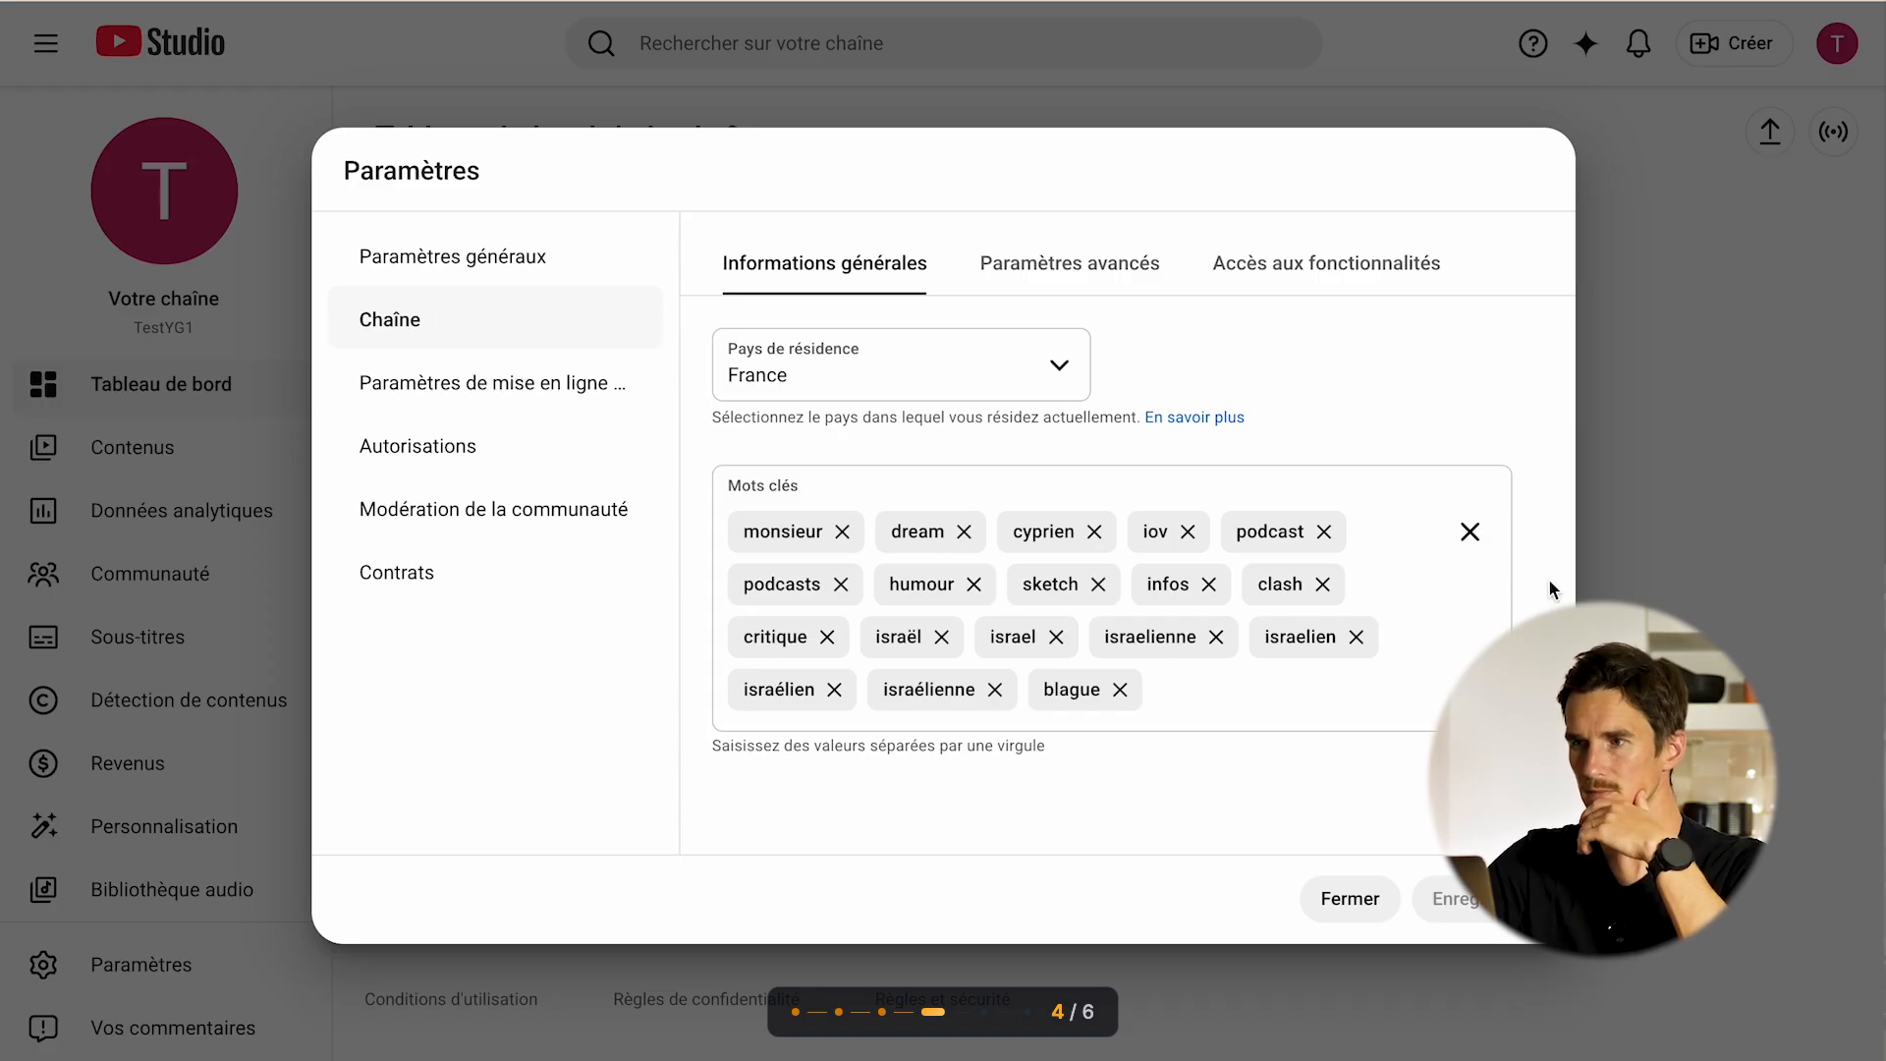
pyautogui.click(1471, 532)
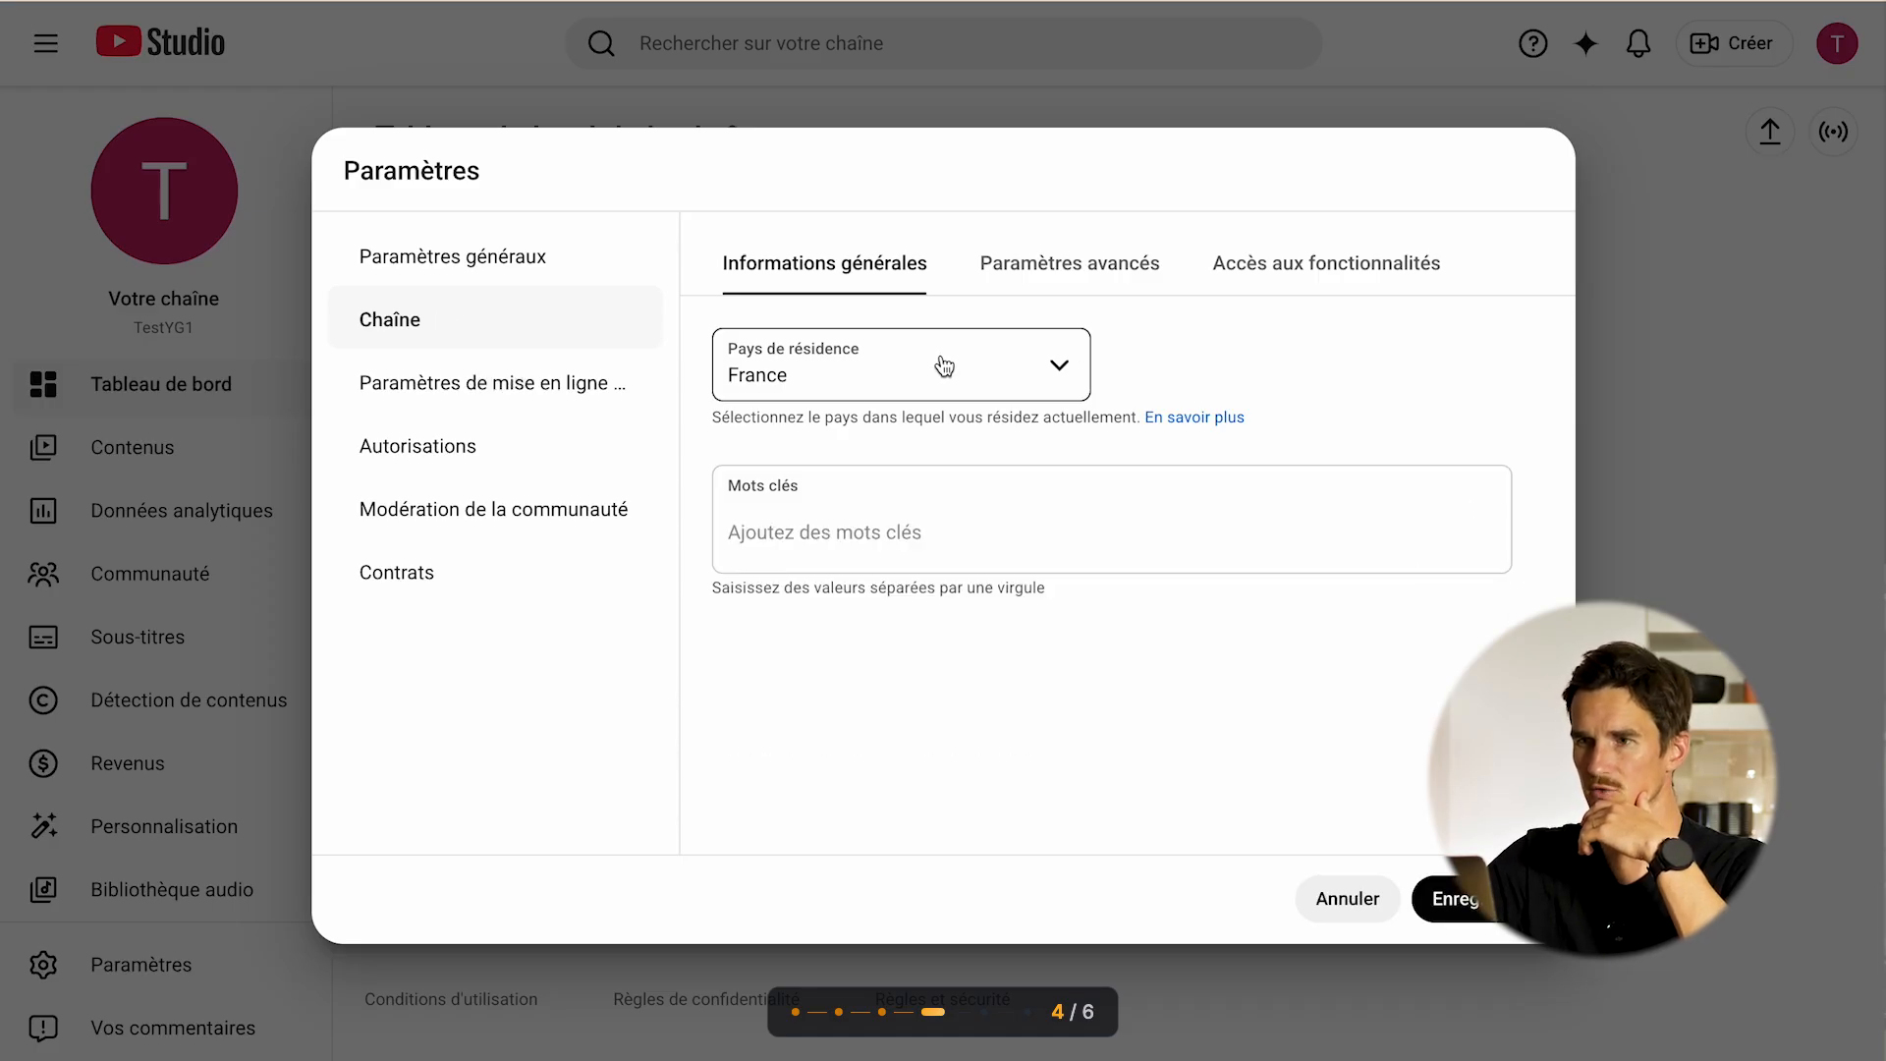
pyautogui.click(938, 368)
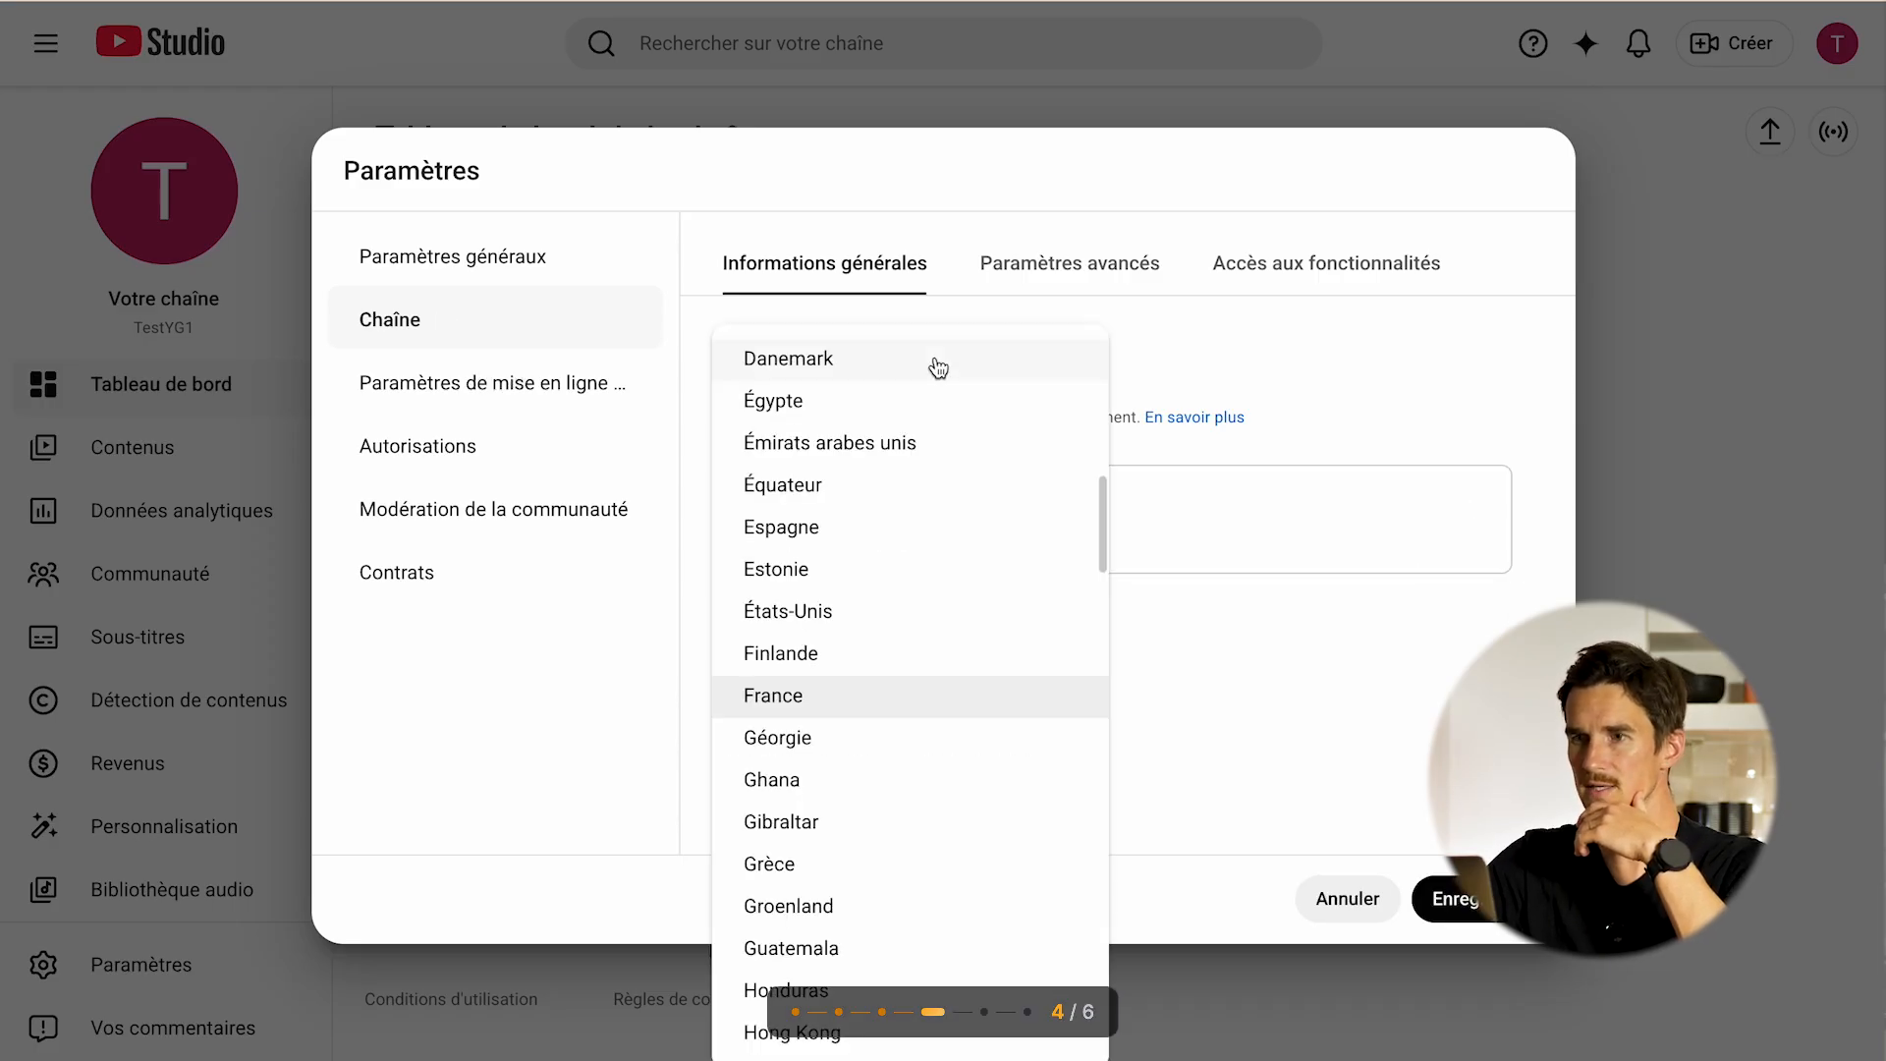
pyautogui.click(791, 696)
pyautogui.click(1044, 511)
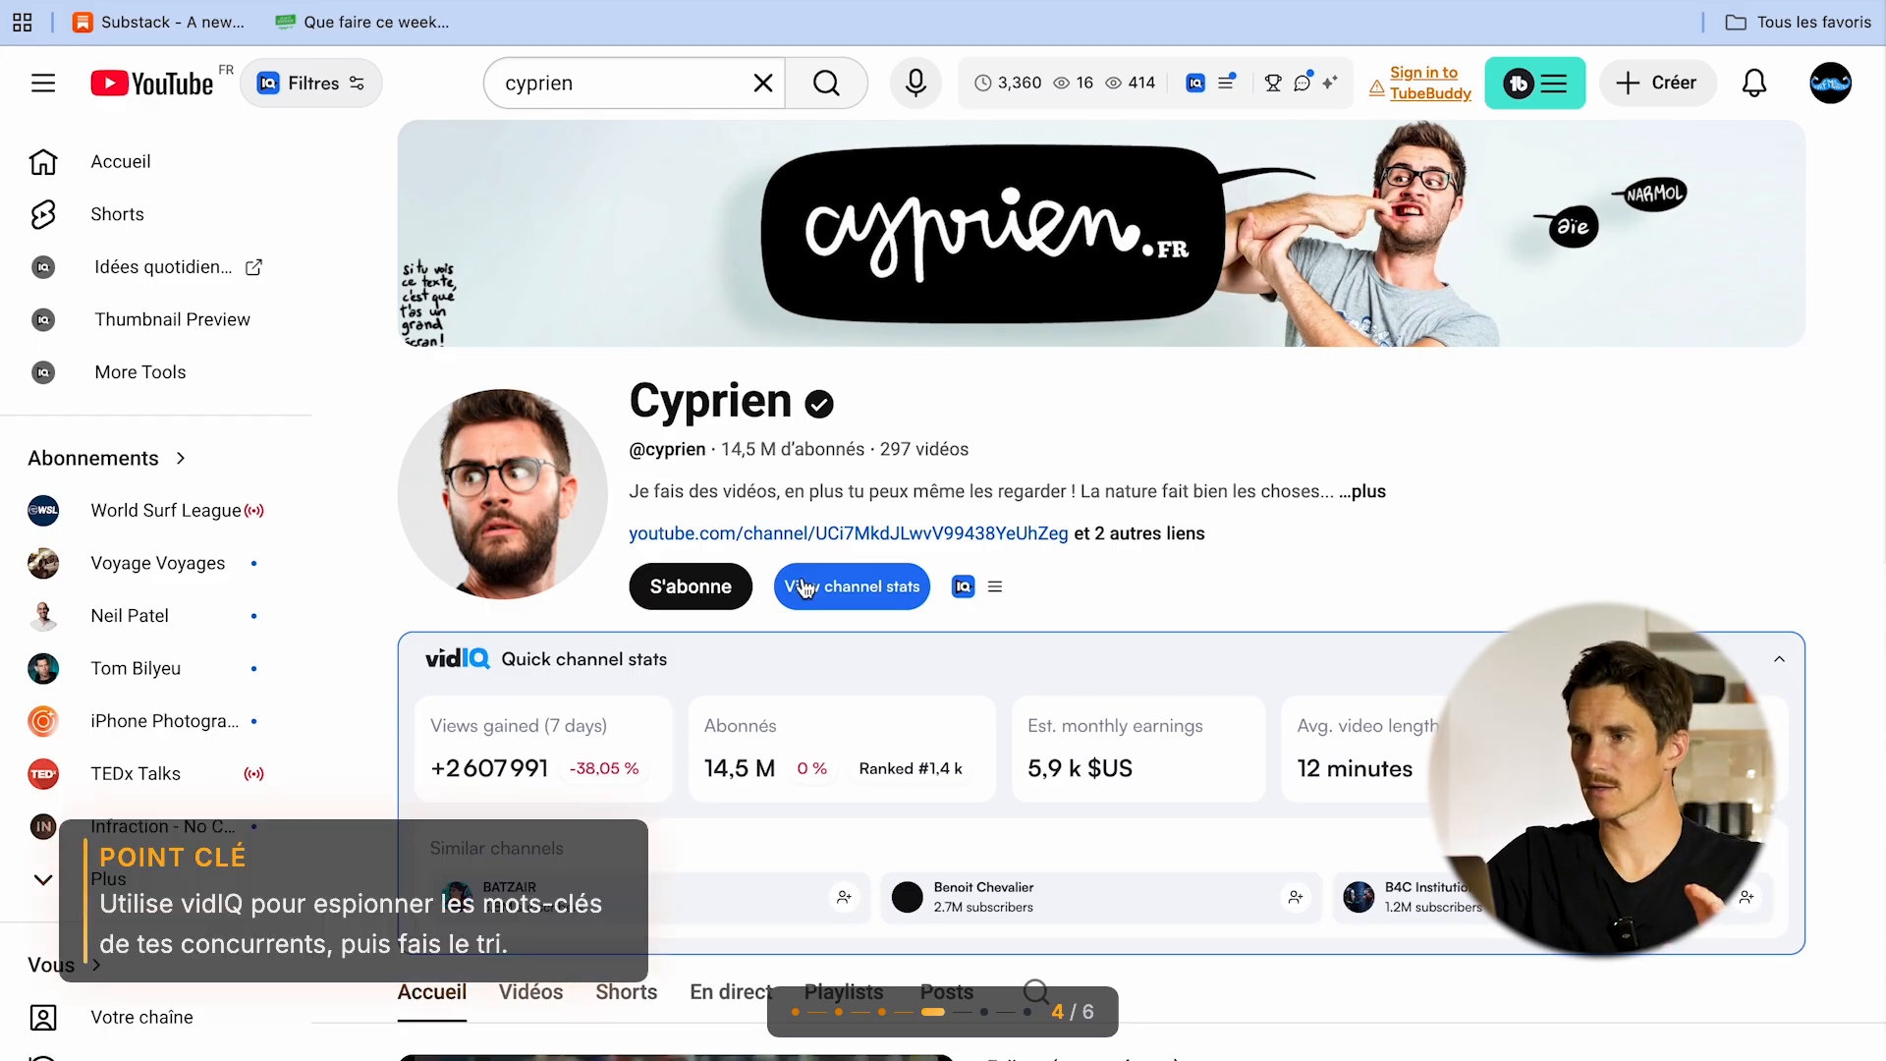
# - Copy all channel tags from the vidIQ stats of the Cyprien channel and paste them as the channel's keywords in YouTube Studio
pyautogui.scroll(-1, 805, 587)
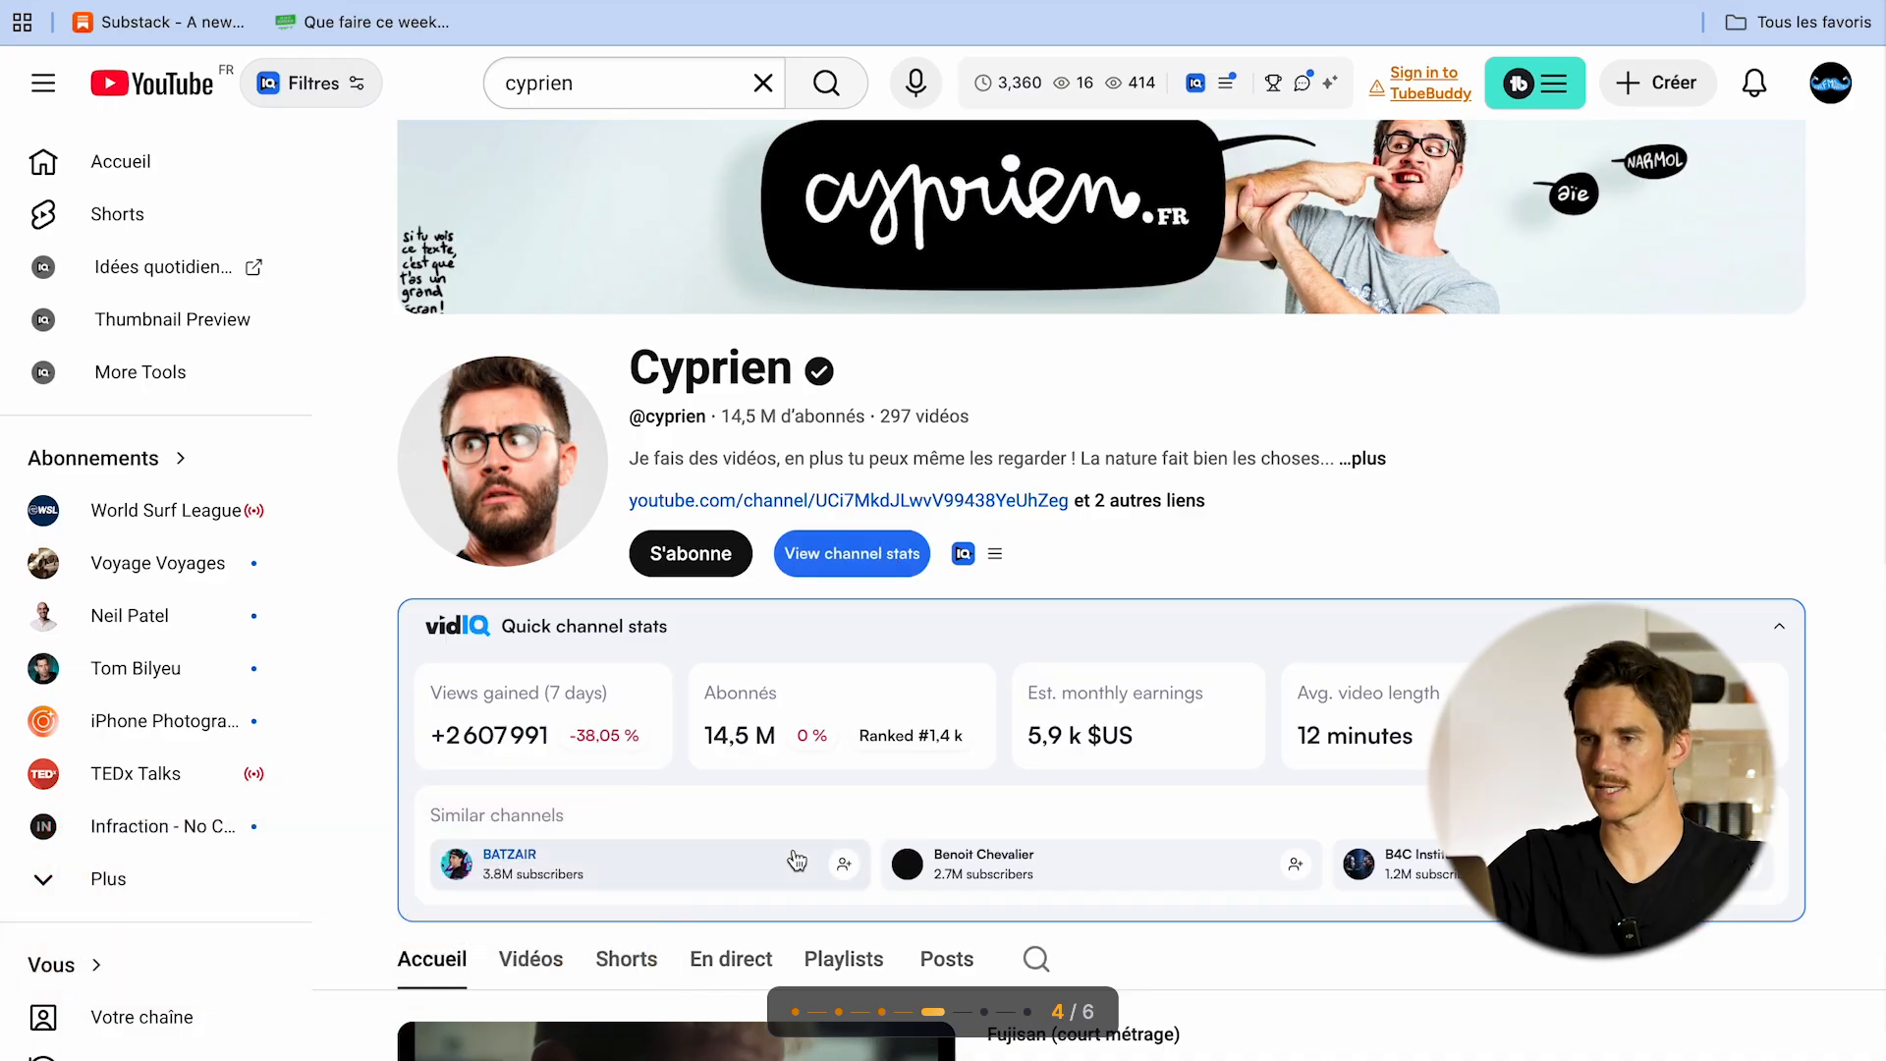
pyautogui.scroll(-2, 797, 861)
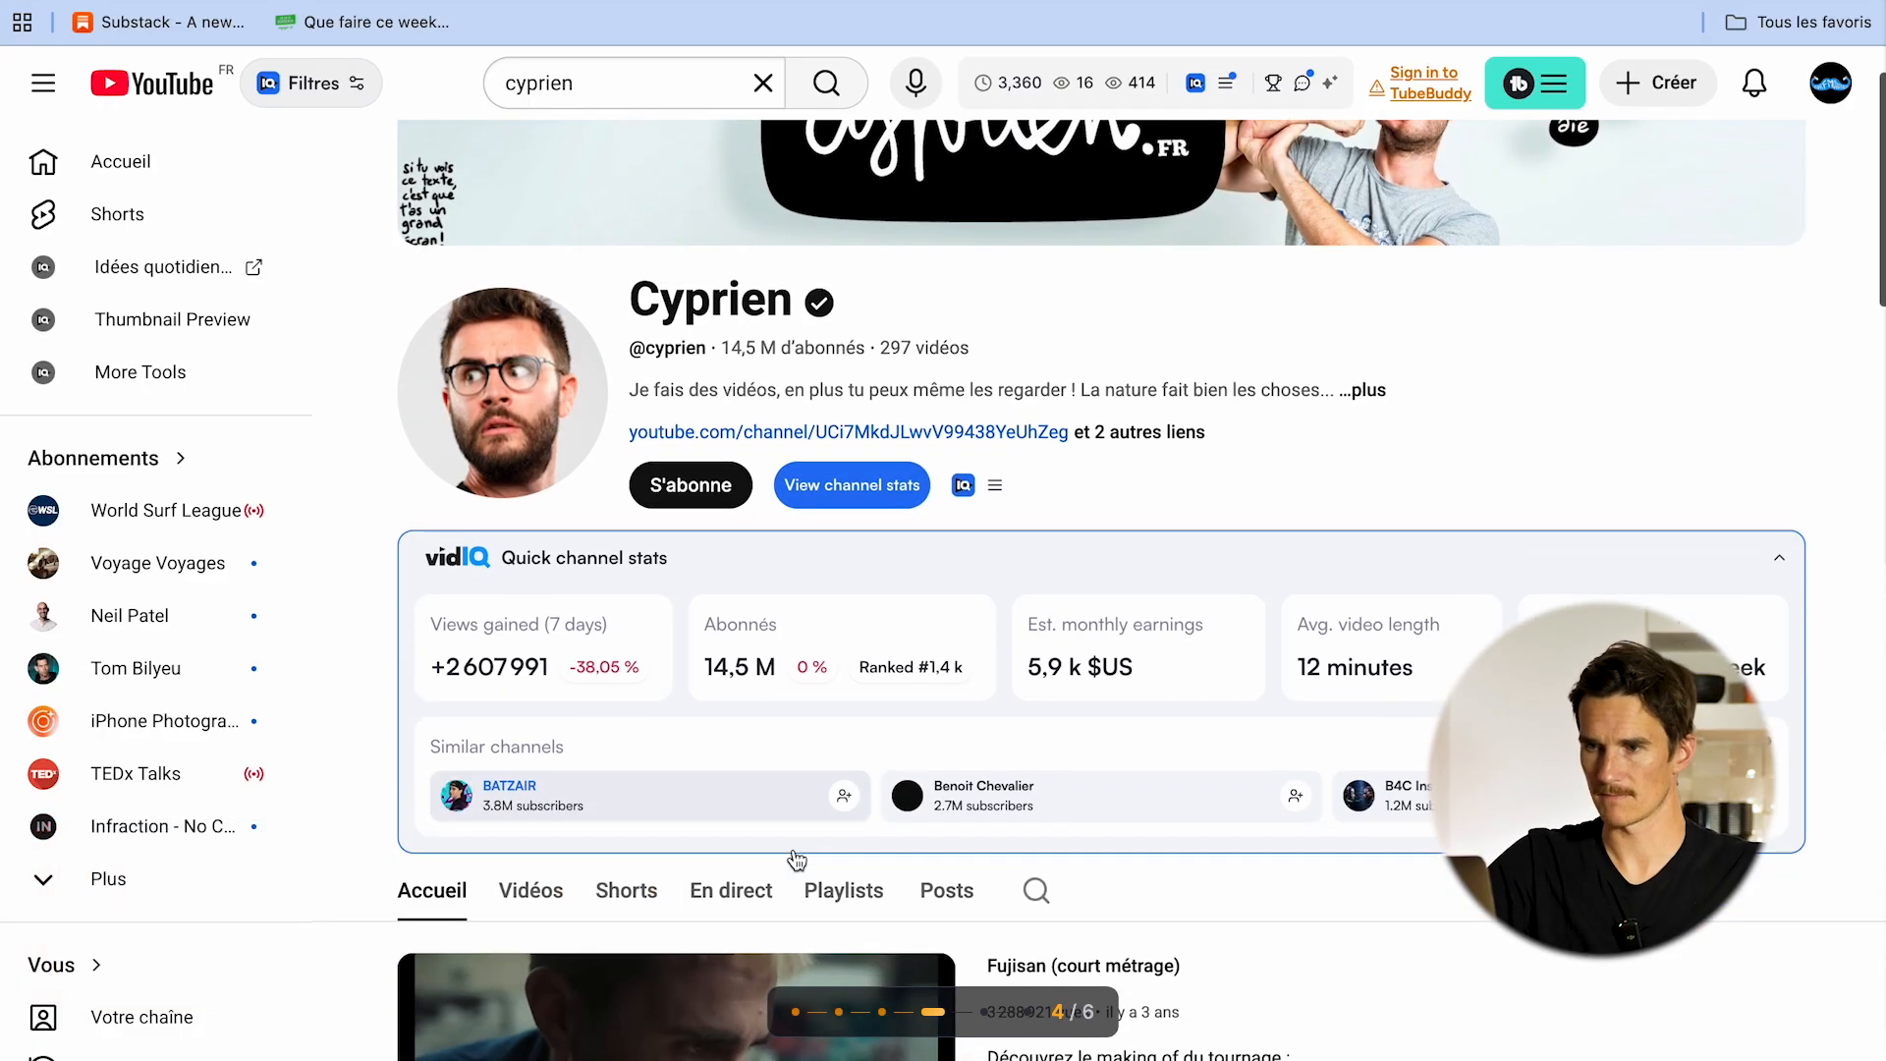
pyautogui.click(876, 508)
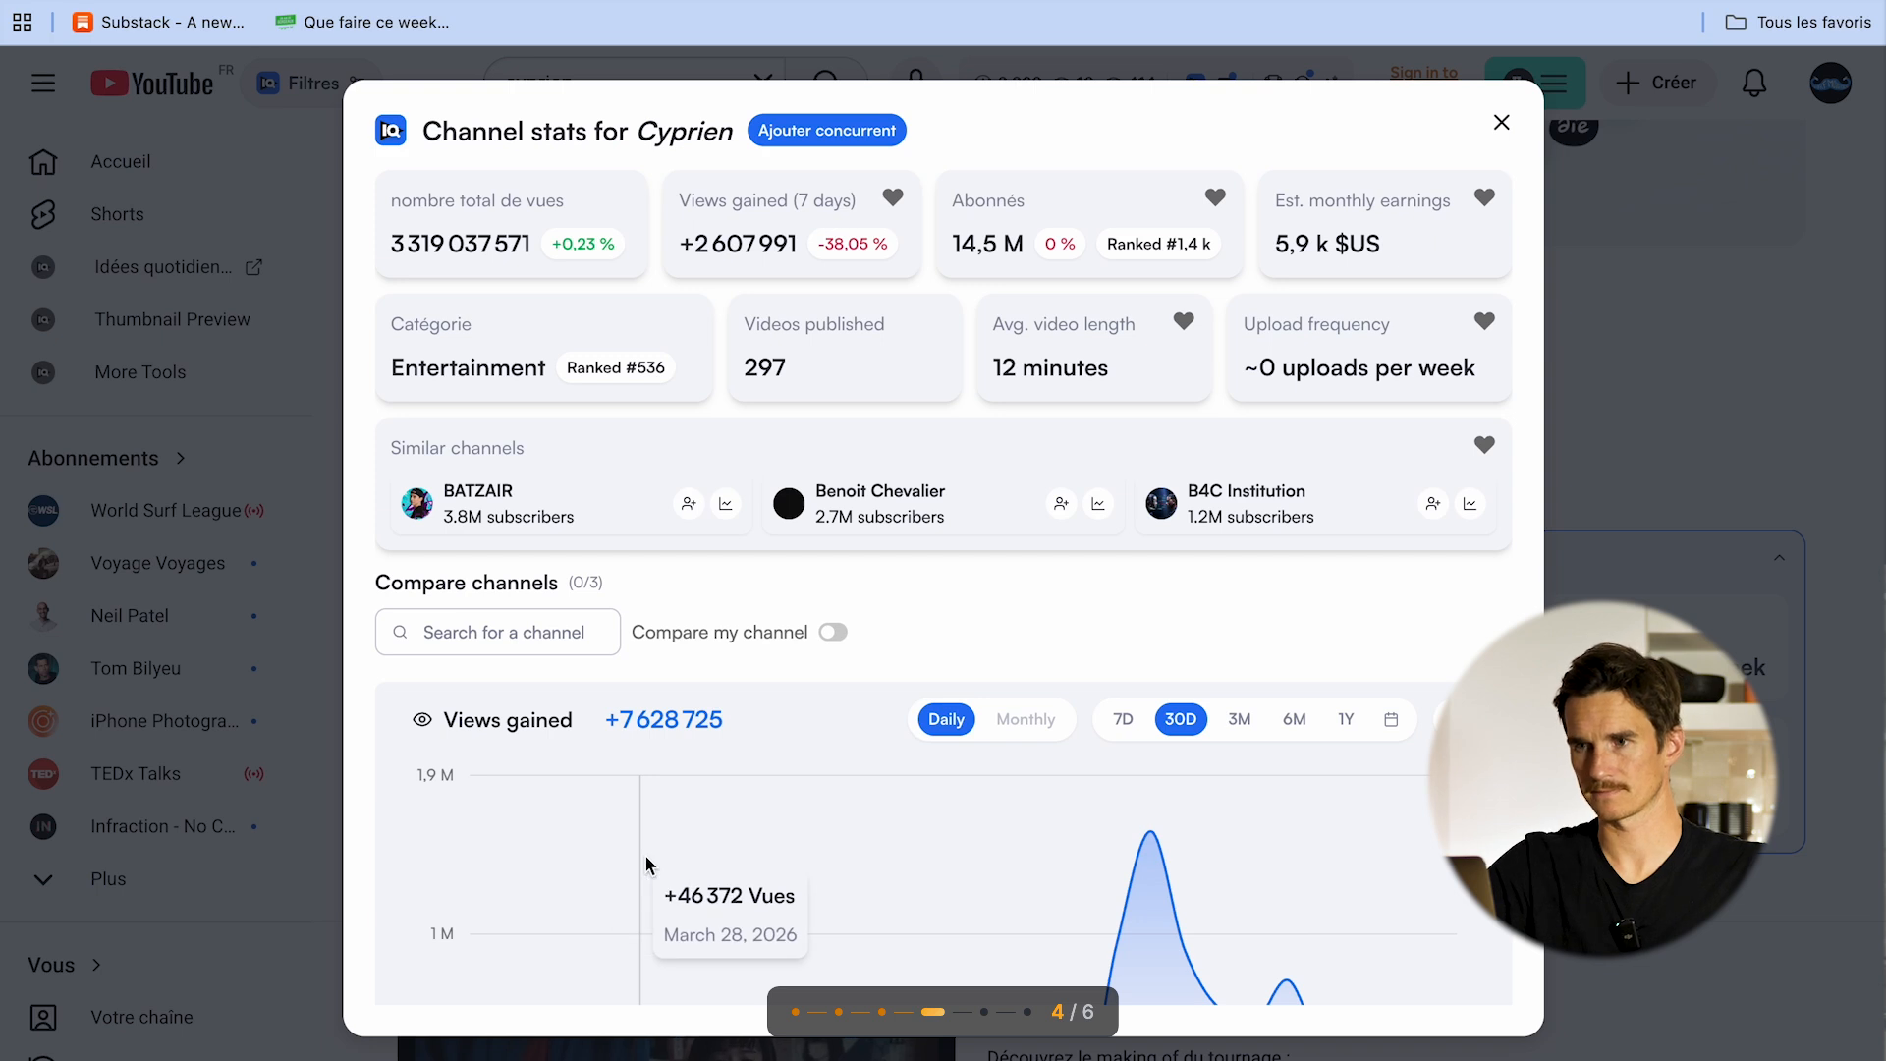
pyautogui.scroll(-9, 647, 864)
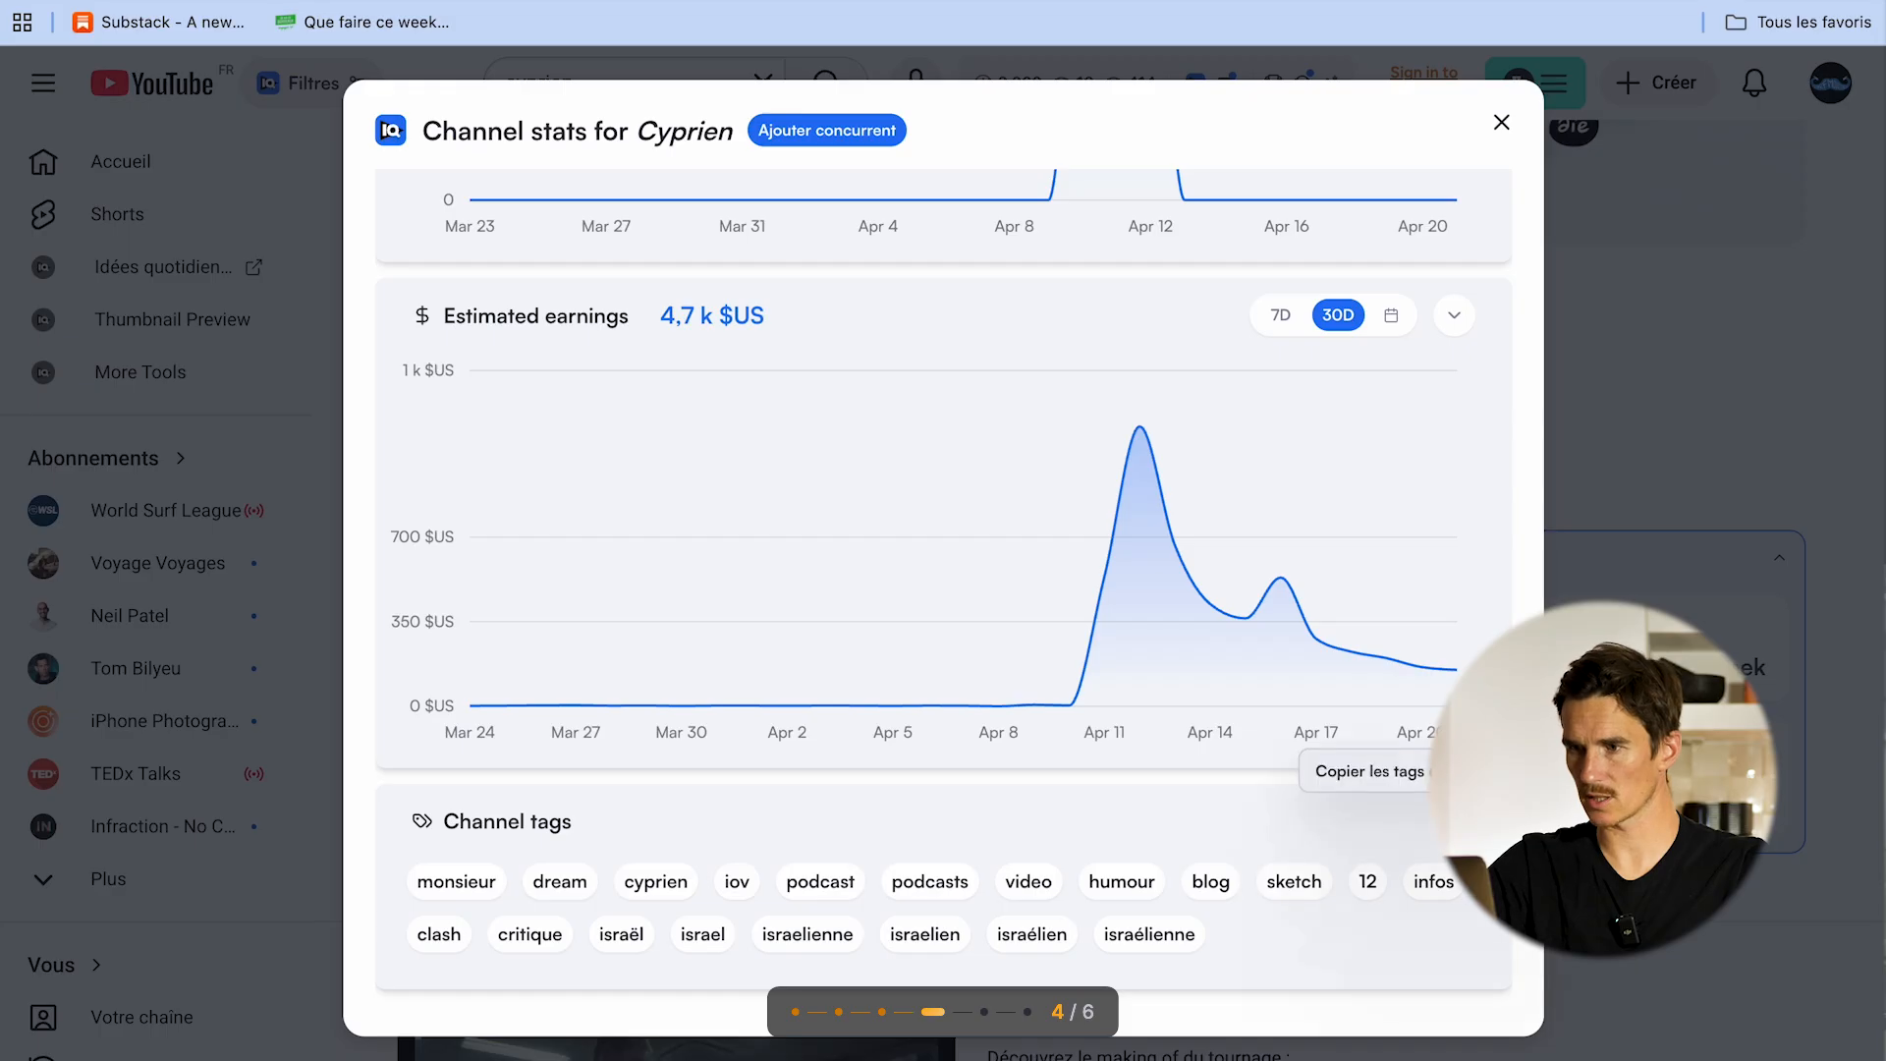
pyautogui.click(1420, 823)
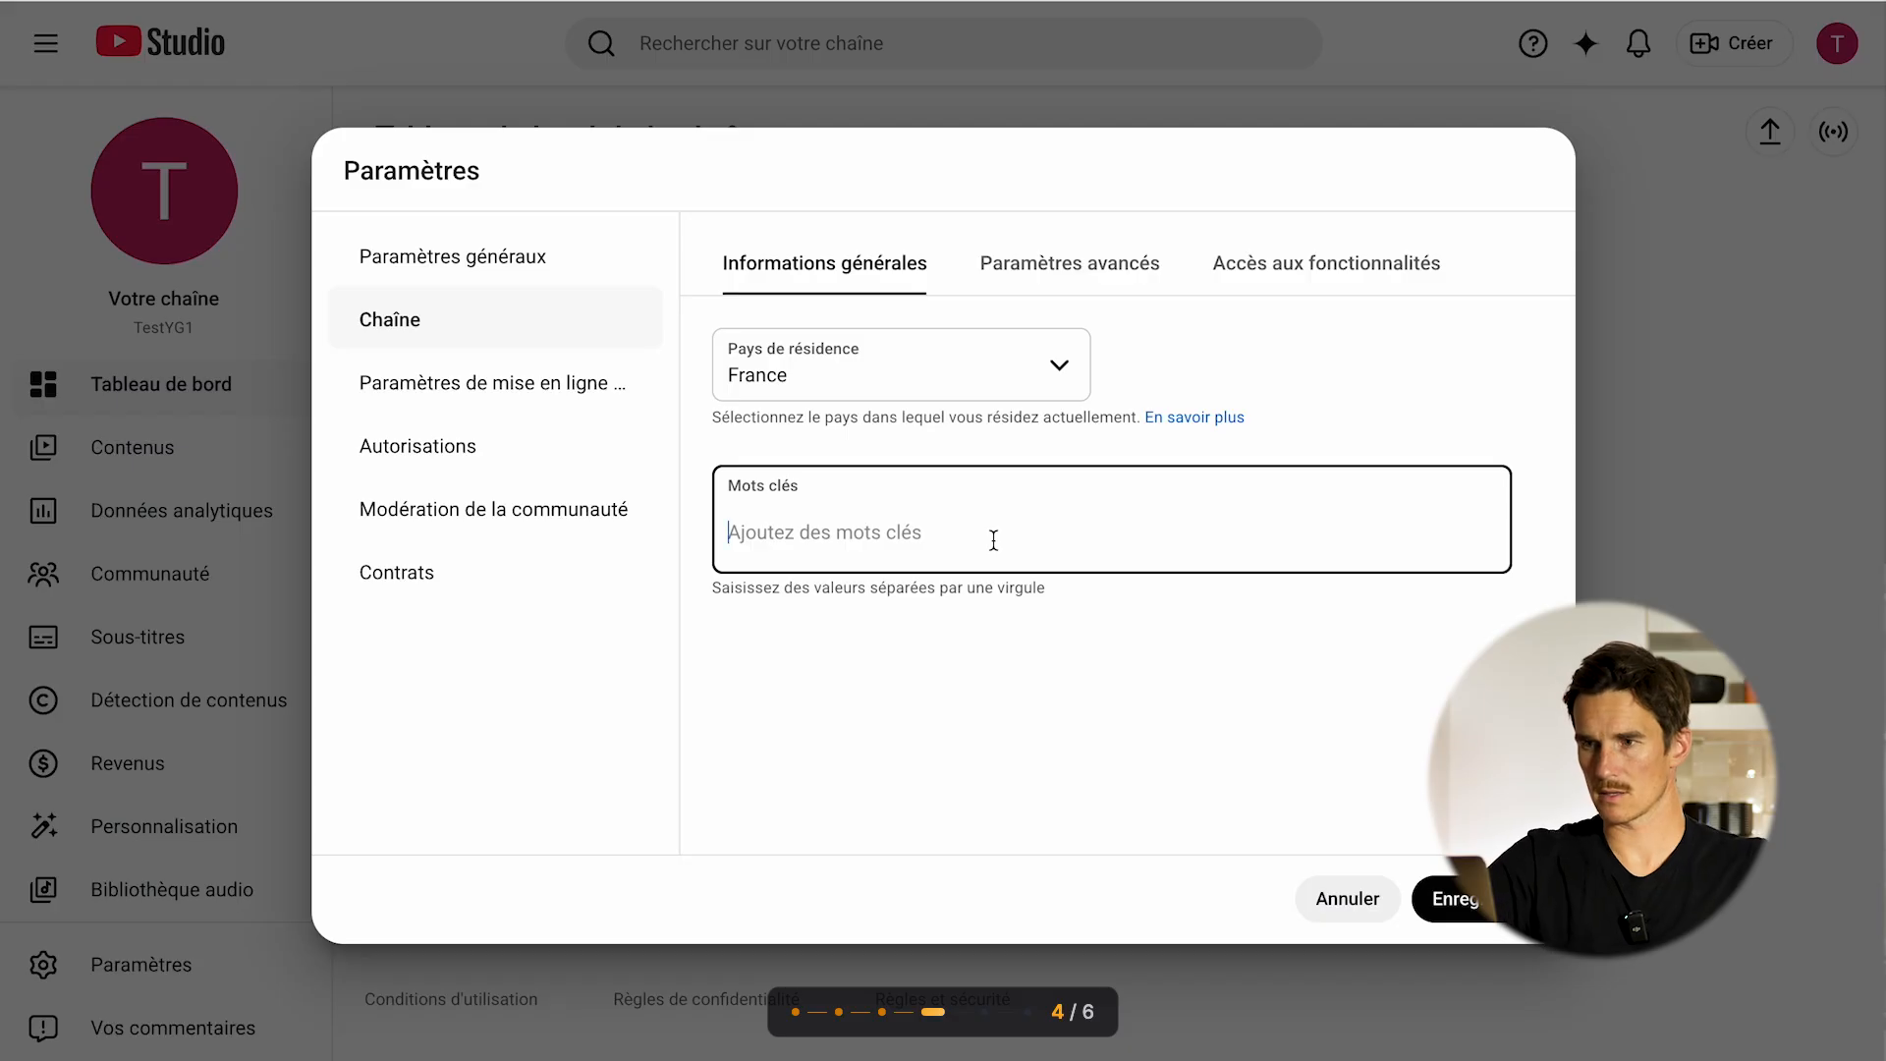
pyautogui.hotkey('ctrl', 'v')
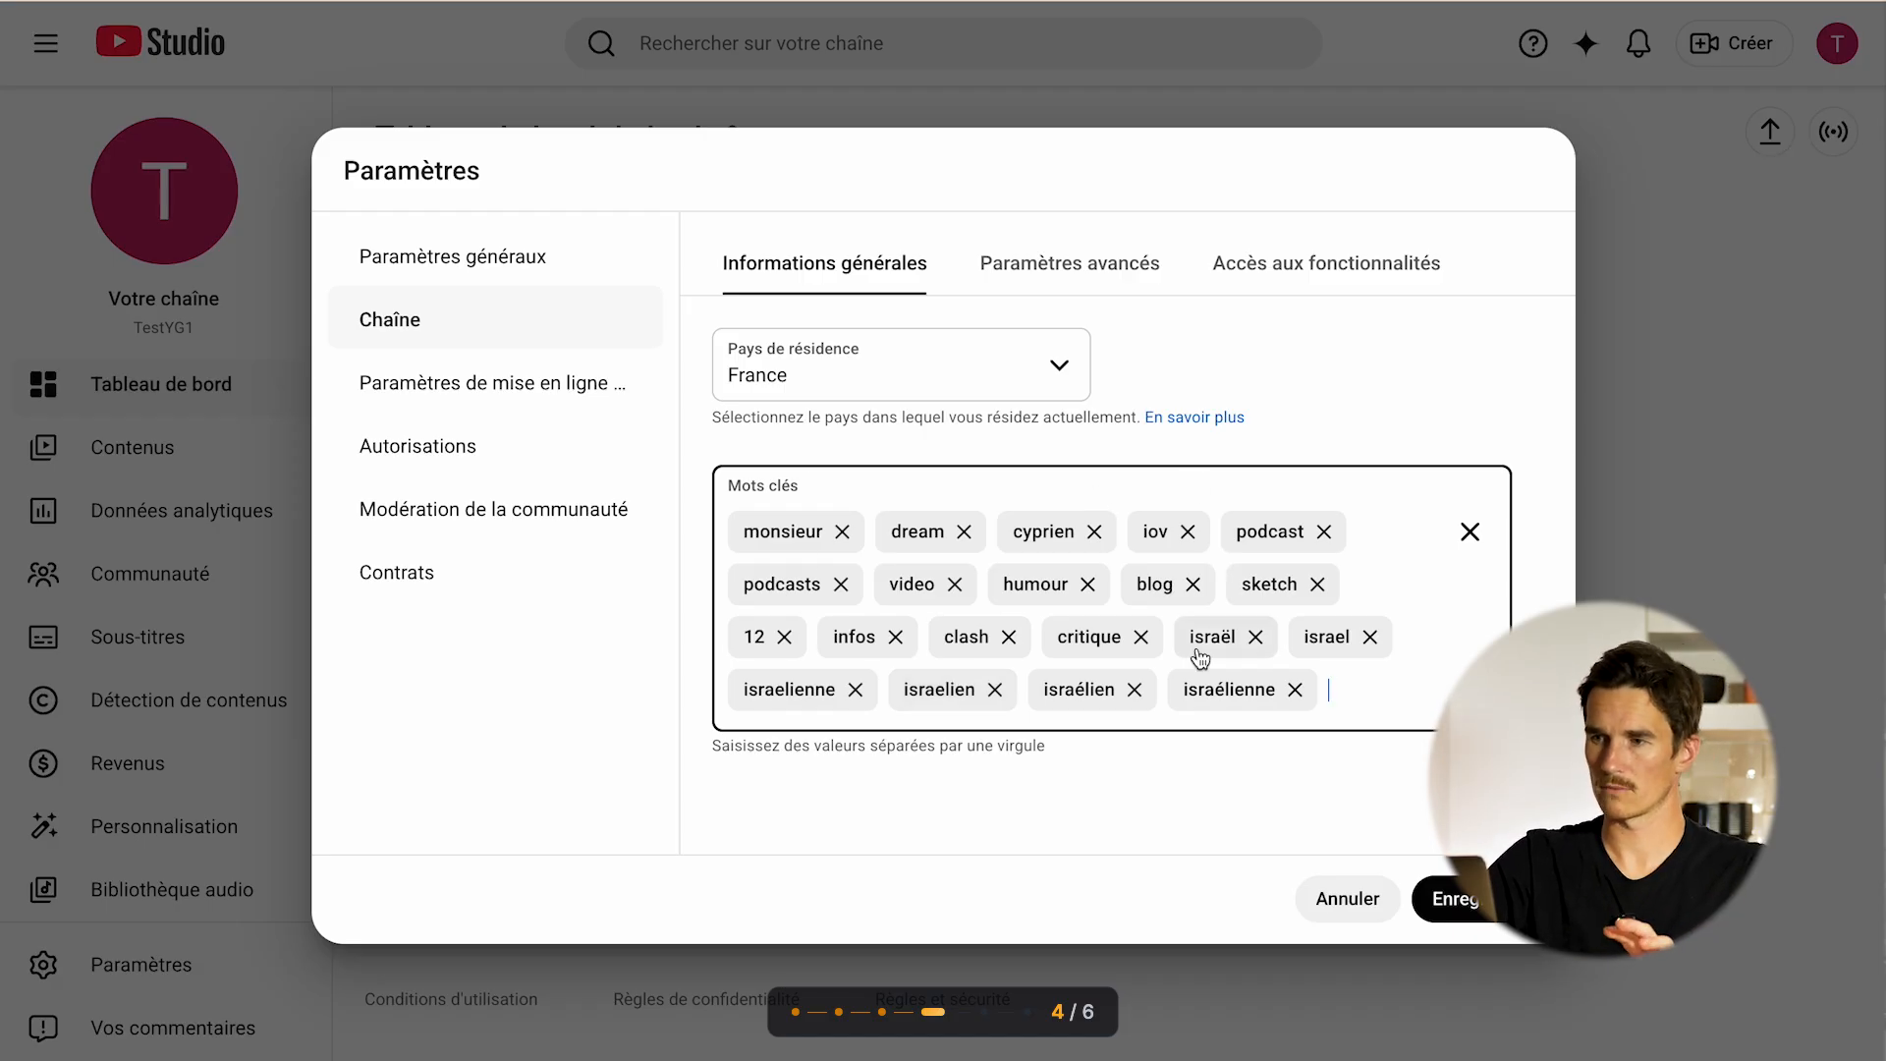
# - Remove the keywords israélien, infos and monsieur, and add the keyword blague
pyautogui.click(1137, 689)
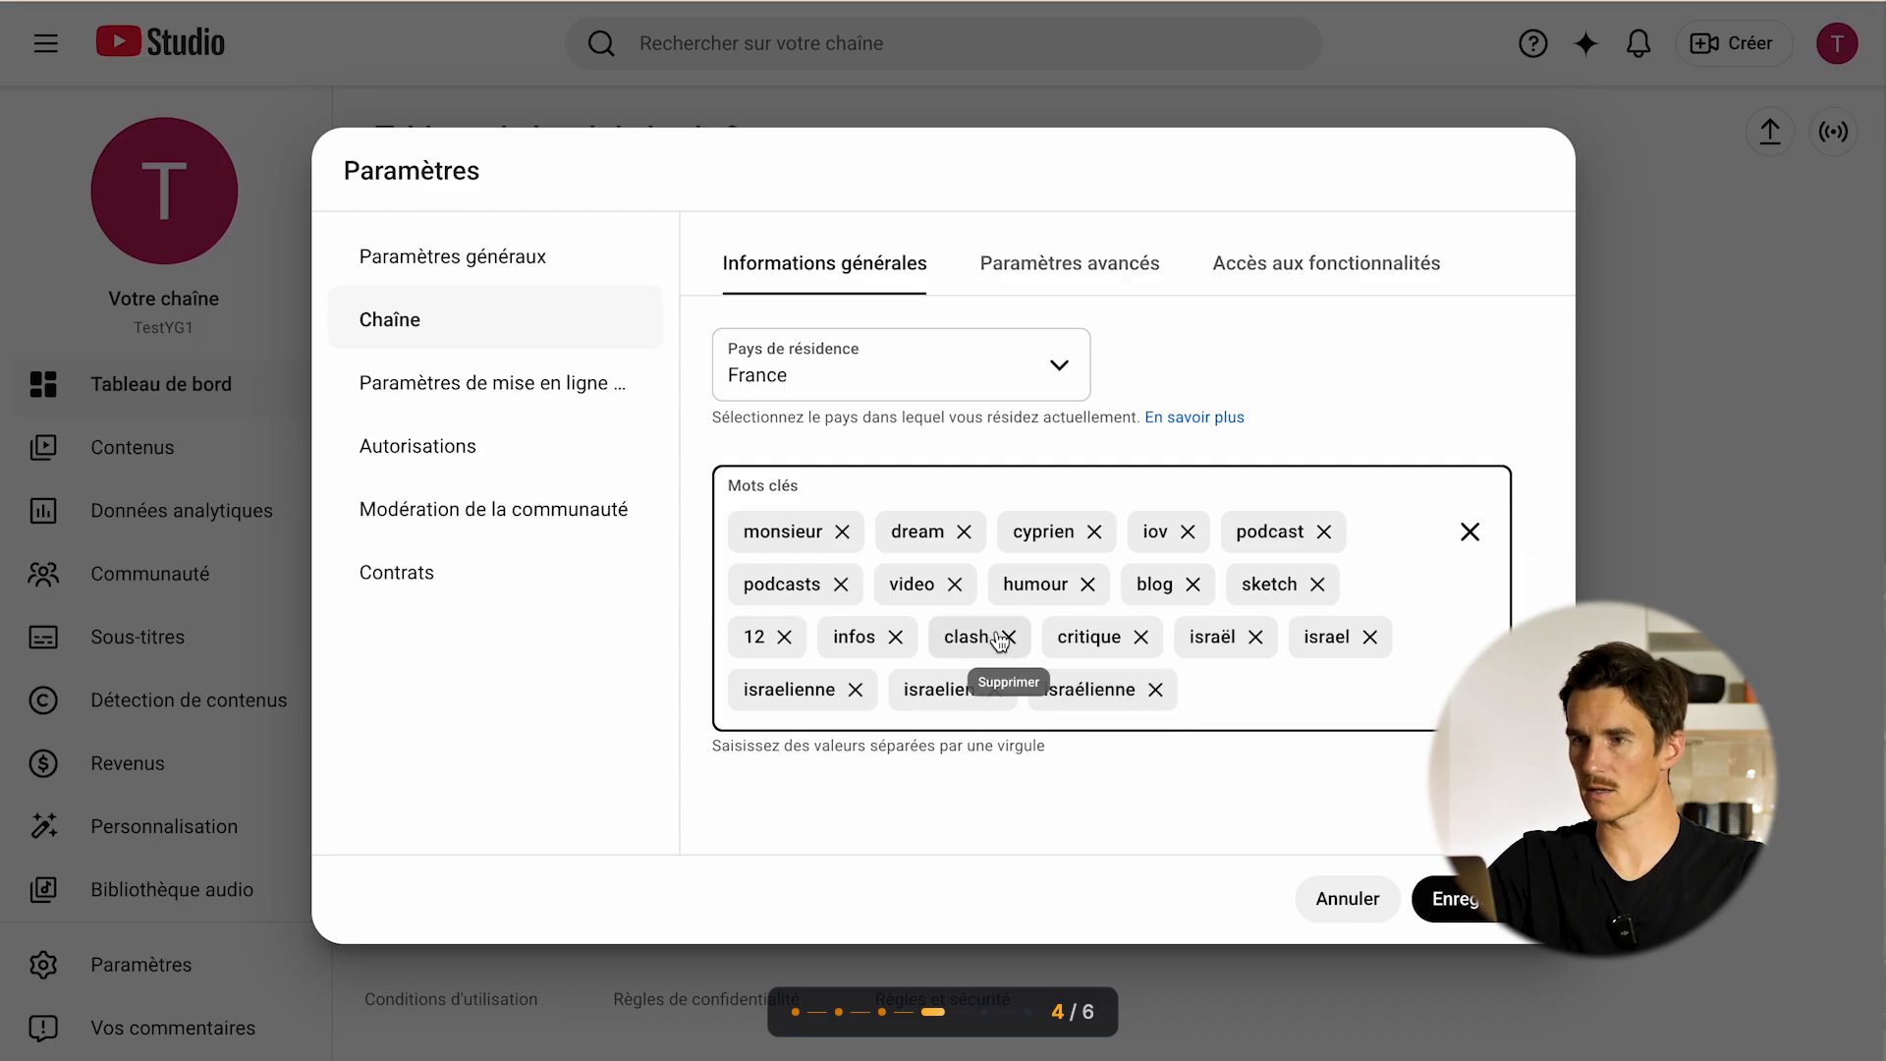
pyautogui.click(895, 637)
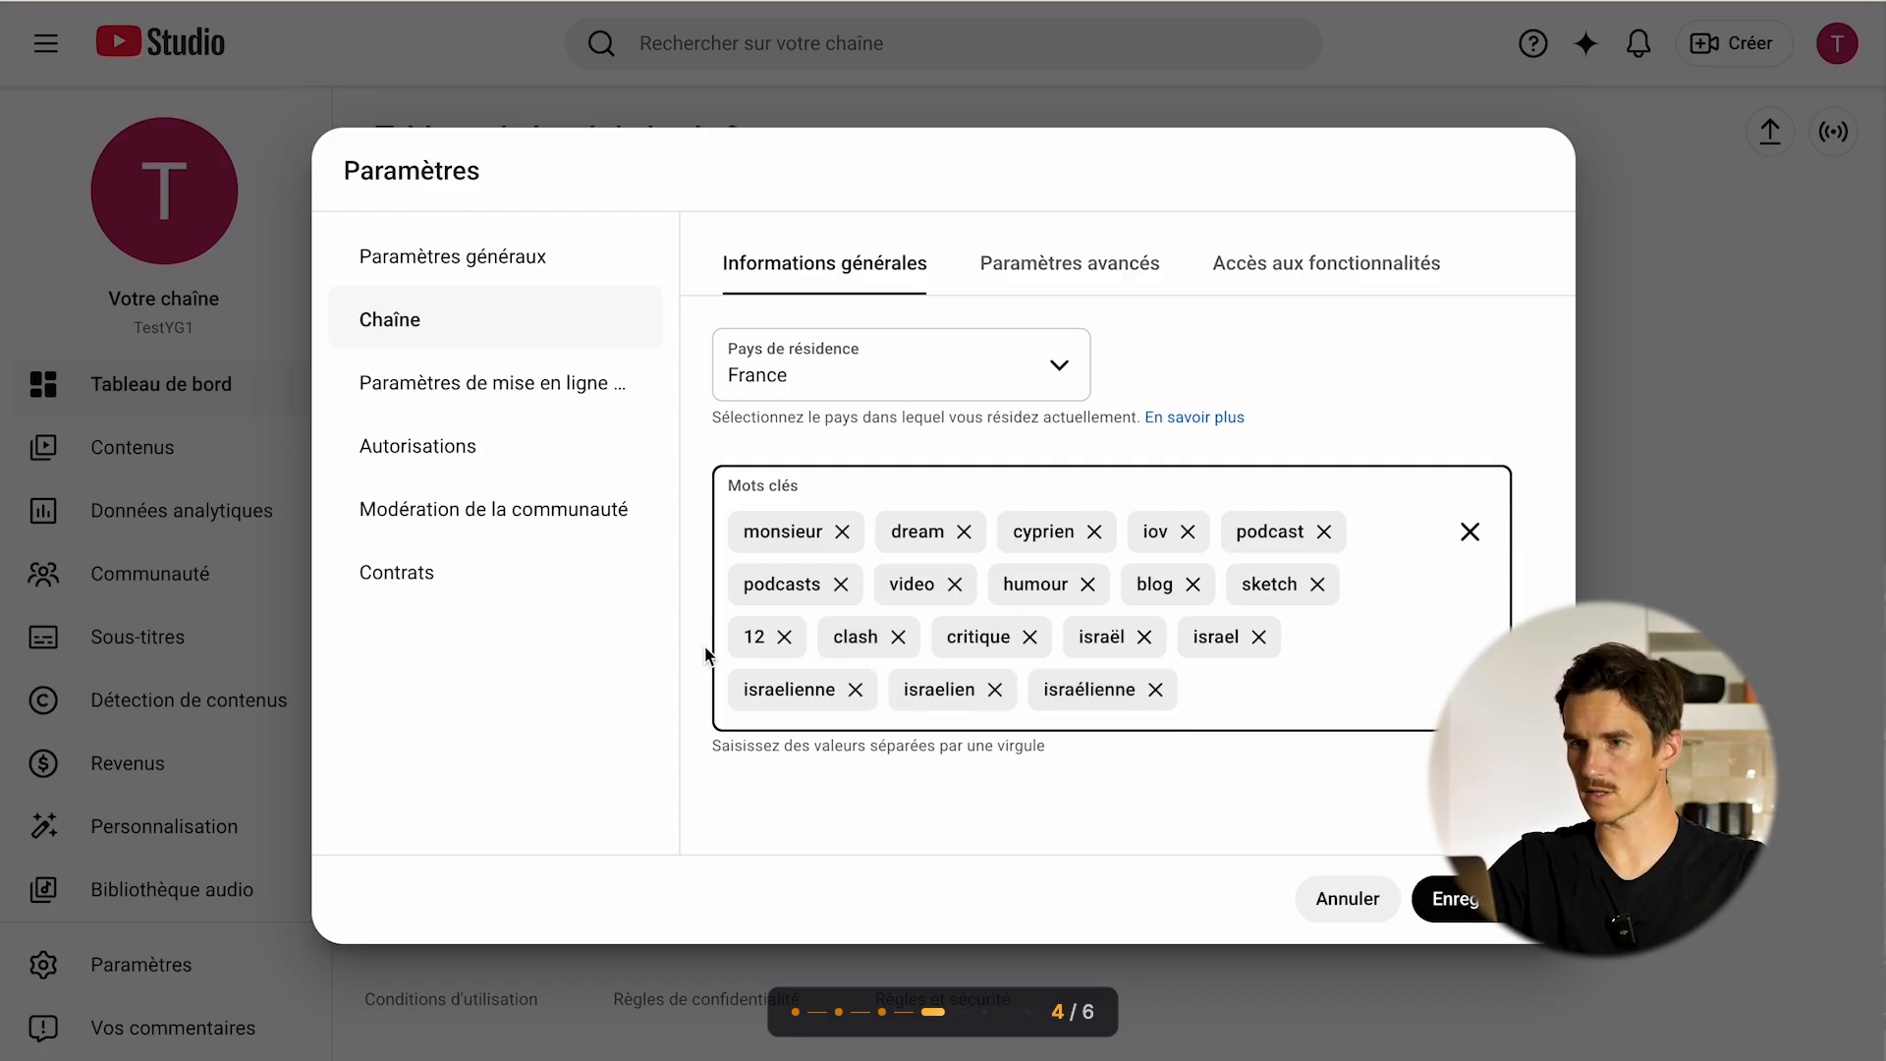
pyautogui.click(841, 531)
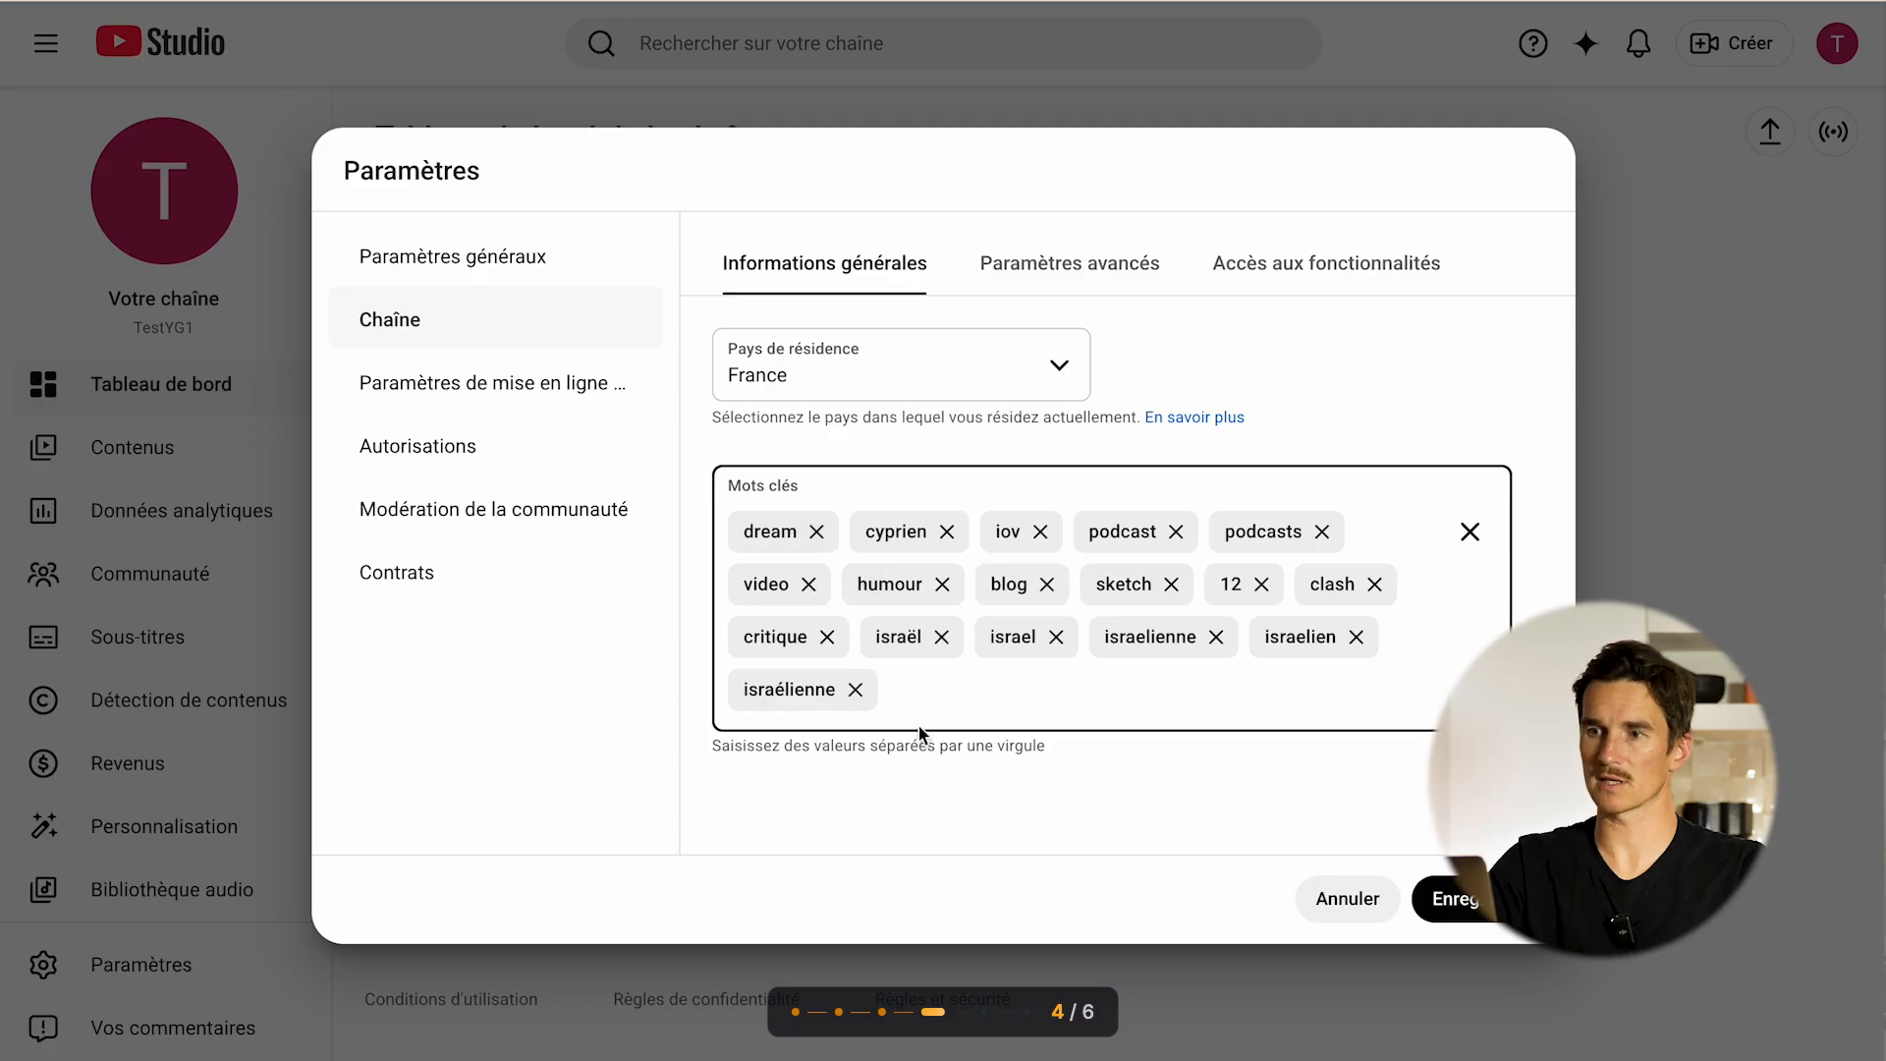
pyautogui.click(991, 696)
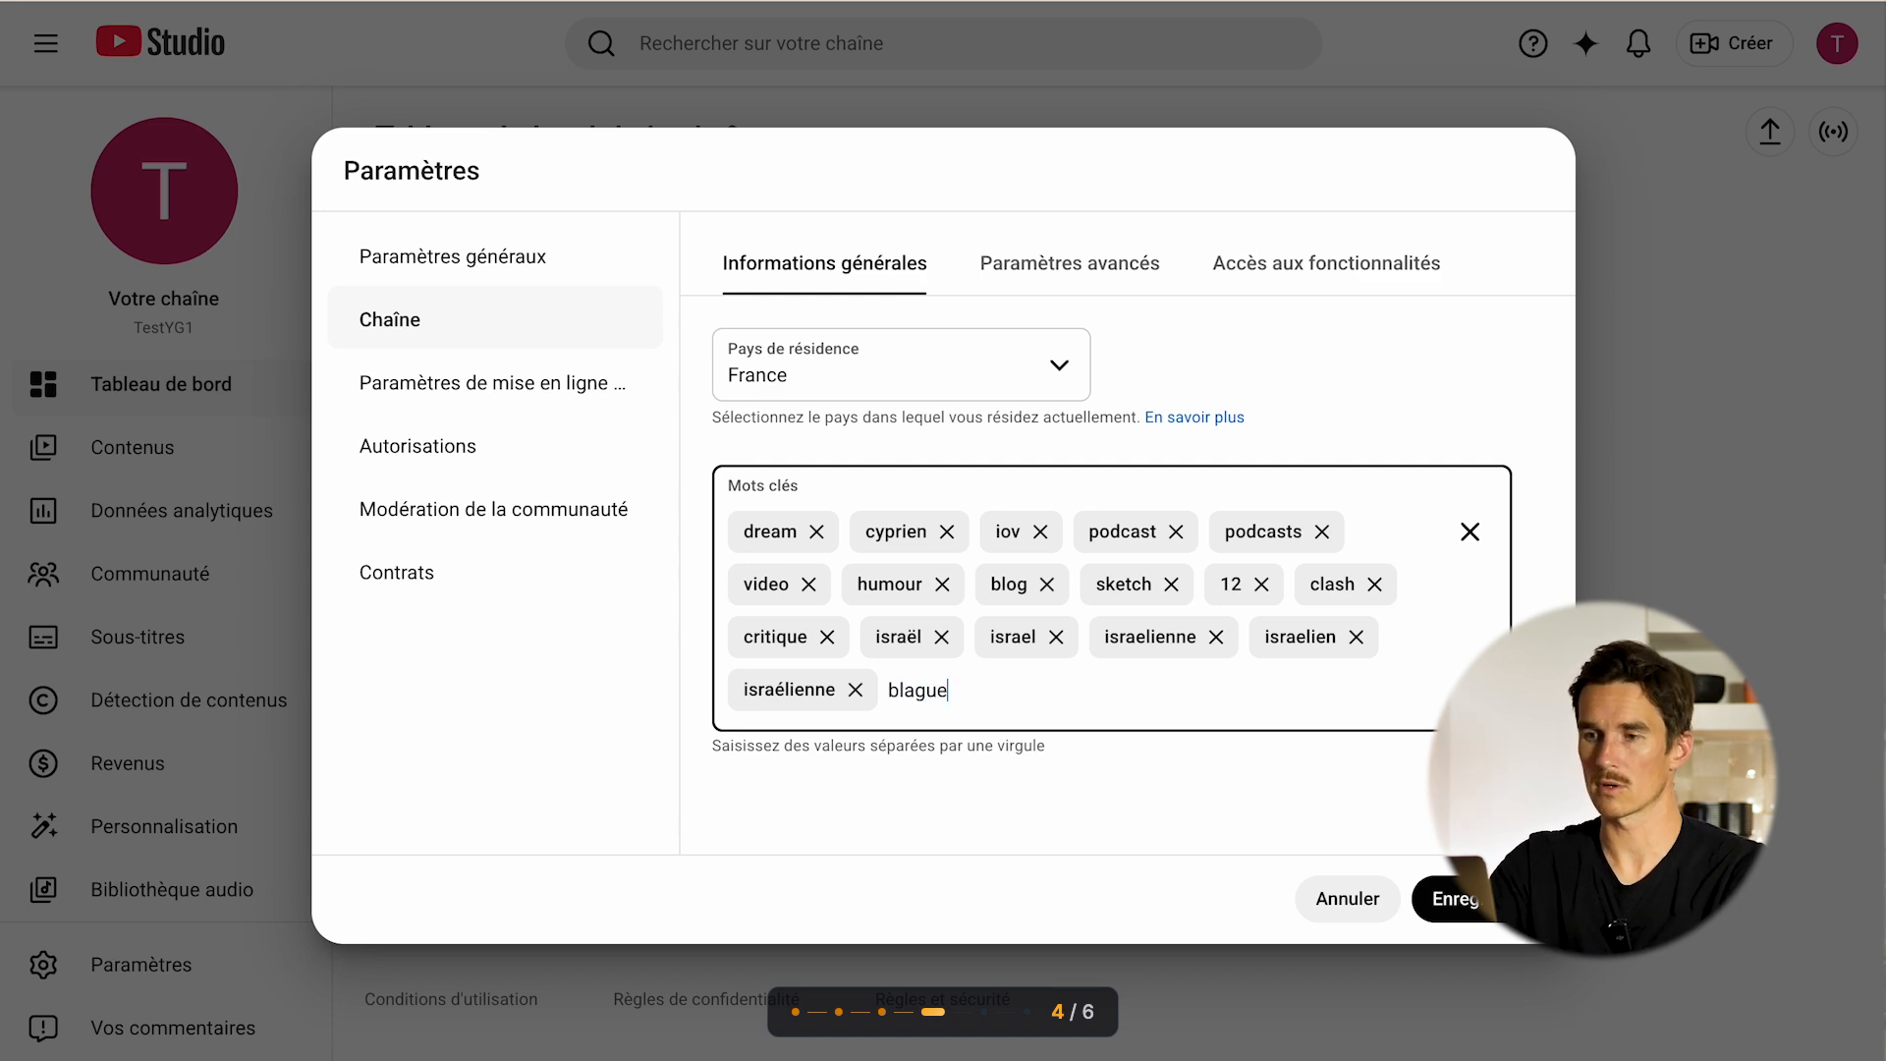
pyautogui.write('blague,')
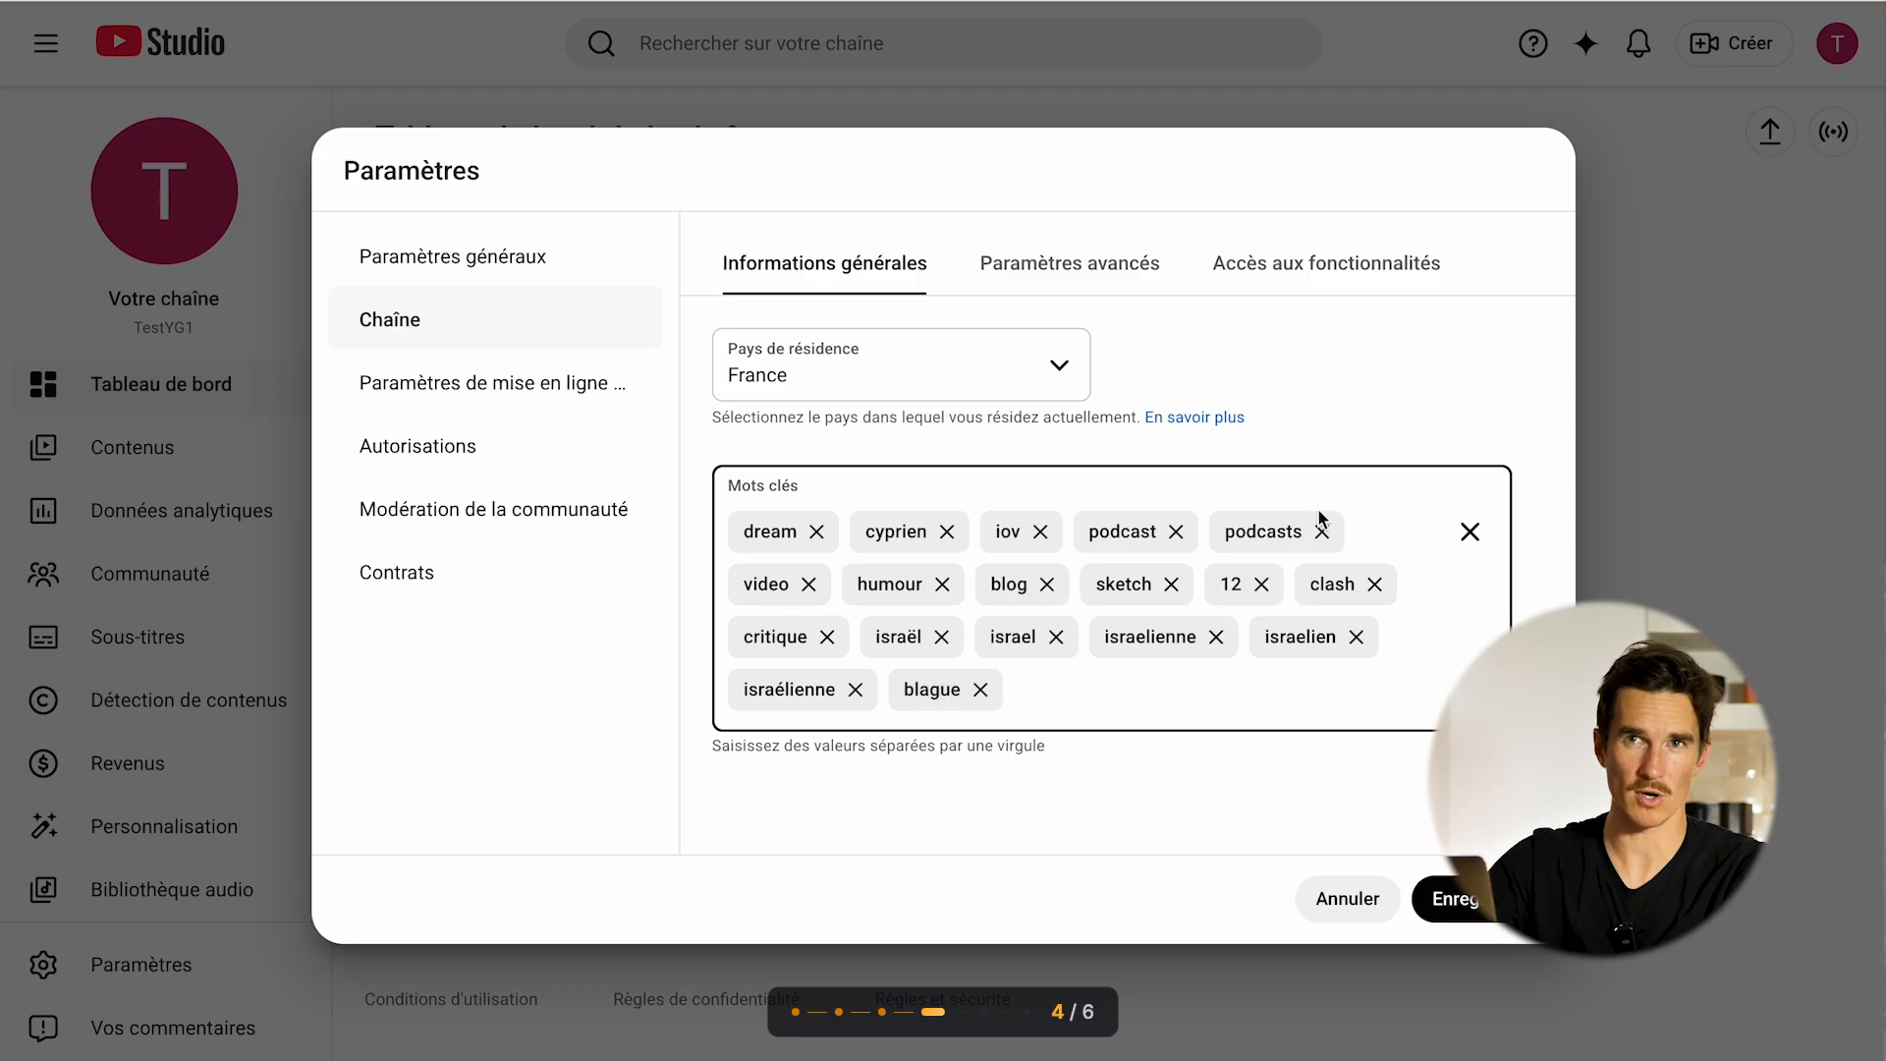
# - Set the channel's audience to not made for kids in the advanced channel settings
pyautogui.click(1061, 287)
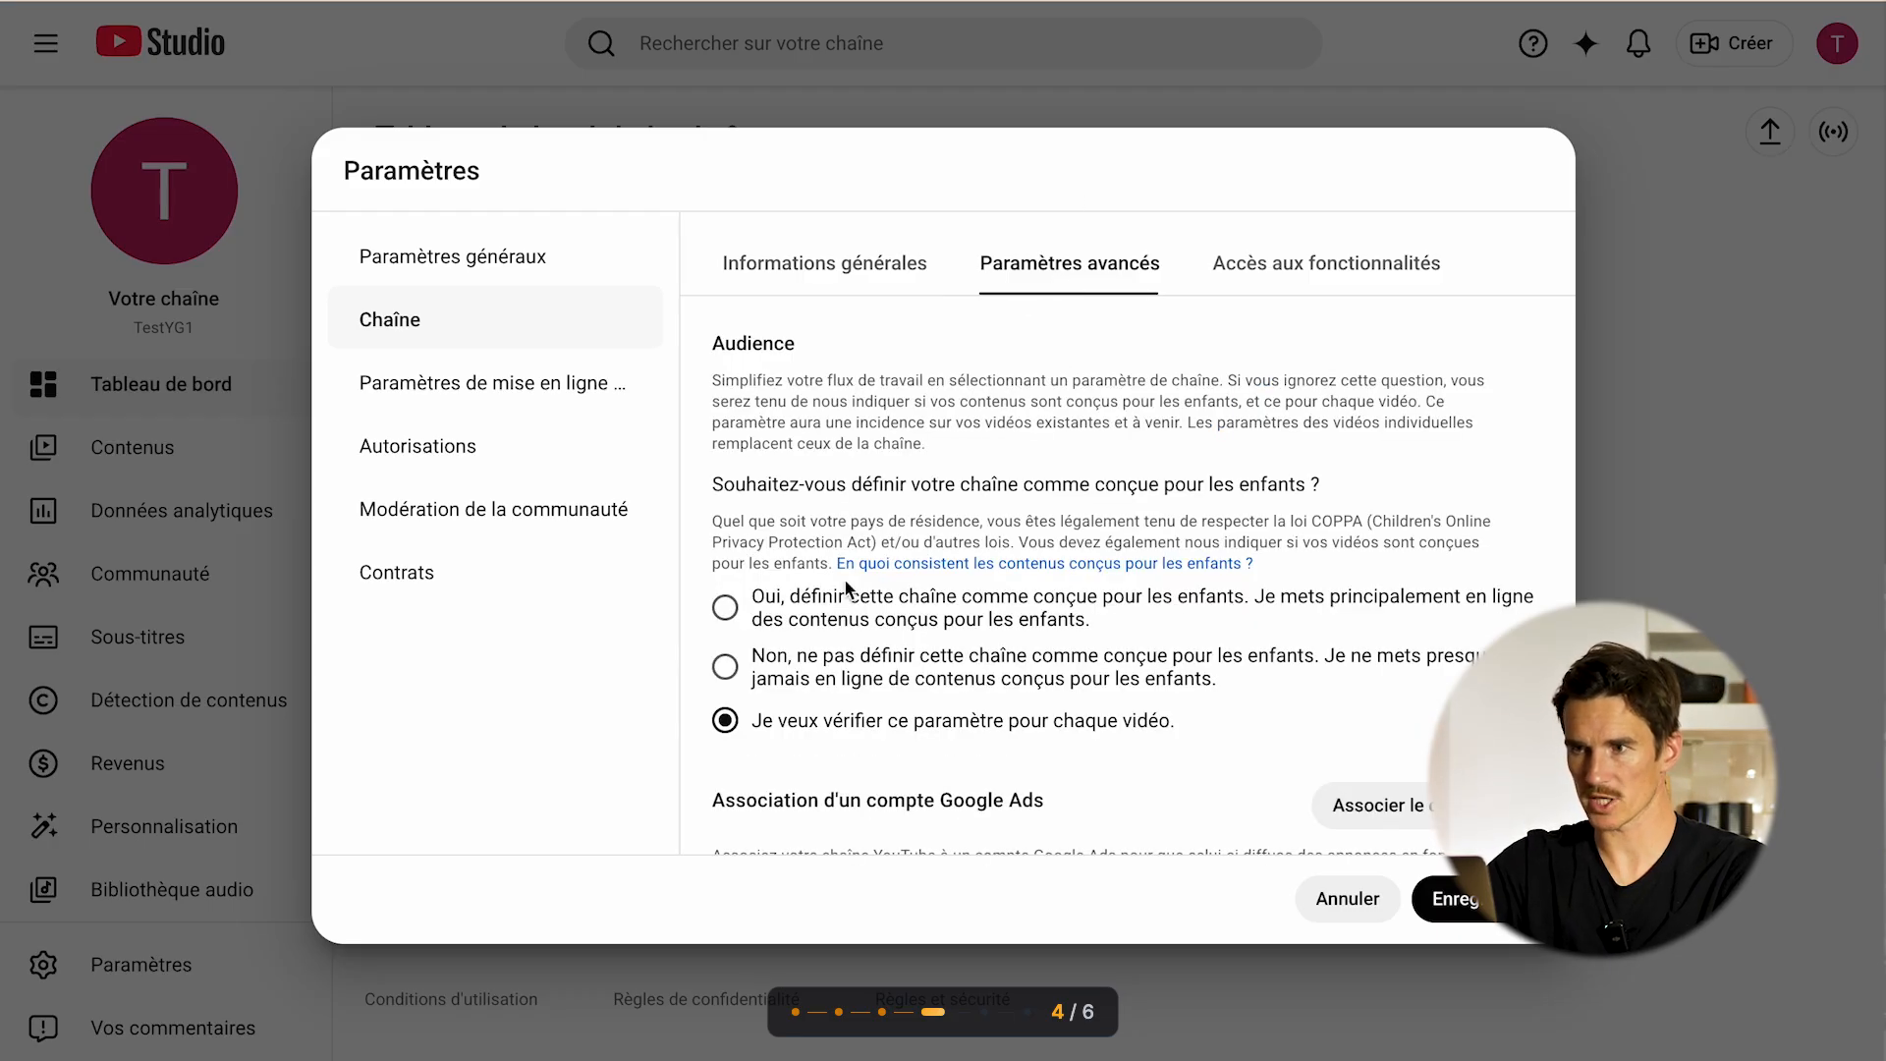
pyautogui.scroll(-1, 853, 589)
pyautogui.scroll(1, 846, 587)
pyautogui.scroll(1, 846, 588)
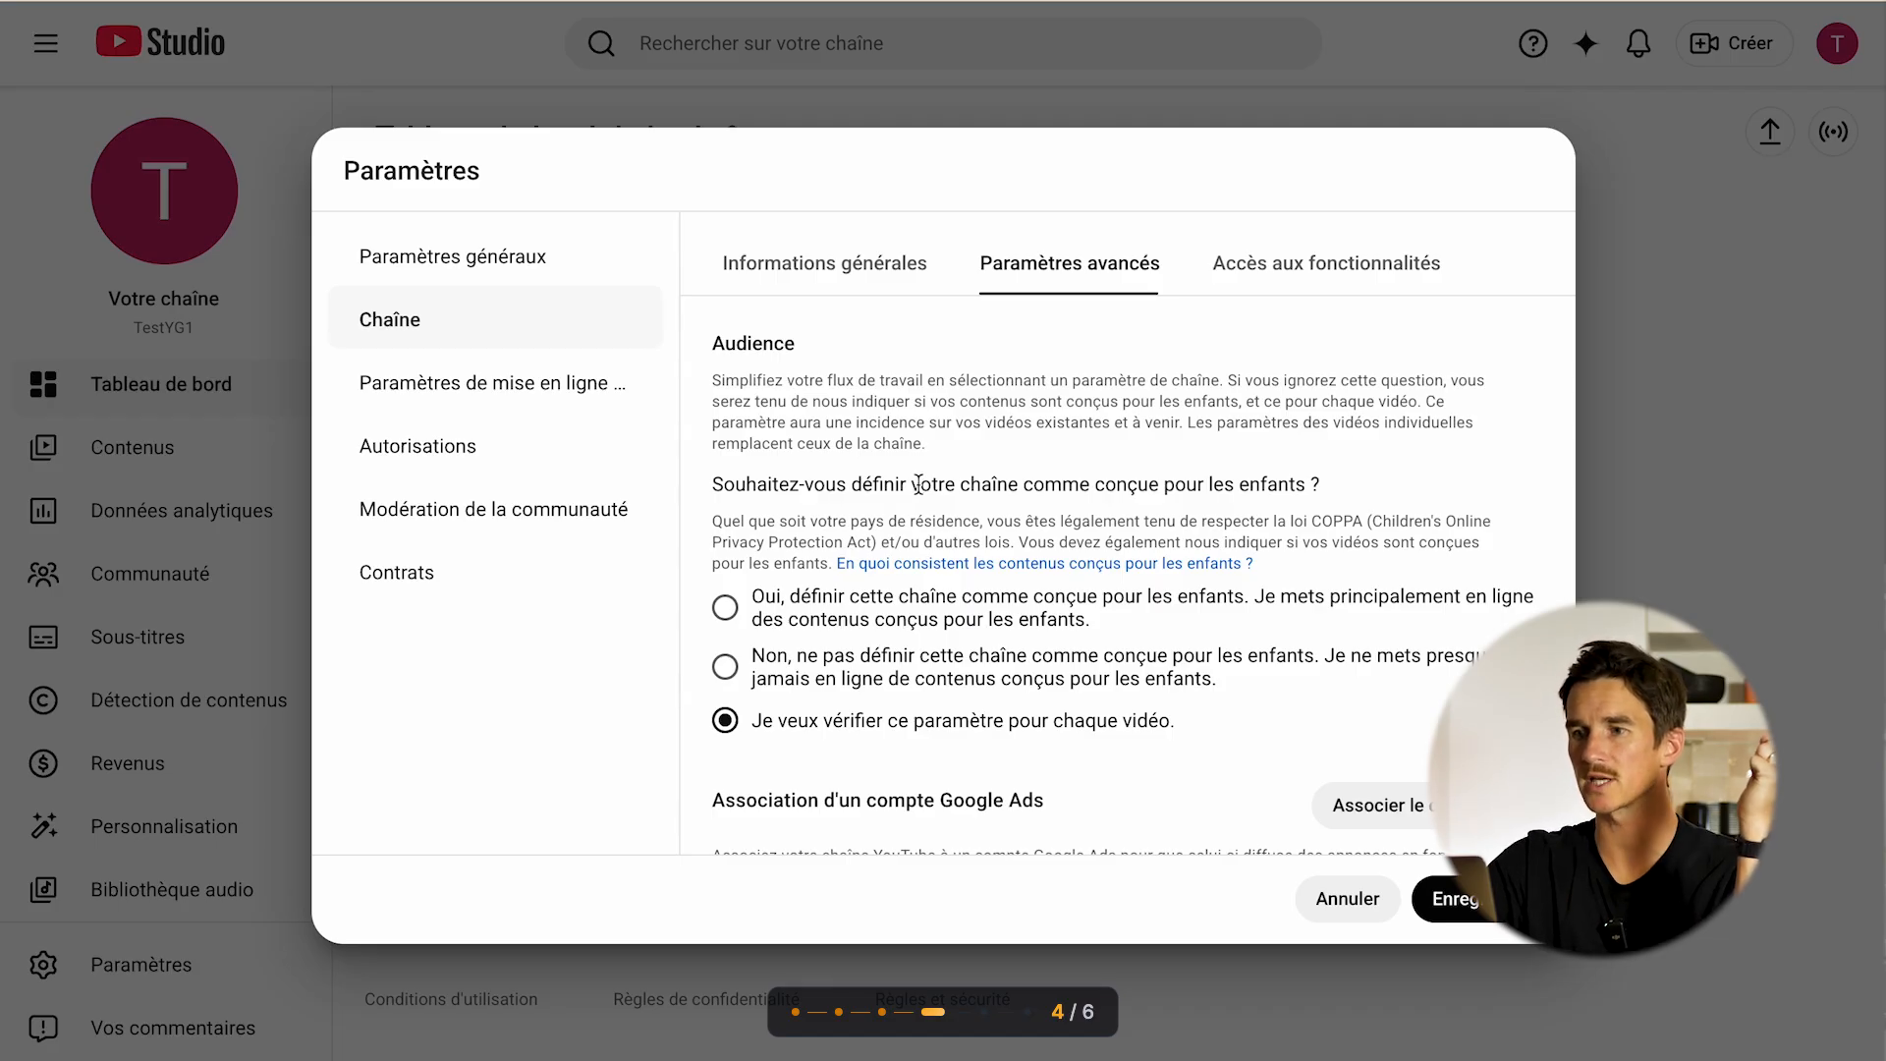
pyautogui.click(831, 676)
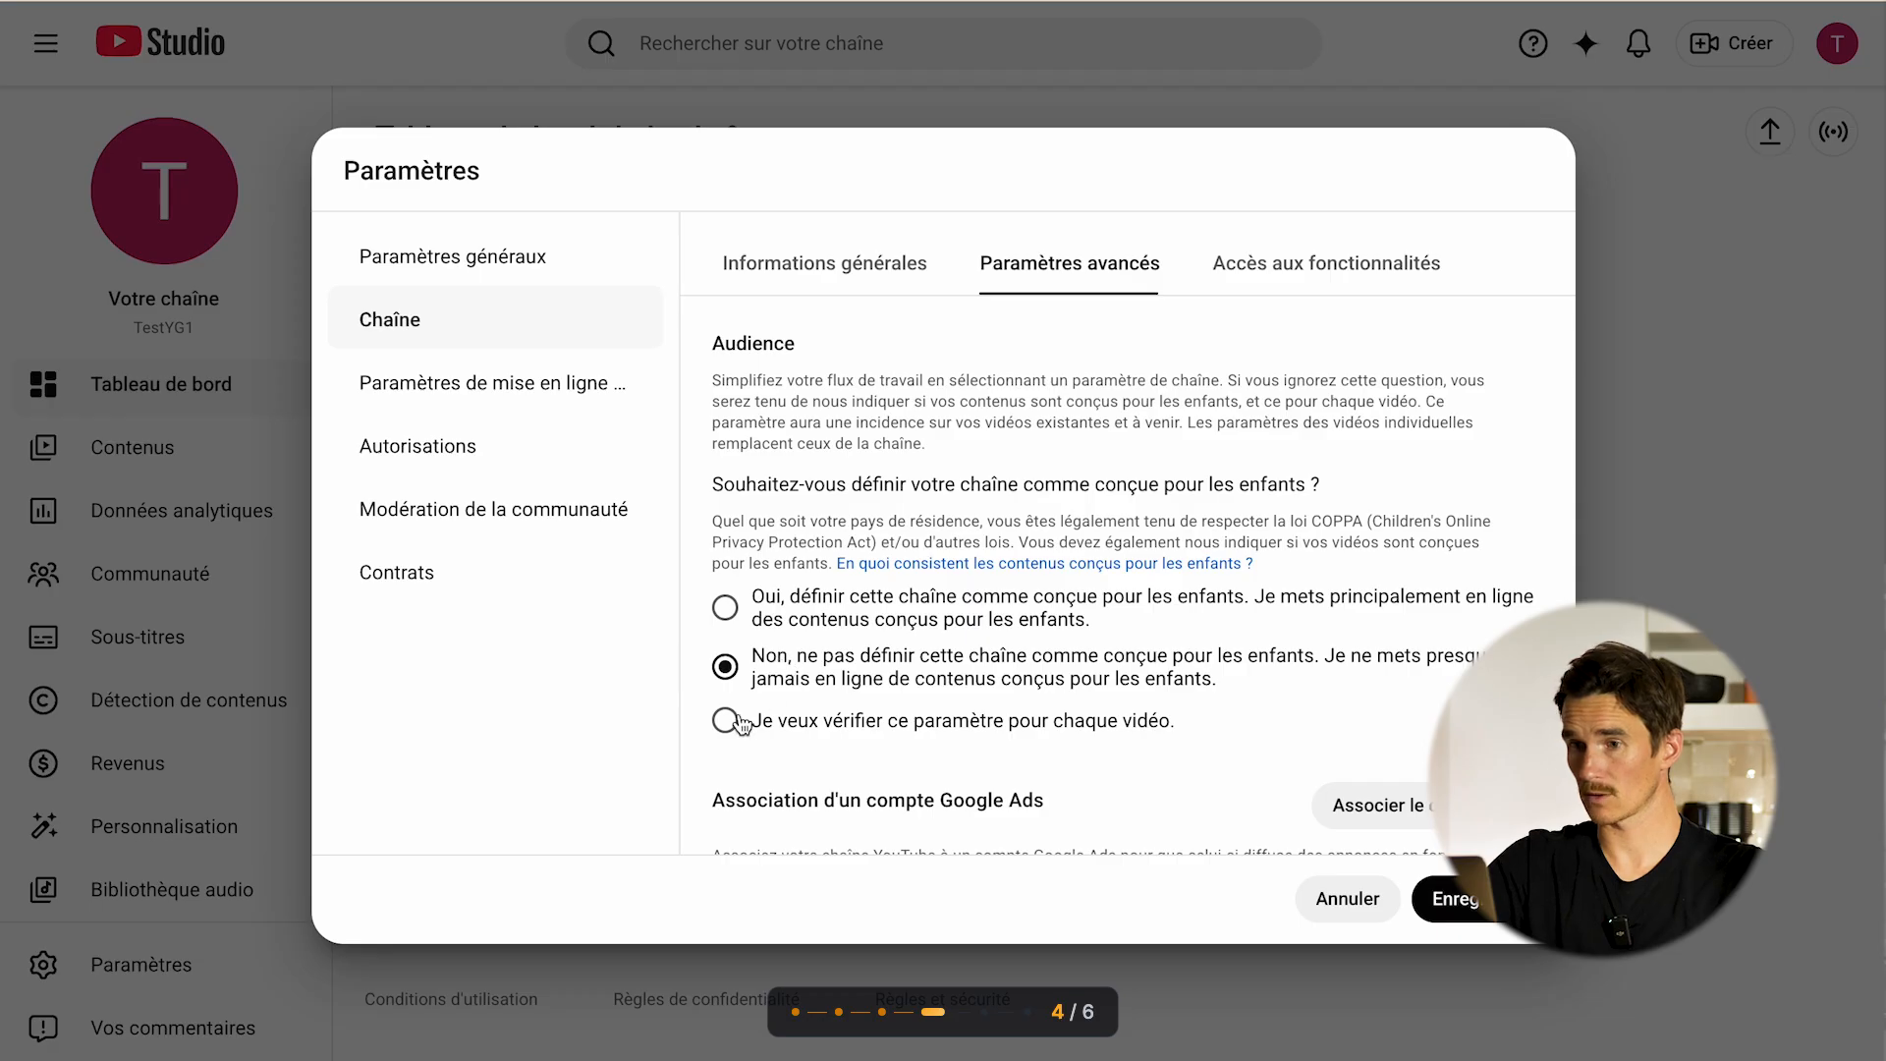
pyautogui.click(785, 729)
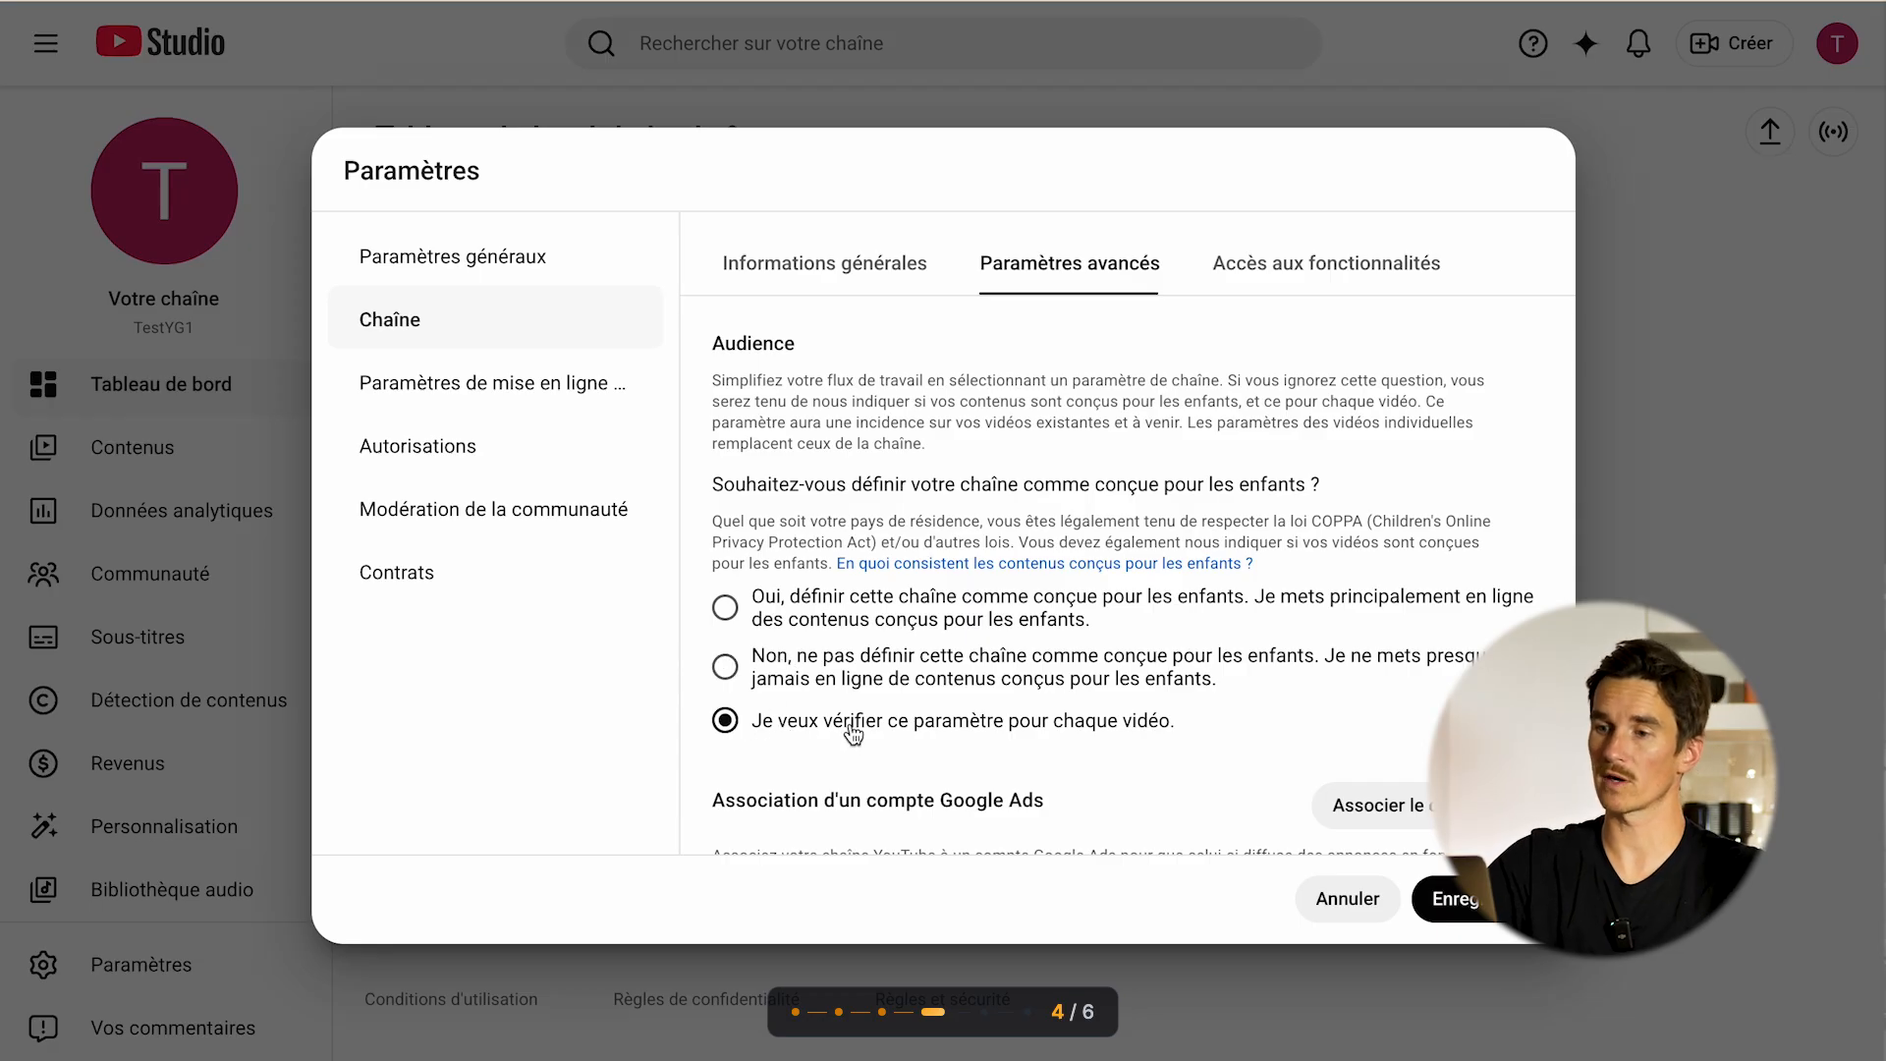
pyautogui.click(742, 678)
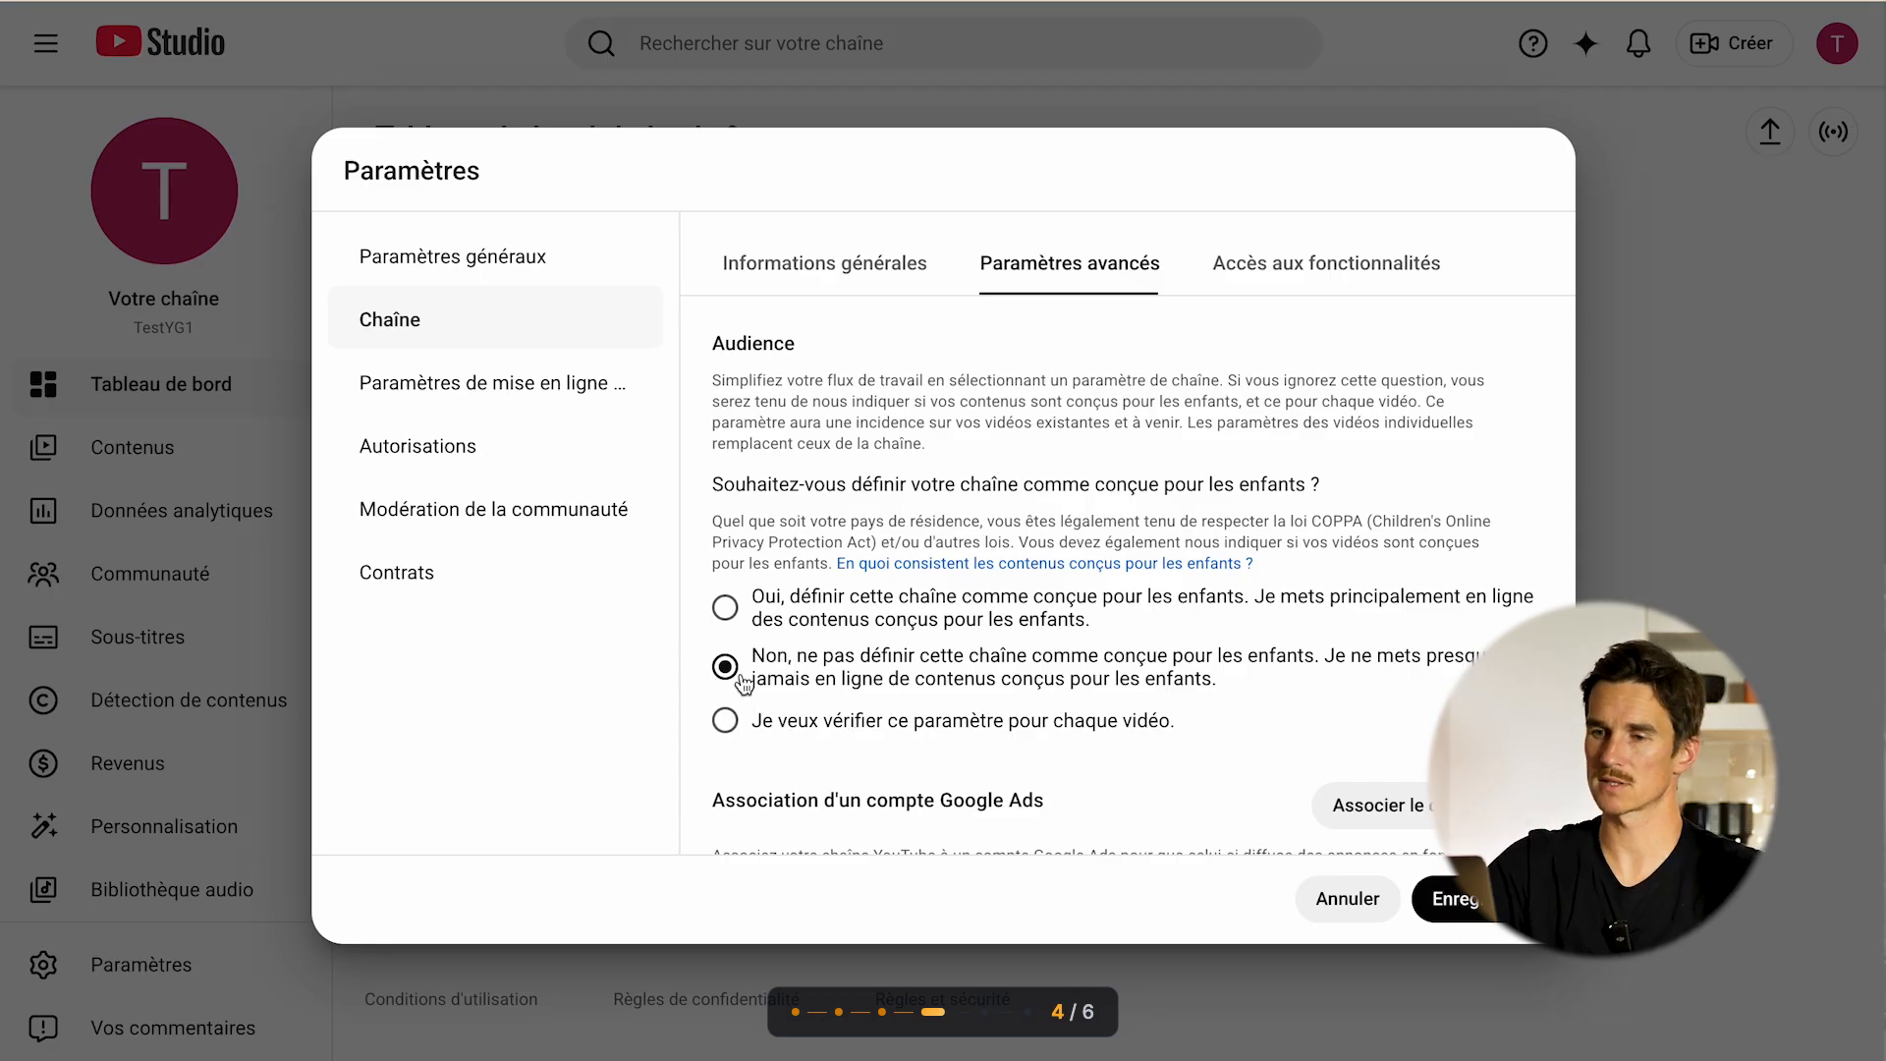
# - Review the channel's advanced settings for Google Ads account linking, automatic captions, automatic dubbing and interest-based ads
pyautogui.scroll(-2, 951, 668)
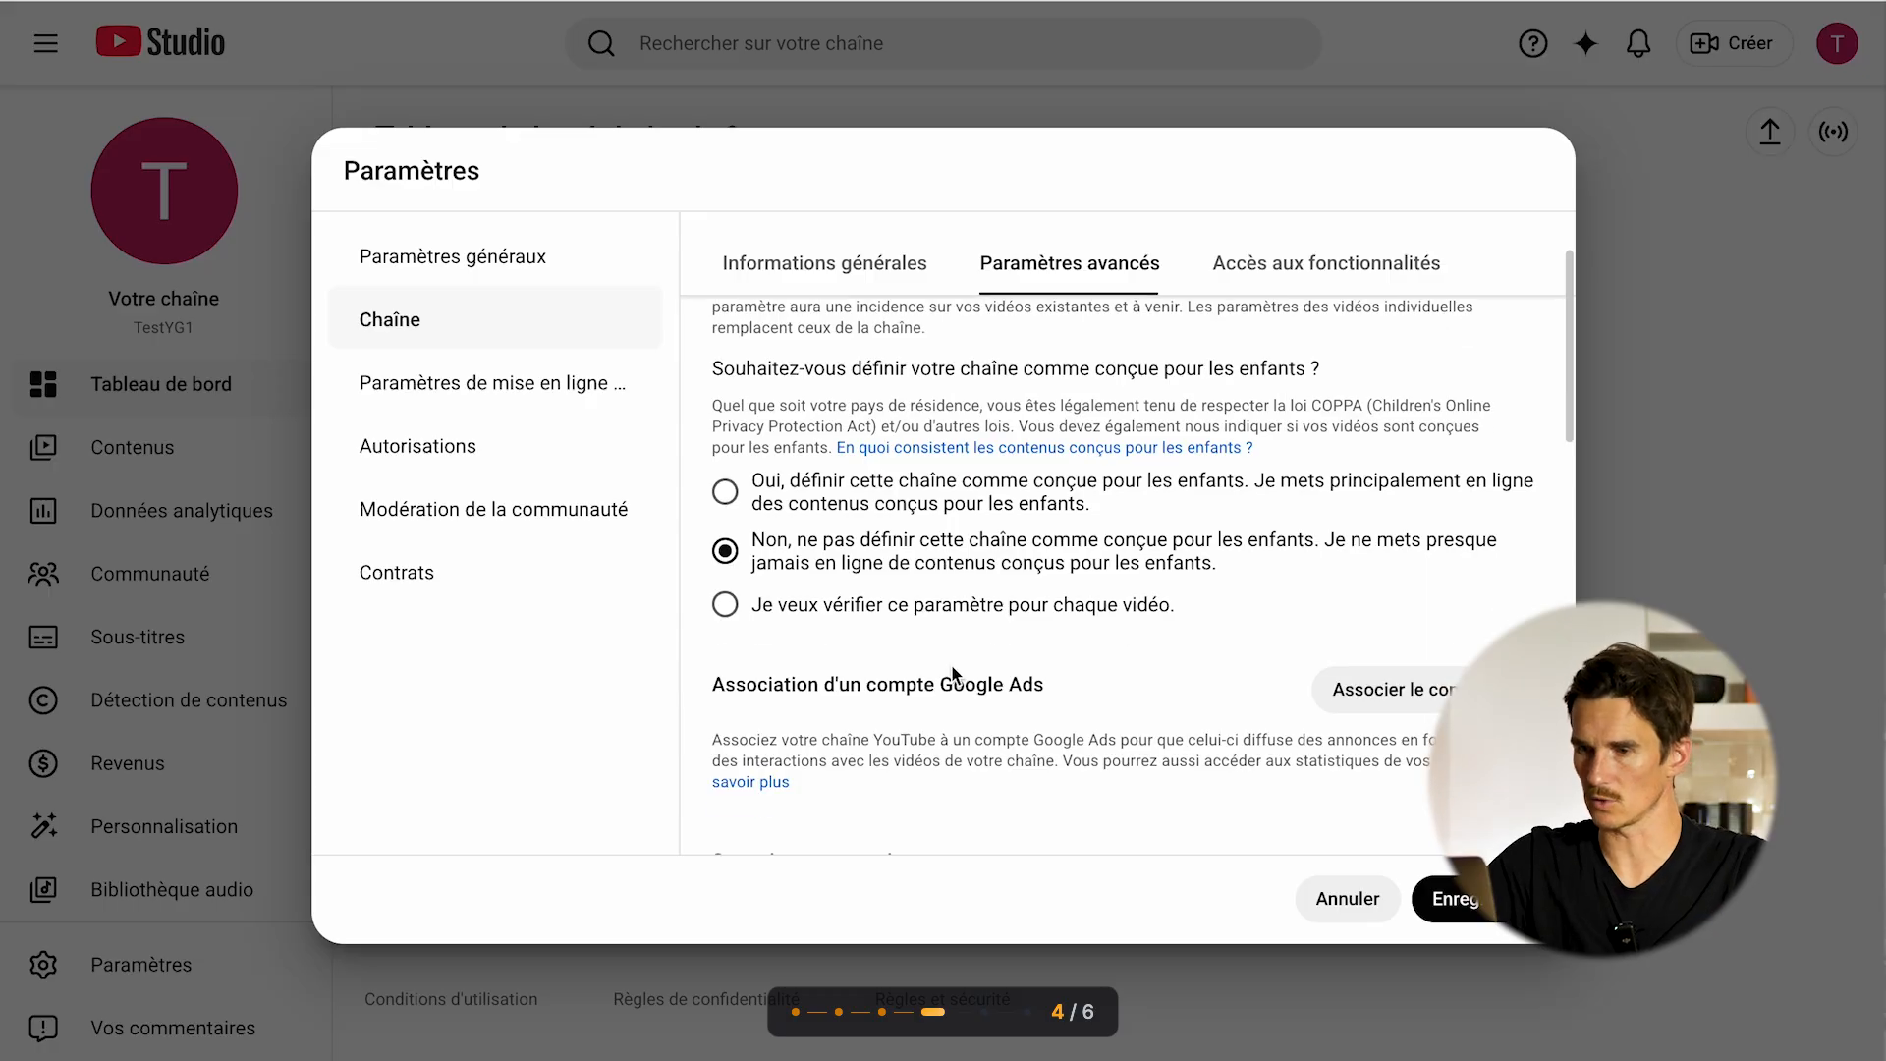
pyautogui.scroll(-1, 951, 664)
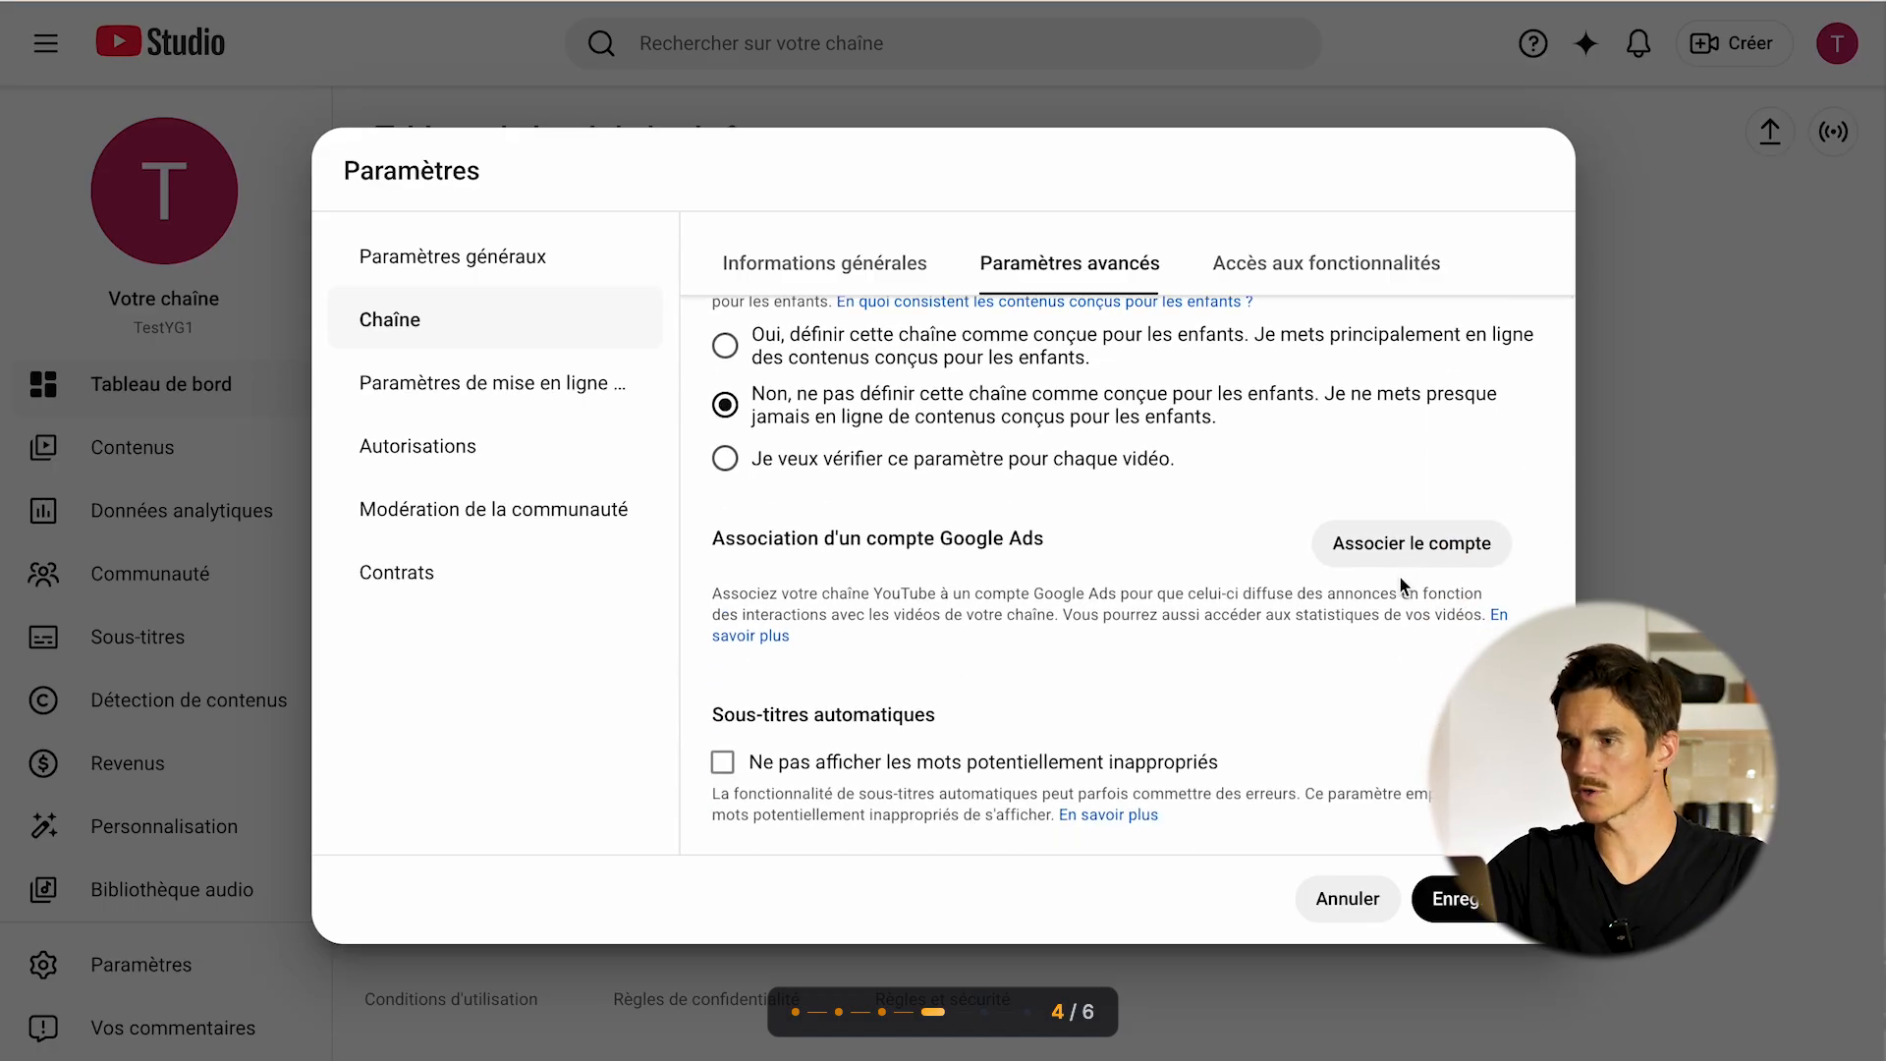
pyautogui.scroll(-1, 1377, 688)
pyautogui.scroll(-1, 1380, 700)
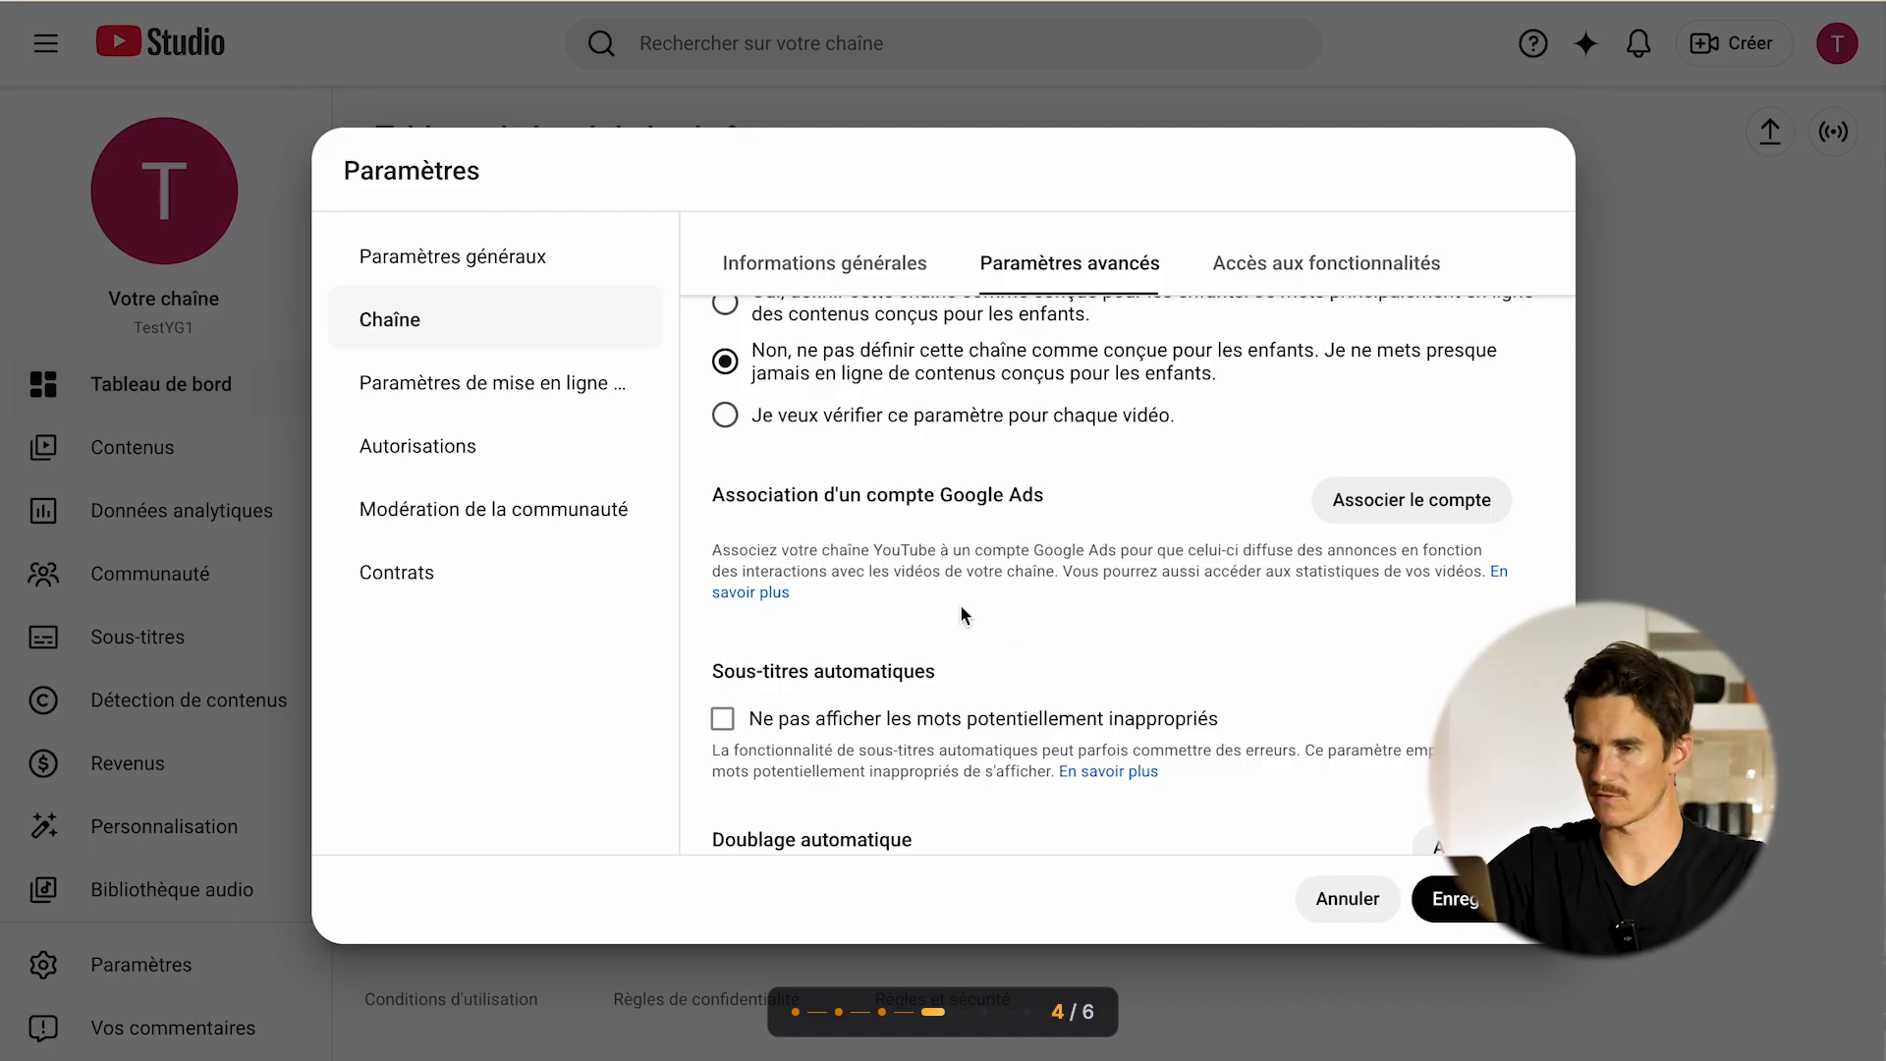
pyautogui.scroll(-2, 900, 663)
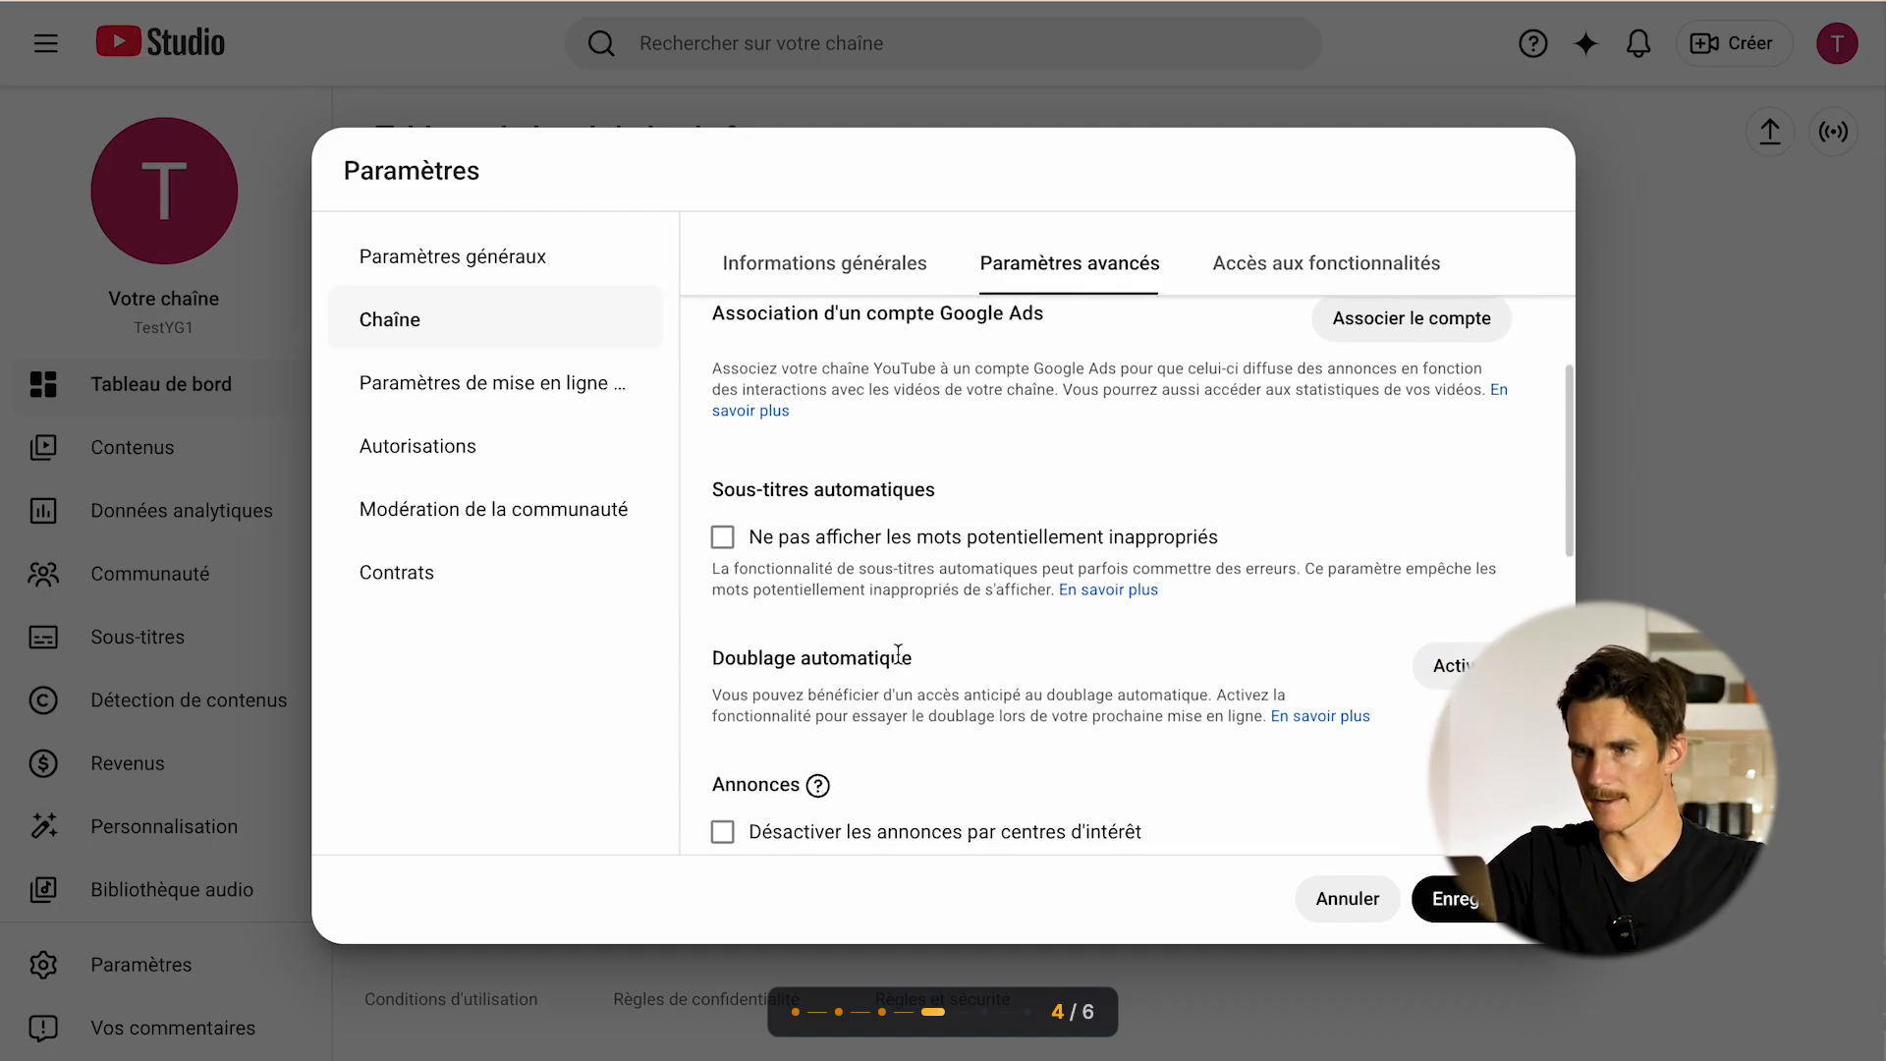
pyautogui.scroll(-1, 788, 594)
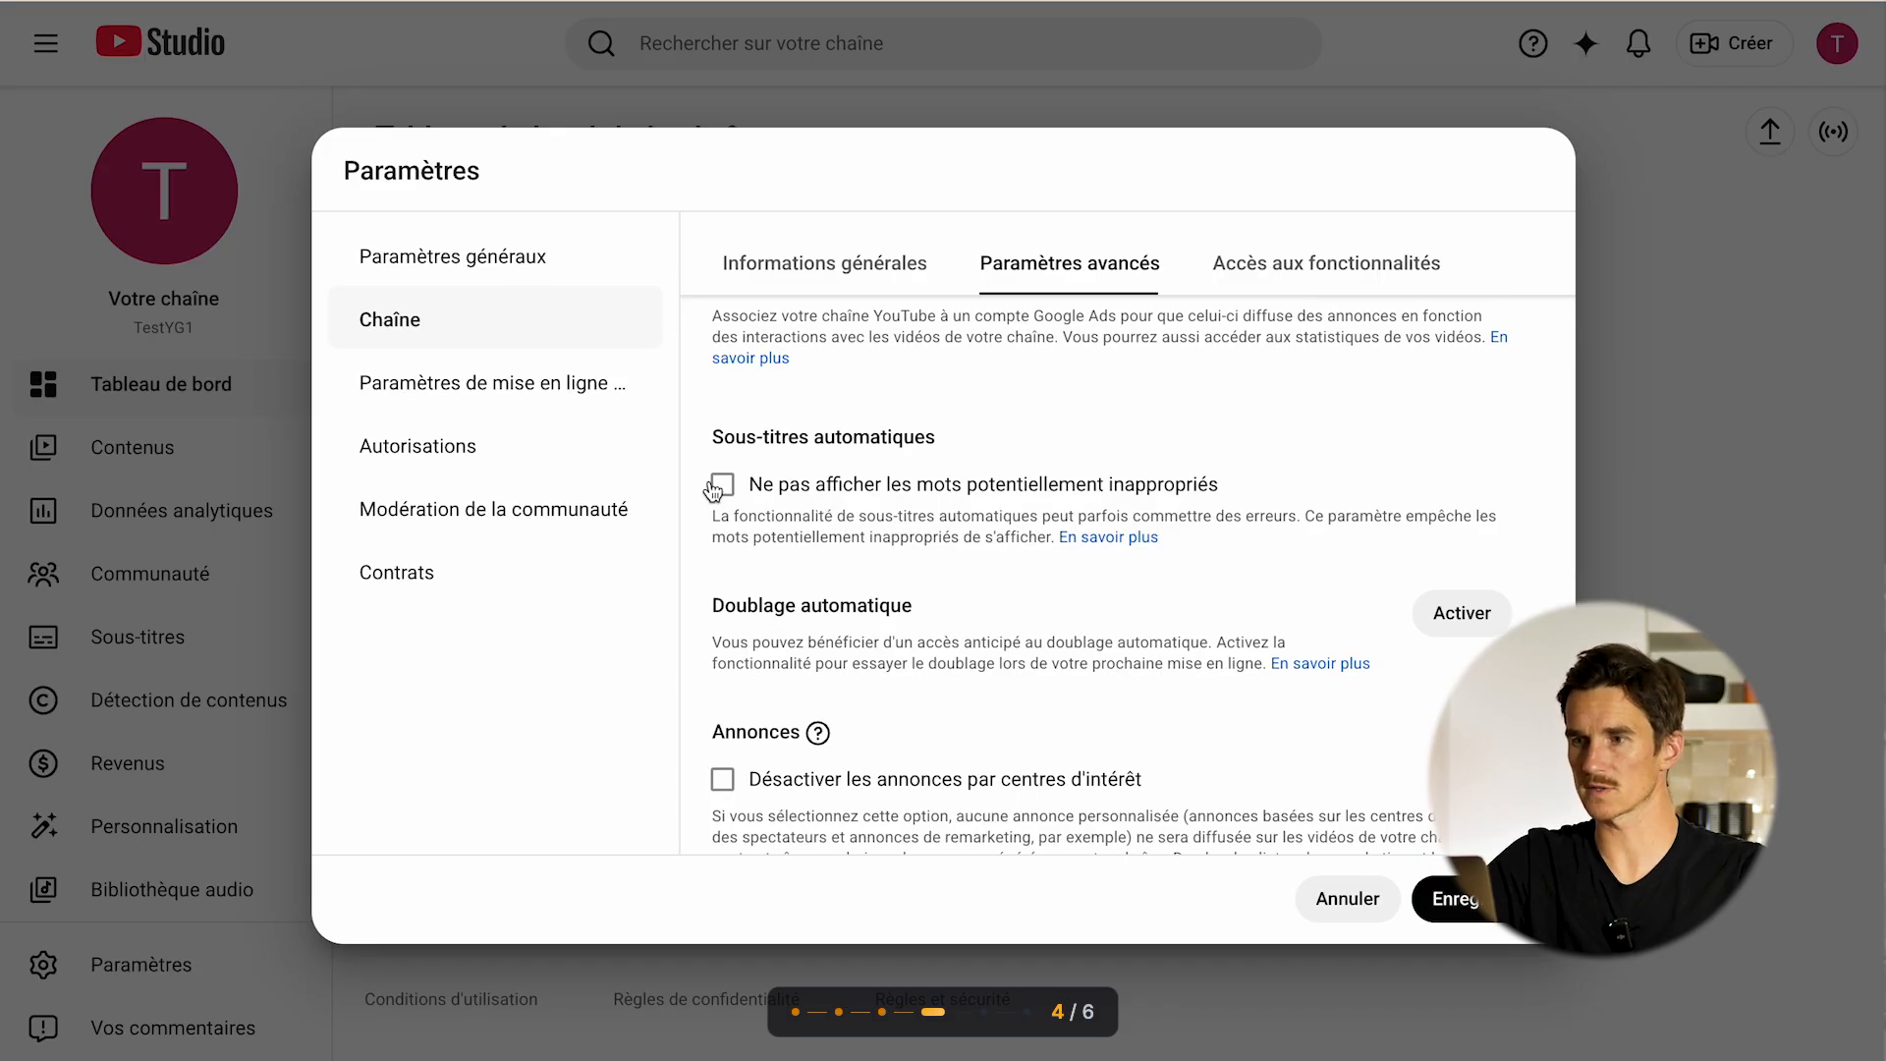
pyautogui.scroll(-2, 1046, 634)
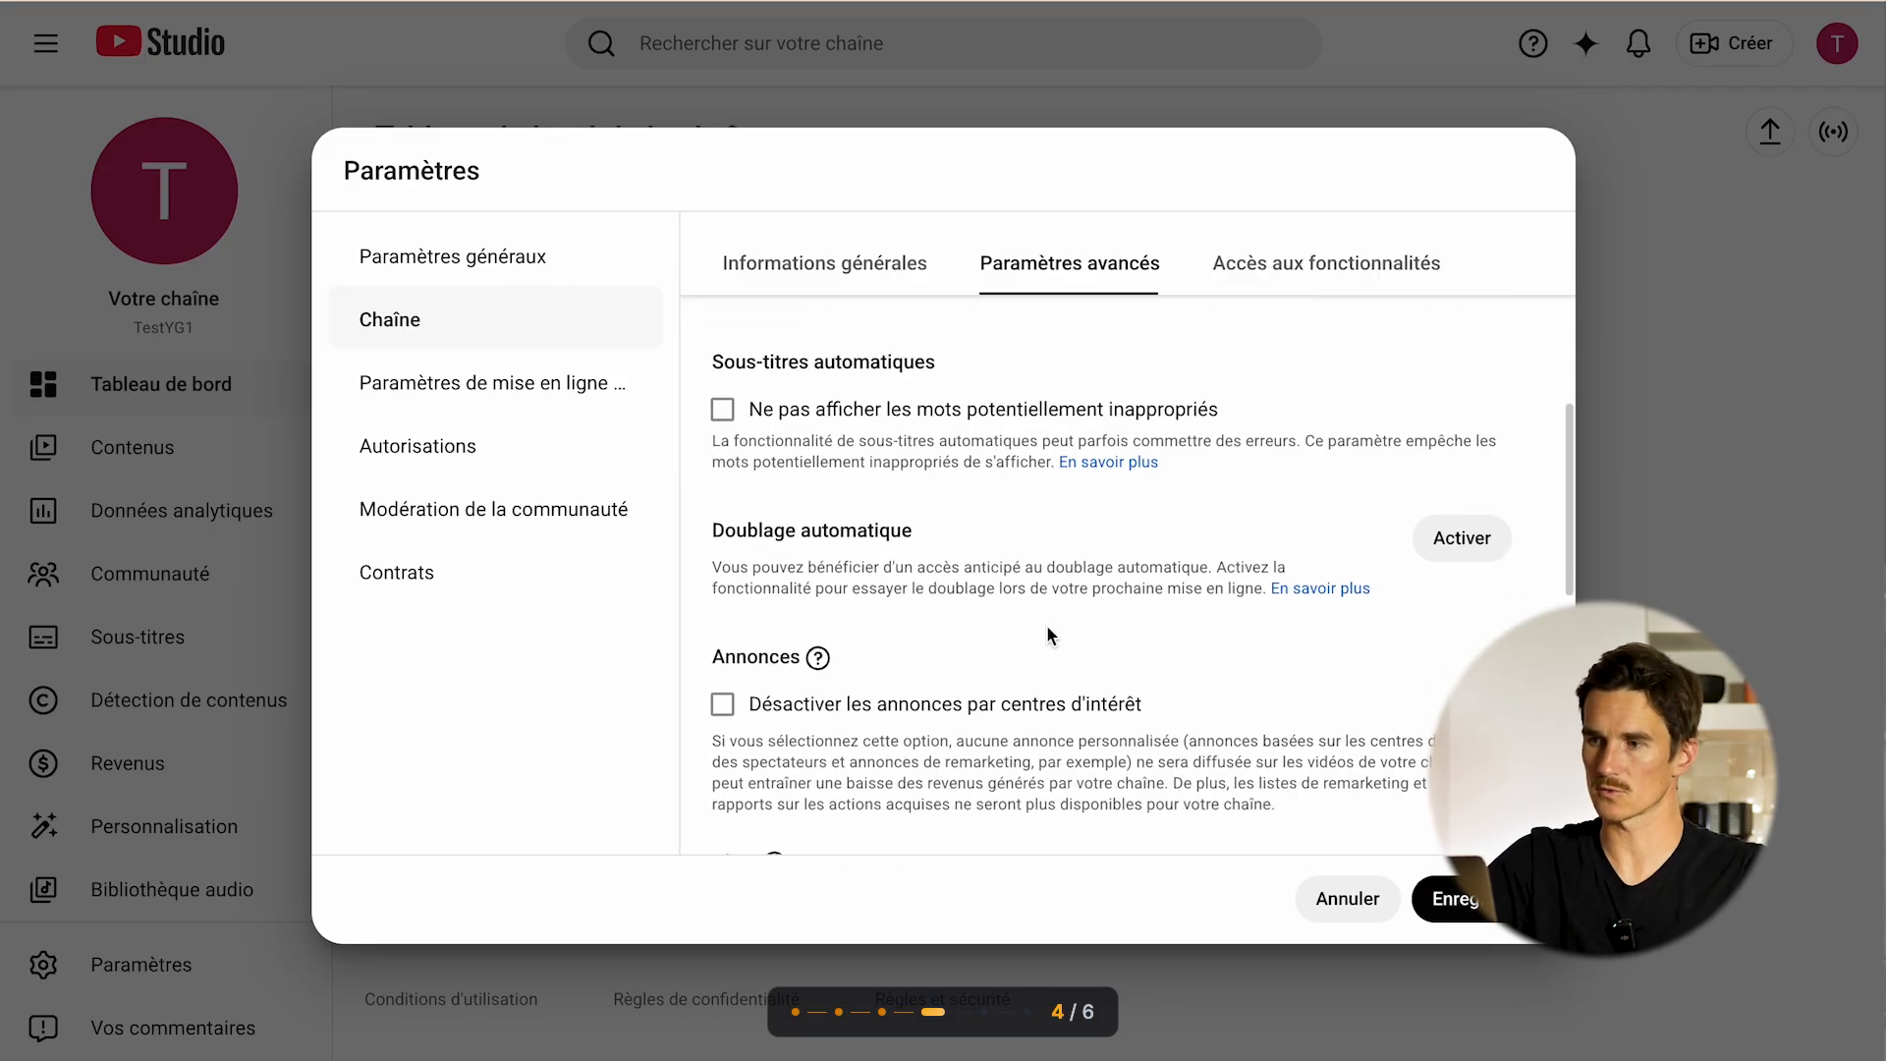
pyautogui.scroll(-1, 1046, 625)
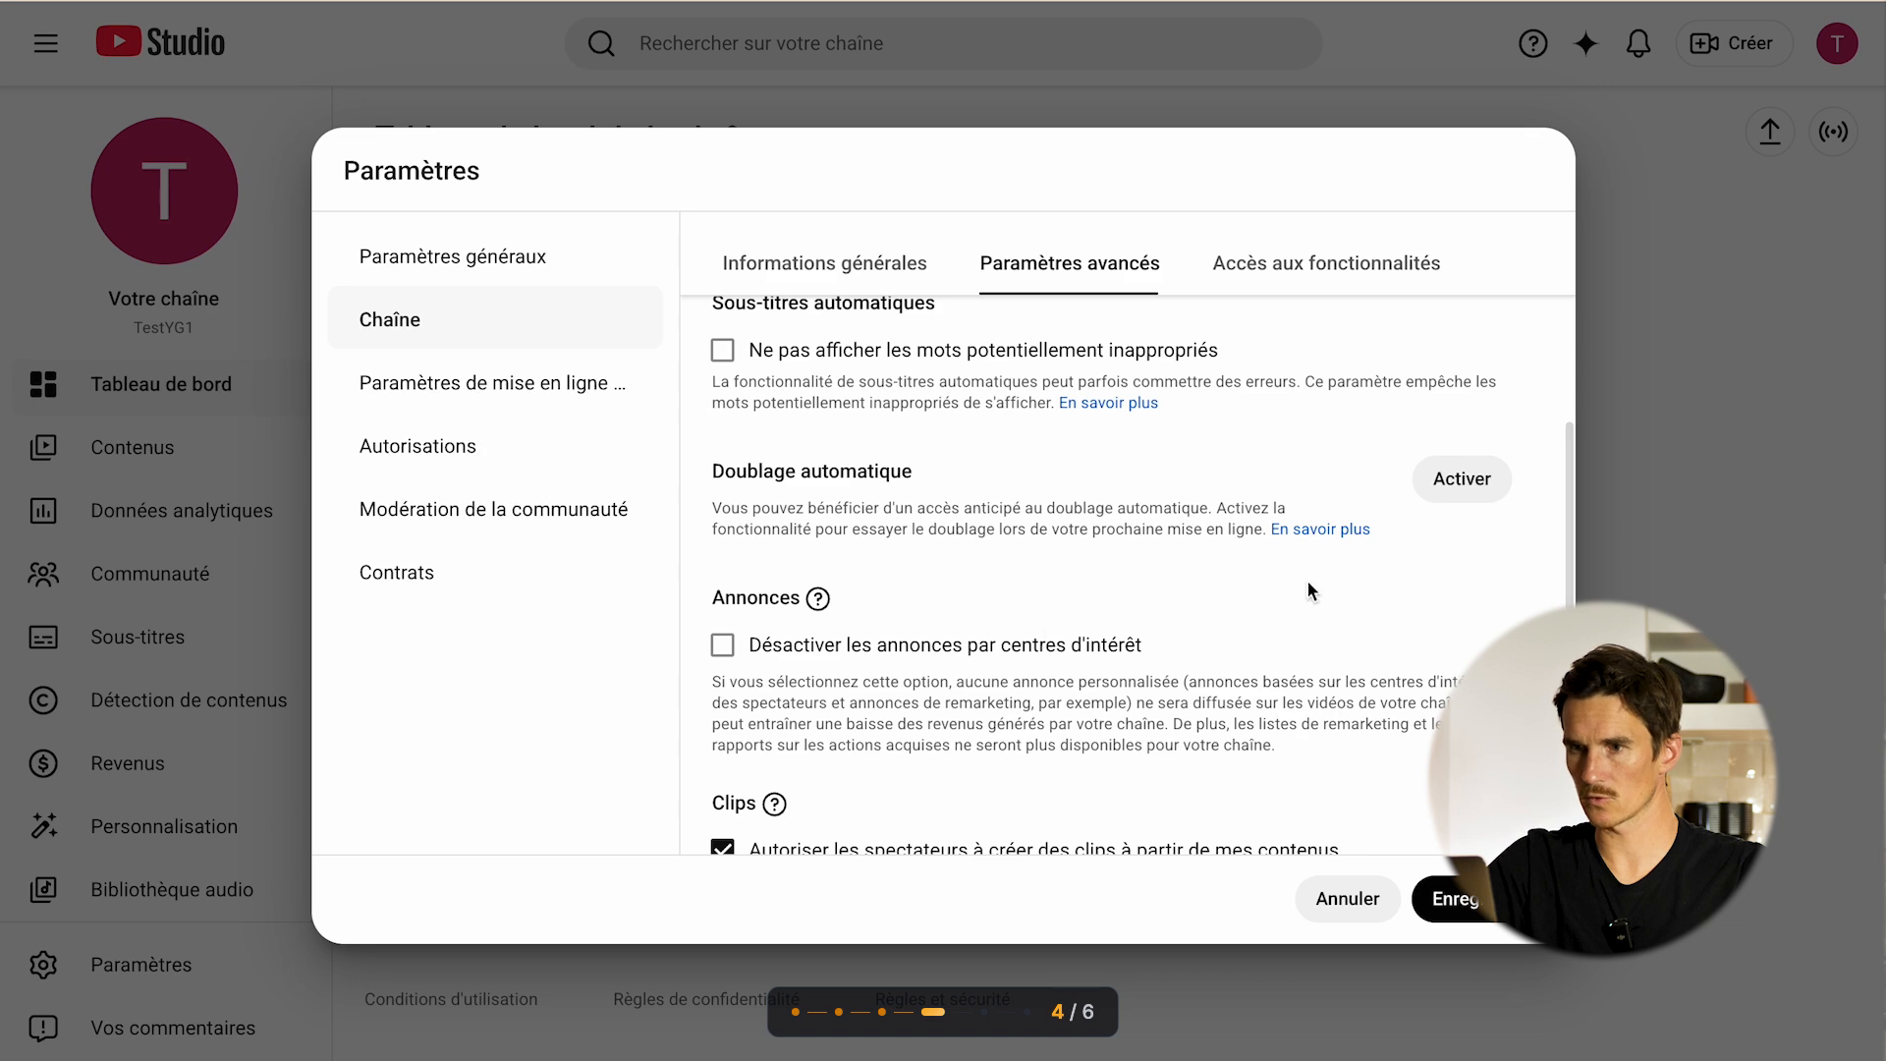
pyautogui.scroll(-1, 1193, 634)
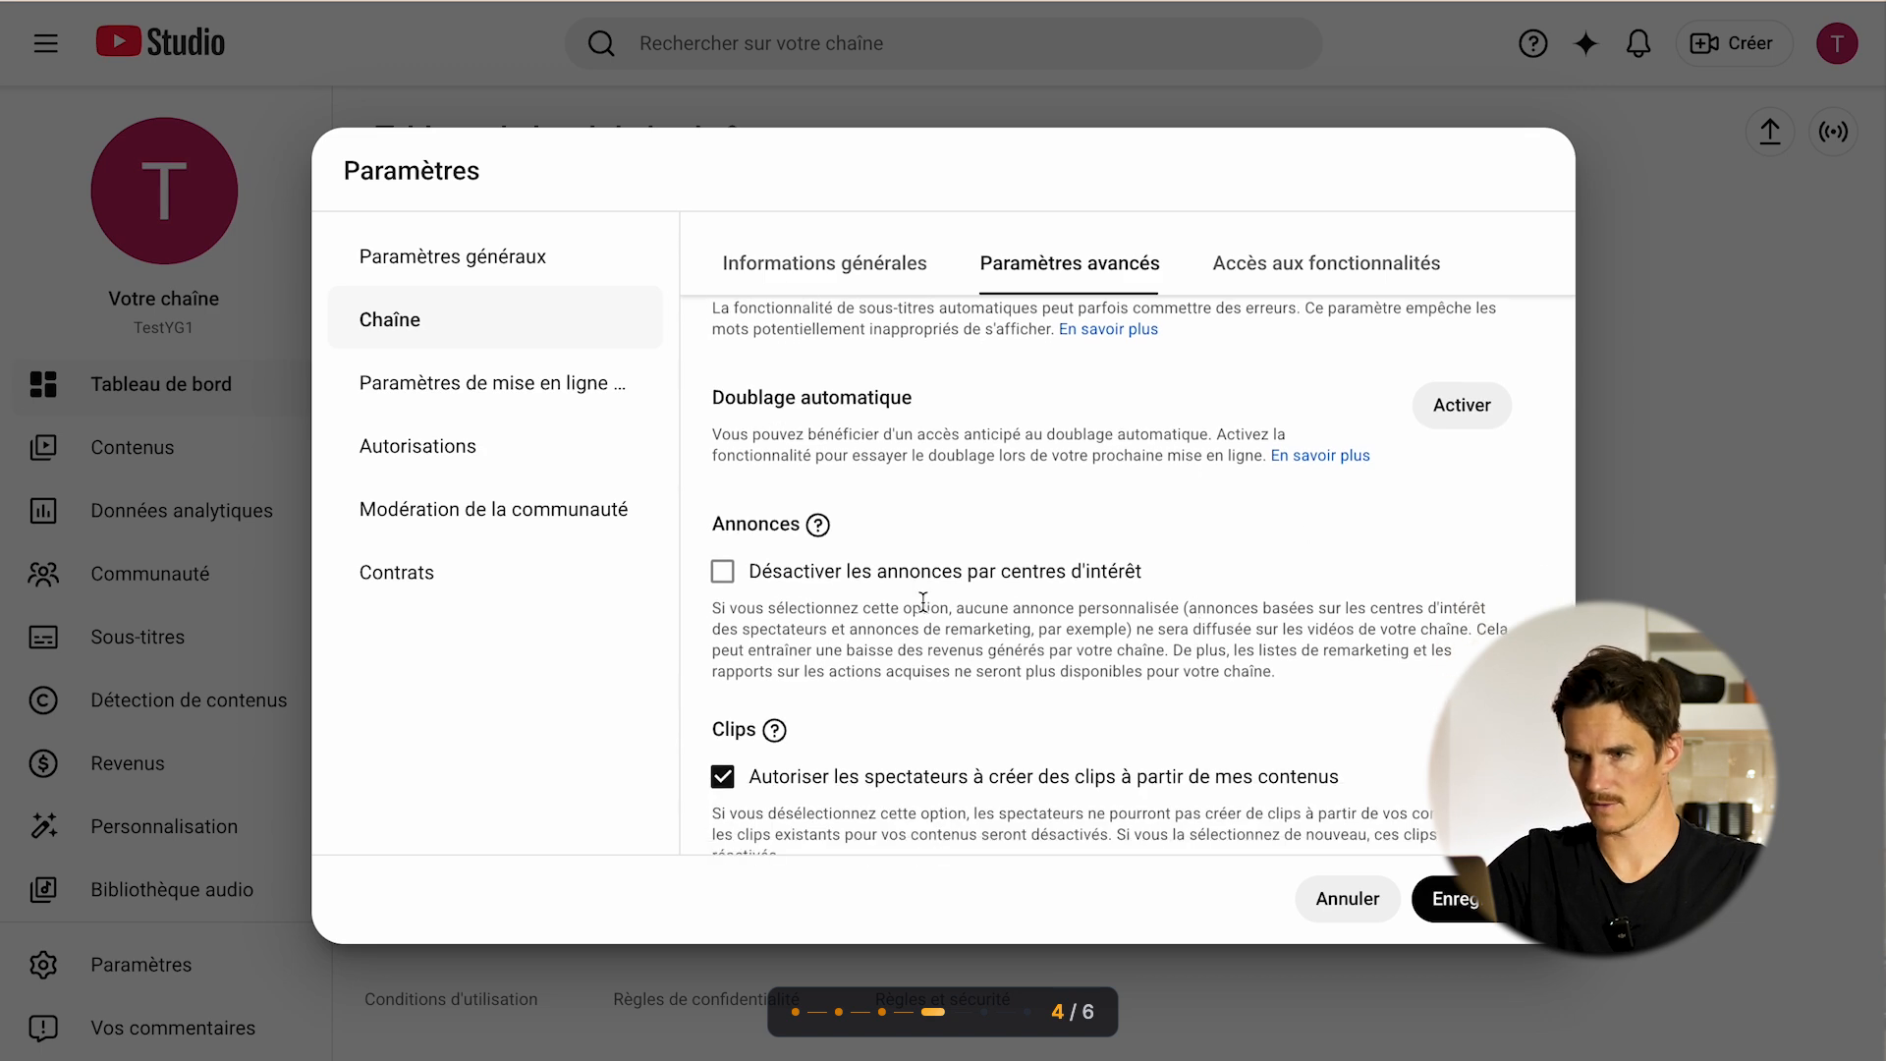
pyautogui.scroll(-1, 924, 601)
pyautogui.scroll(-1, 864, 574)
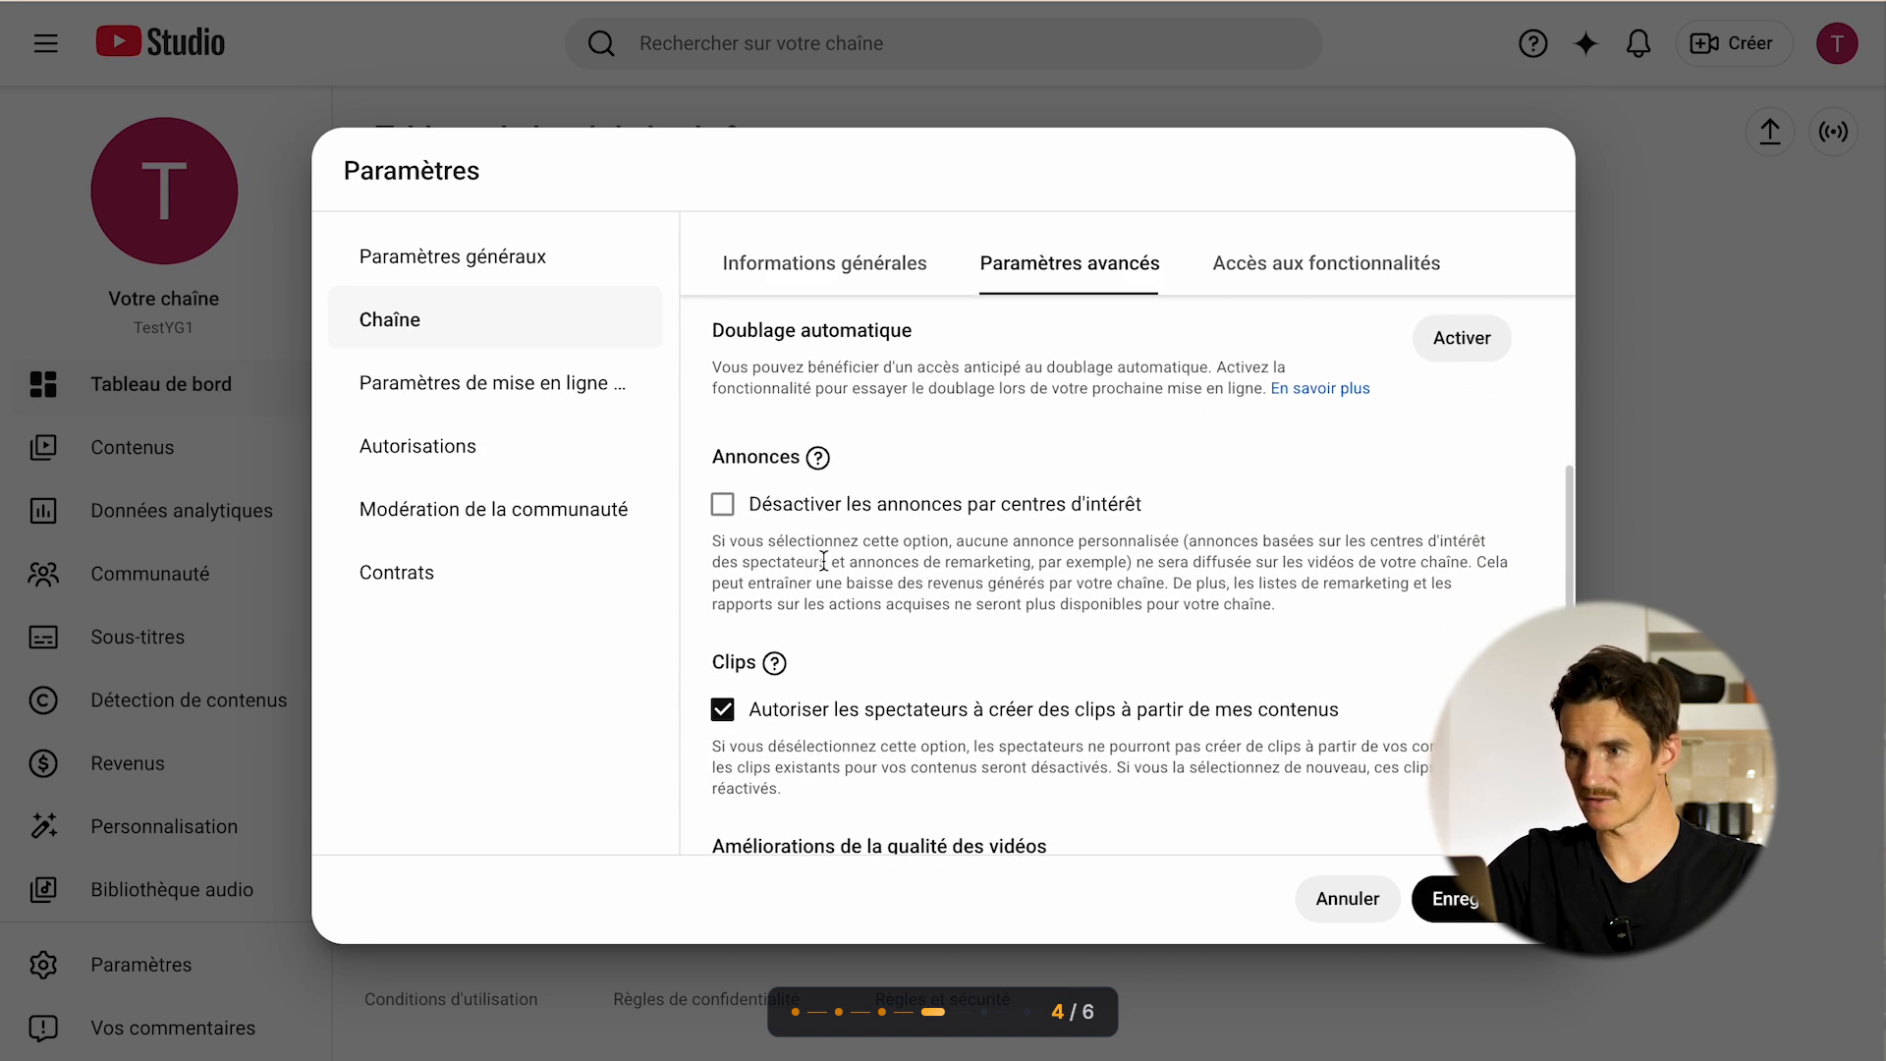
# - Examine the channel's advanced settings for viewer clips, video quality improvements and third-party AI training
pyautogui.scroll(-3, 845, 535)
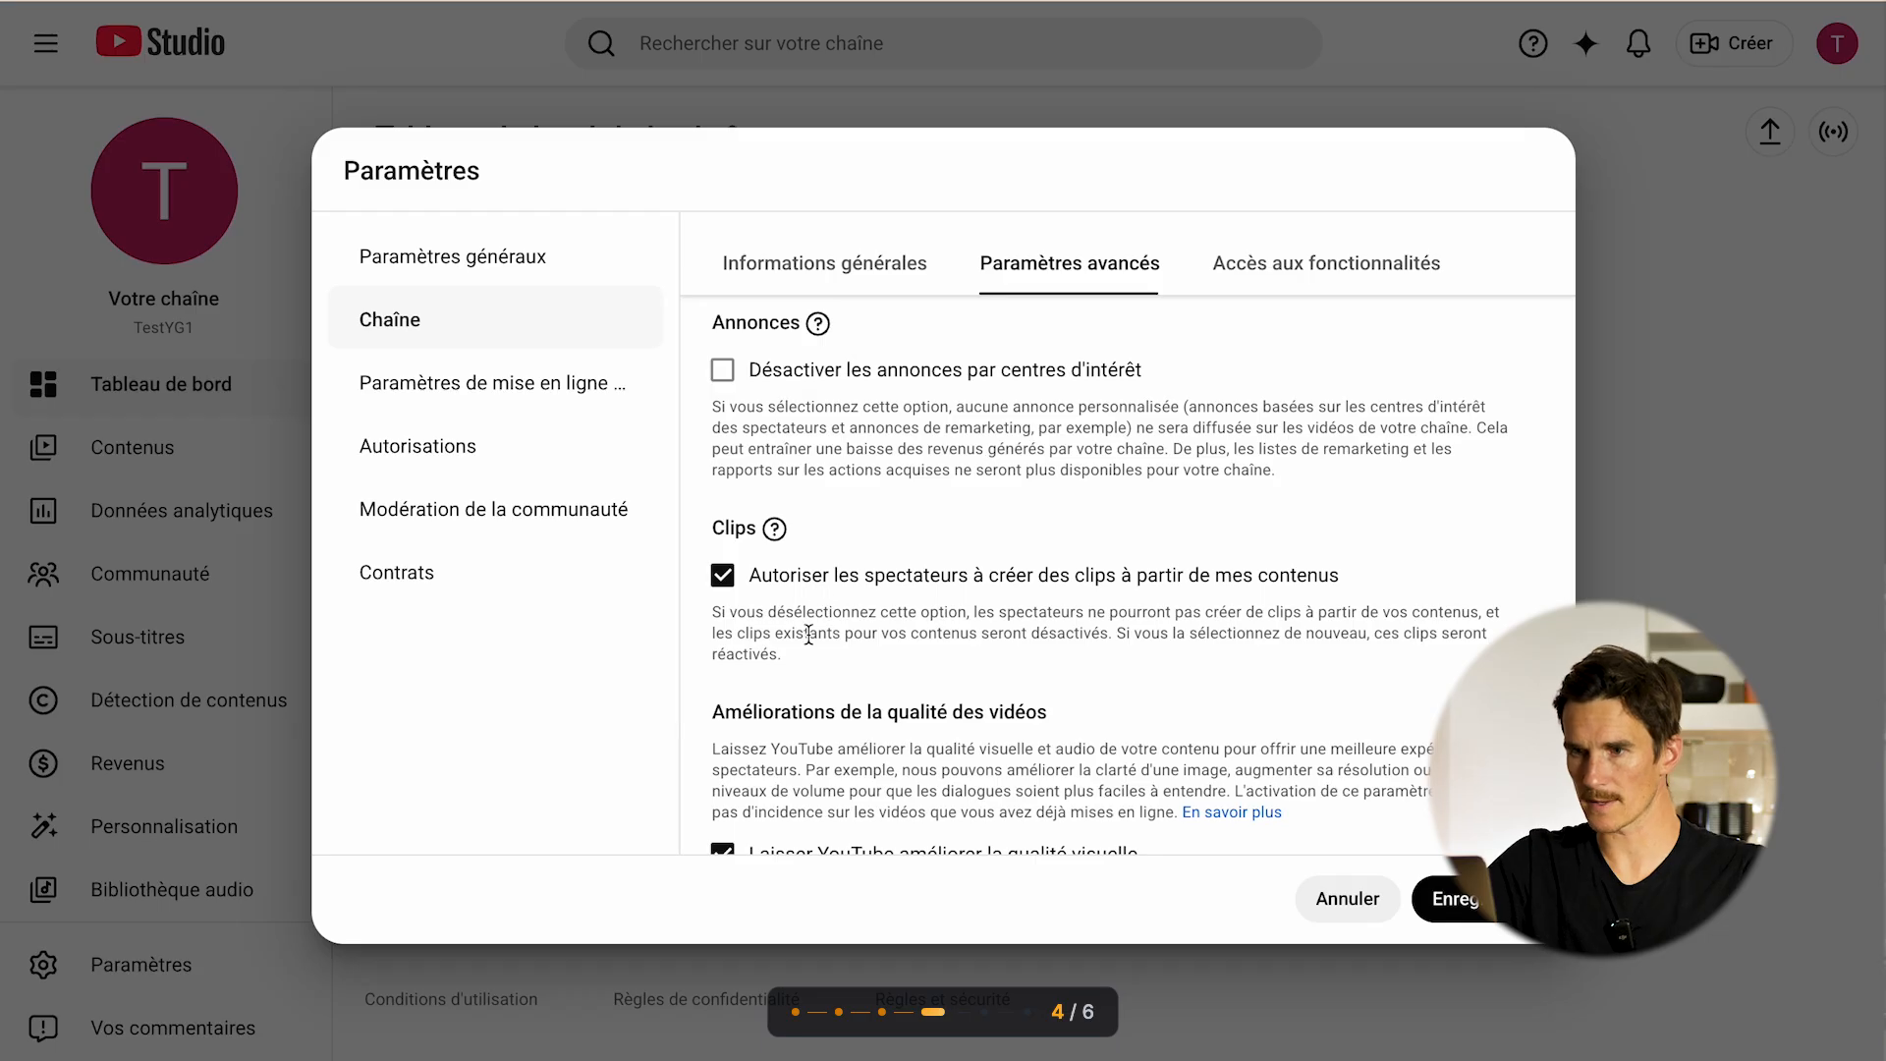
pyautogui.scroll(-2, 808, 635)
pyautogui.scroll(-1, 810, 639)
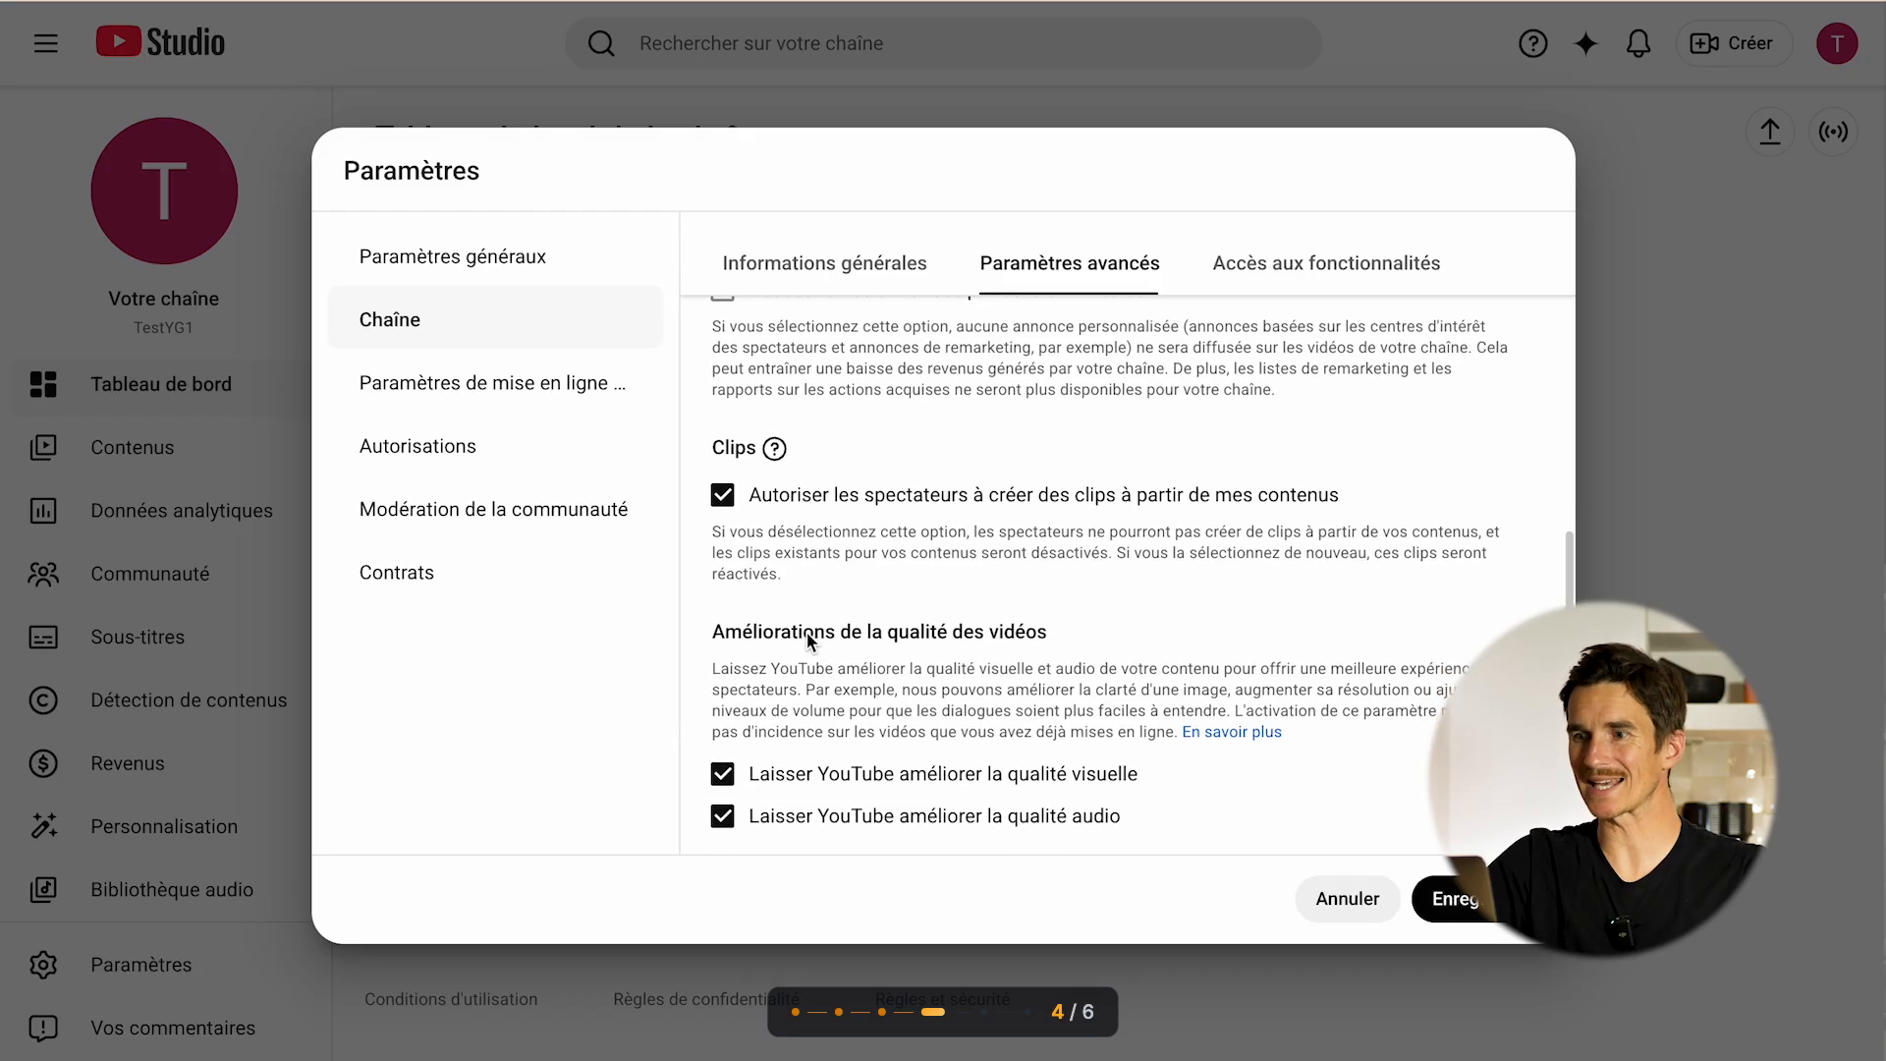
pyautogui.scroll(-1, 808, 636)
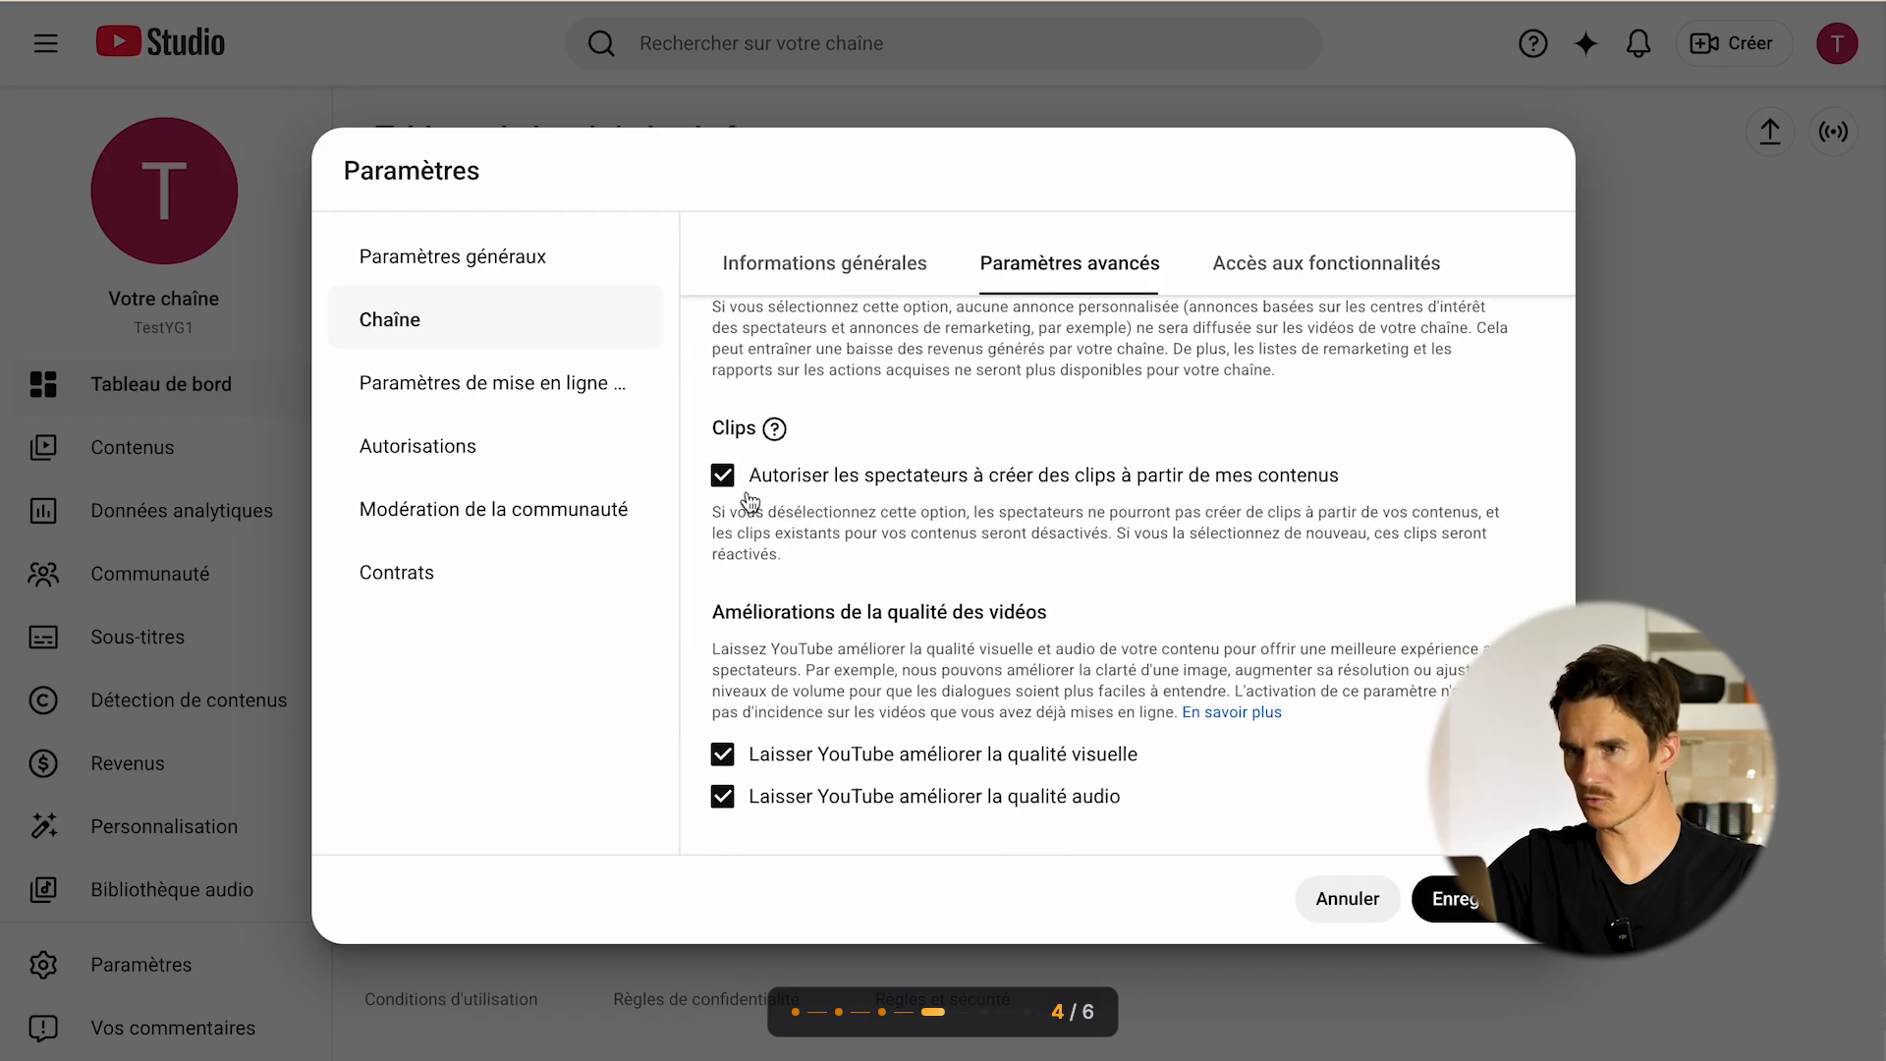
pyautogui.scroll(-1, 779, 481)
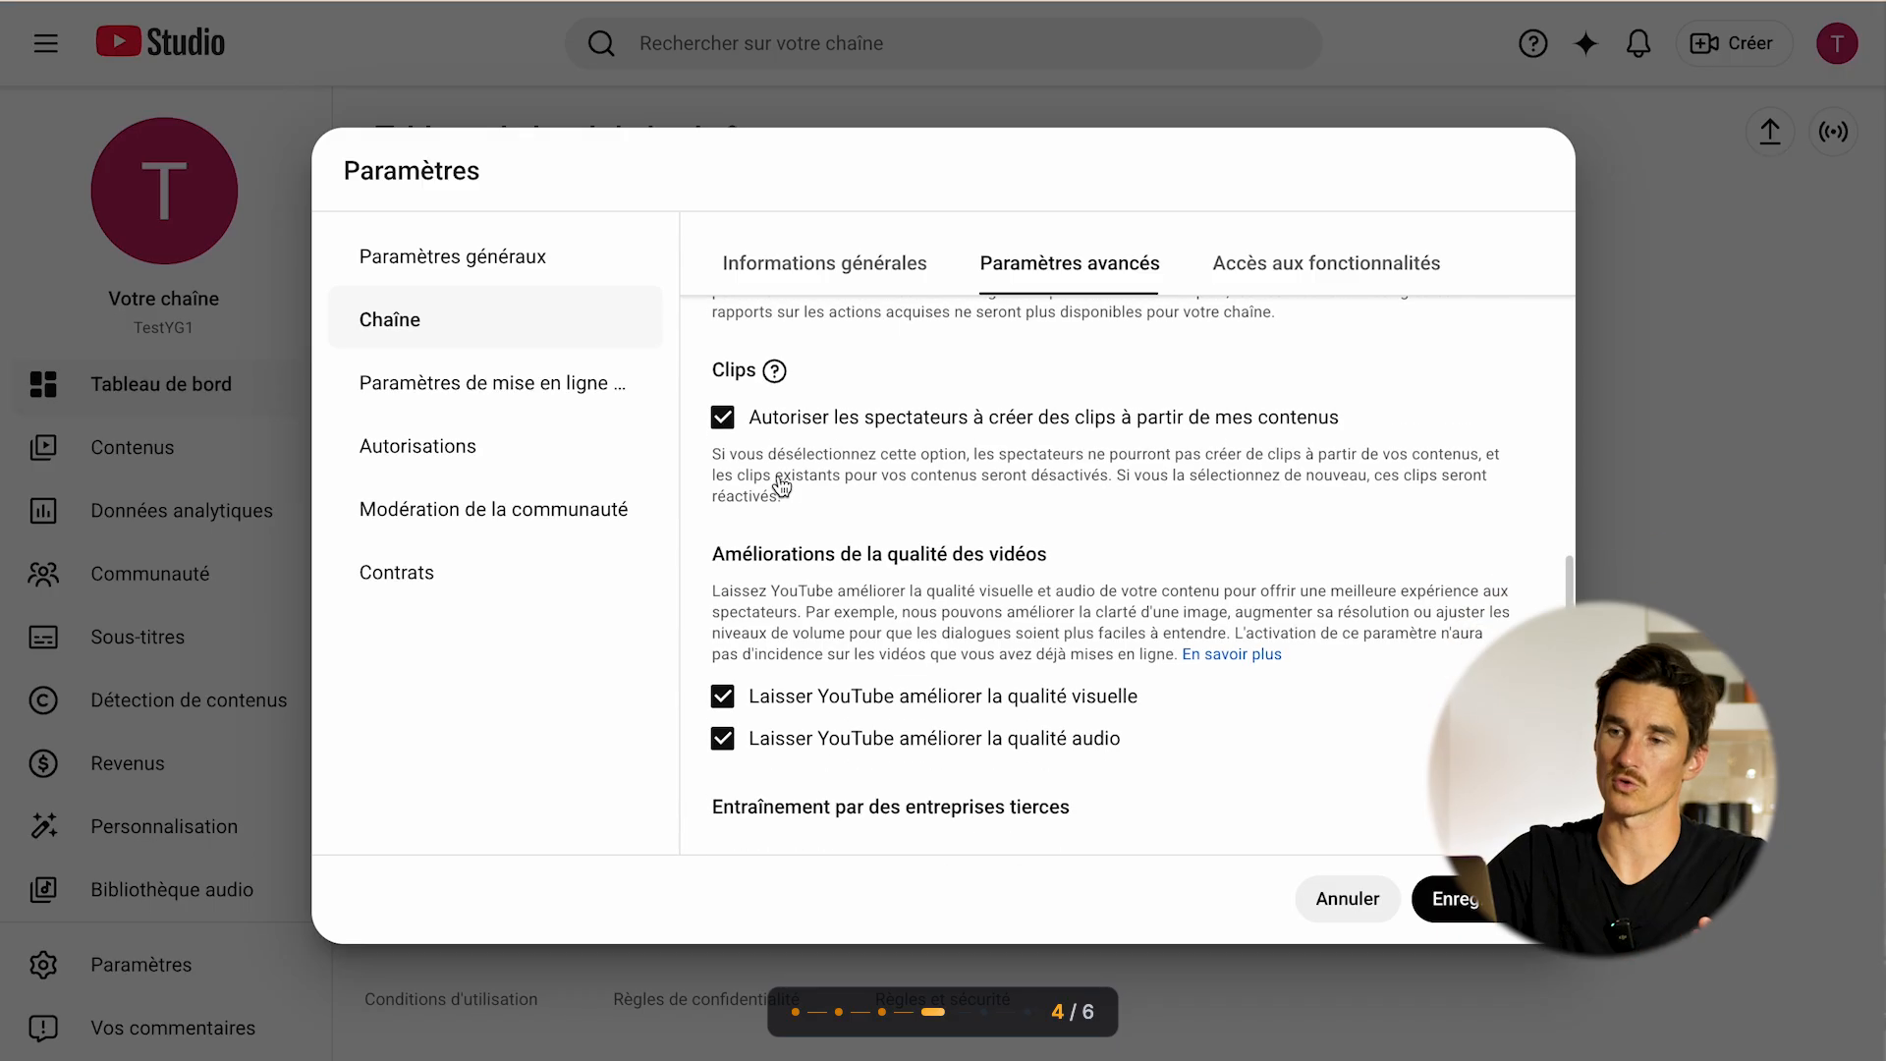
pyautogui.scroll(-2, 781, 484)
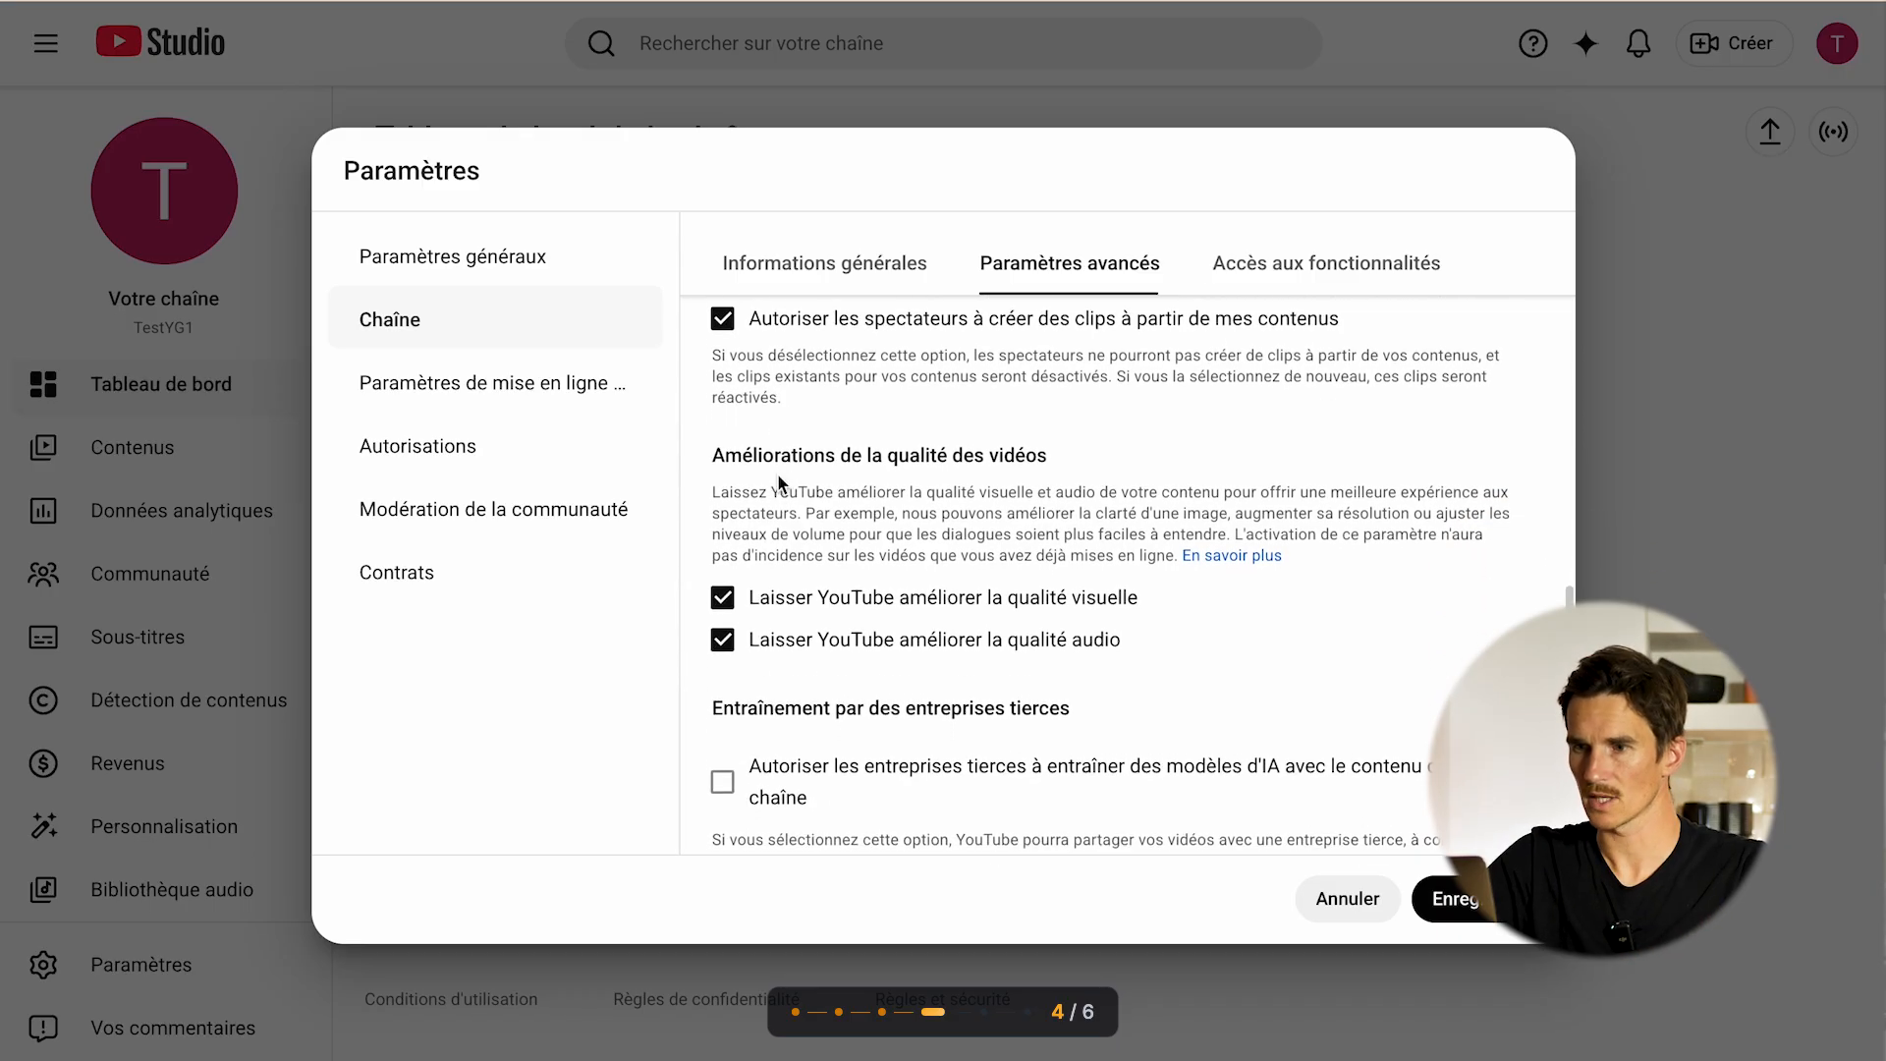
pyautogui.scroll(-1, 941, 633)
pyautogui.scroll(-2, 941, 636)
pyautogui.scroll(-1, 941, 637)
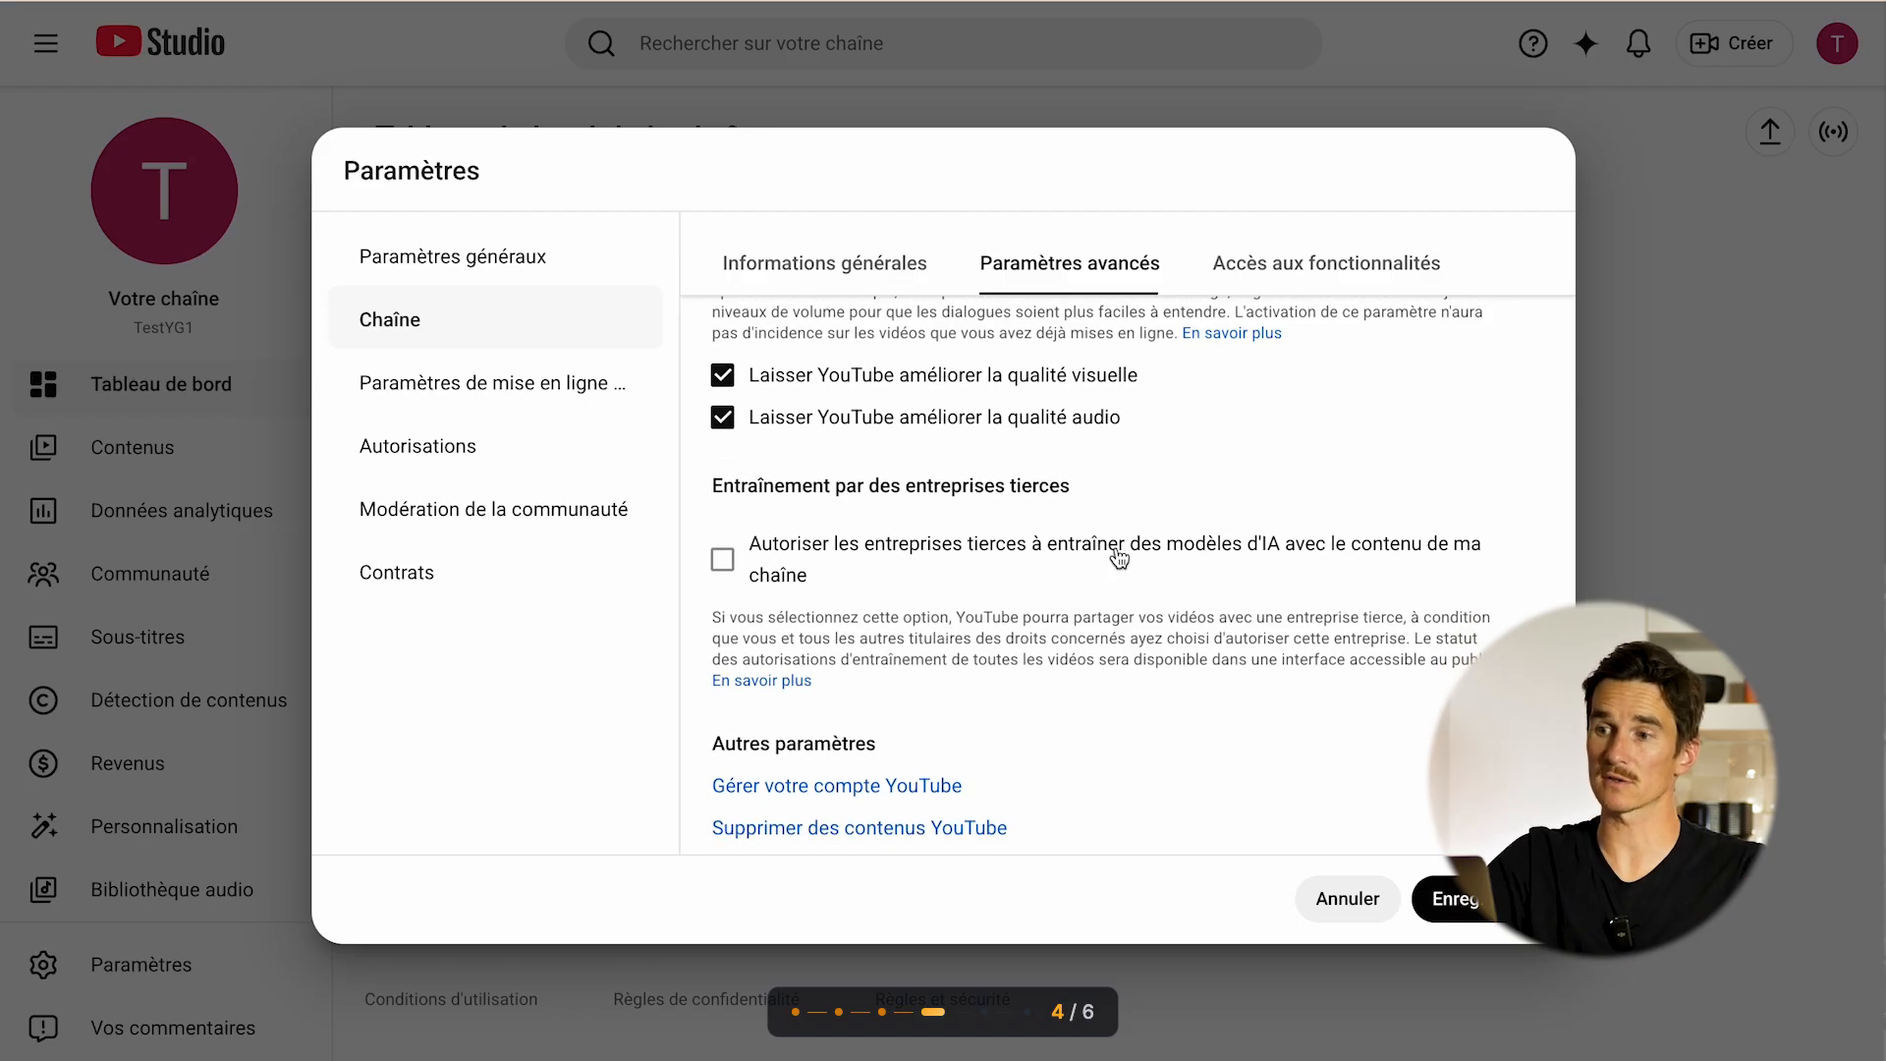
pyautogui.scroll(-1, 1119, 558)
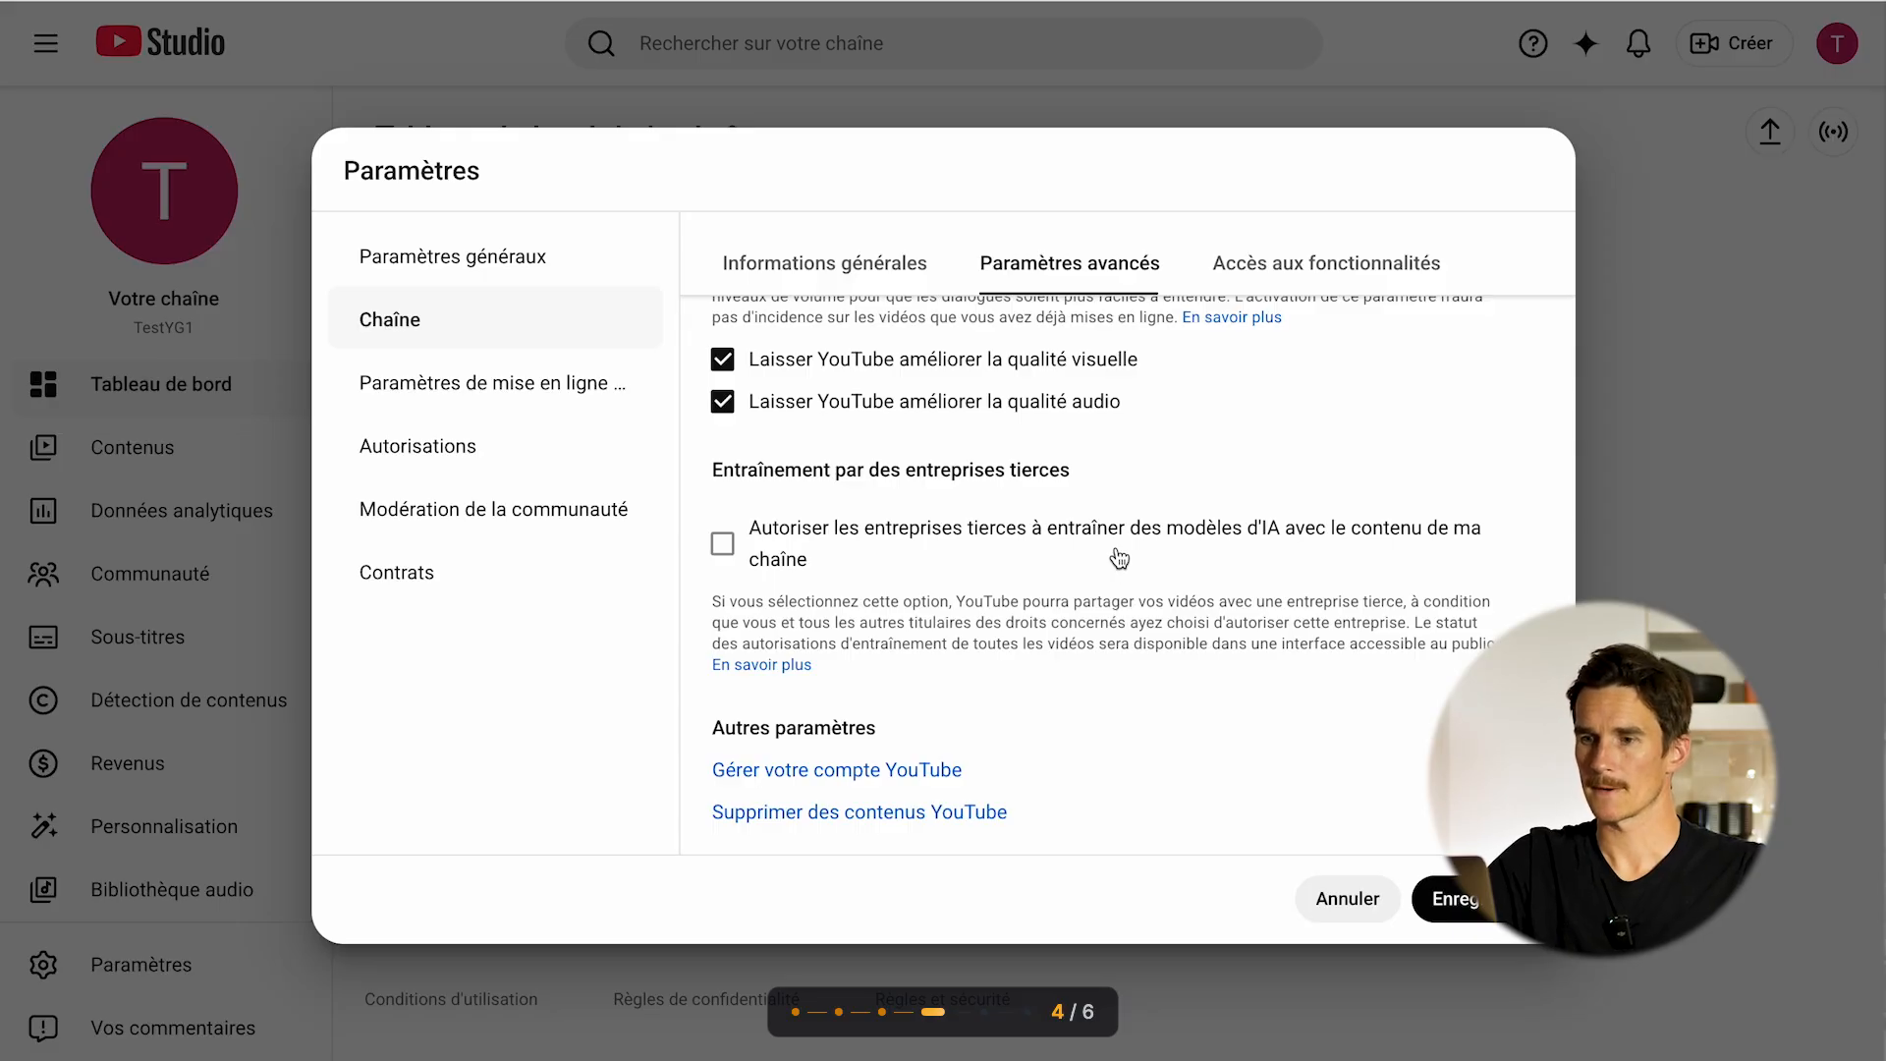
pyautogui.scroll(1, 954, 622)
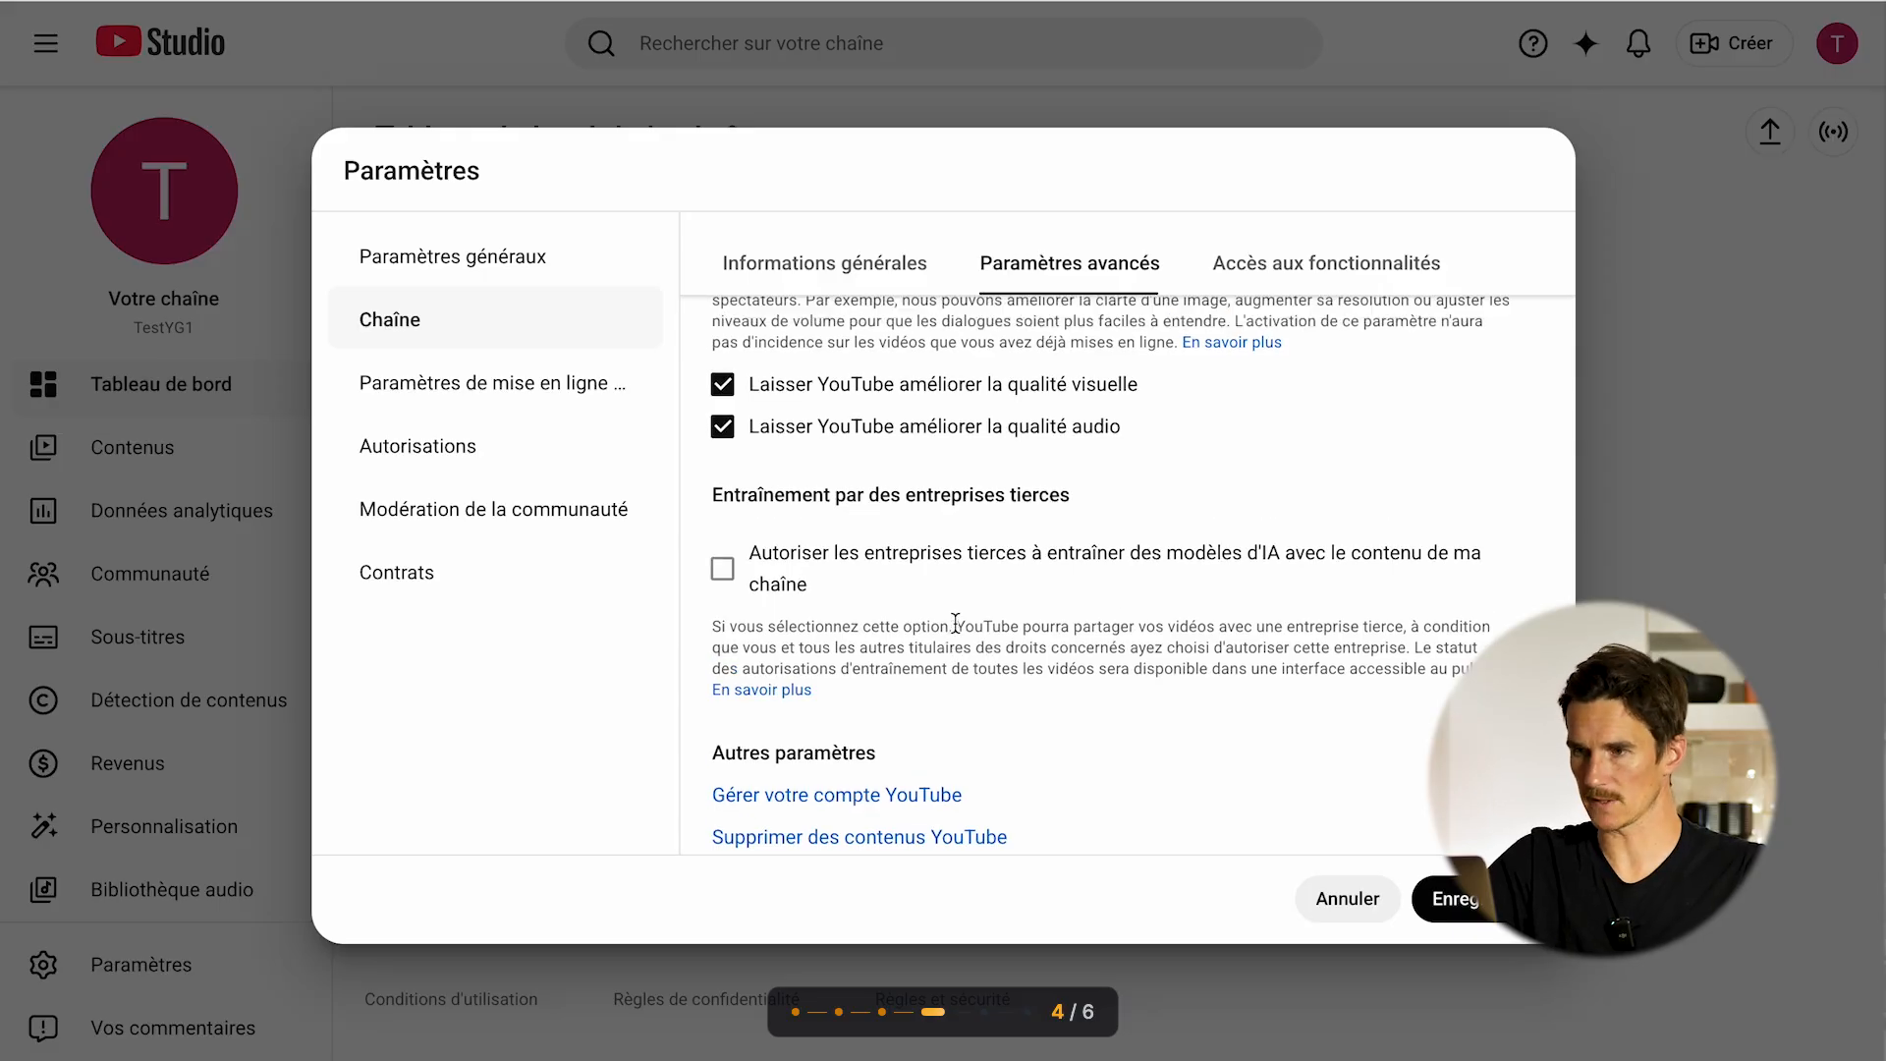
pyautogui.scroll(3, 955, 622)
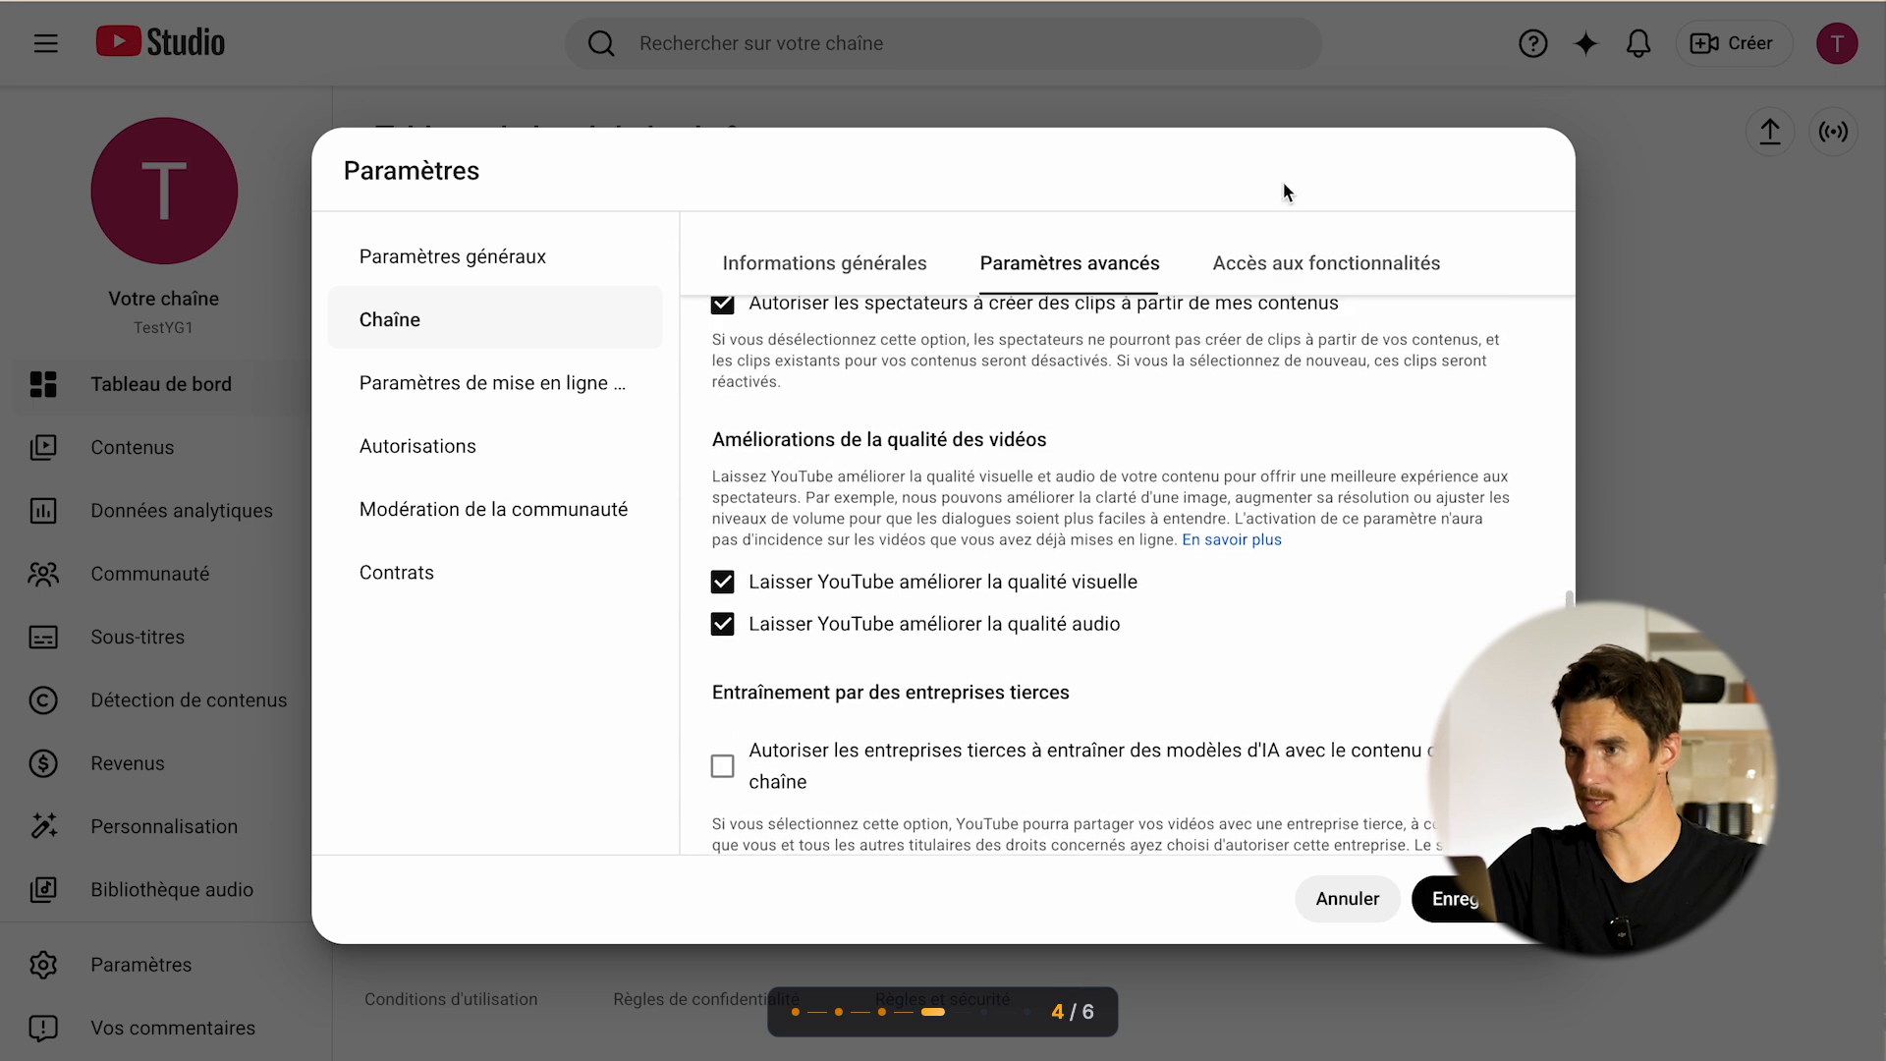
# - Expand the intermediate features in the channel's feature access settings and examine what they offer and require
pyautogui.click(1284, 258)
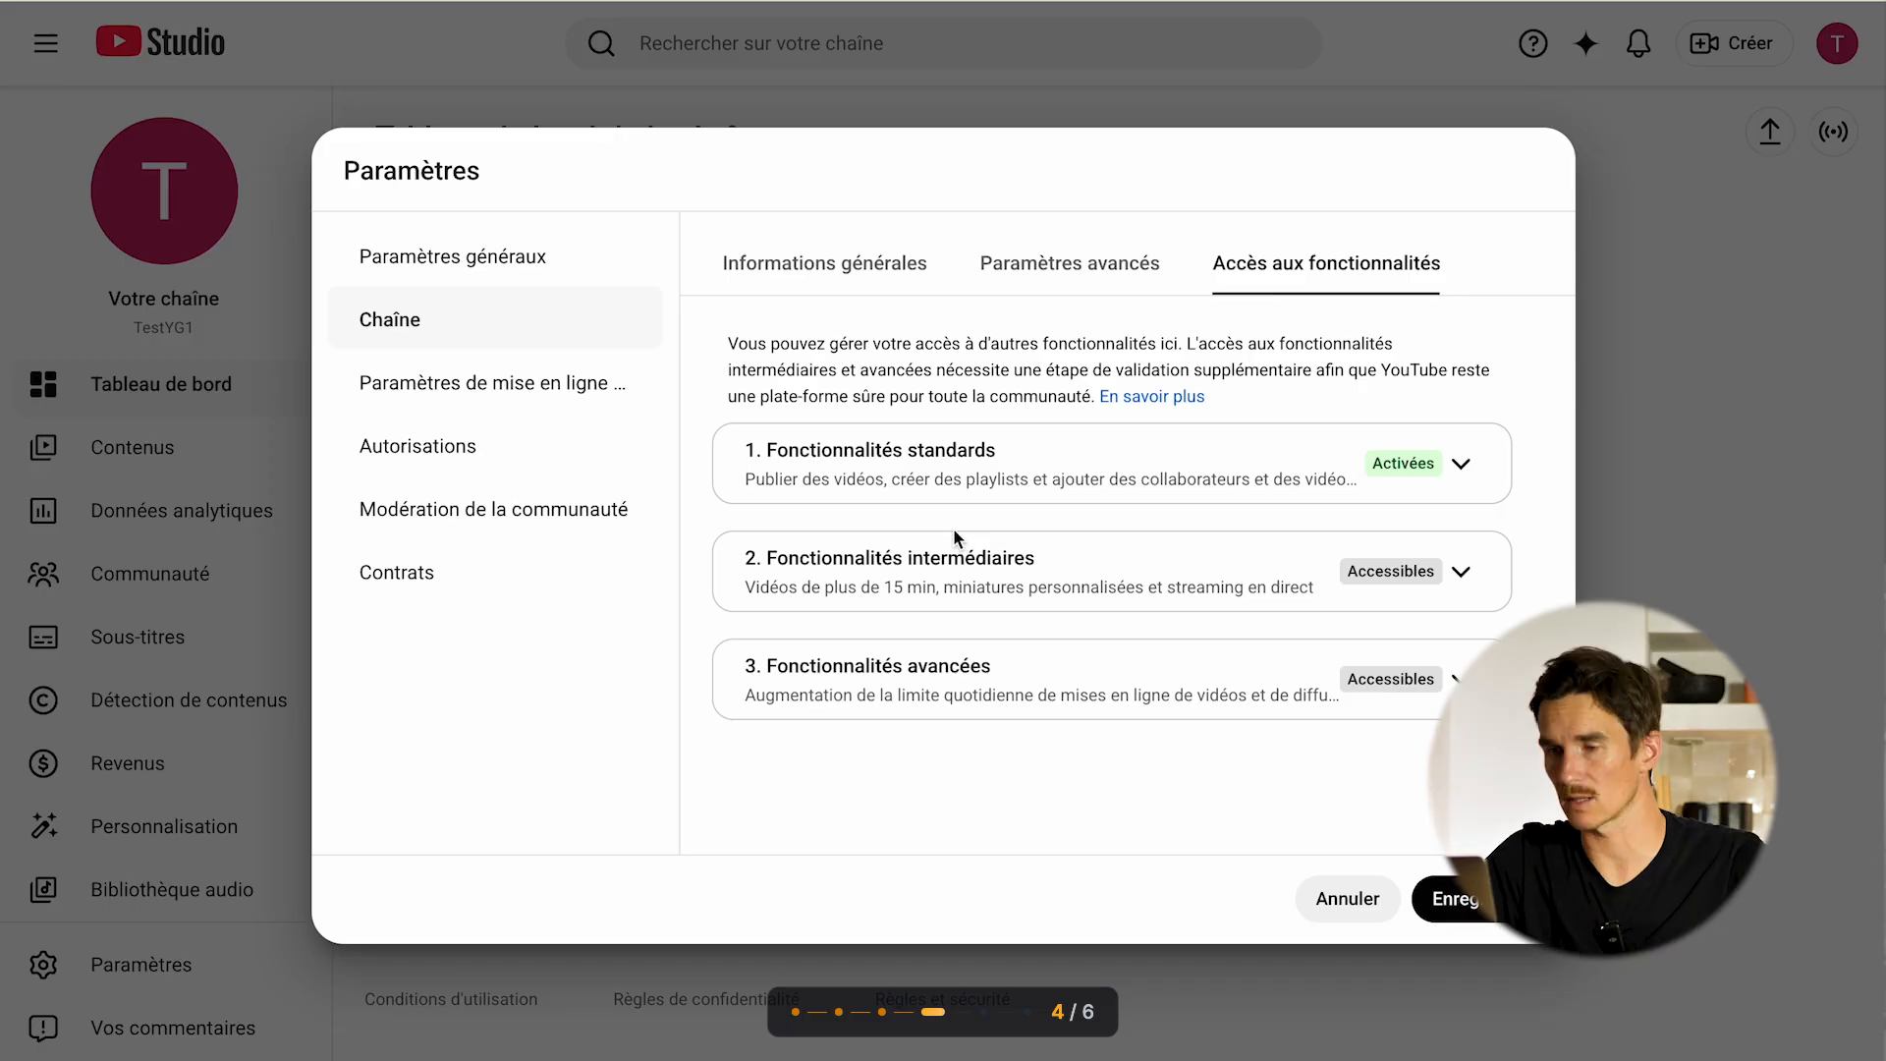
pyautogui.click(1461, 593)
pyautogui.scroll(-2, 1143, 716)
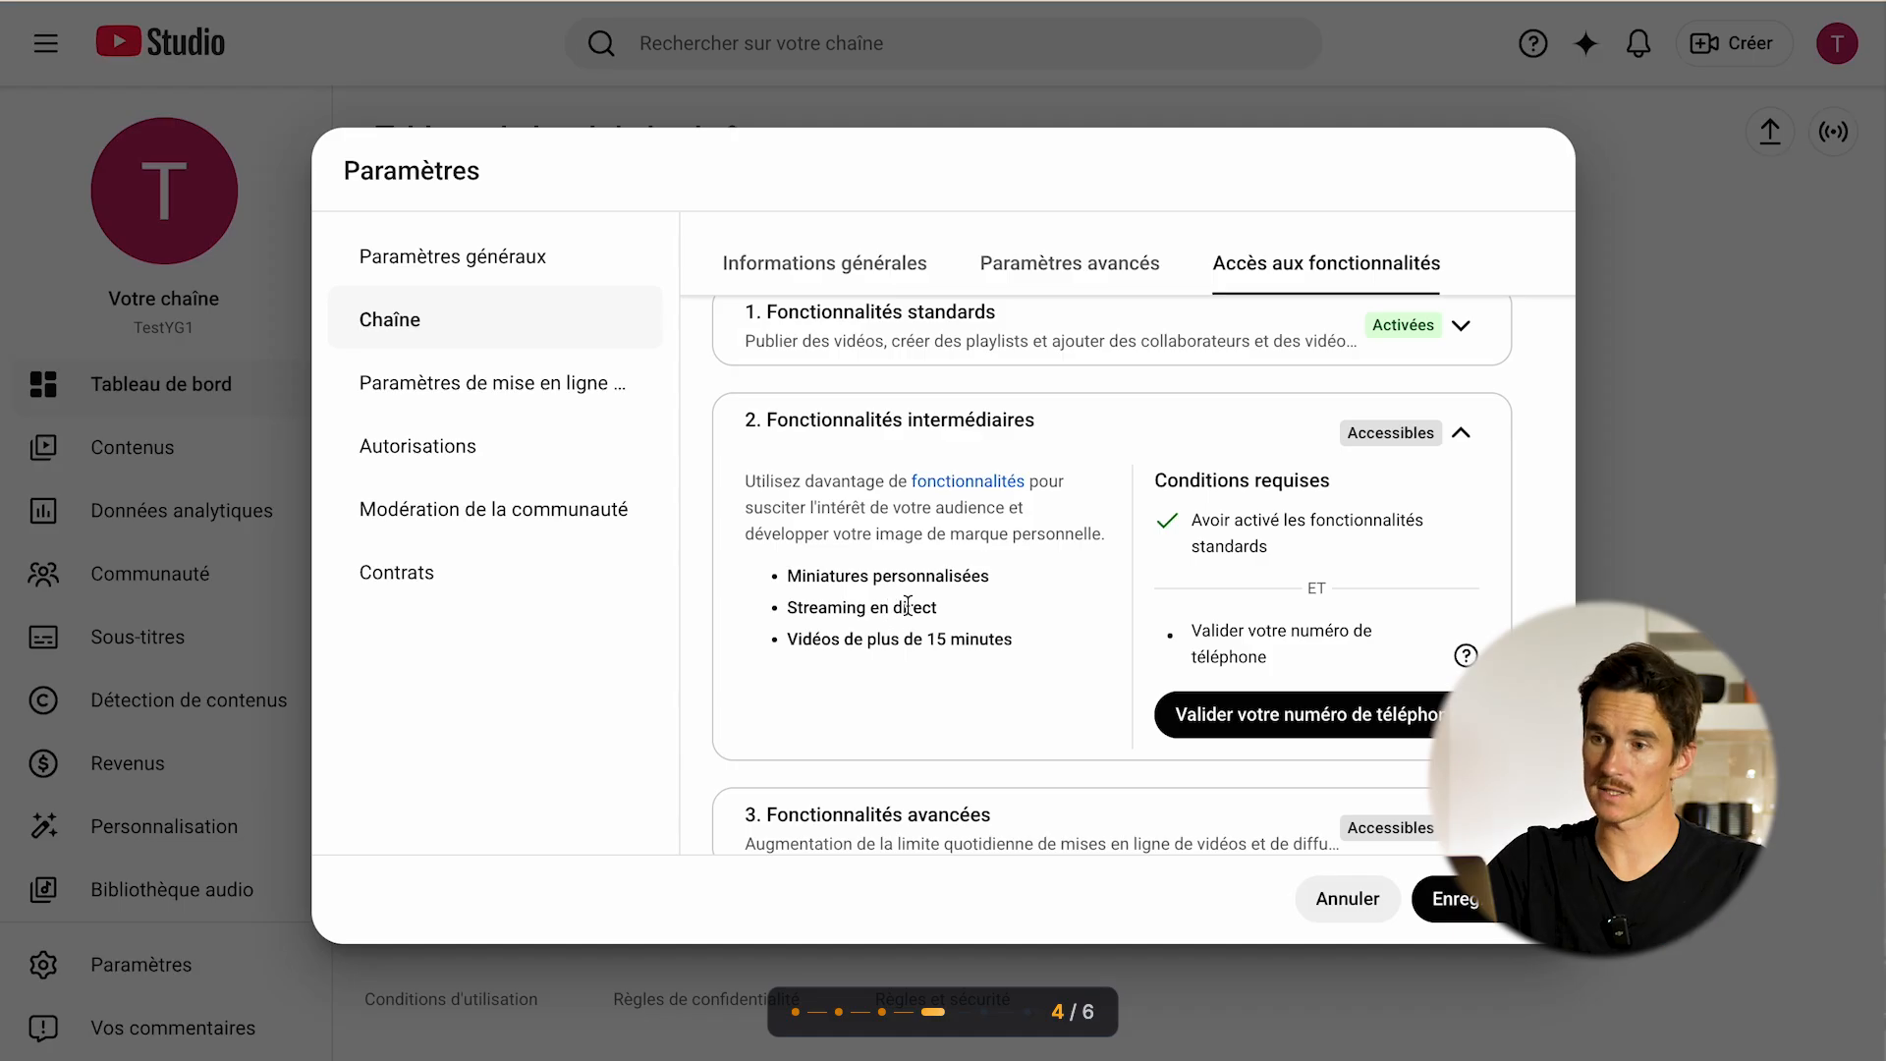
pyautogui.moveTo(820, 607); pyautogui.dragTo(945, 617)
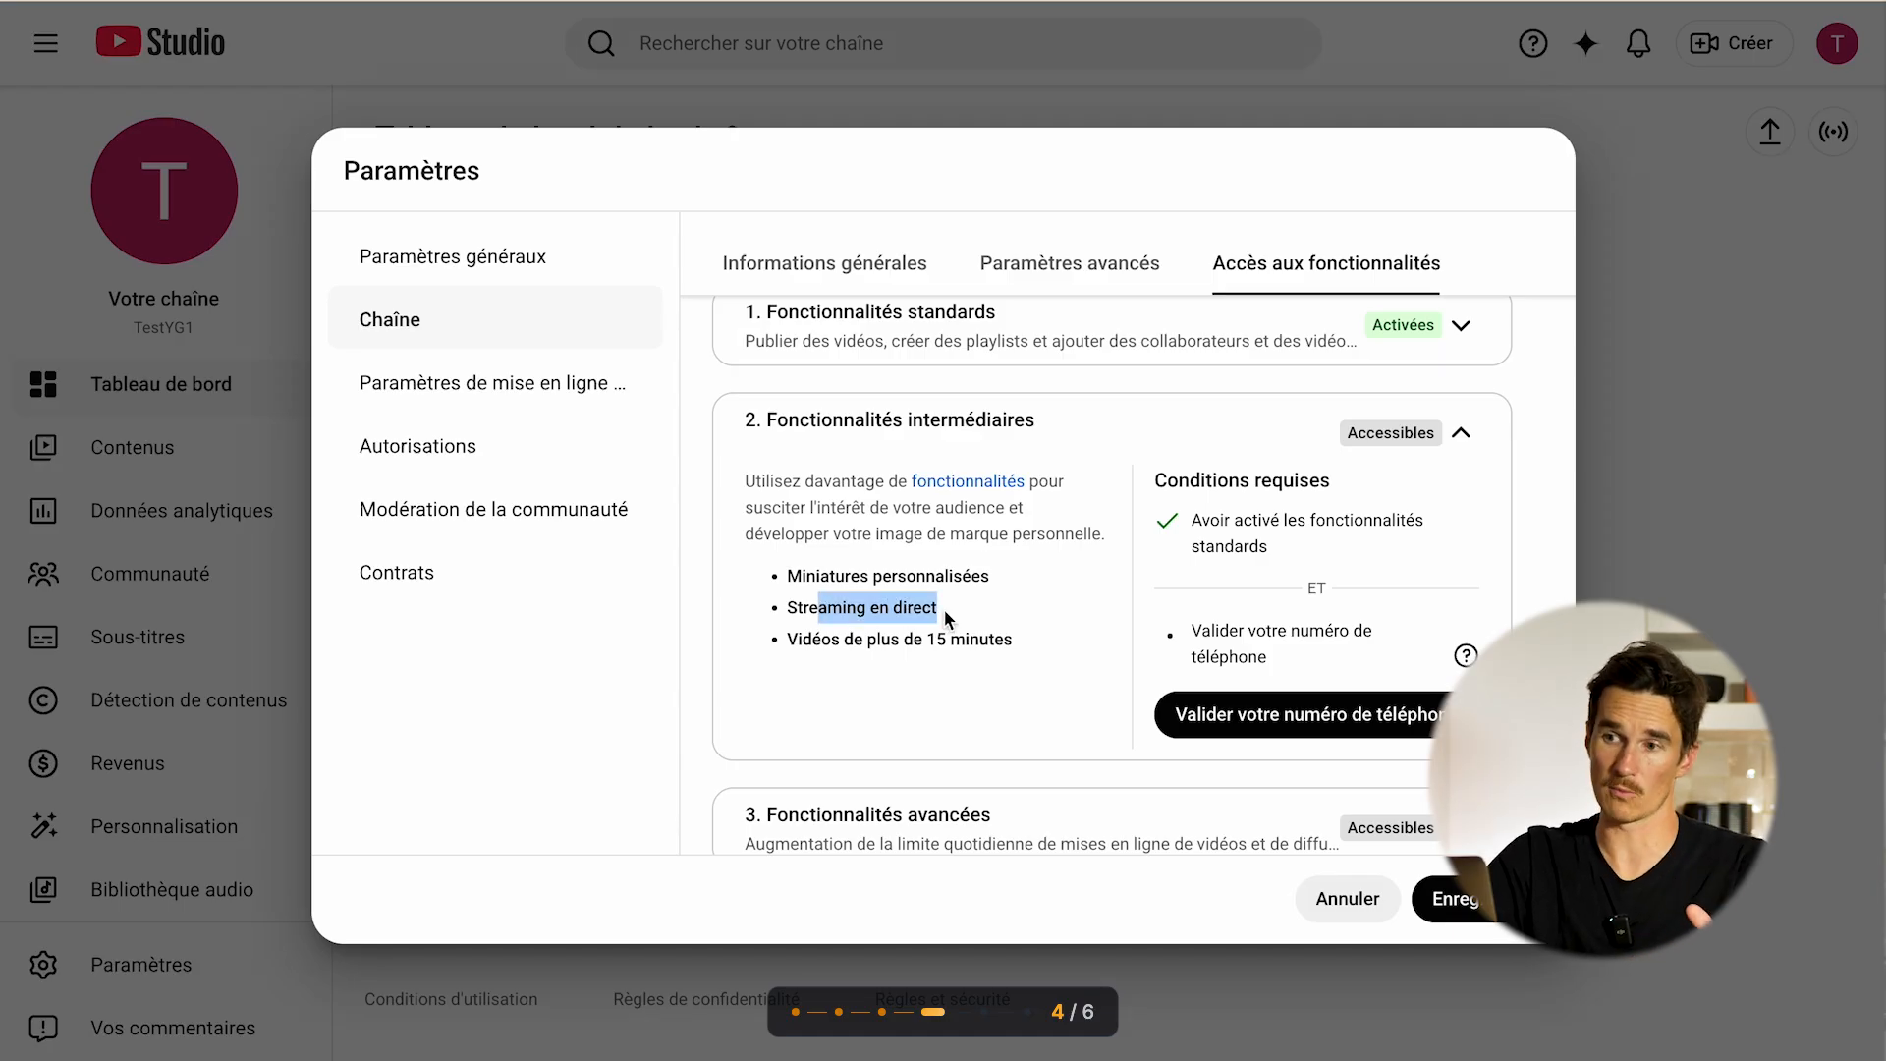
pyautogui.click(945, 611)
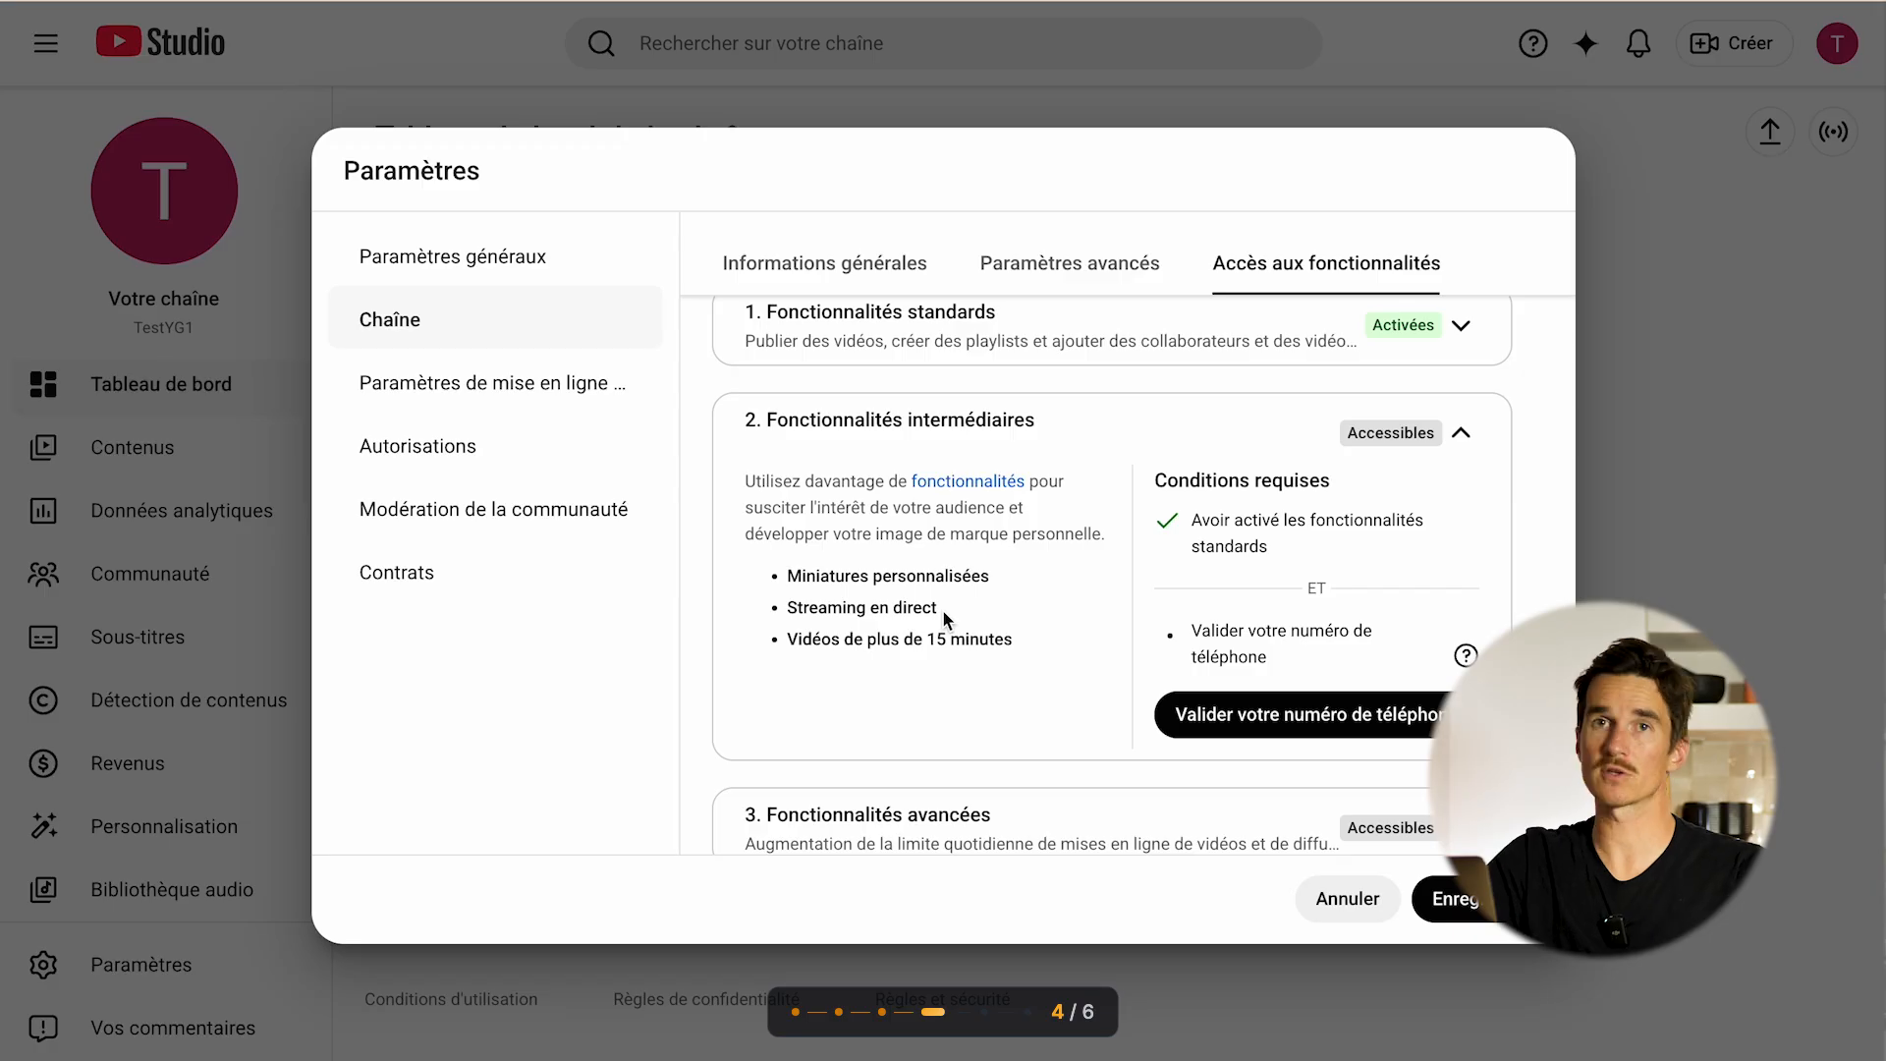
pyautogui.doubleClick(929, 639)
pyautogui.click(930, 640)
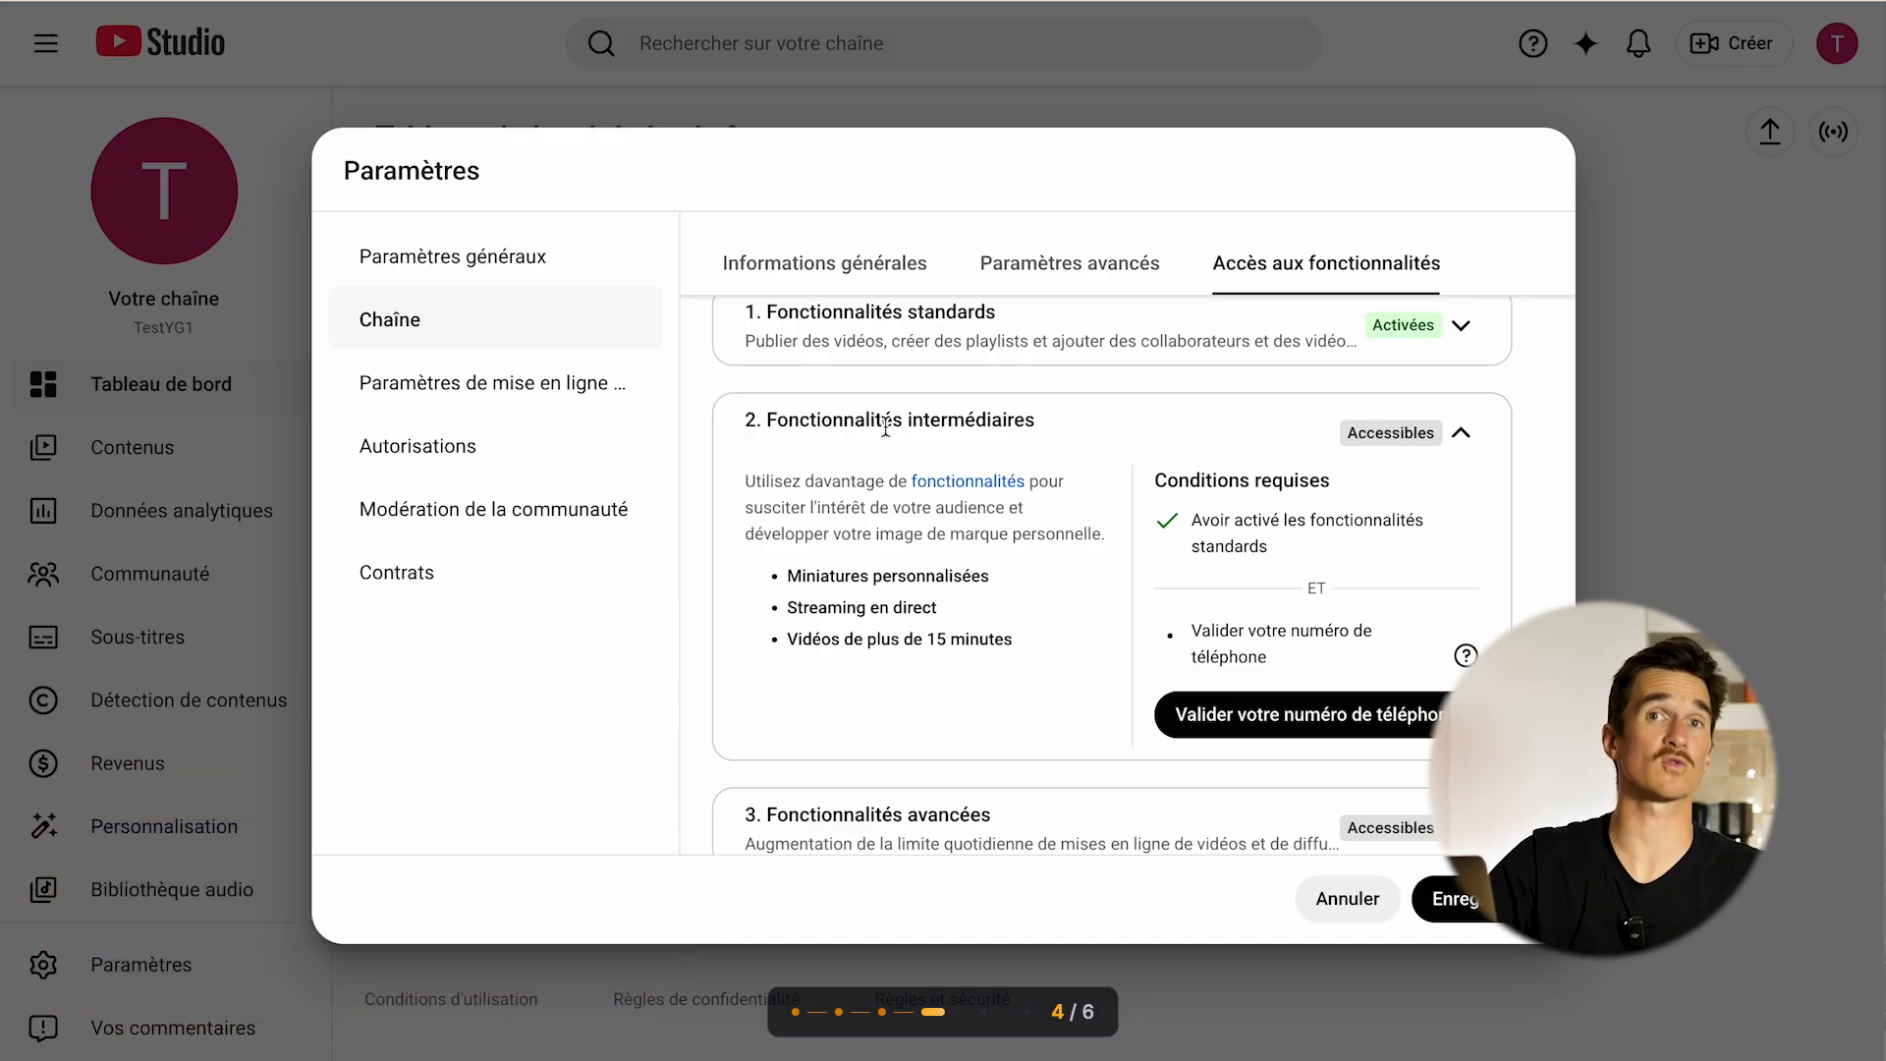
pyautogui.scroll(-1, 967, 589)
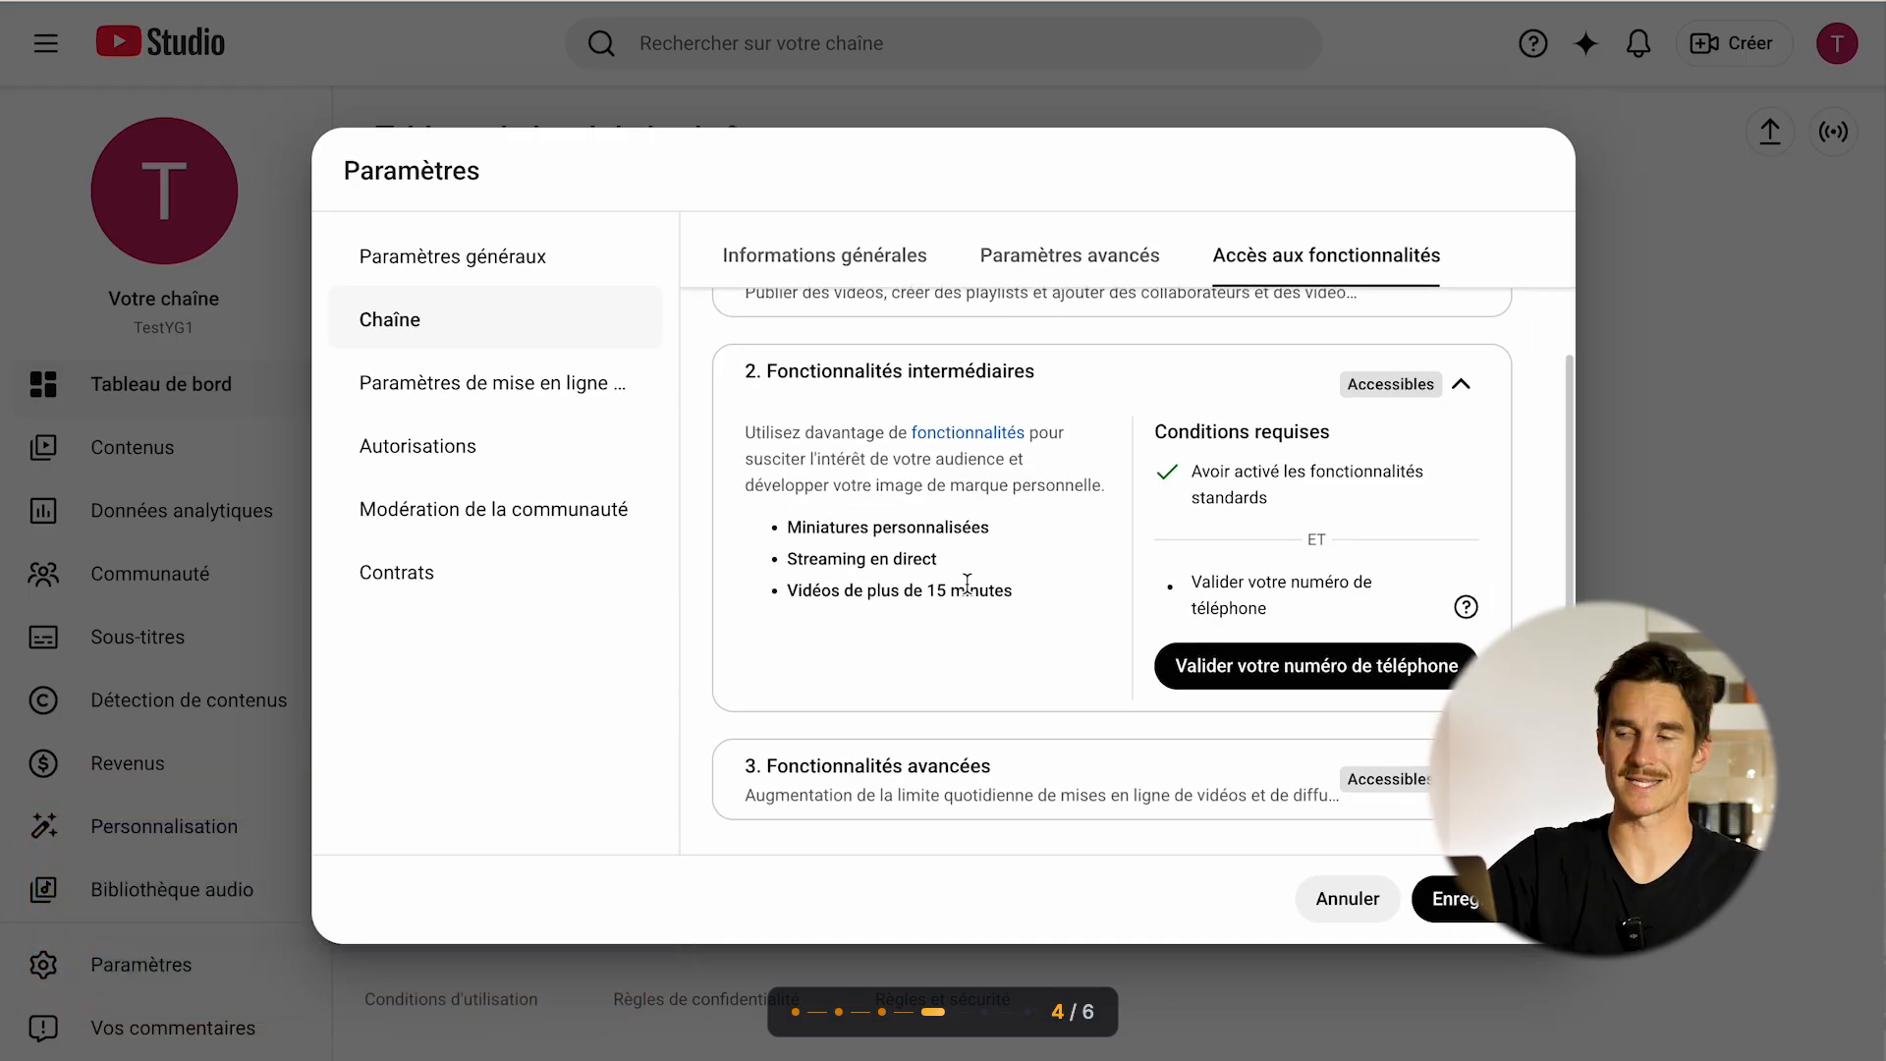
# - Expand the advanced features in the channel's feature access settings and read their benefits and required conditions
pyautogui.click(1161, 804)
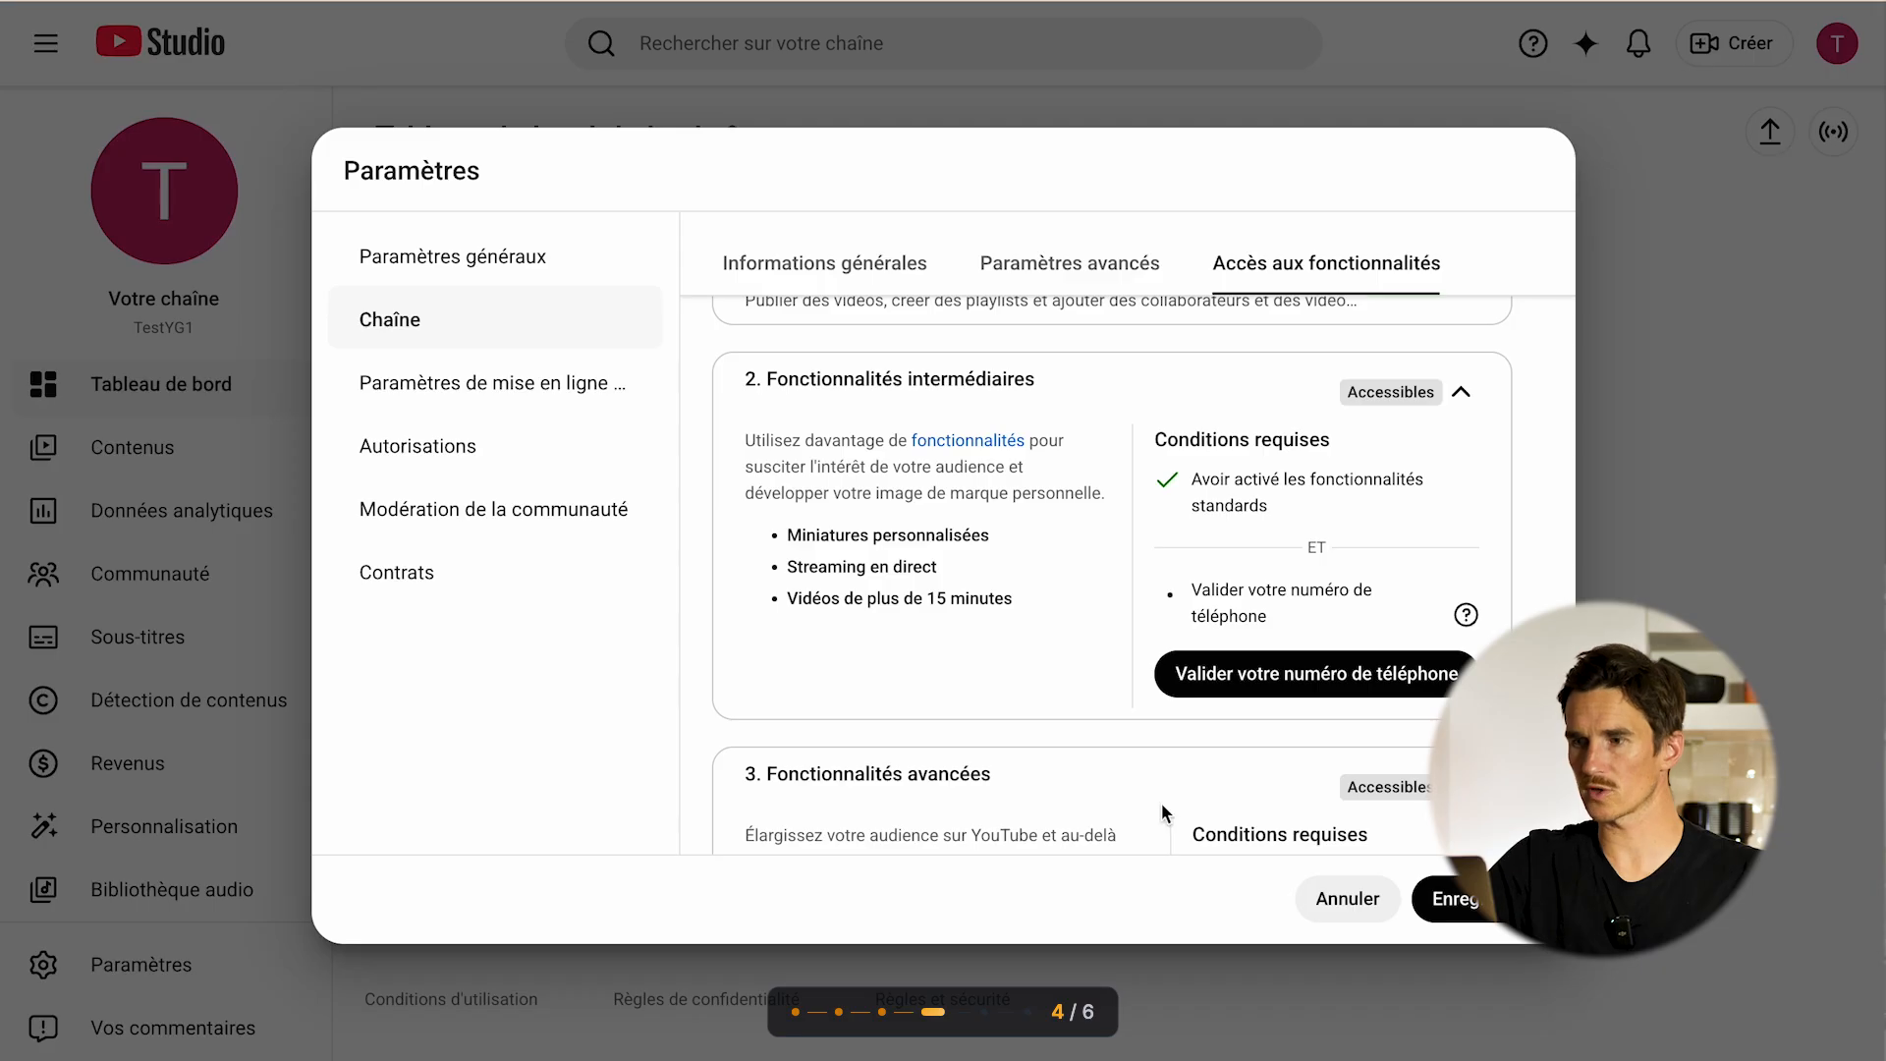
pyautogui.scroll(-3, 1161, 803)
pyautogui.scroll(-1, 1161, 804)
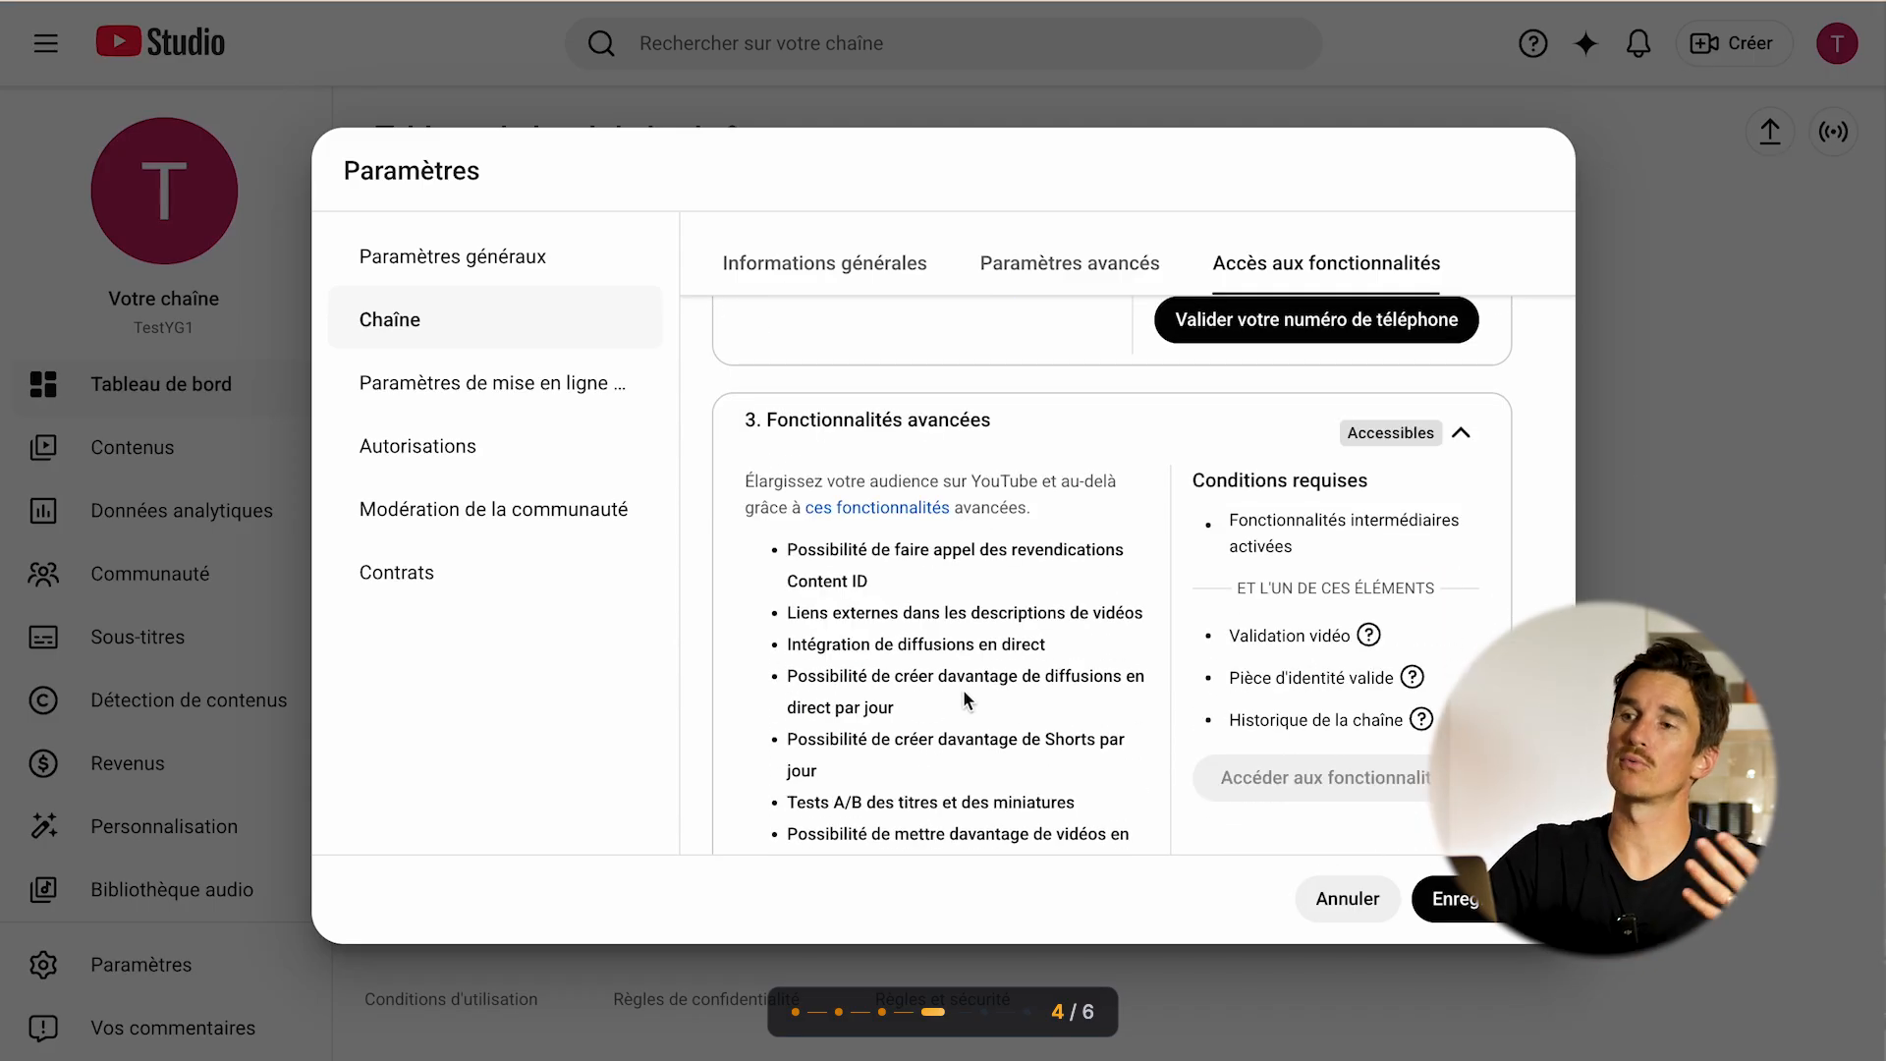
pyautogui.scroll(-1, 964, 694)
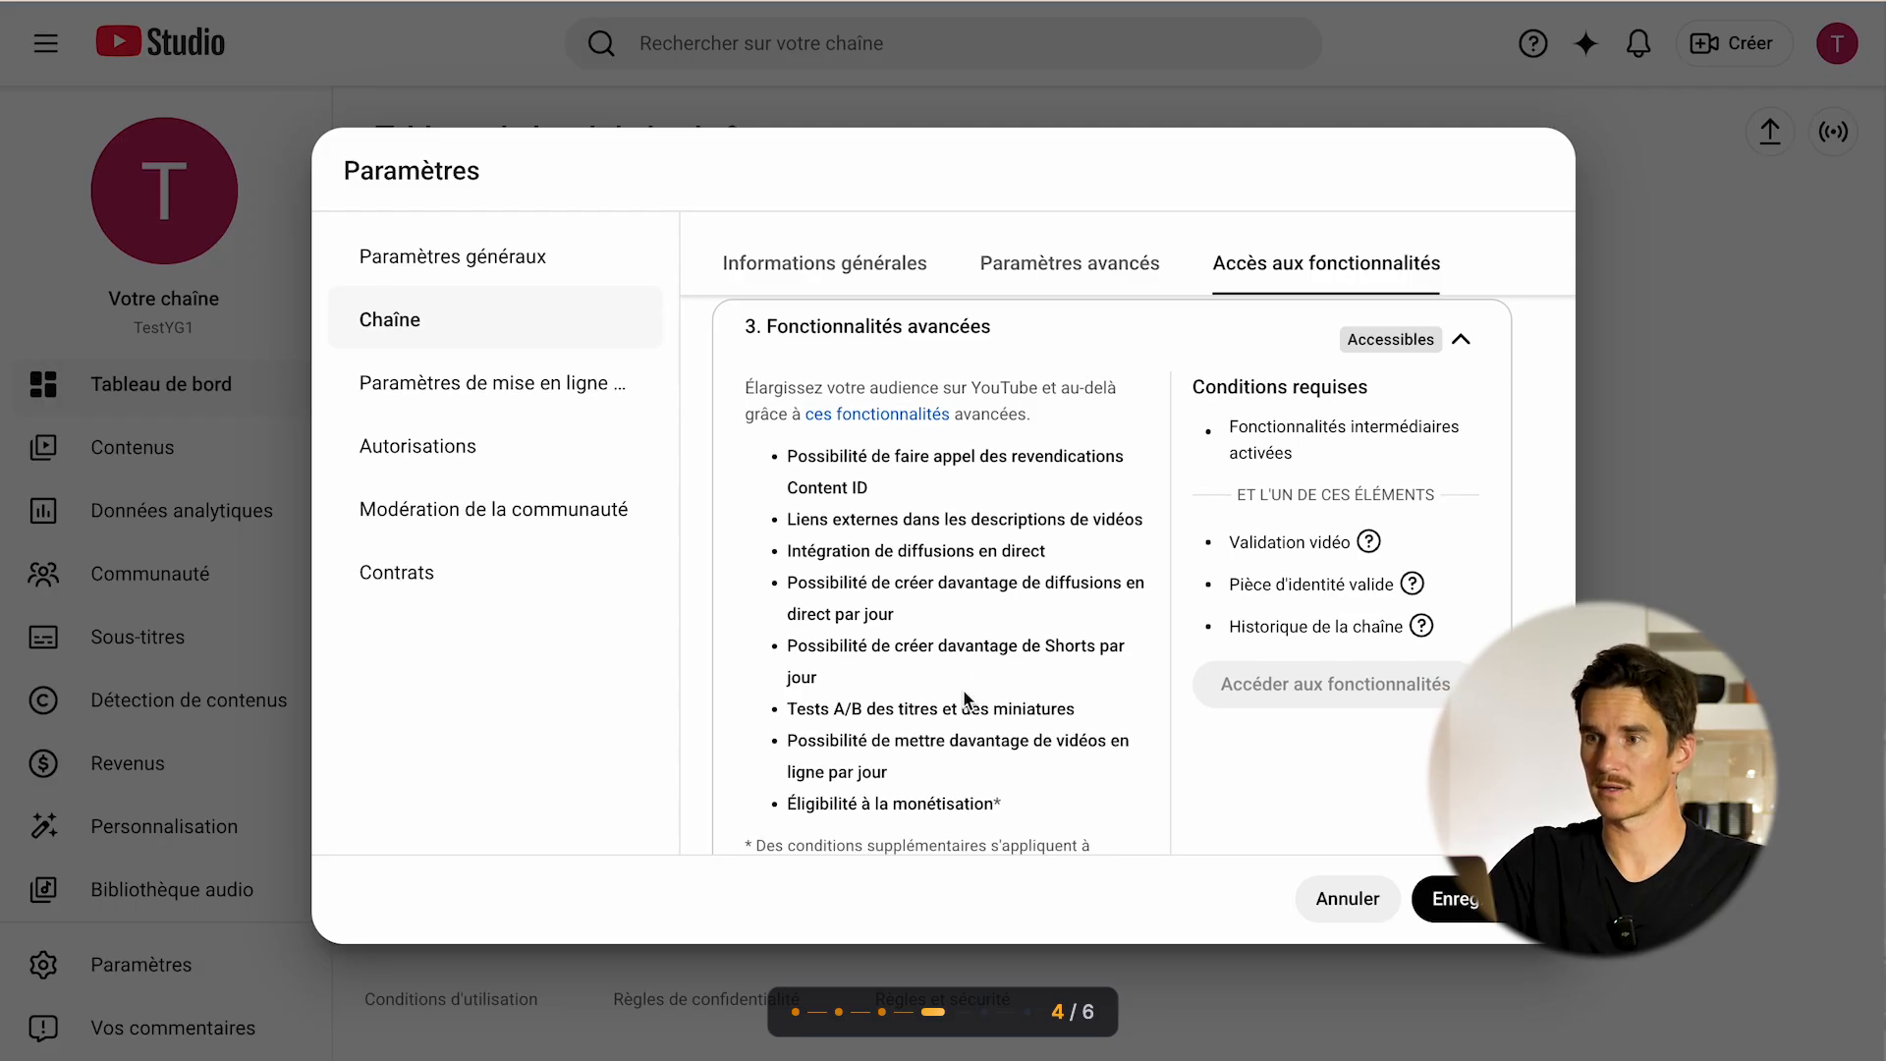
pyautogui.scroll(-1, 963, 698)
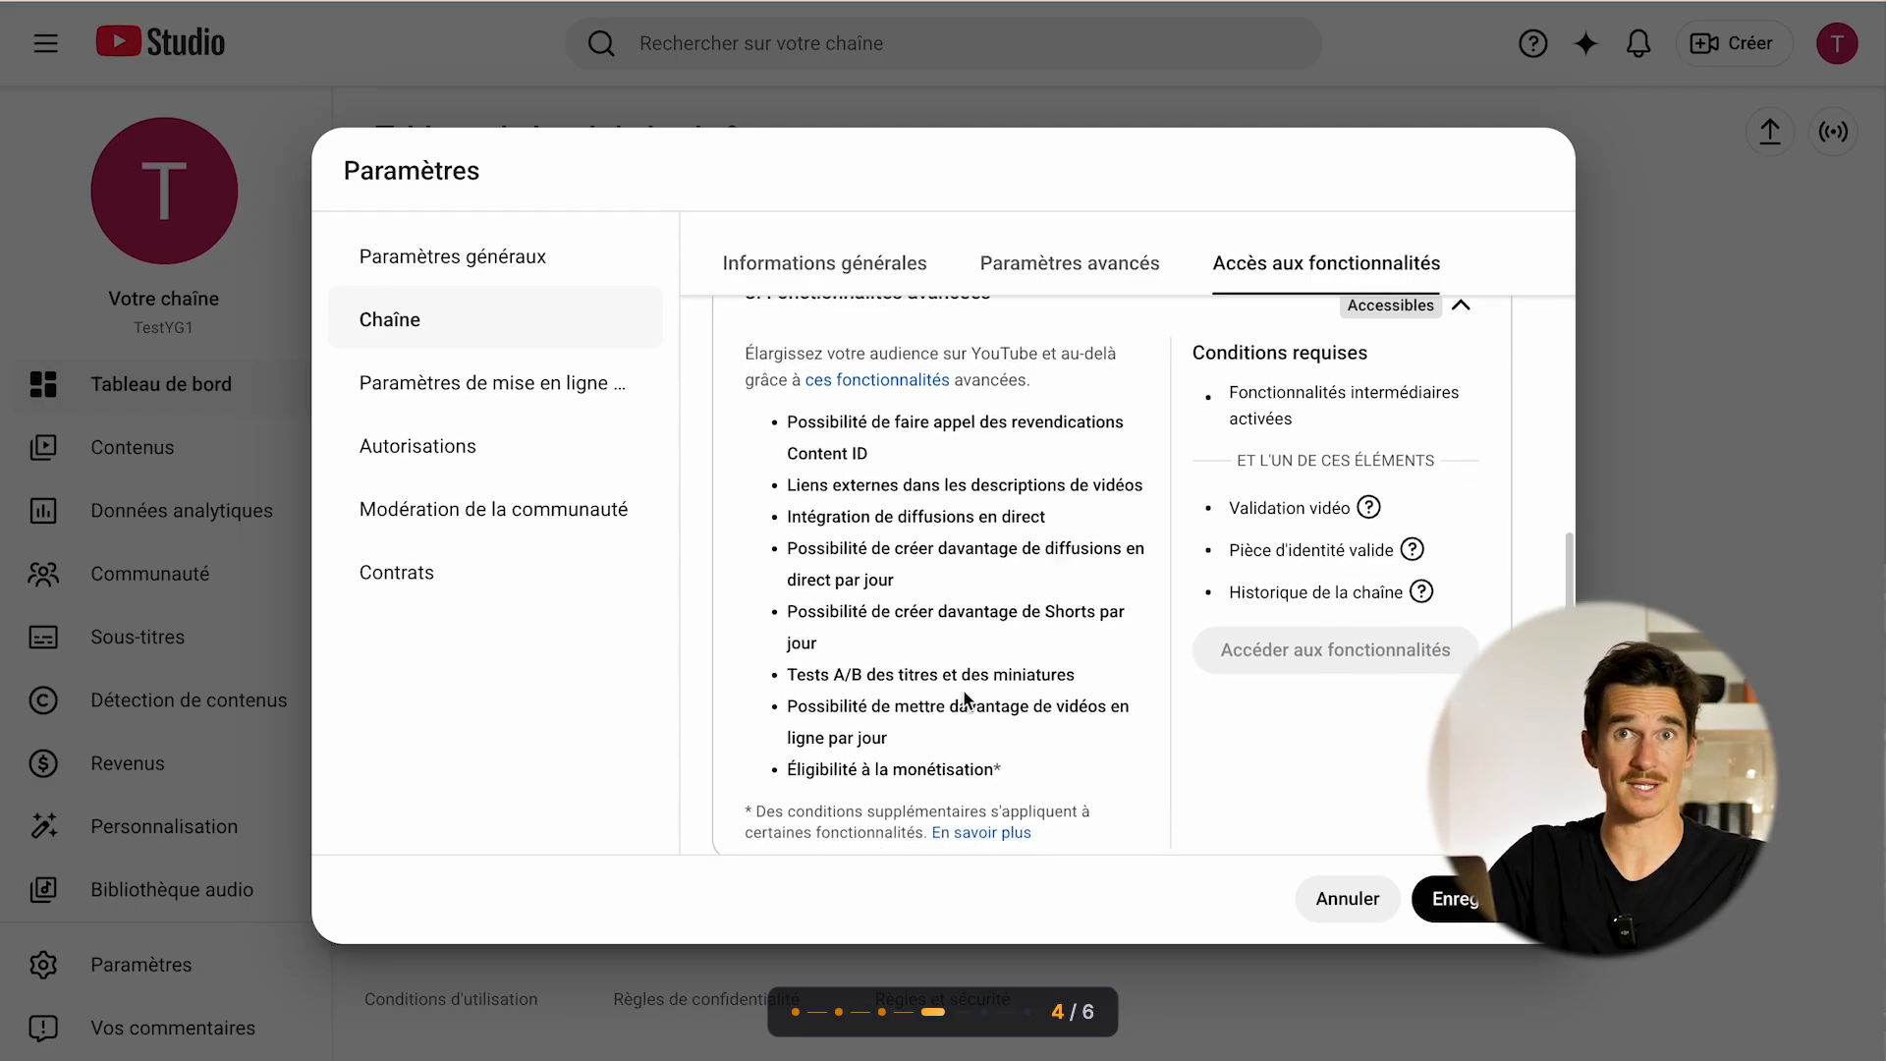
# - Open the upload default settings and examine the general title, description, visibility and tags fields without entering anything
pyautogui.click(560, 398)
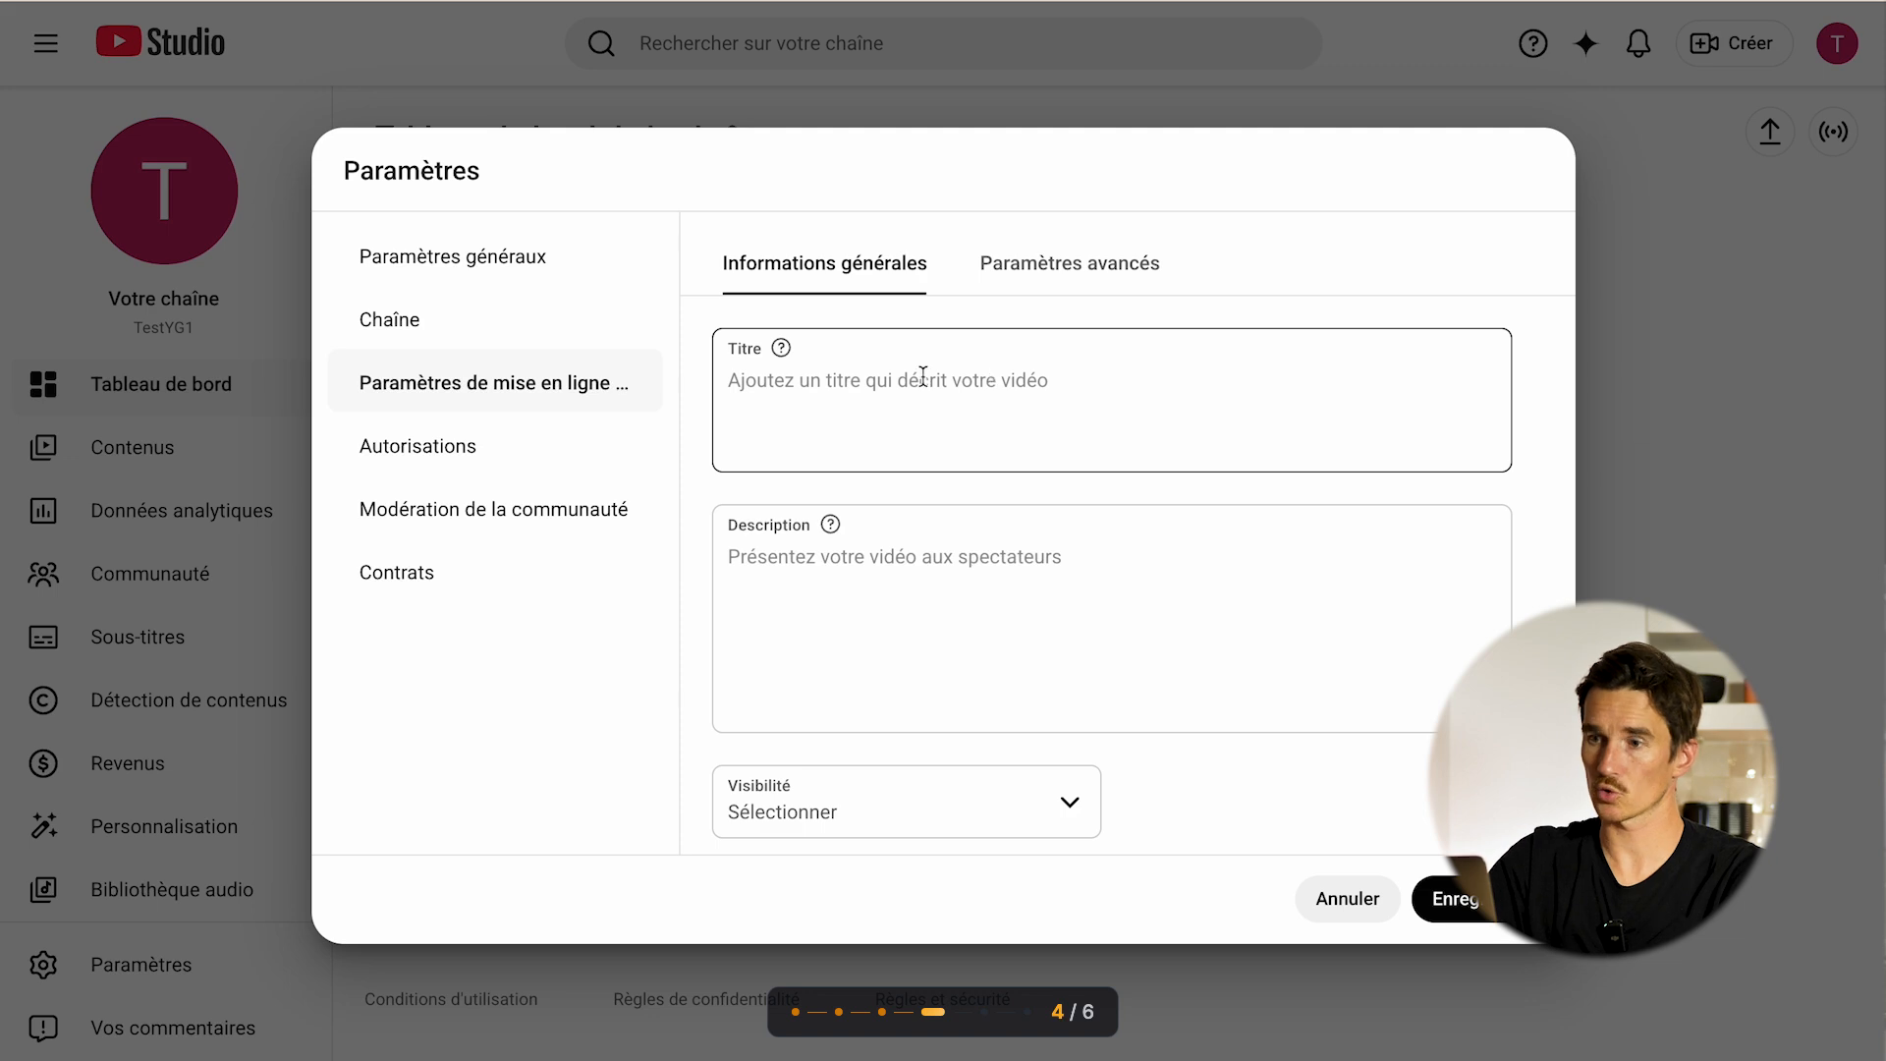
pyautogui.click(851, 389)
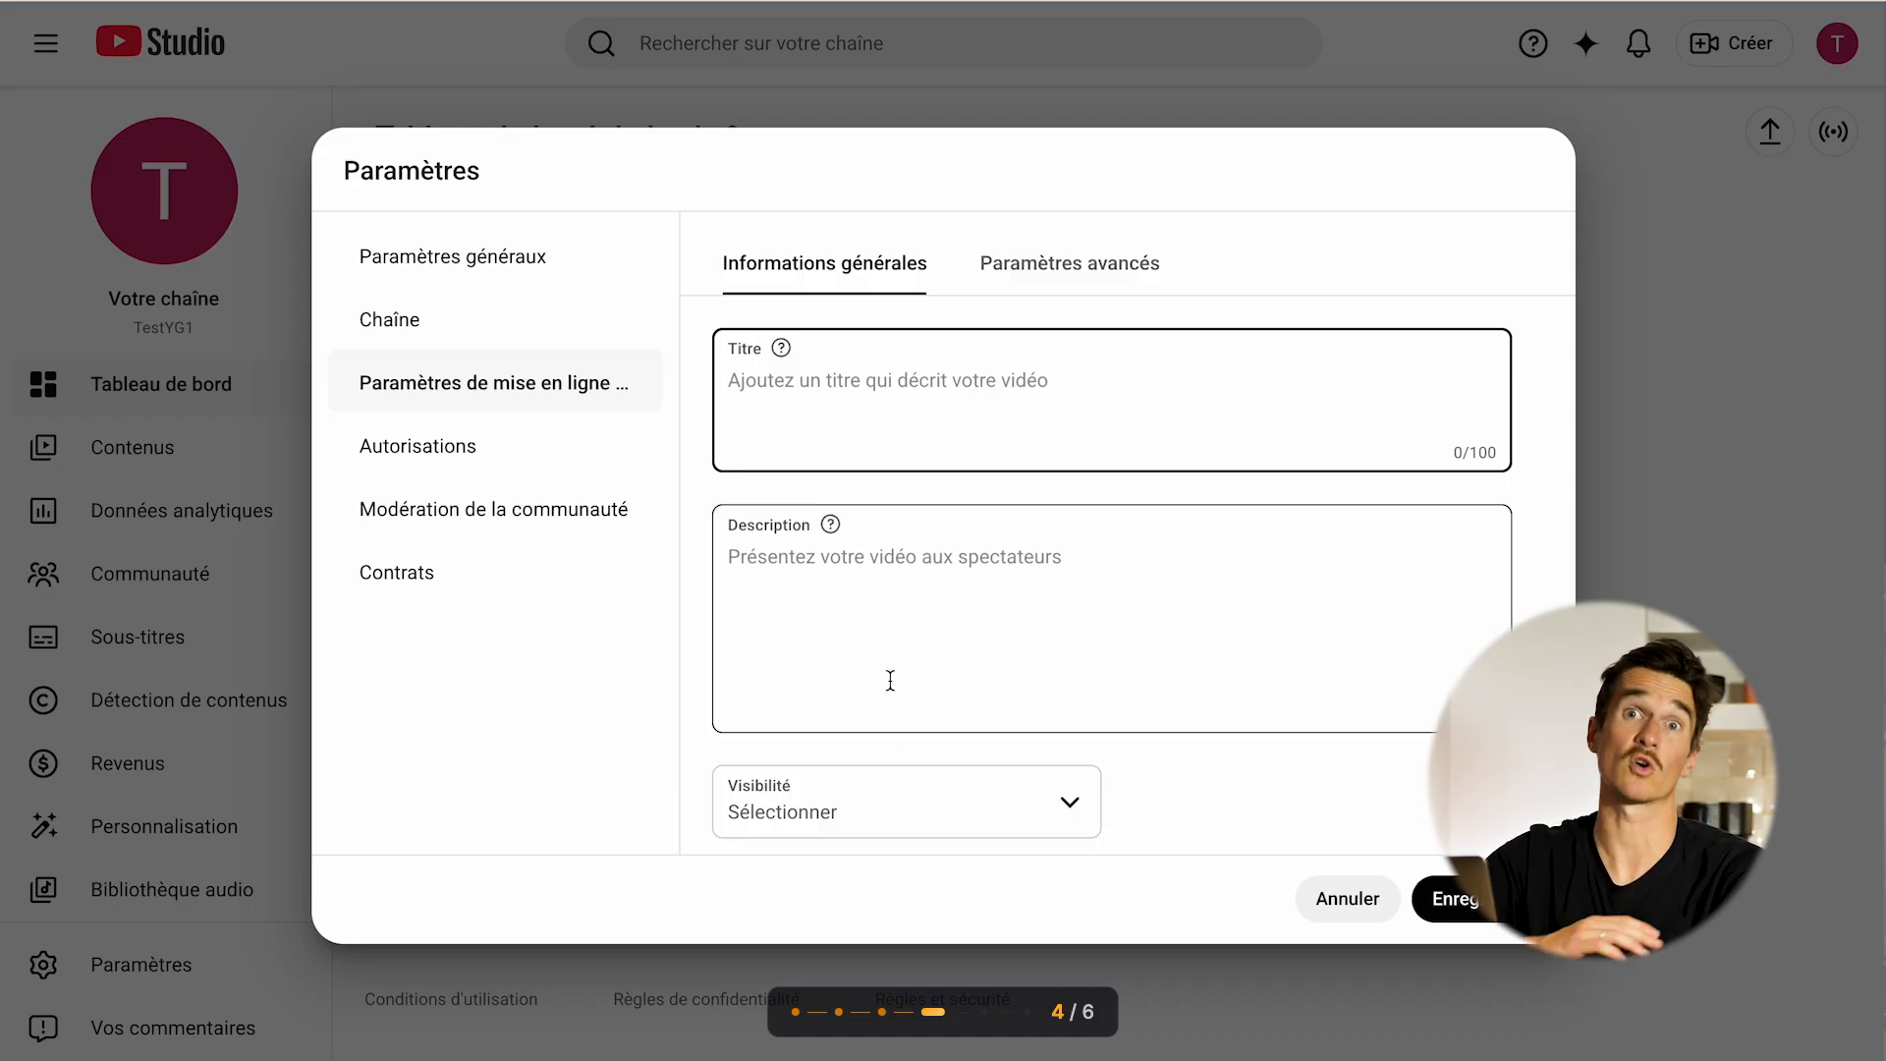
pyautogui.click(926, 619)
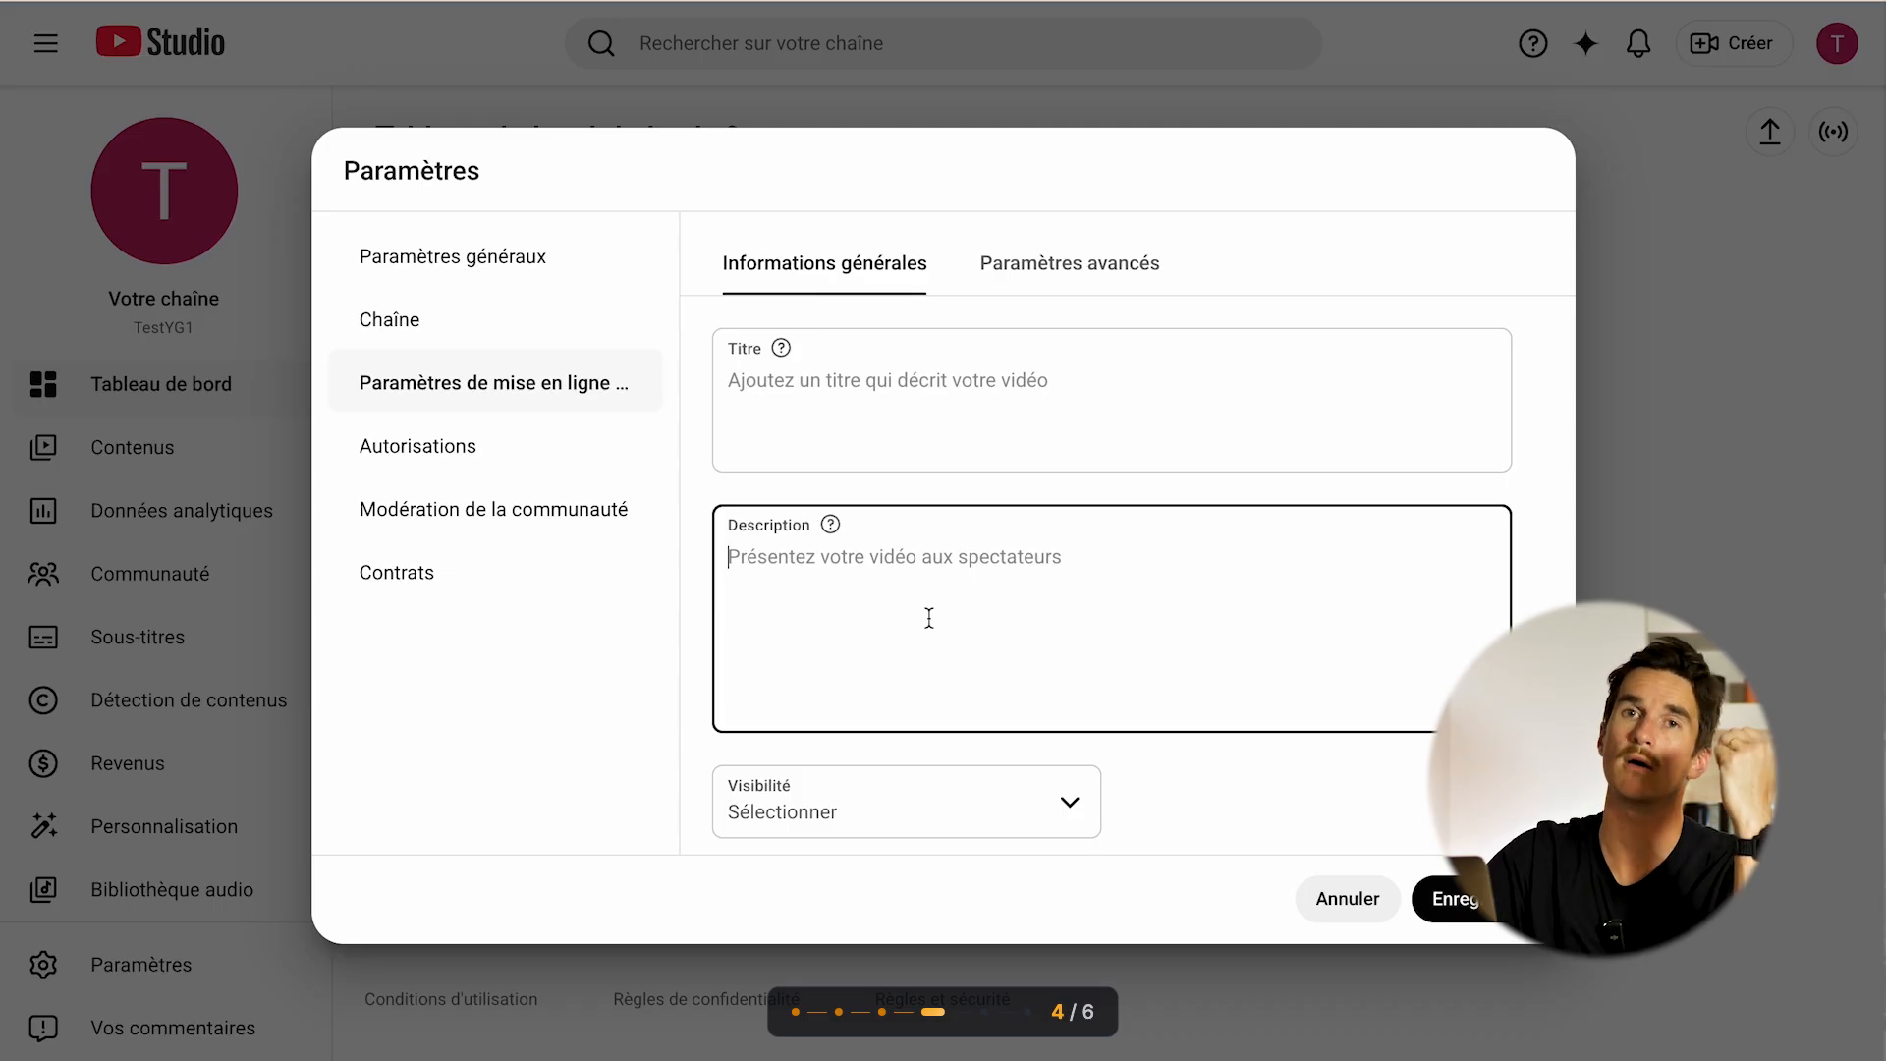
pyautogui.scroll(-2, 998, 539)
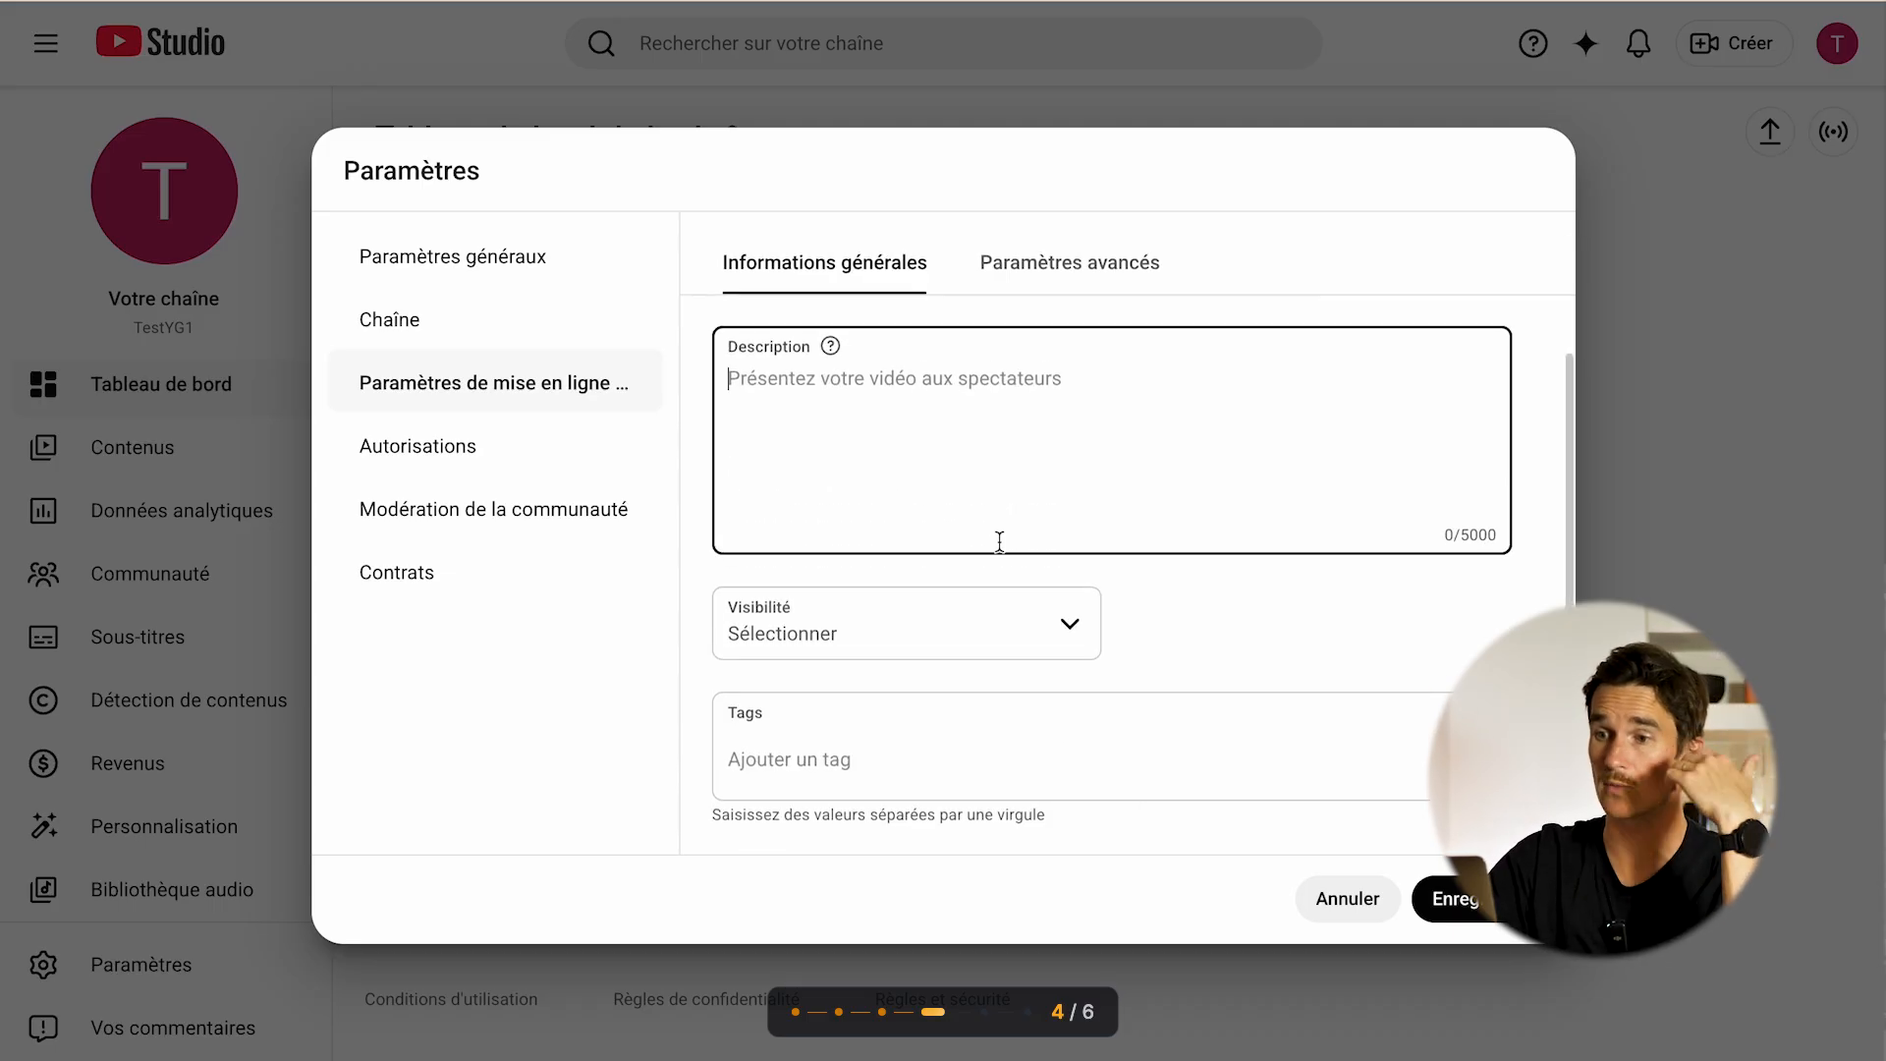
pyautogui.click(900, 621)
pyautogui.click(1275, 656)
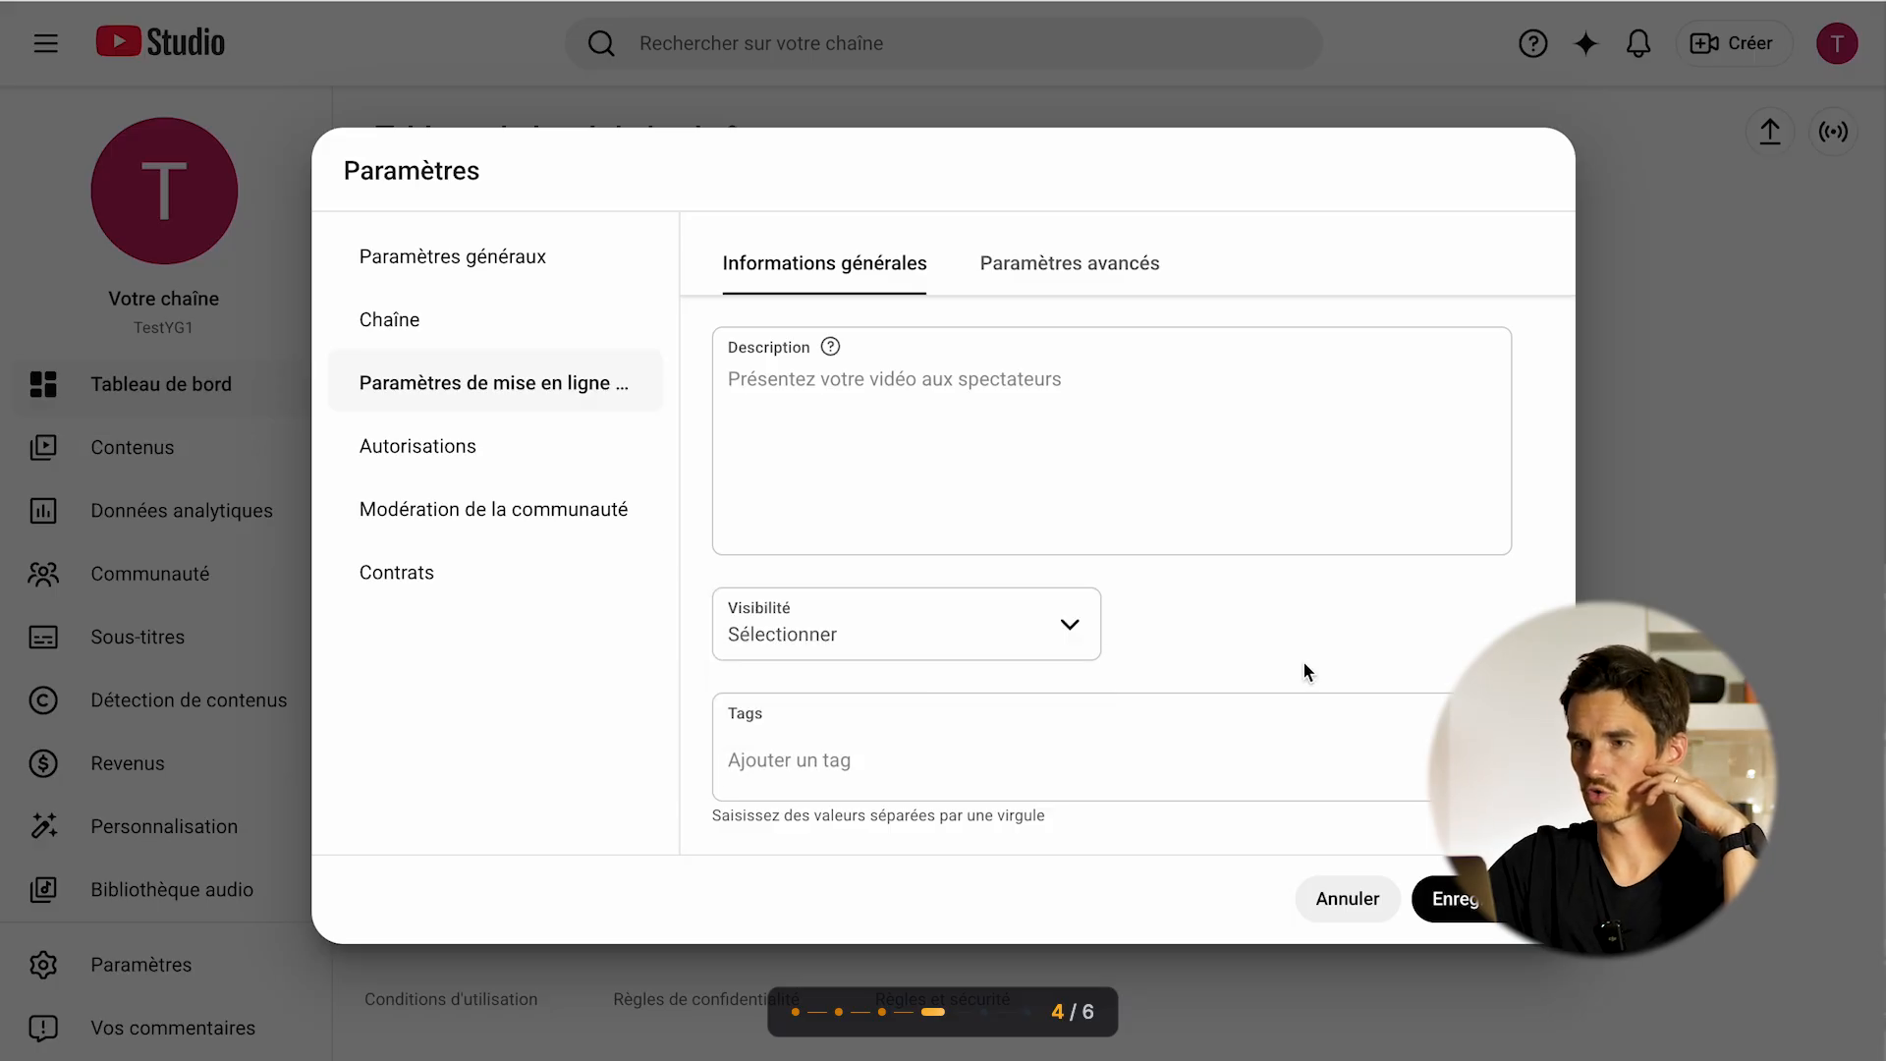
pyautogui.click(852, 751)
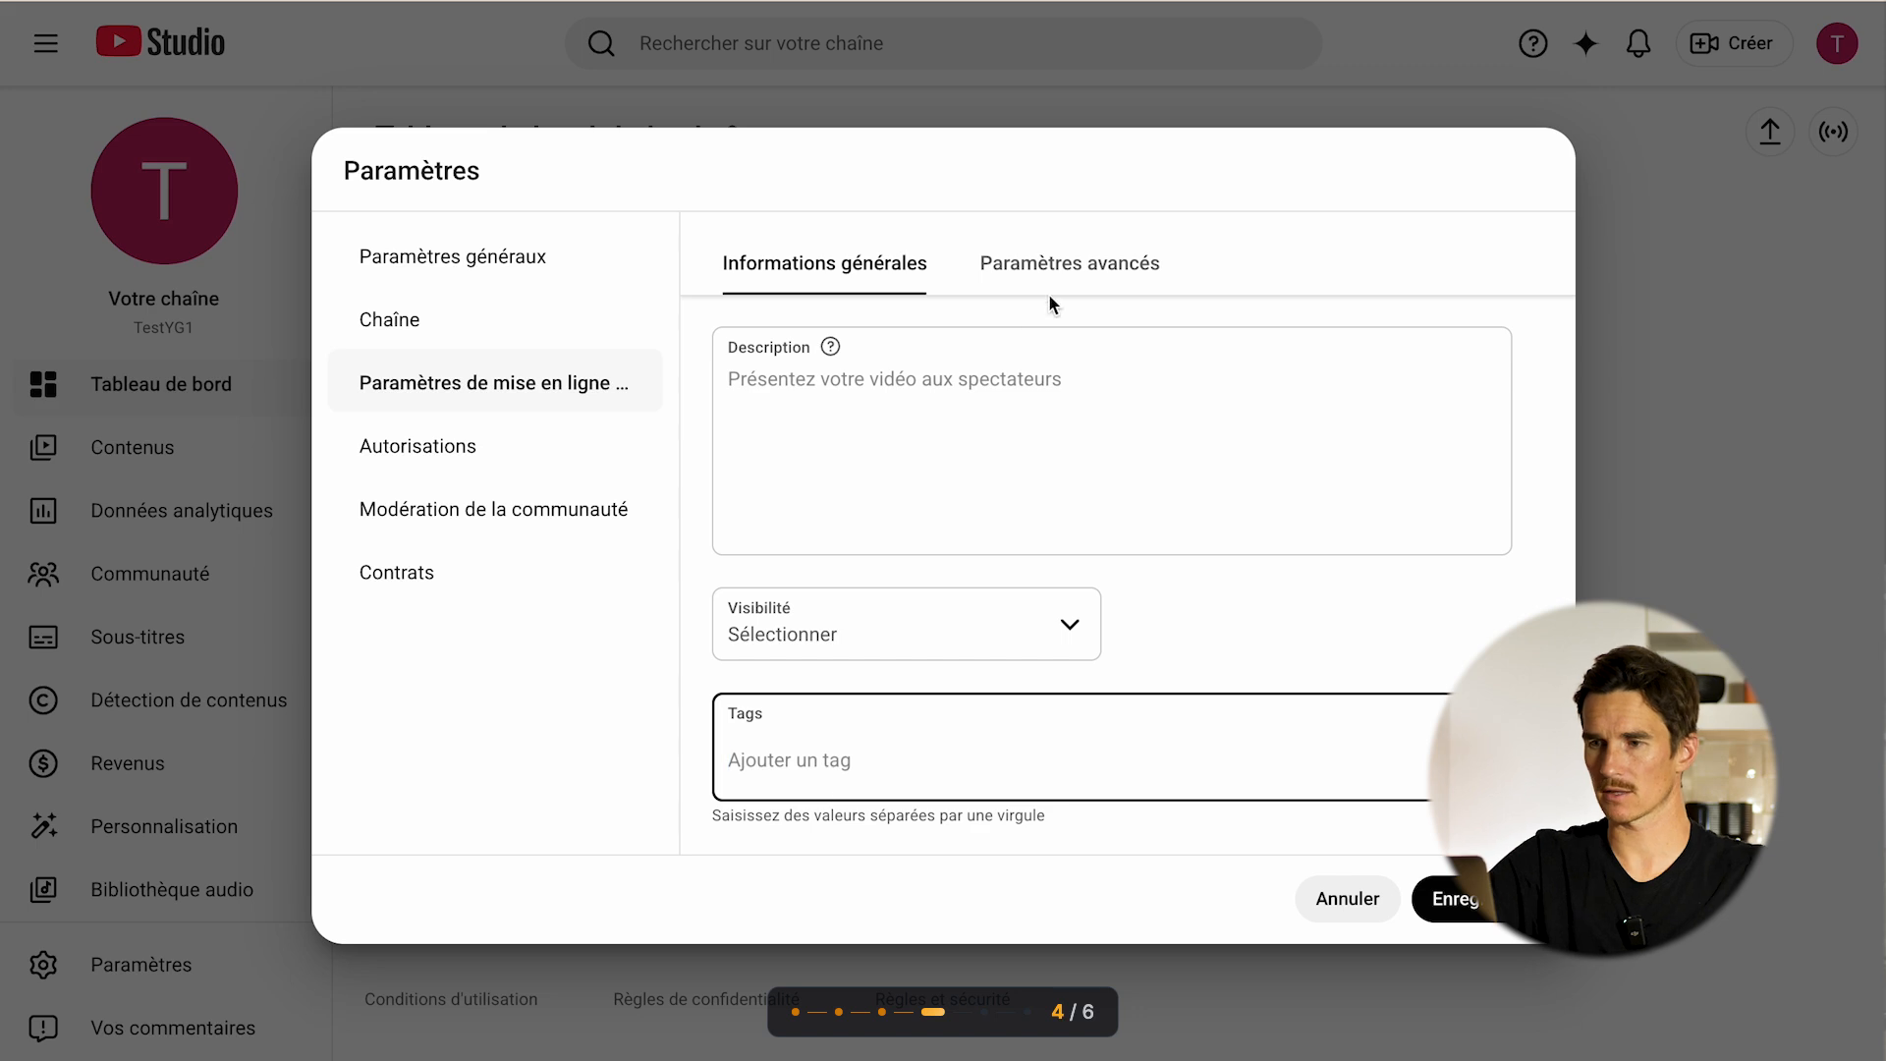
# - Set the default video category to Divertissement in the advanced upload defaults and review the language and comment options
pyautogui.click(1078, 273)
pyautogui.scroll(2, 998, 539)
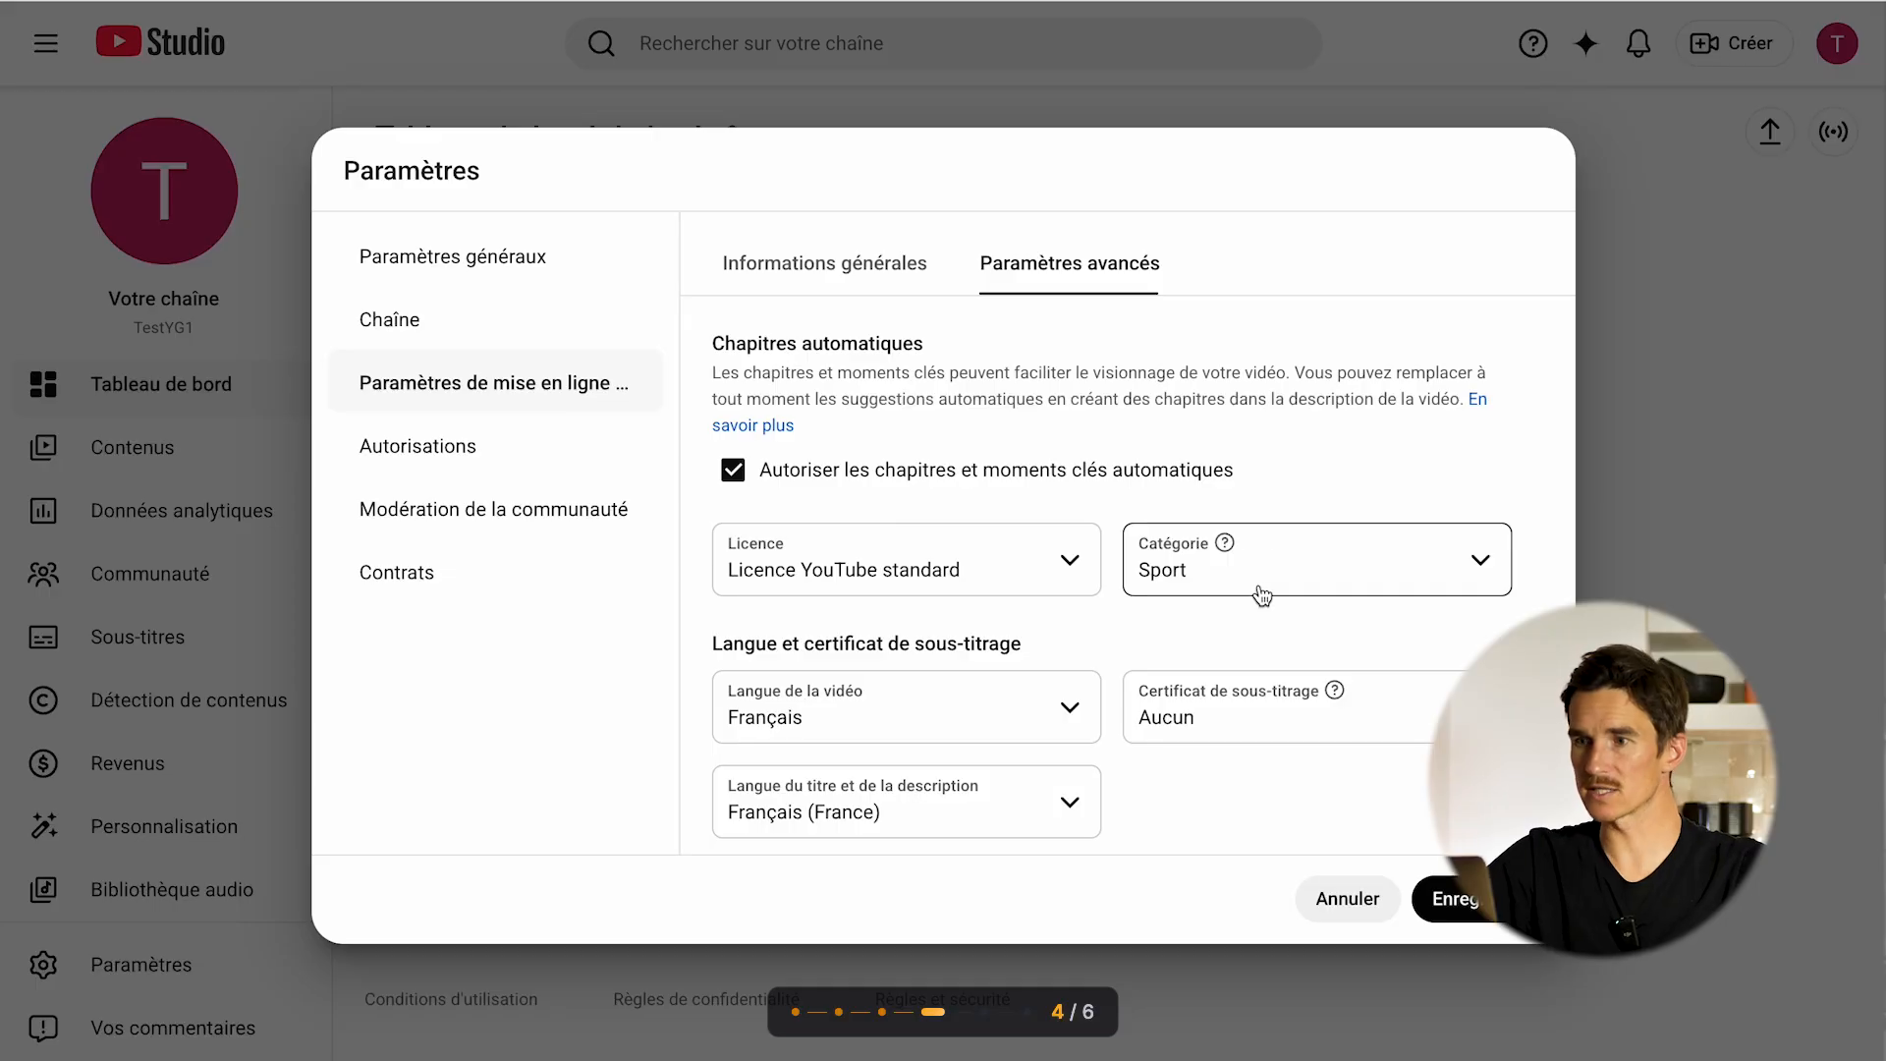
pyautogui.click(1262, 595)
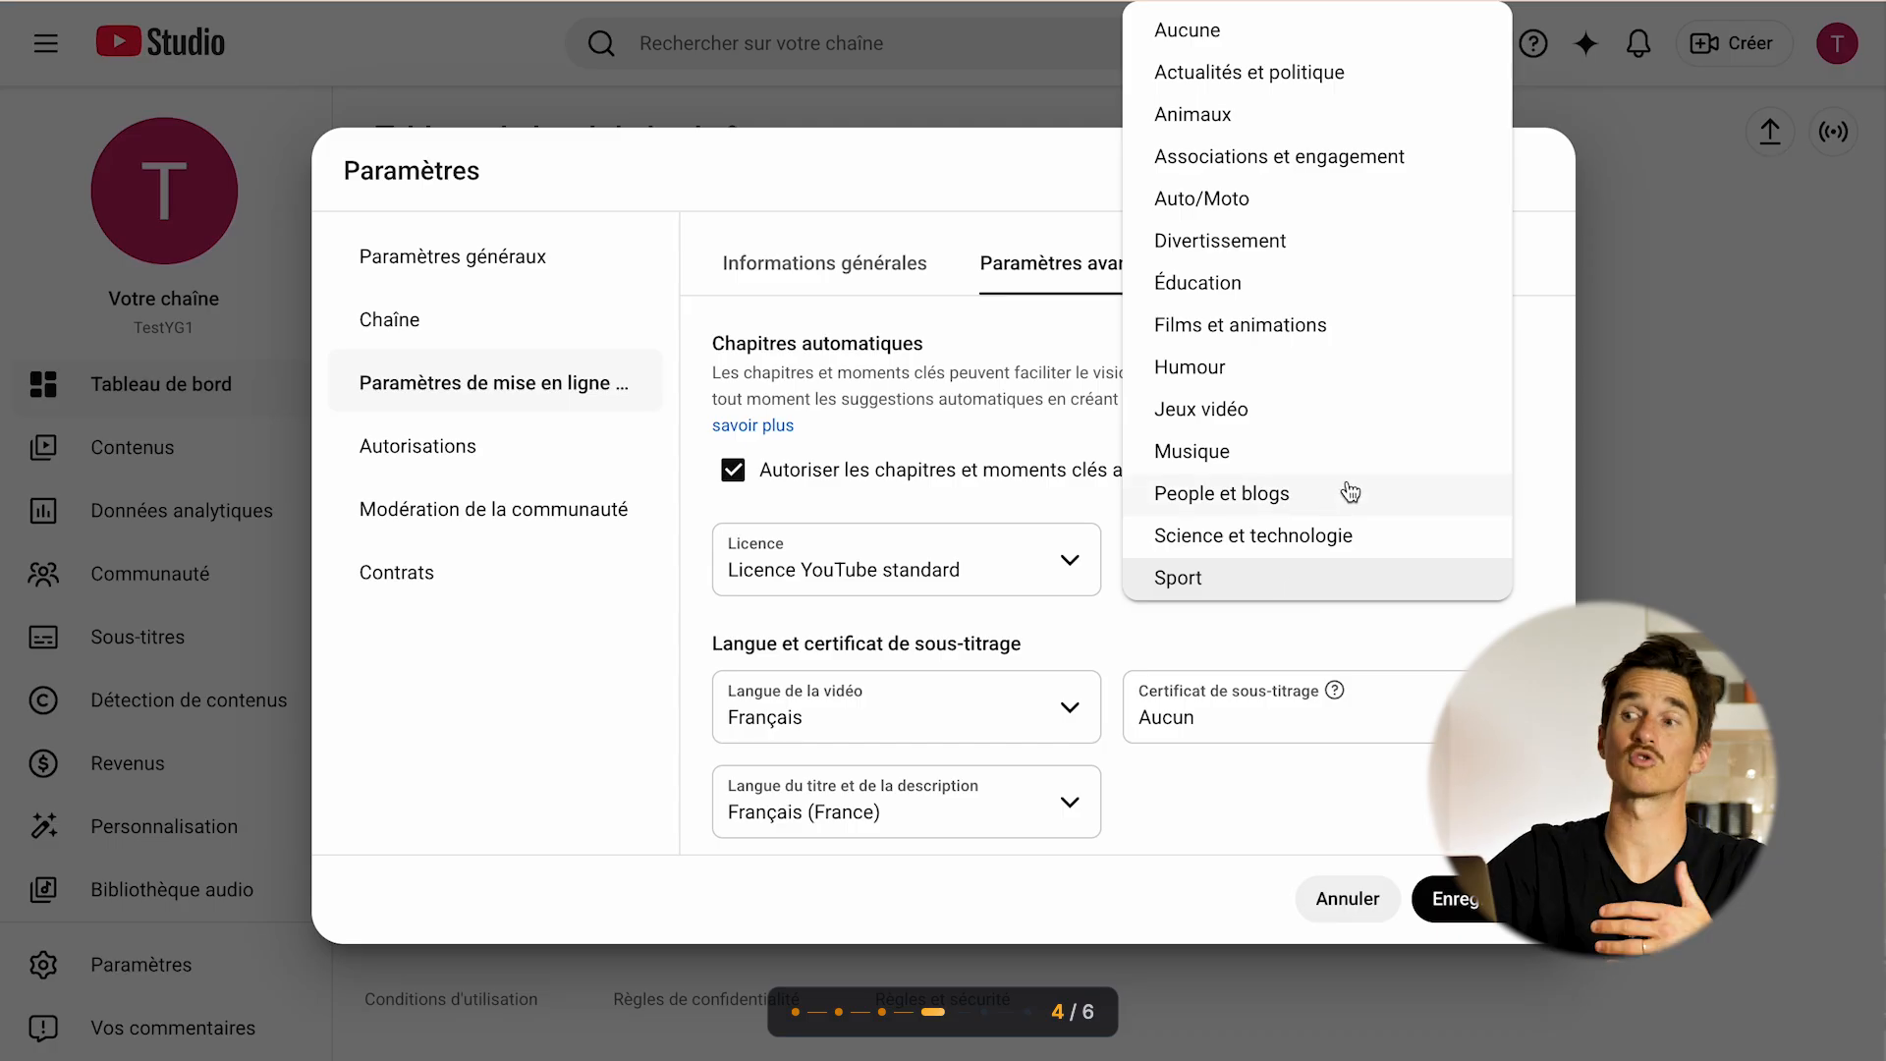
pyautogui.click(1281, 227)
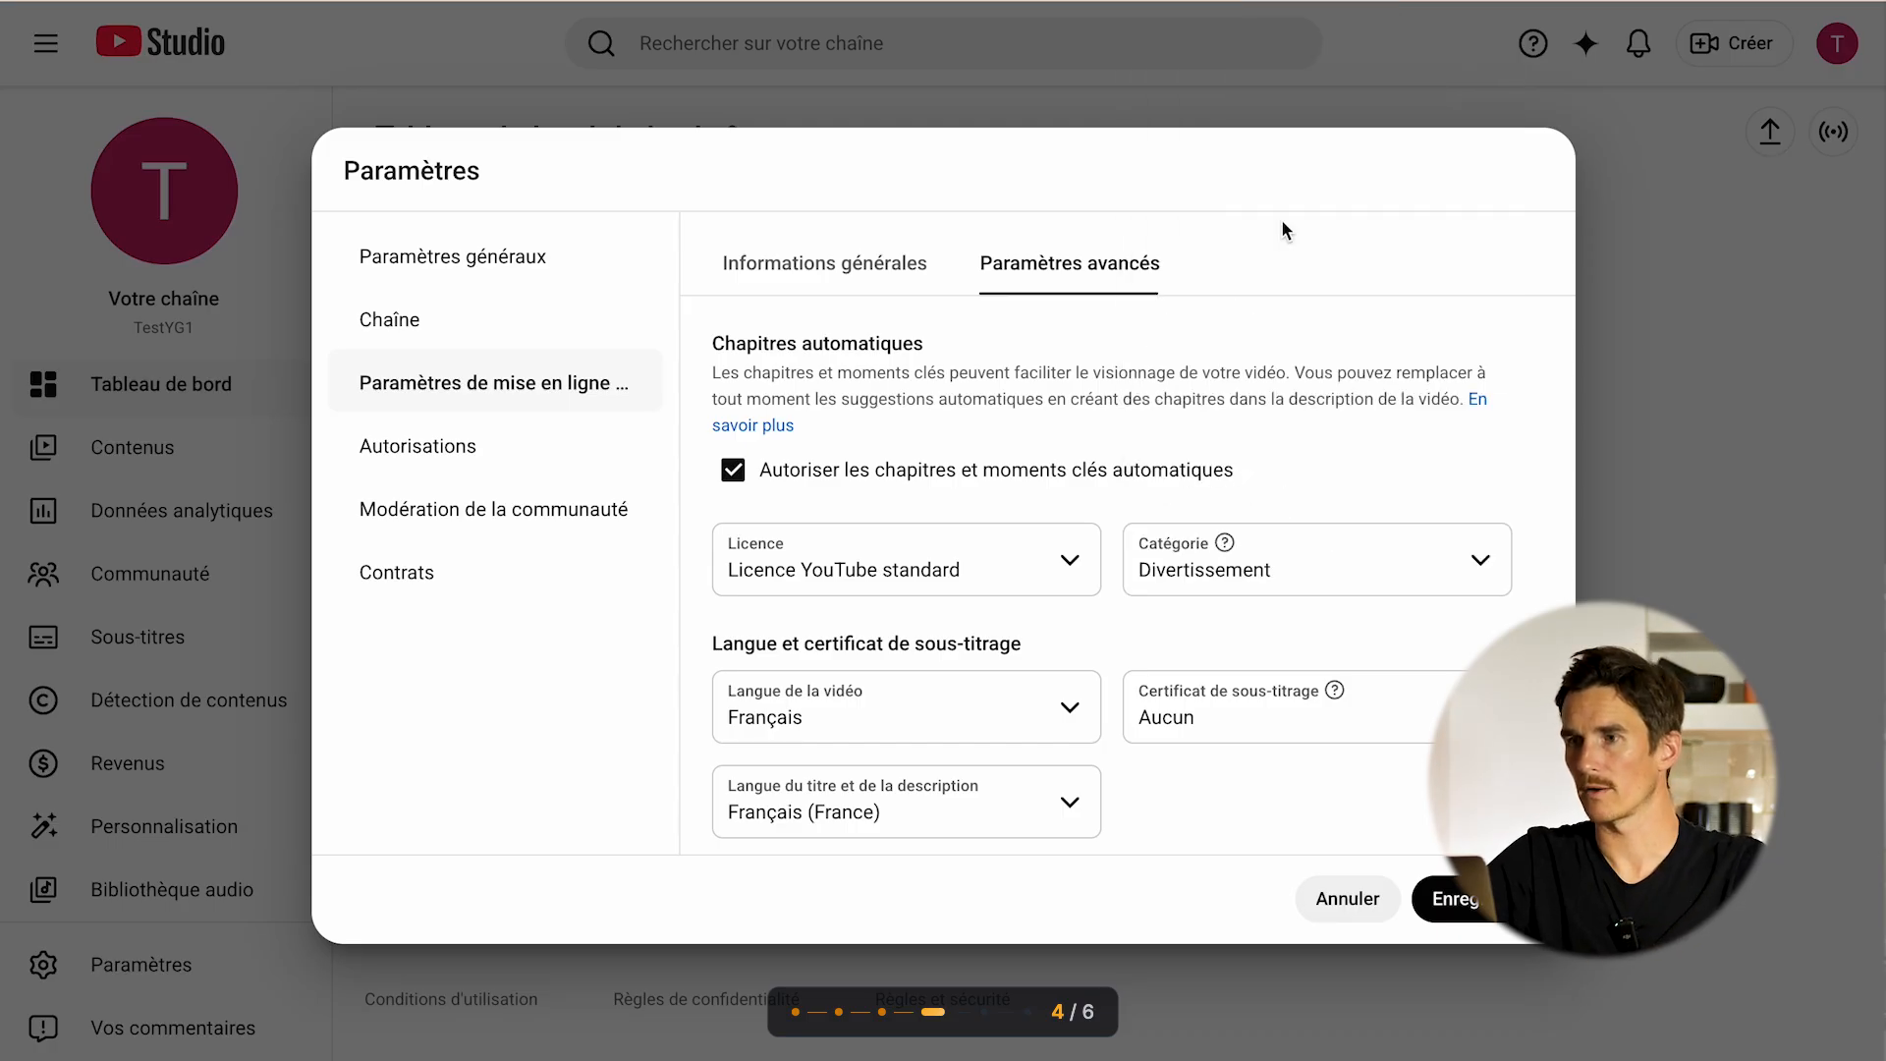
pyautogui.scroll(-1, 1002, 598)
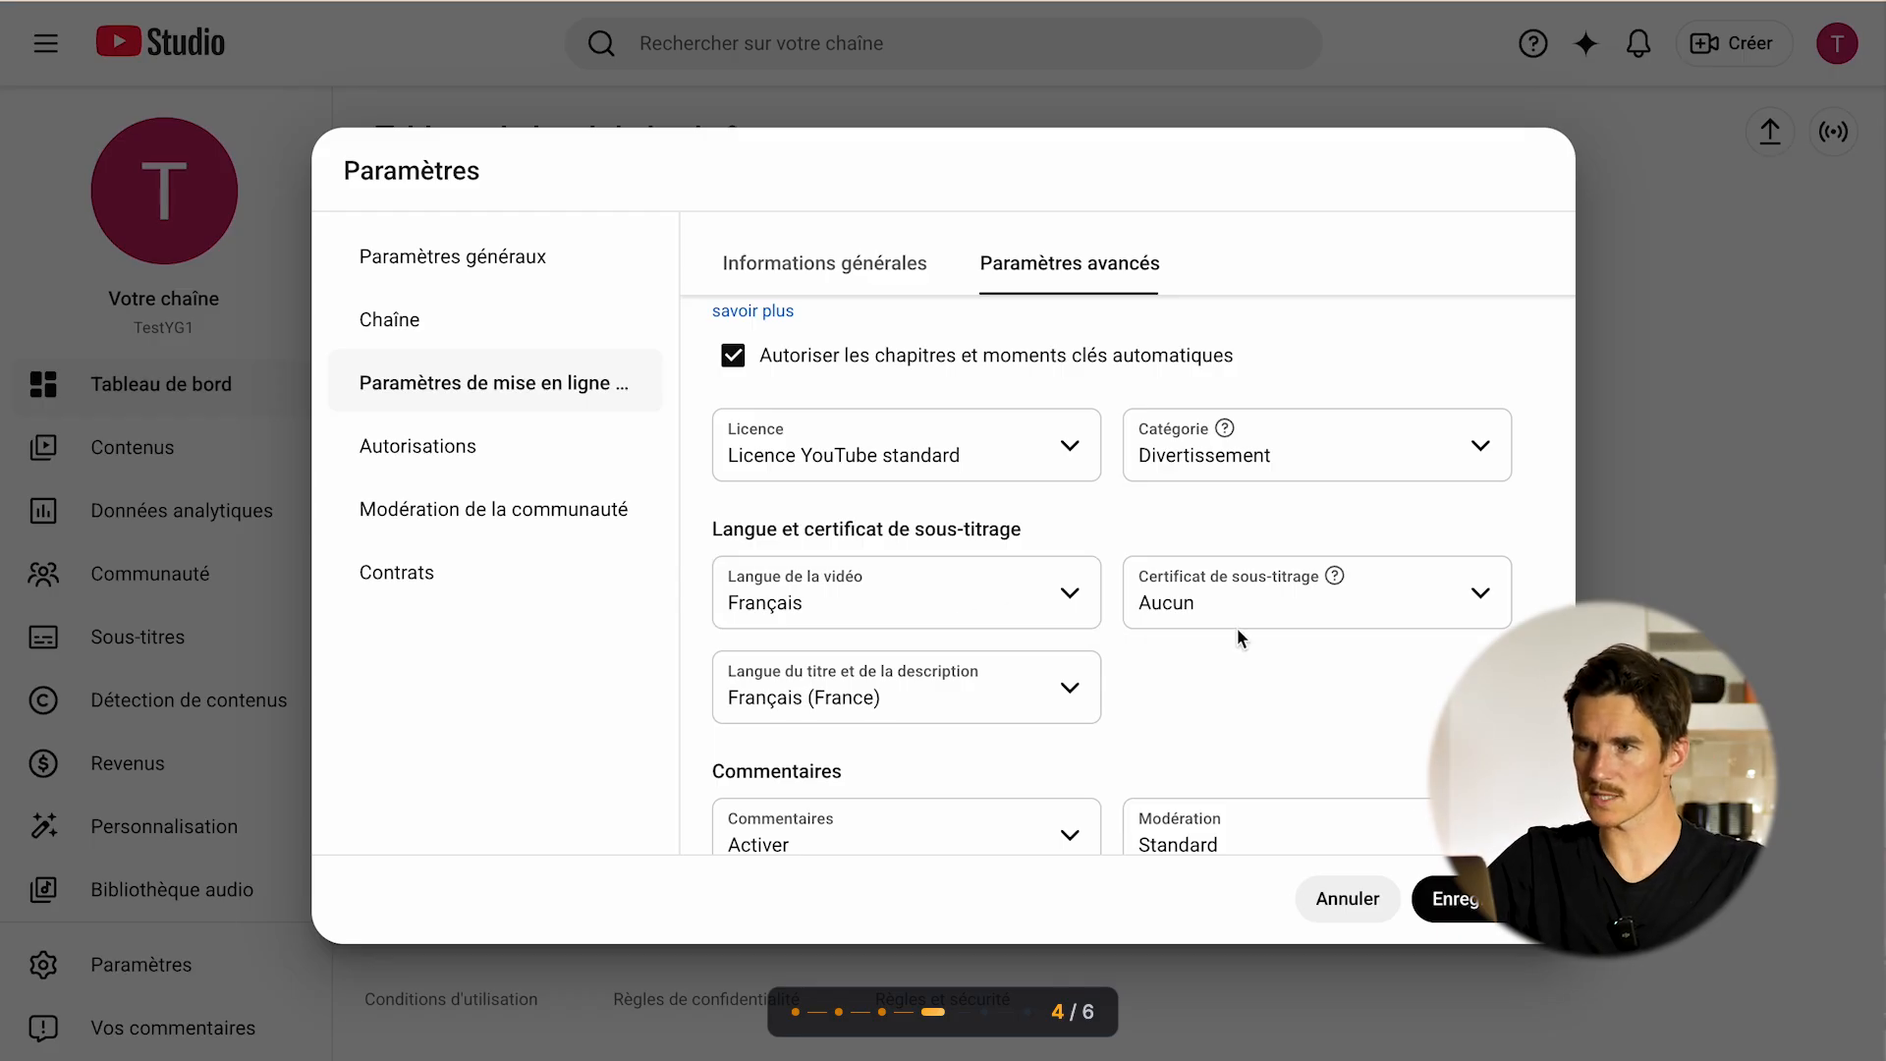
pyautogui.scroll(-2, 914, 688)
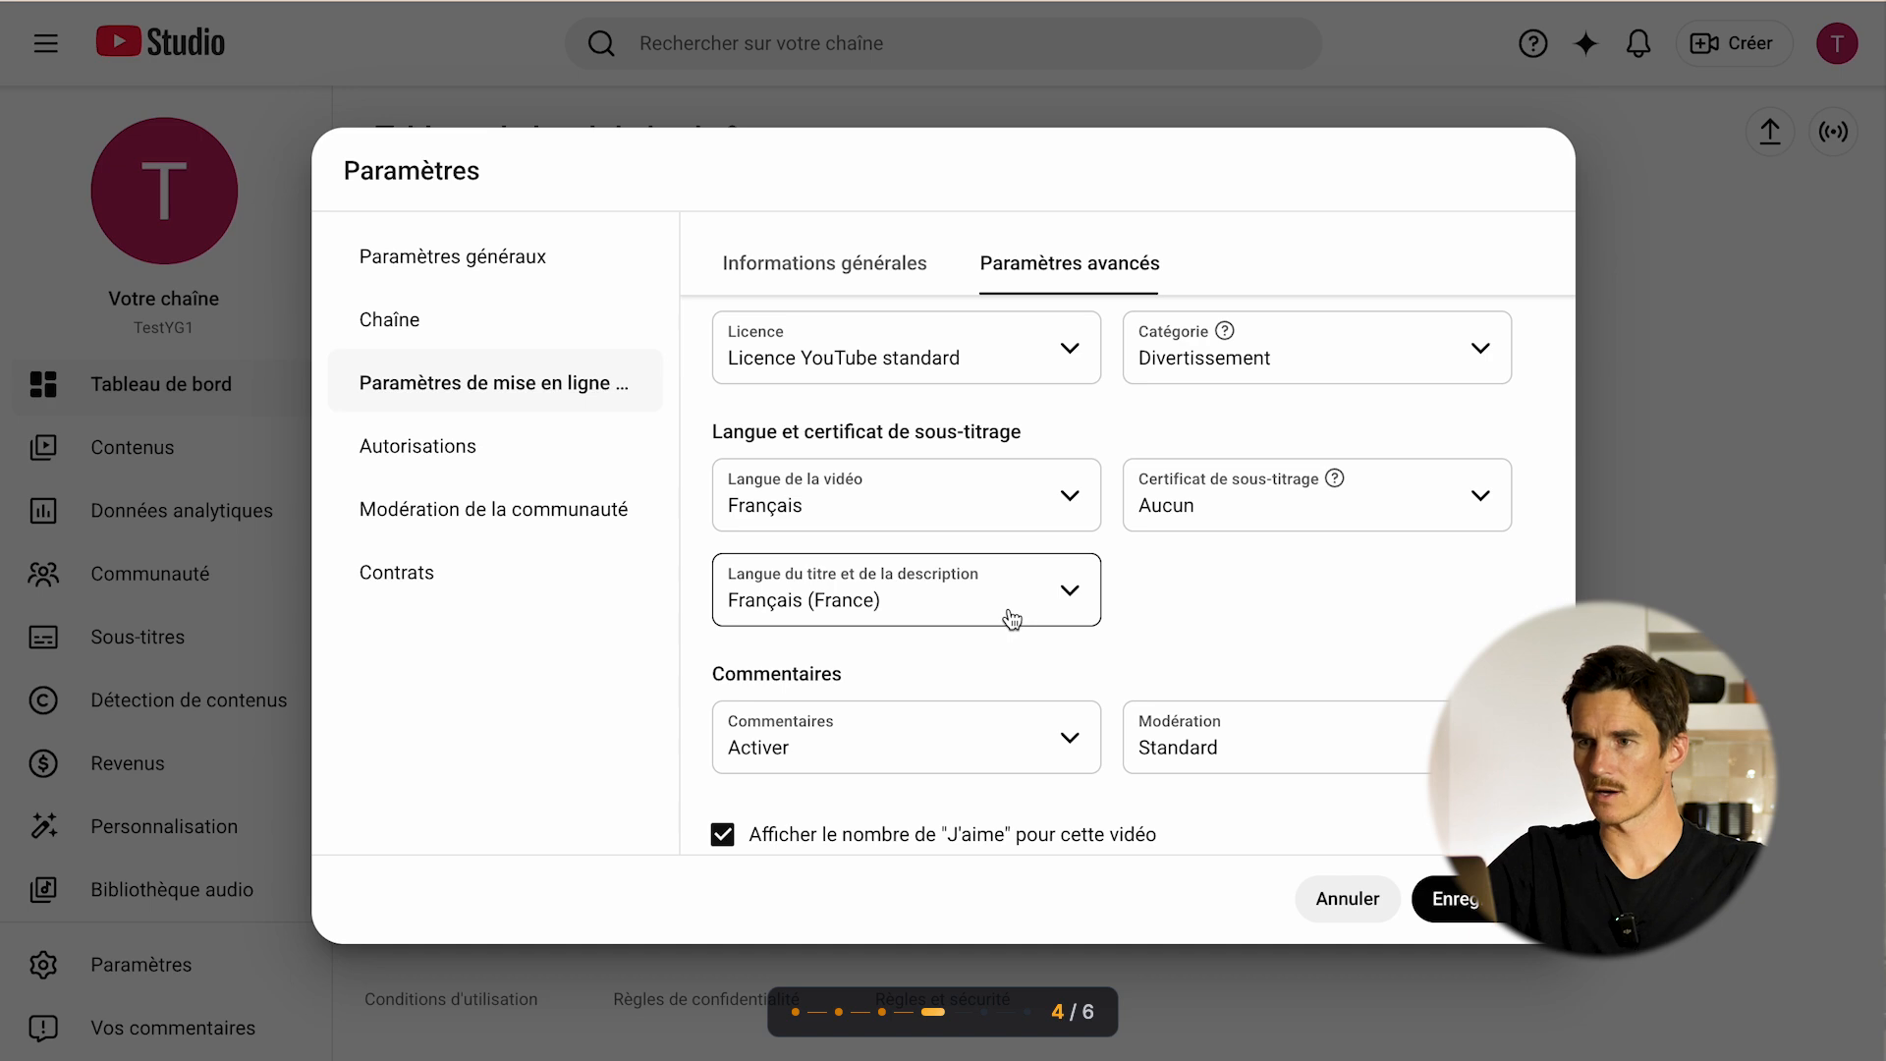
pyautogui.scroll(-1, 1011, 618)
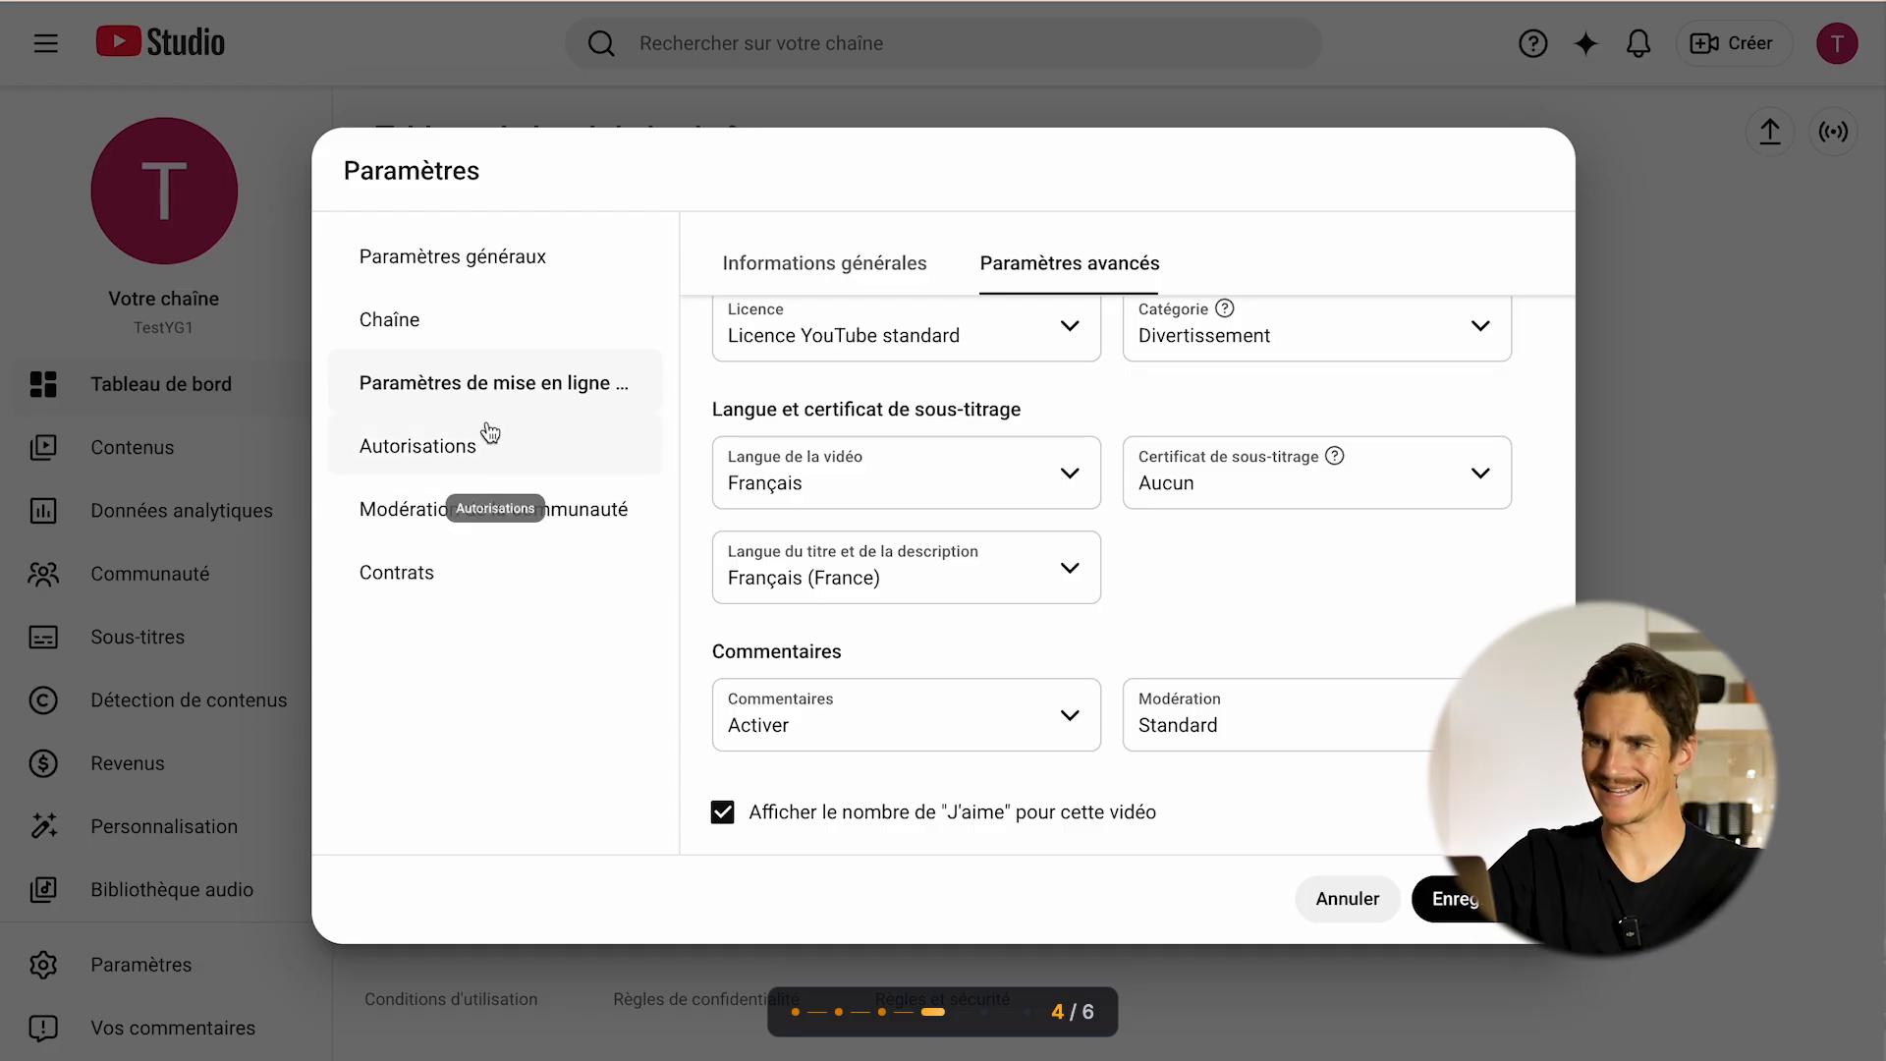
# - Review the channel permissions and the community moderation controls for comments, live chat and blocked words
pyautogui.click(534, 463)
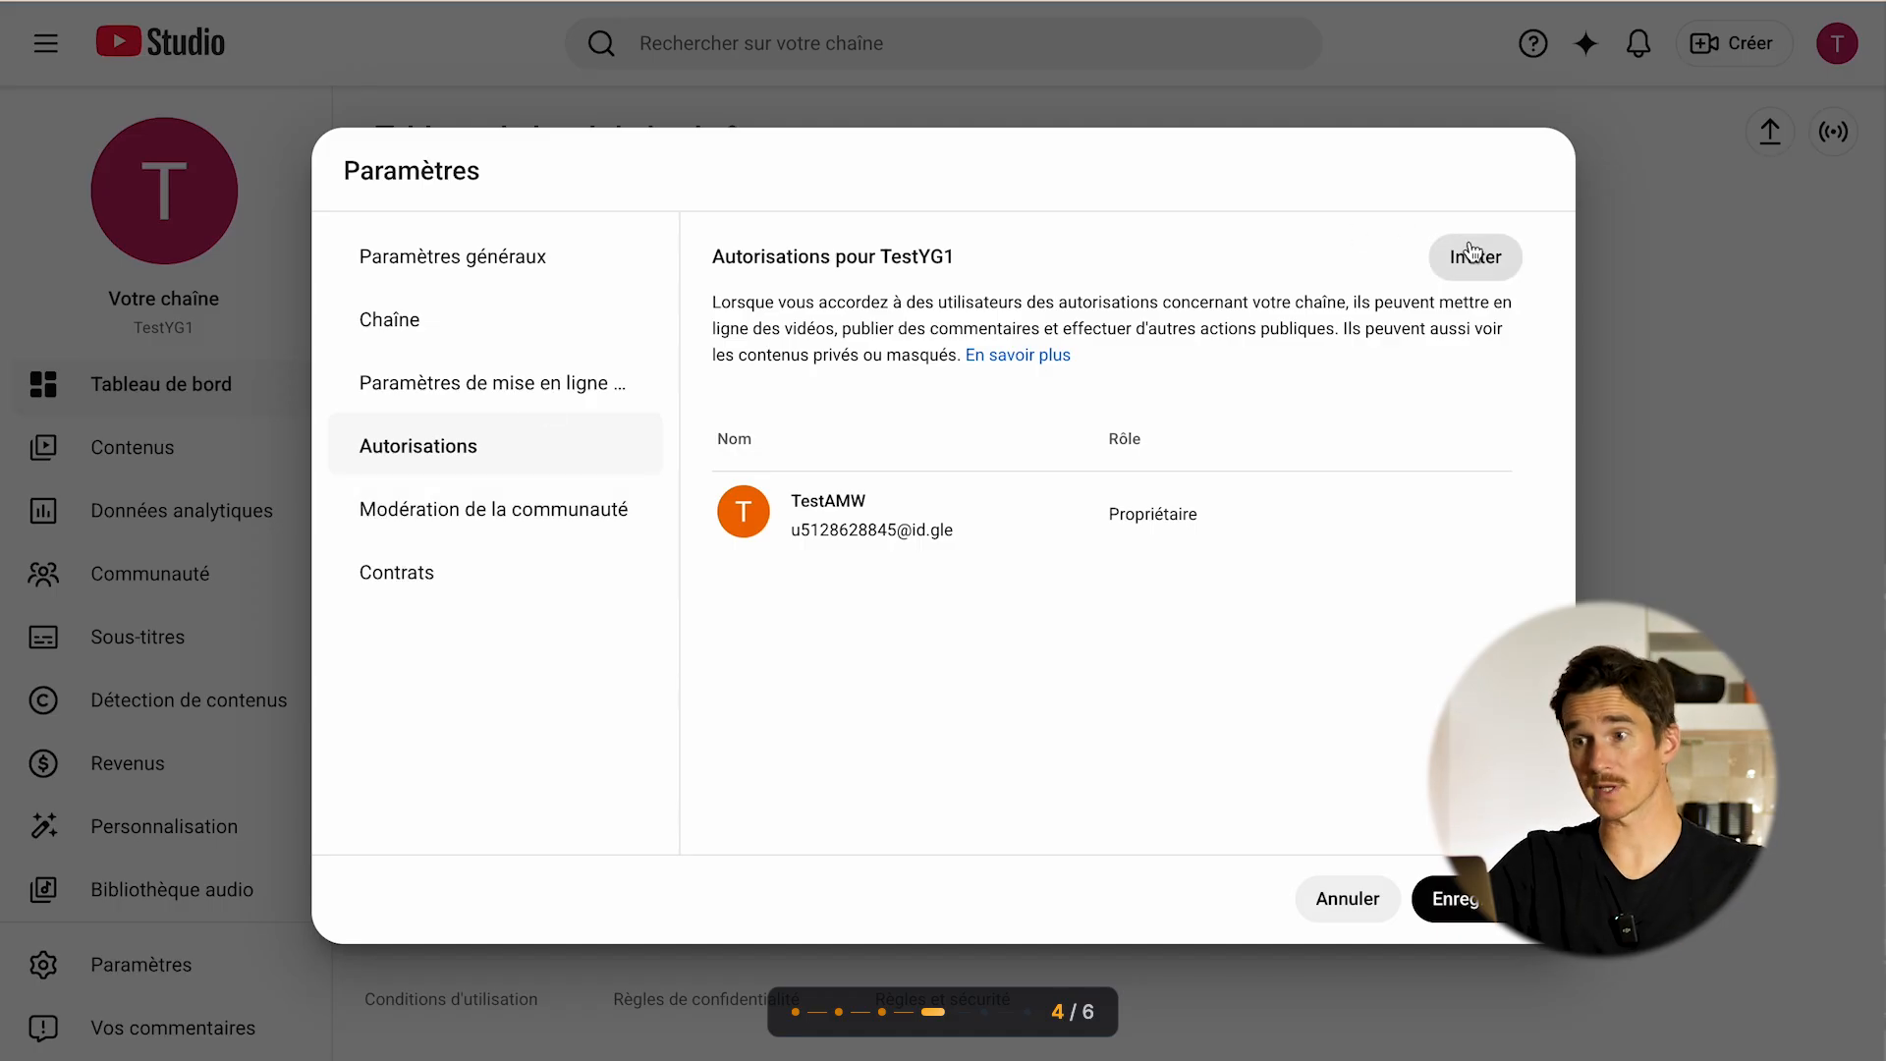
pyautogui.click(481, 510)
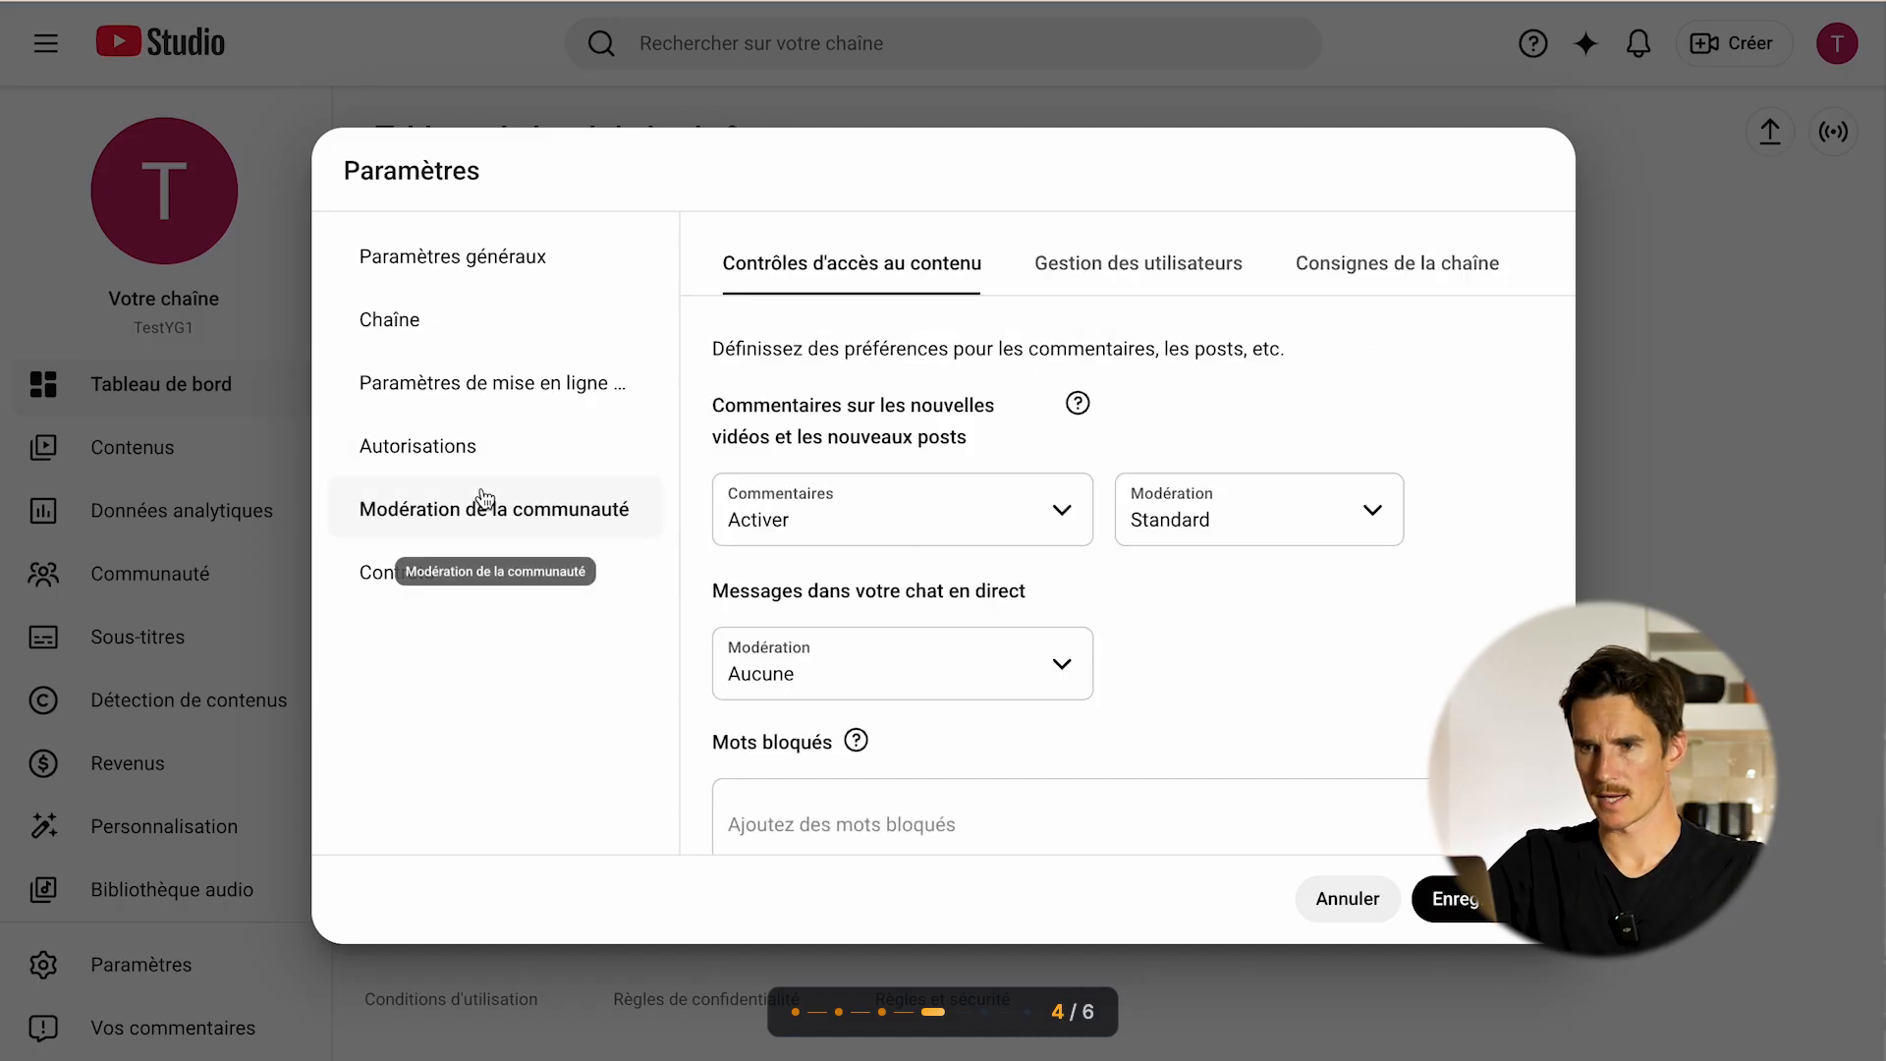
pyautogui.scroll(-2, 962, 699)
pyautogui.scroll(2, 962, 699)
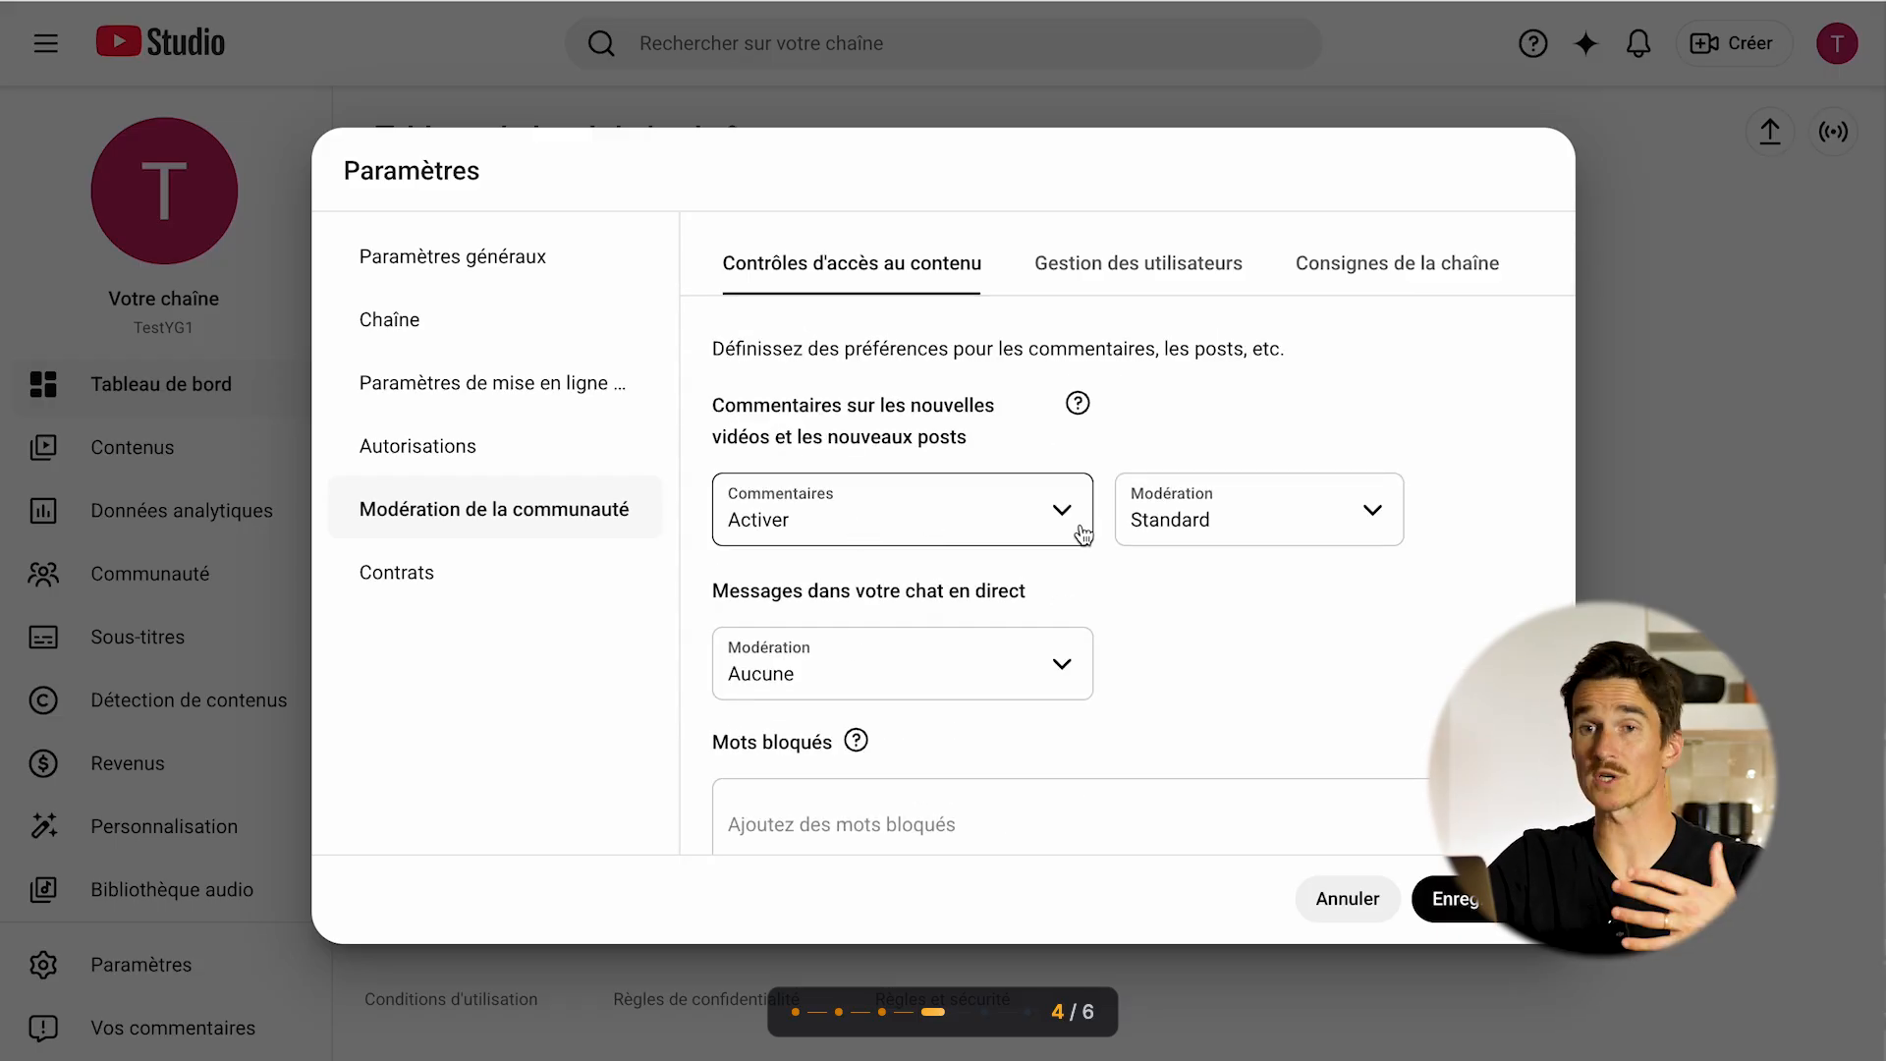
pyautogui.scroll(-2, 917, 700)
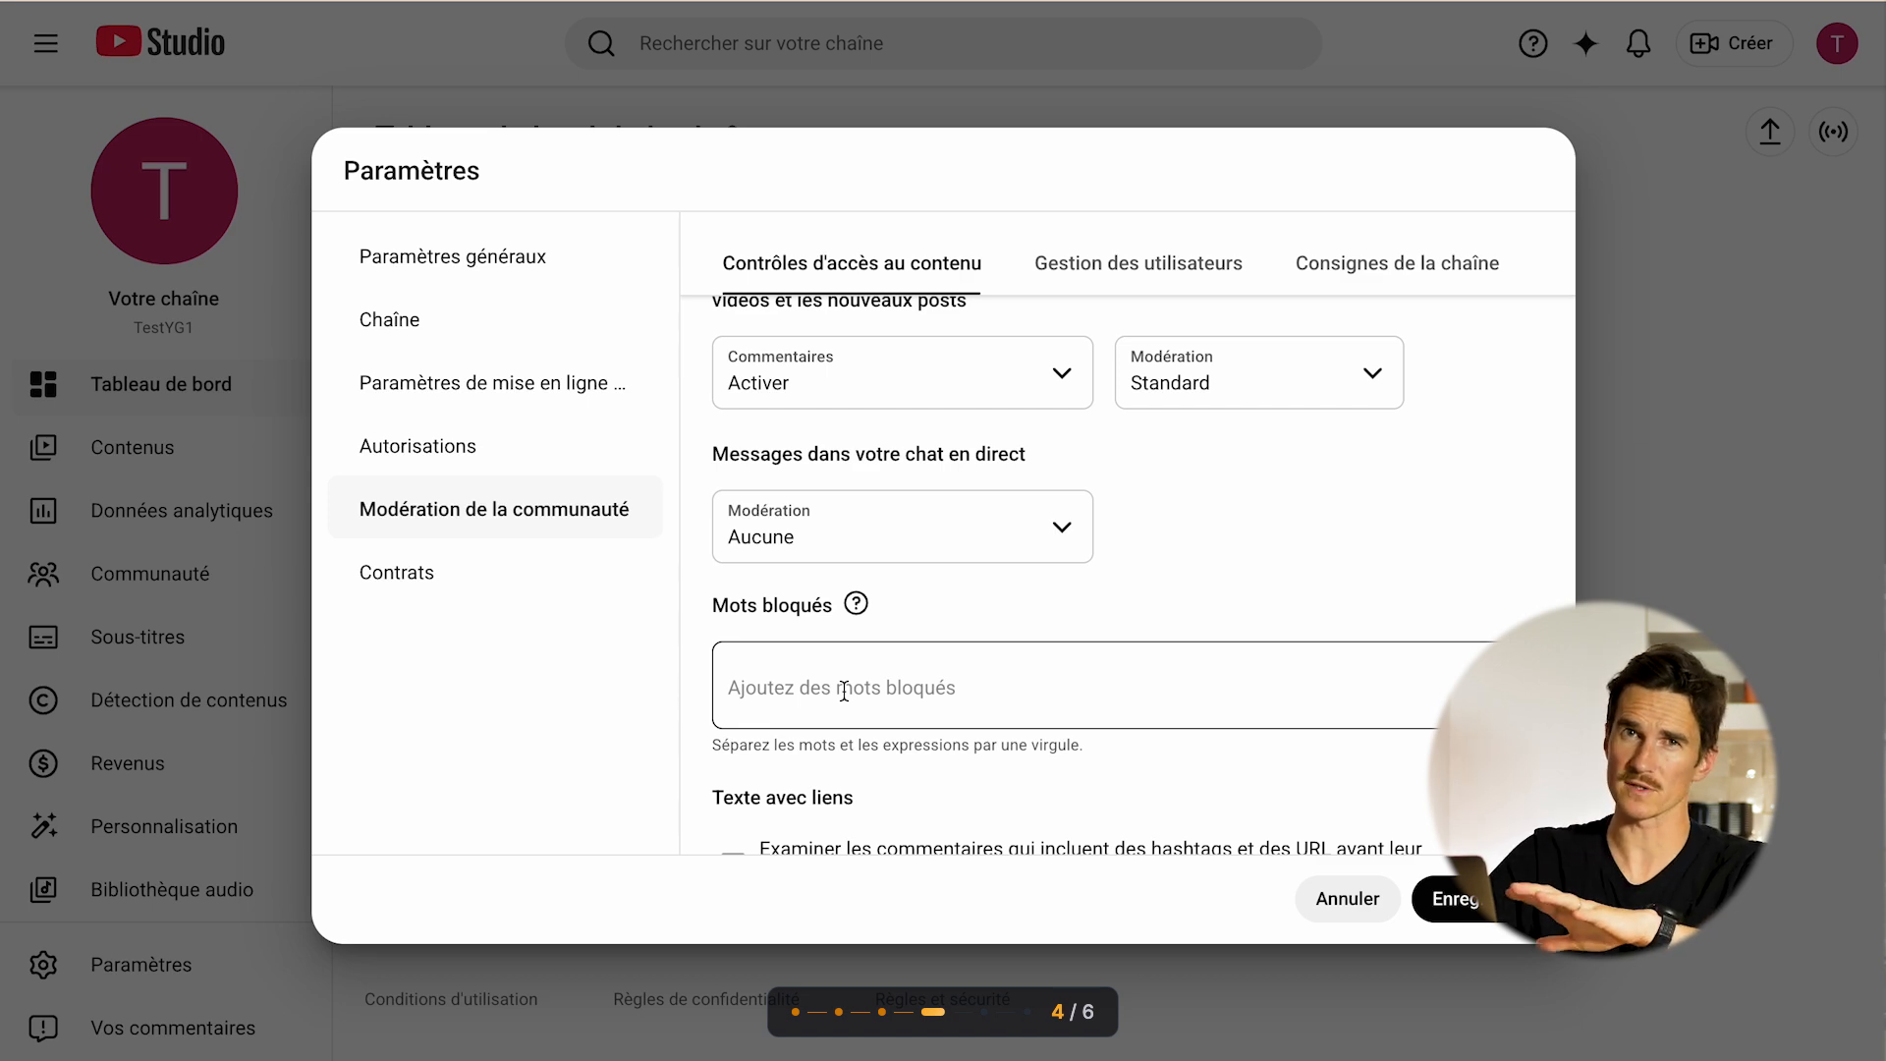
# - Examine the user management options in the community moderation settings for managing moderators, standard moderators and approved users
pyautogui.click(1150, 264)
pyautogui.scroll(1, 1034, 627)
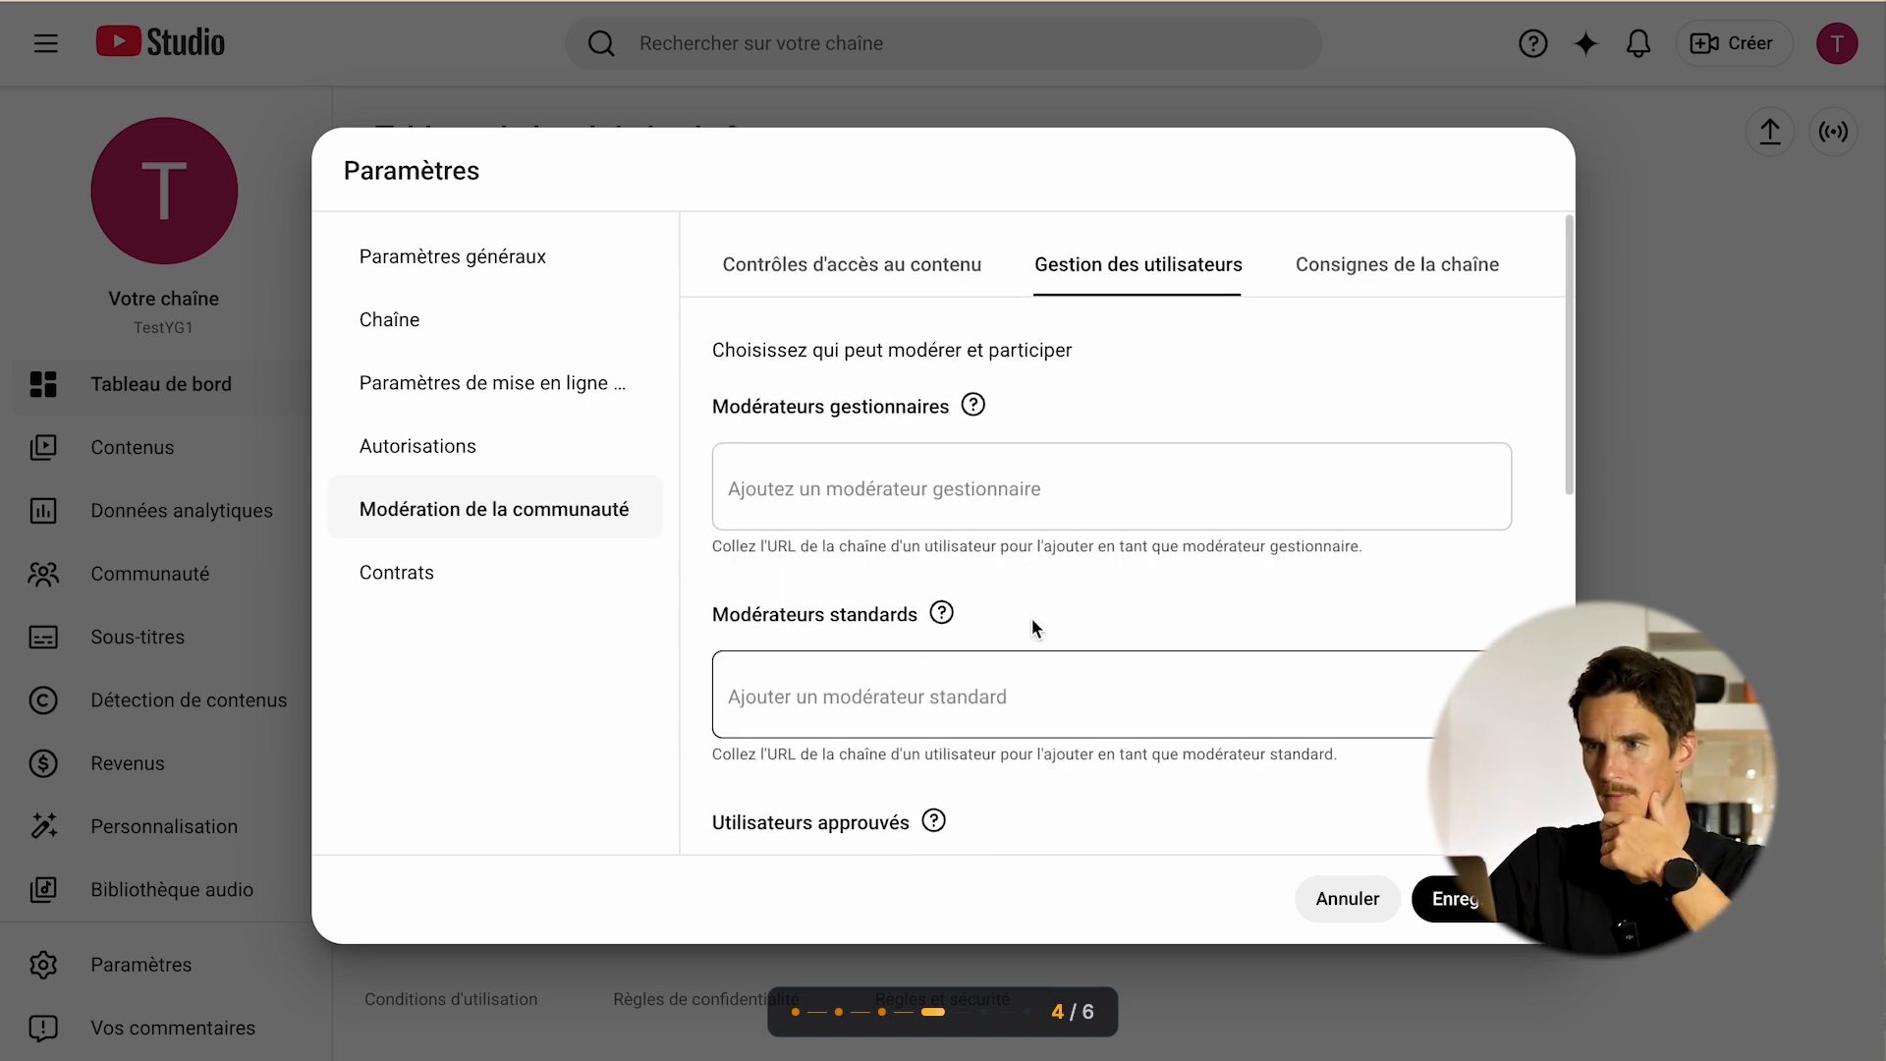
pyautogui.scroll(-1, 1033, 627)
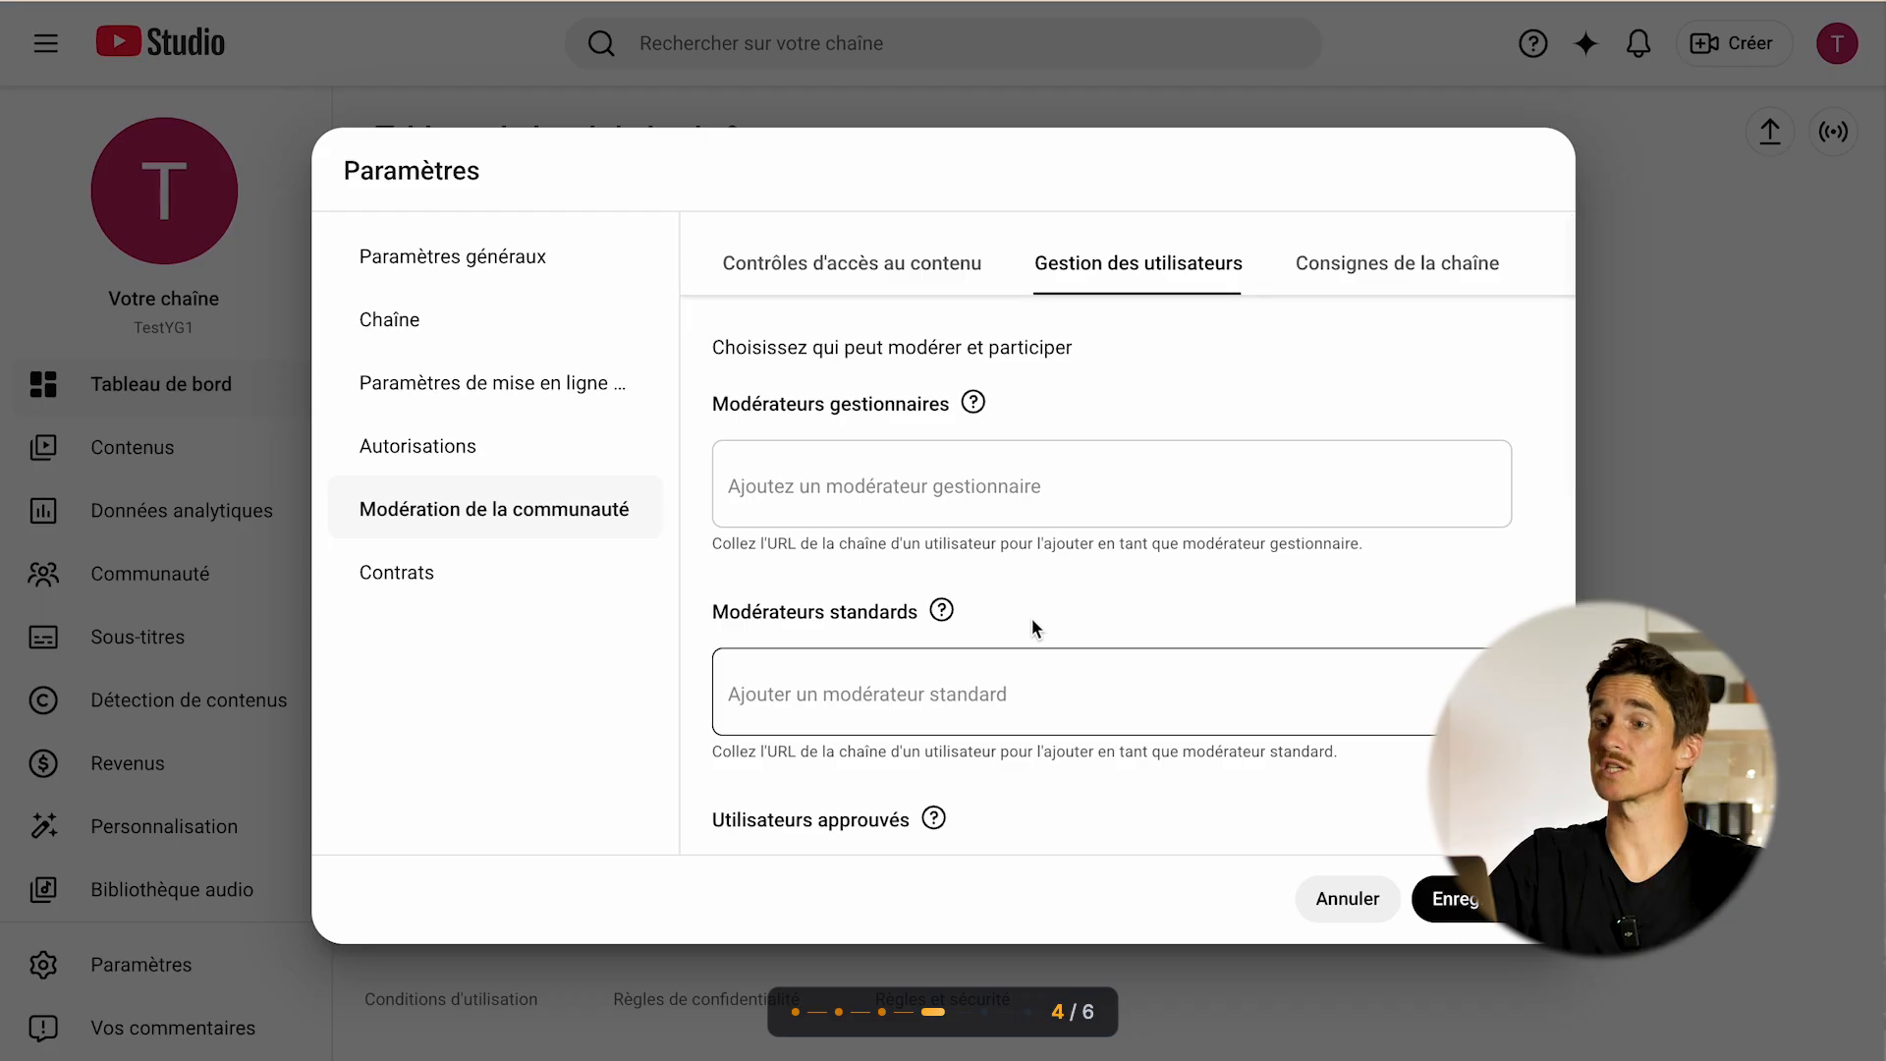
pyautogui.scroll(-1, 1032, 621)
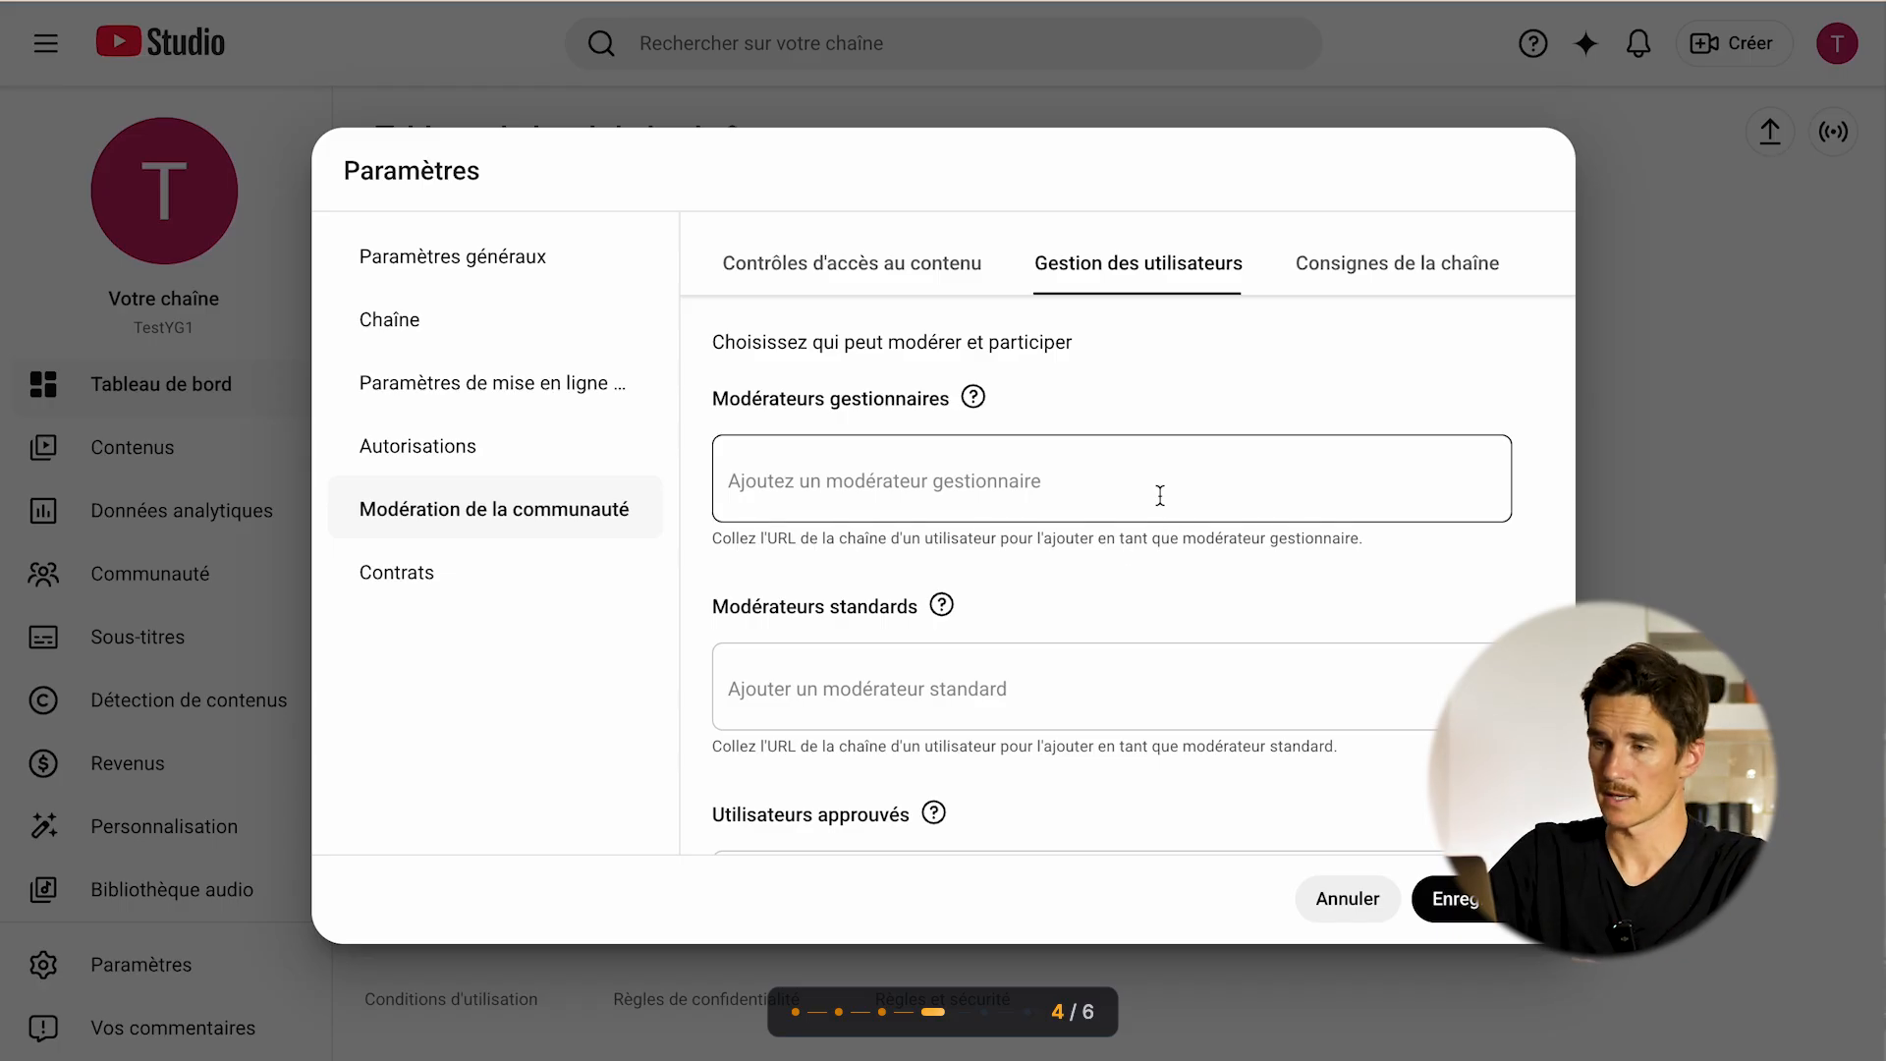
# - Review the channel guidelines and the contracts section, and save the channel settings
pyautogui.click(1459, 282)
pyautogui.scroll(-2, 1122, 686)
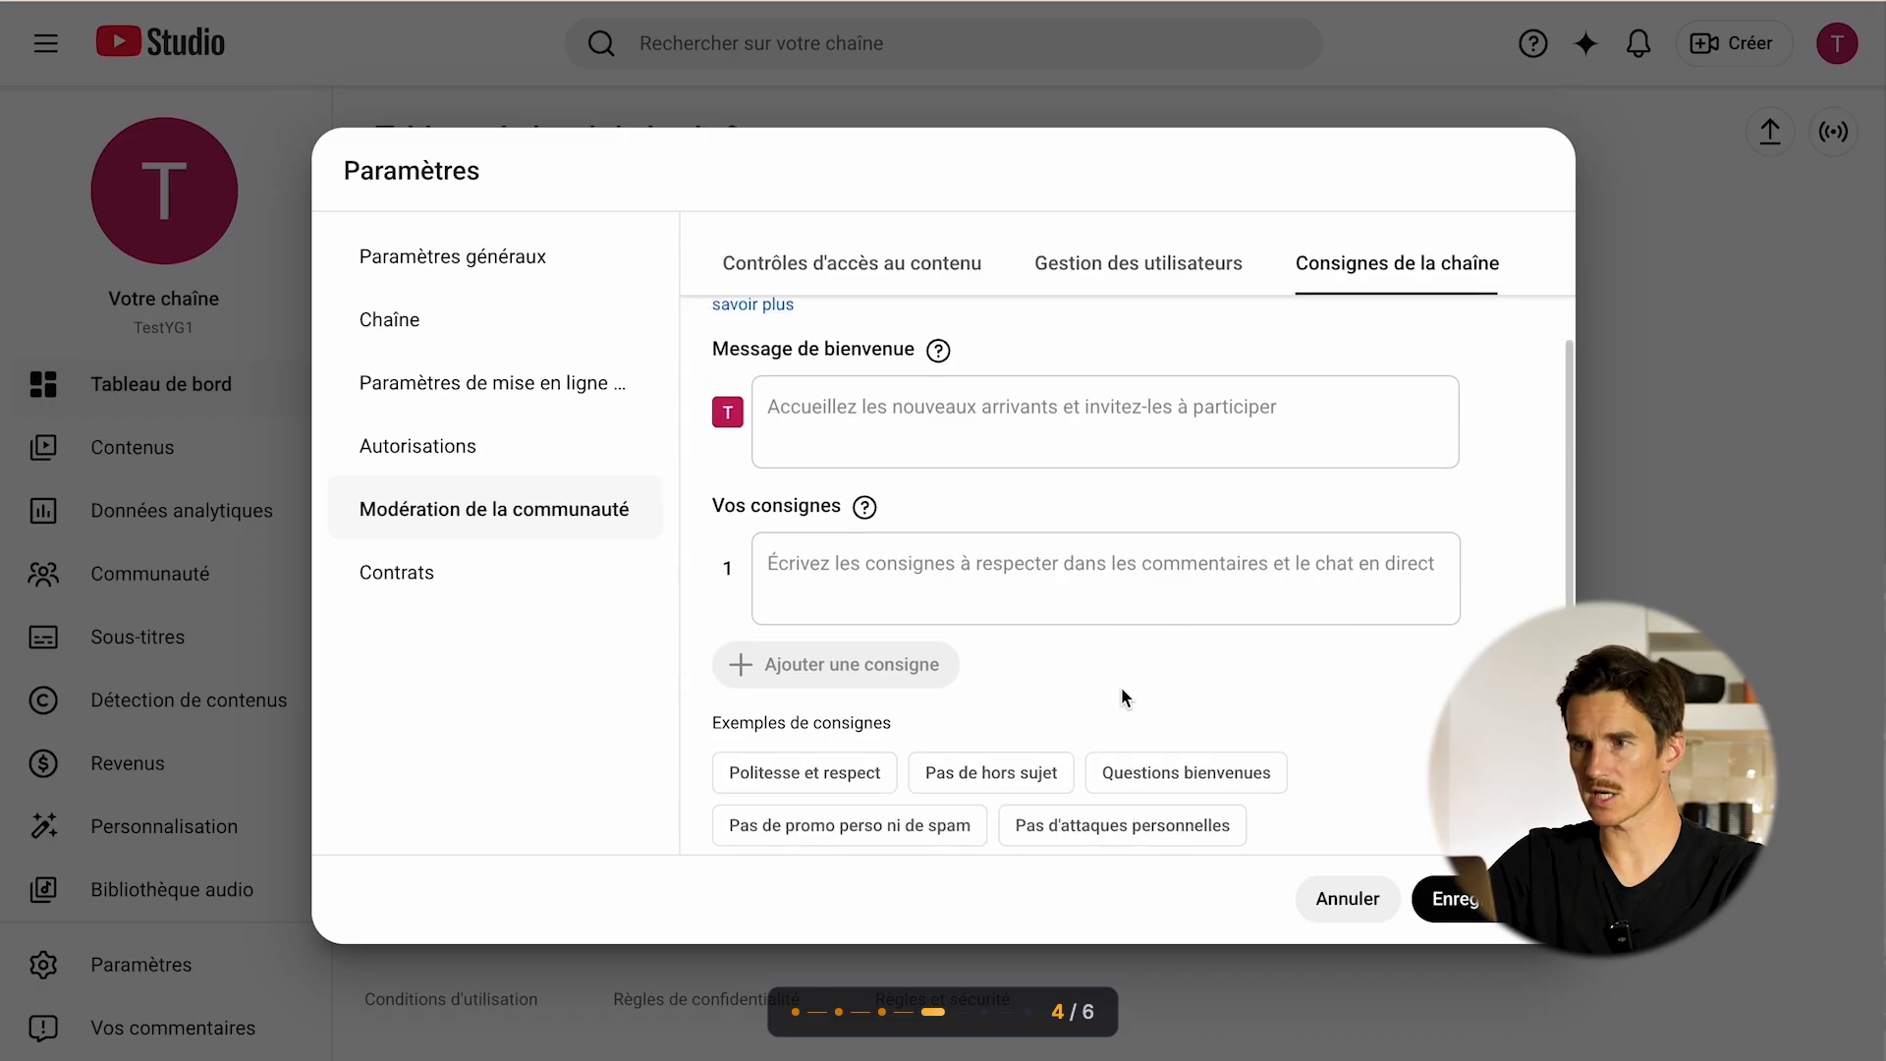
pyautogui.click(432, 581)
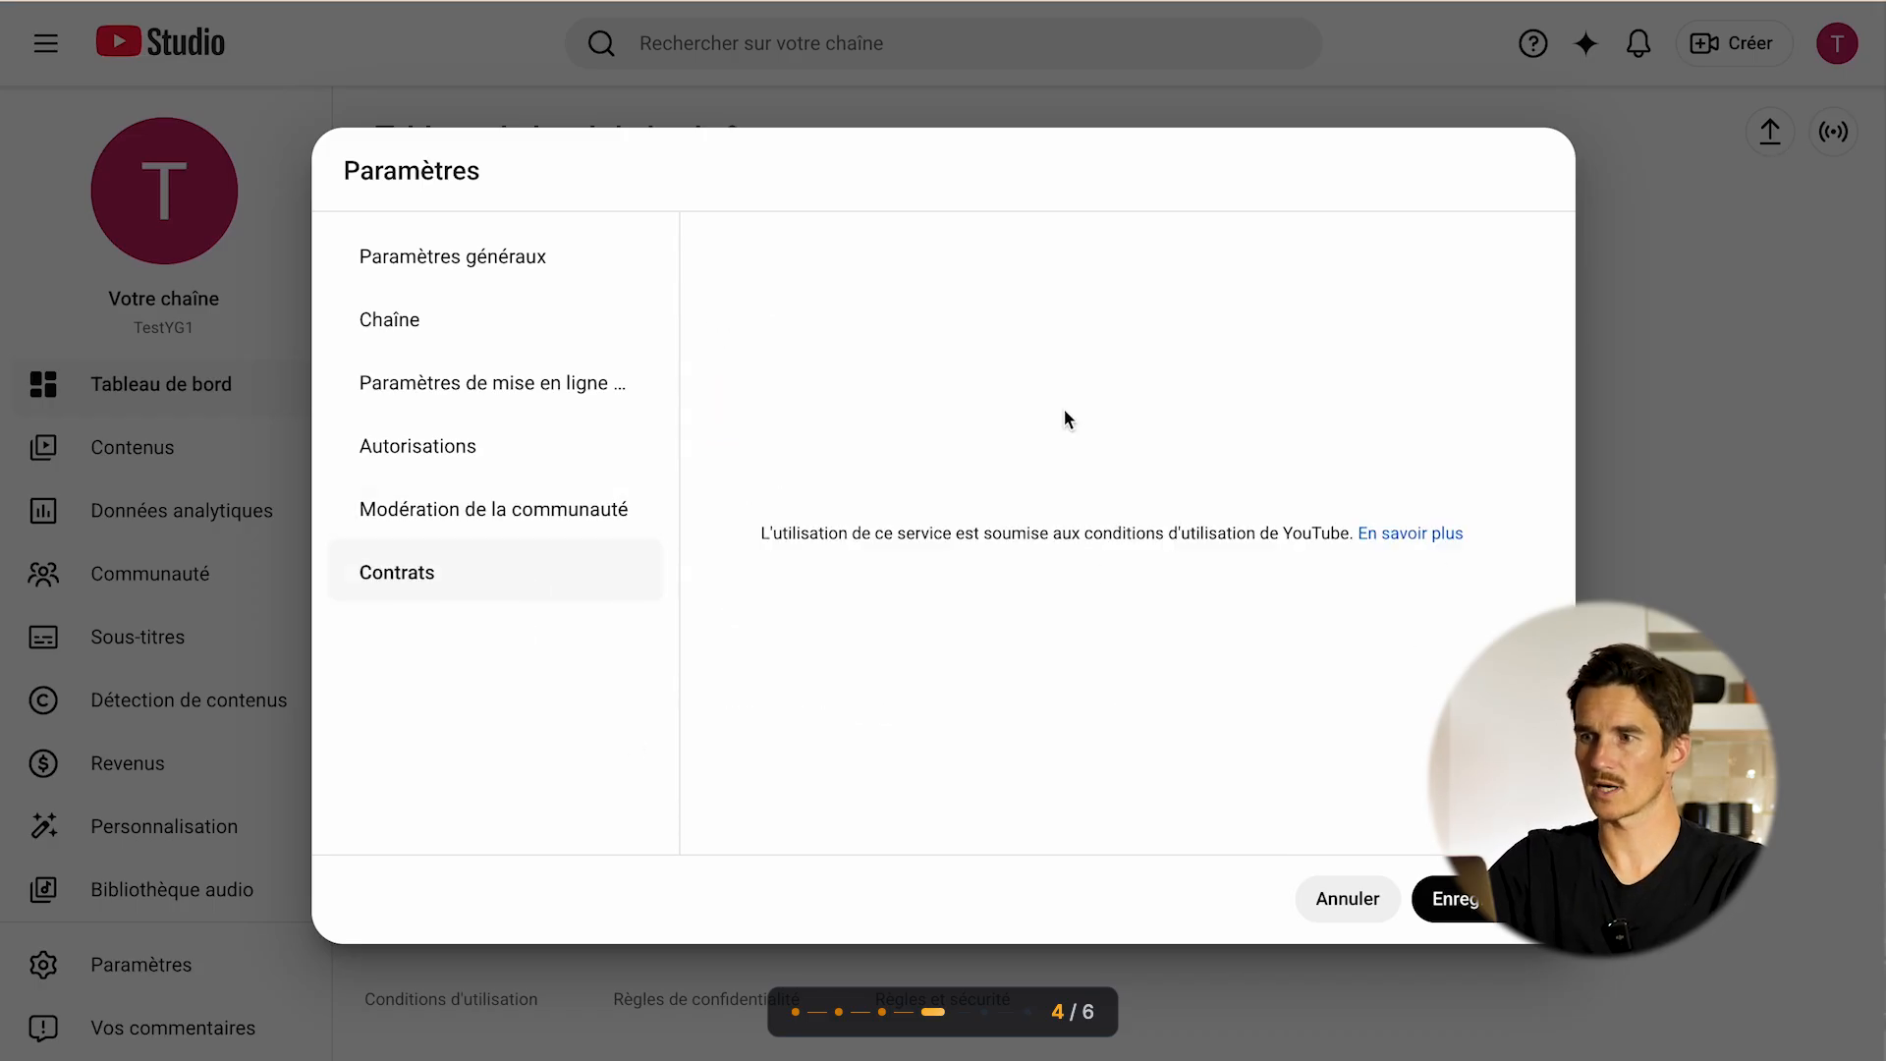
pyautogui.click(1483, 914)
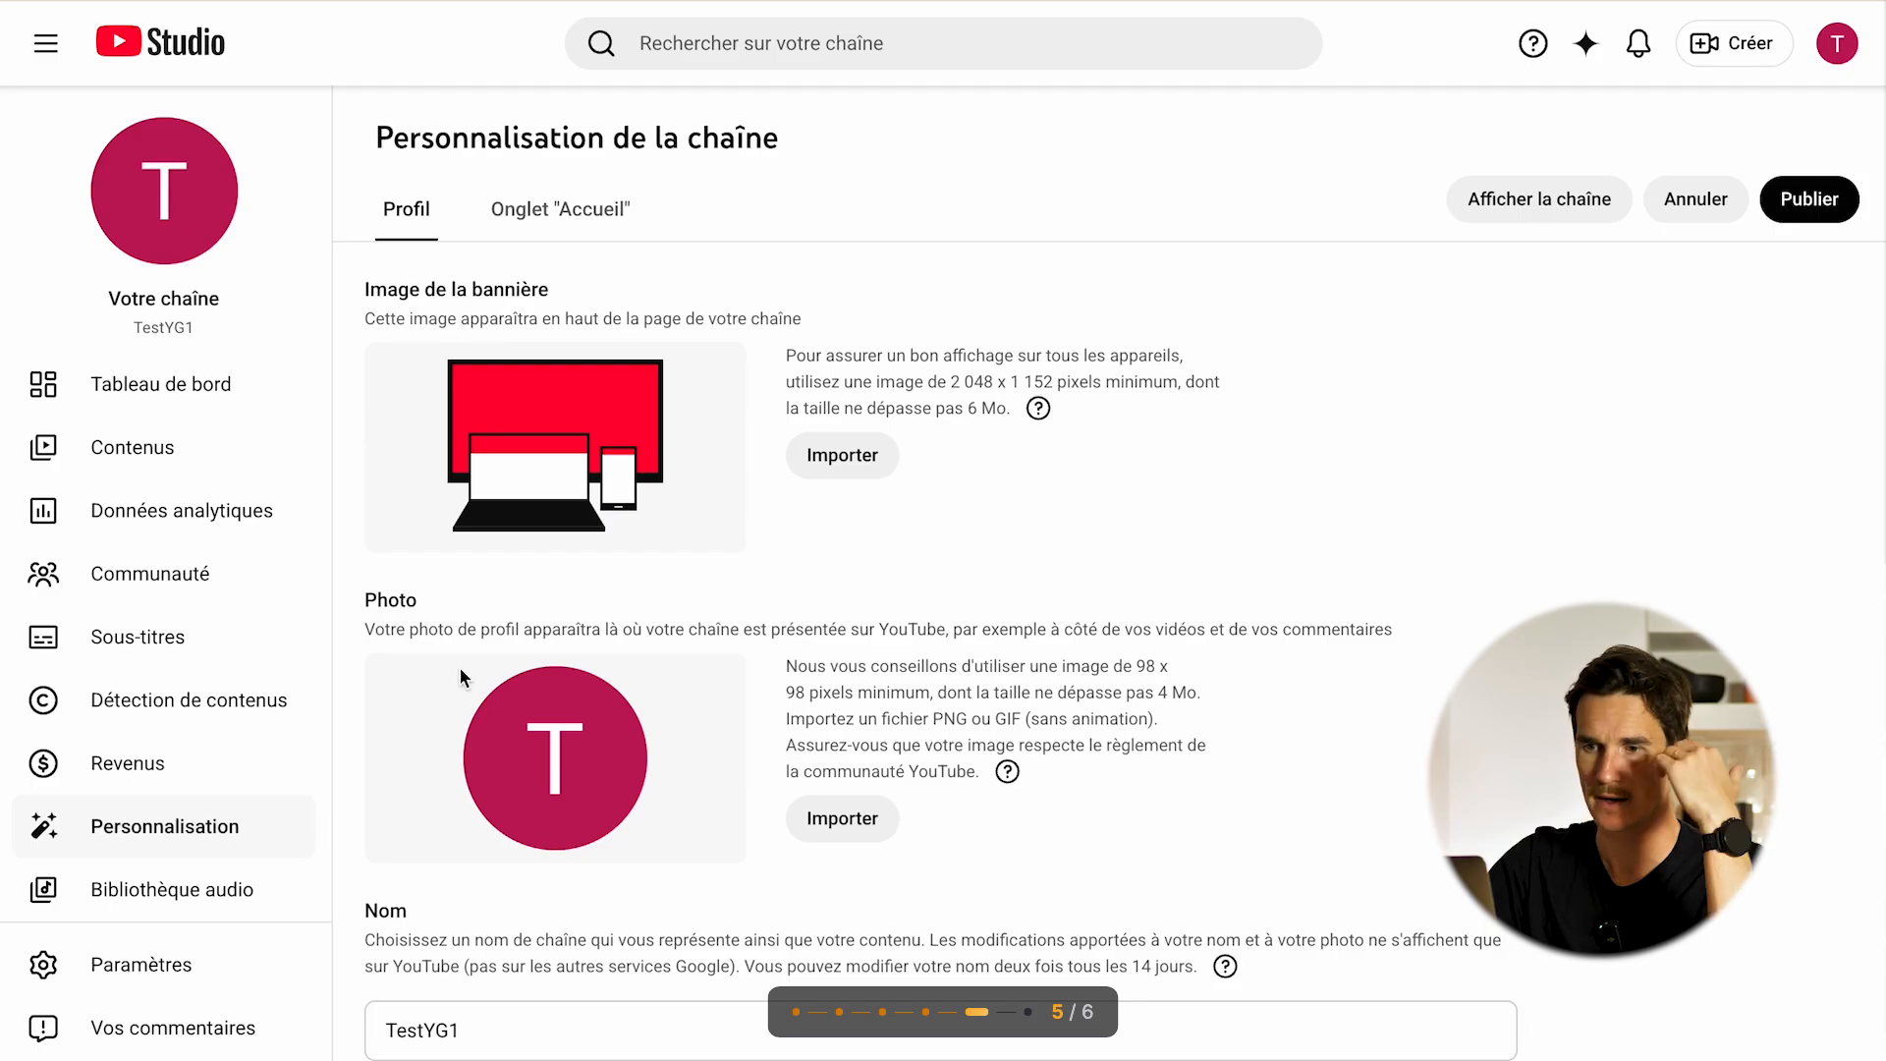
# - Examine the channel customization profile fields, including banner image, photo, name, handle, pronouns, description and channel URL
pyautogui.scroll(-9, 515, 717)
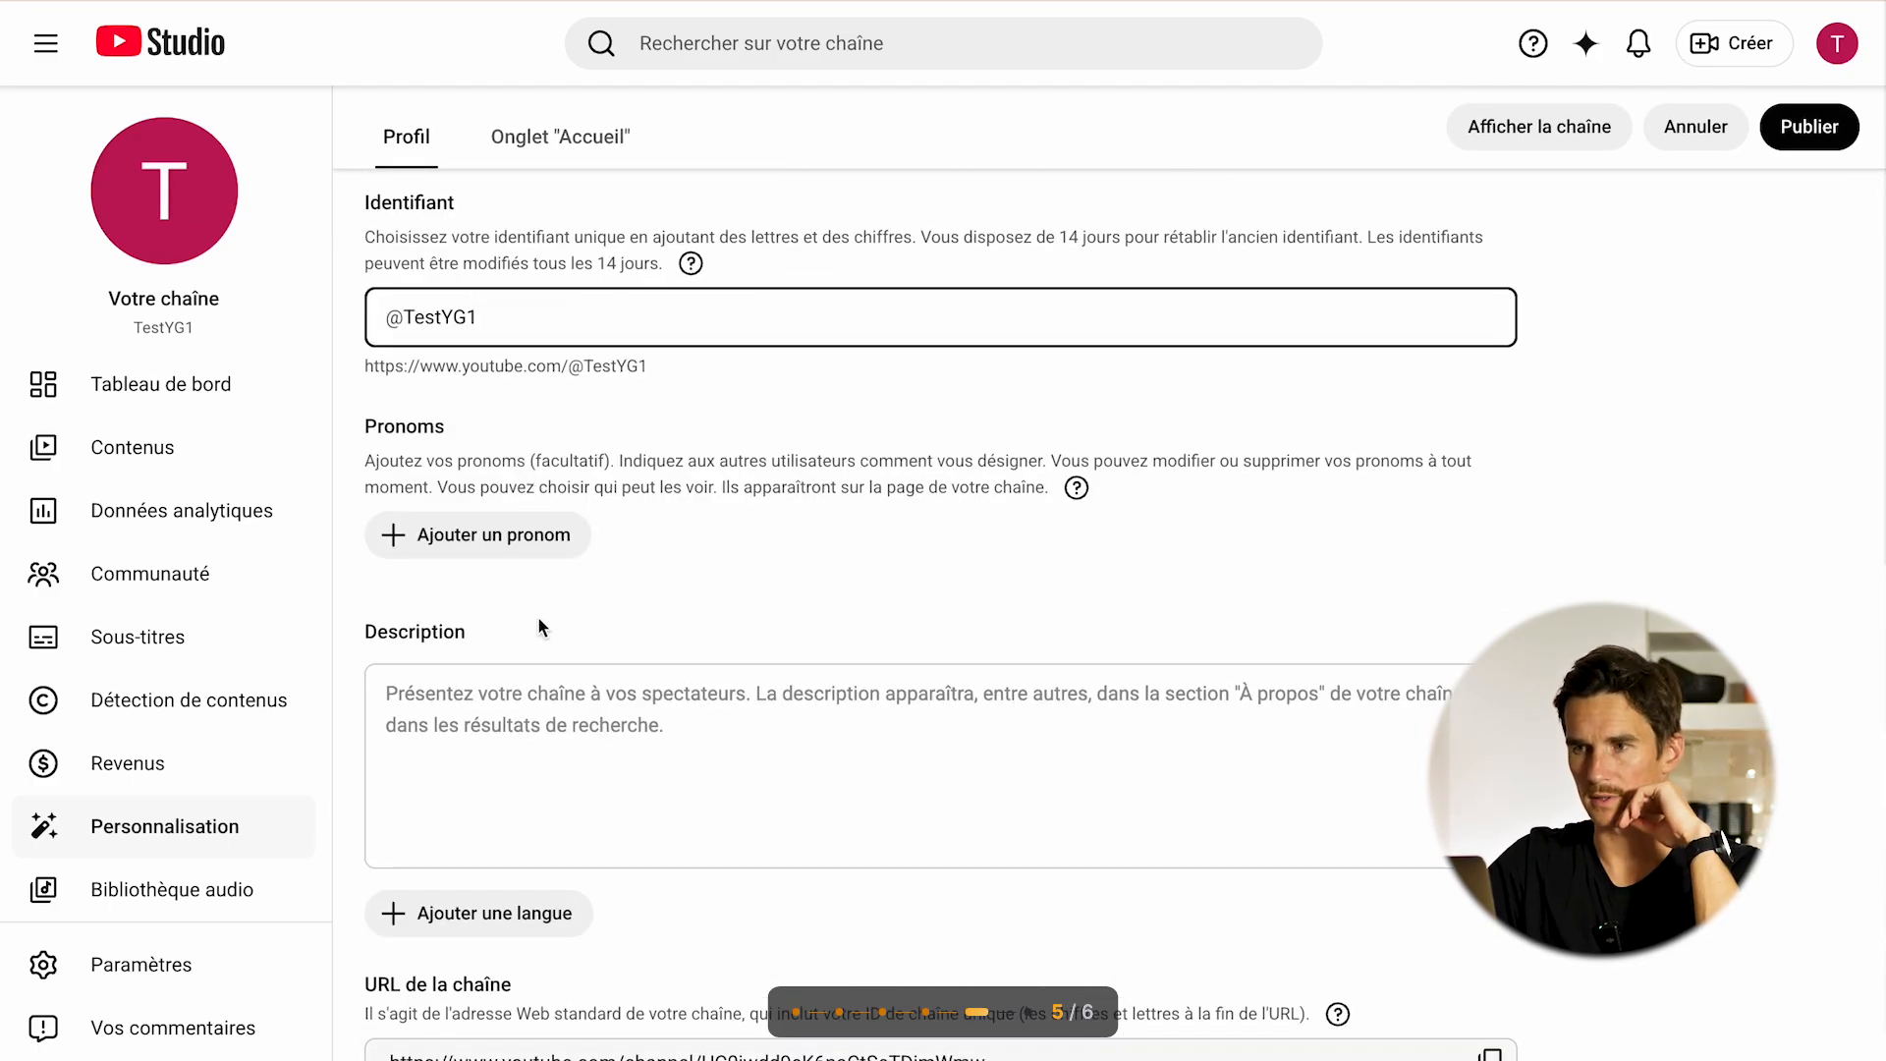
pyautogui.scroll(1, 471, 303)
pyautogui.scroll(-1, 454, 319)
pyautogui.click(563, 714)
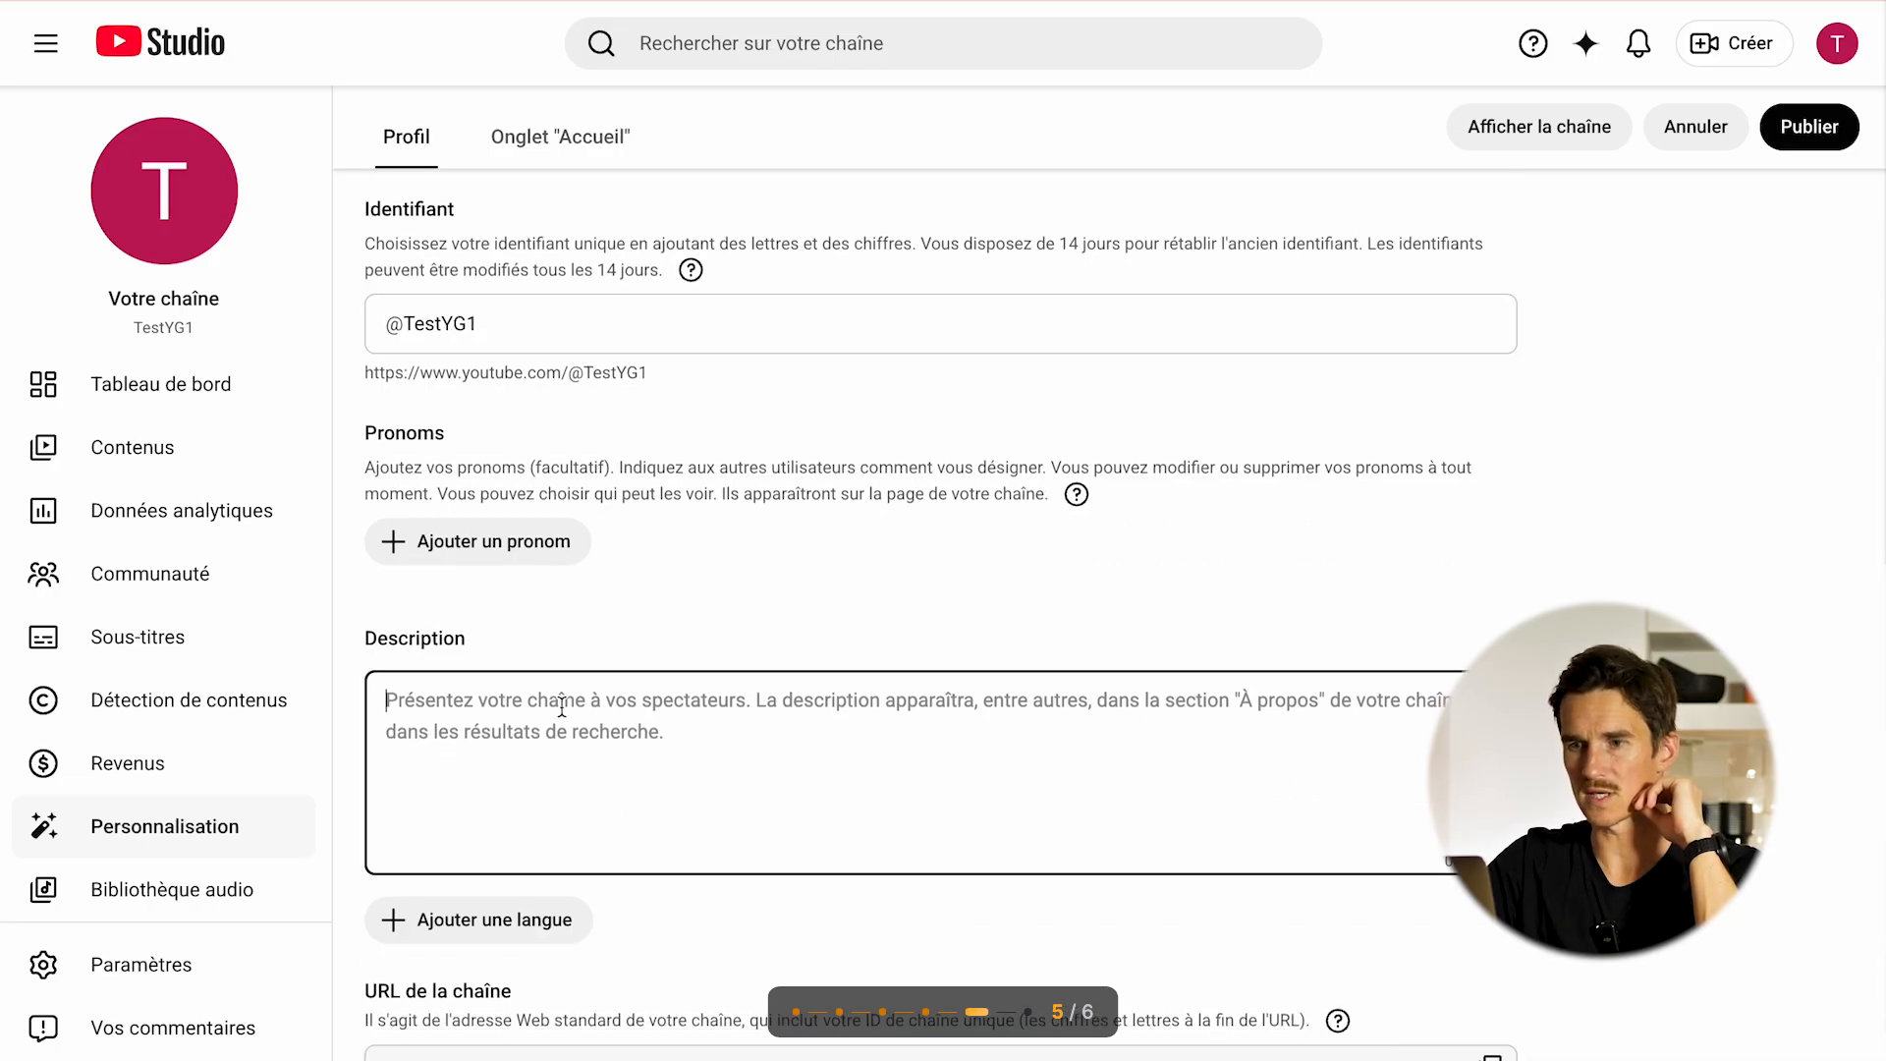
pyautogui.scroll(-1, 562, 714)
pyautogui.scroll(-2, 563, 712)
pyautogui.scroll(6, 560, 705)
pyautogui.scroll(3, 561, 707)
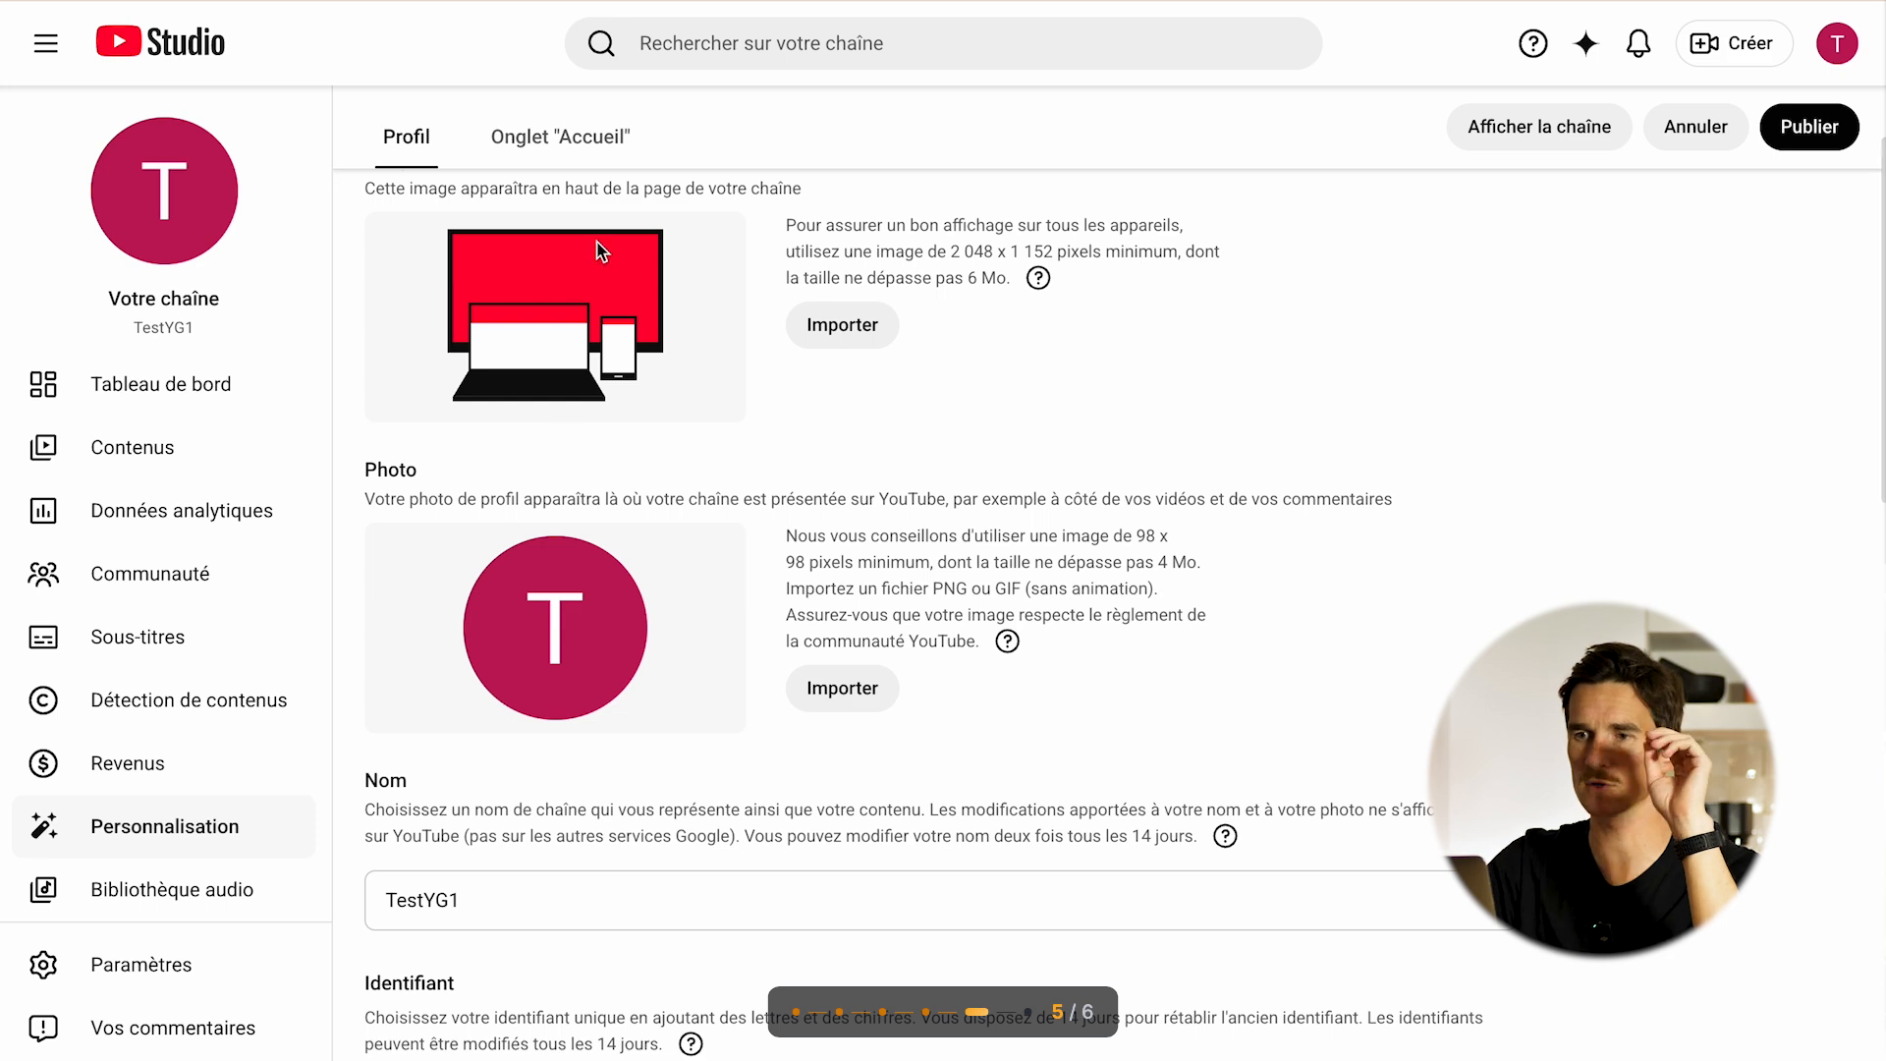
pyautogui.scroll(2, 601, 247)
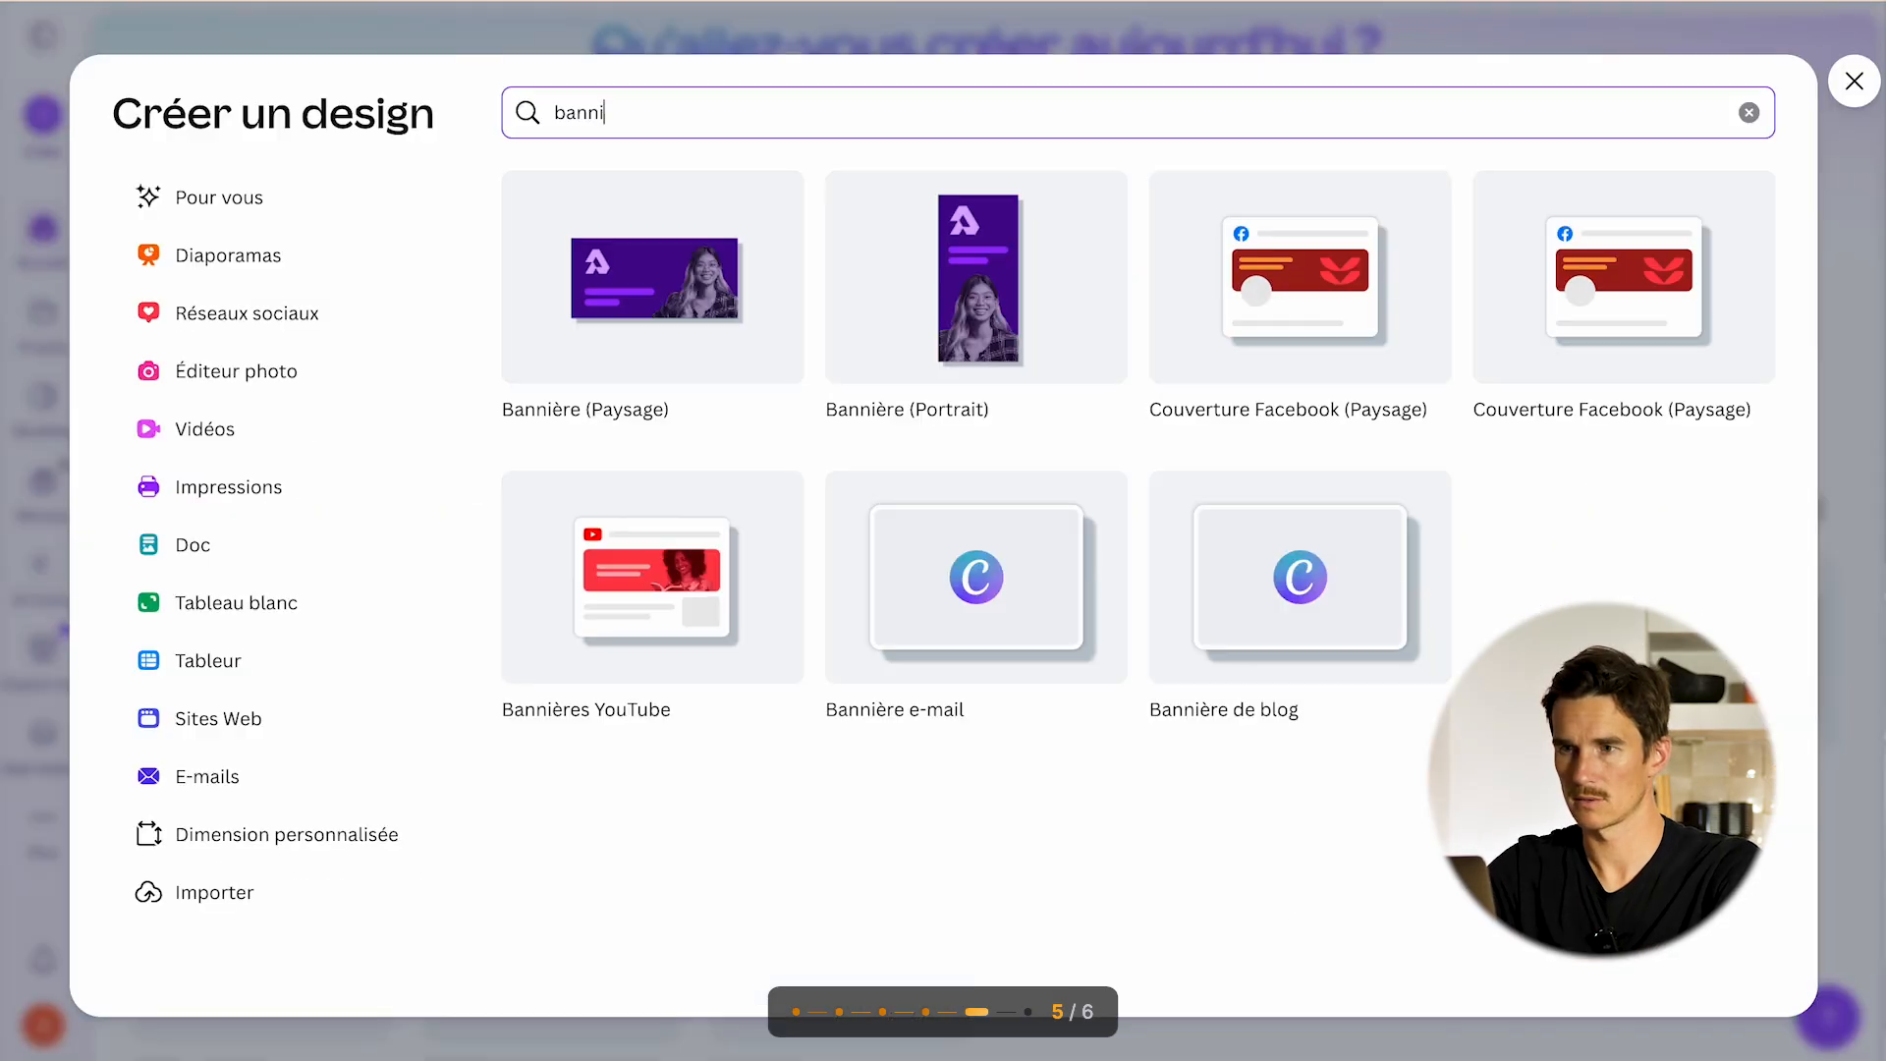
# - Switch to Canva, create a new Bannières YouTube design and browse the banner templates
pyautogui.click(596, 611)
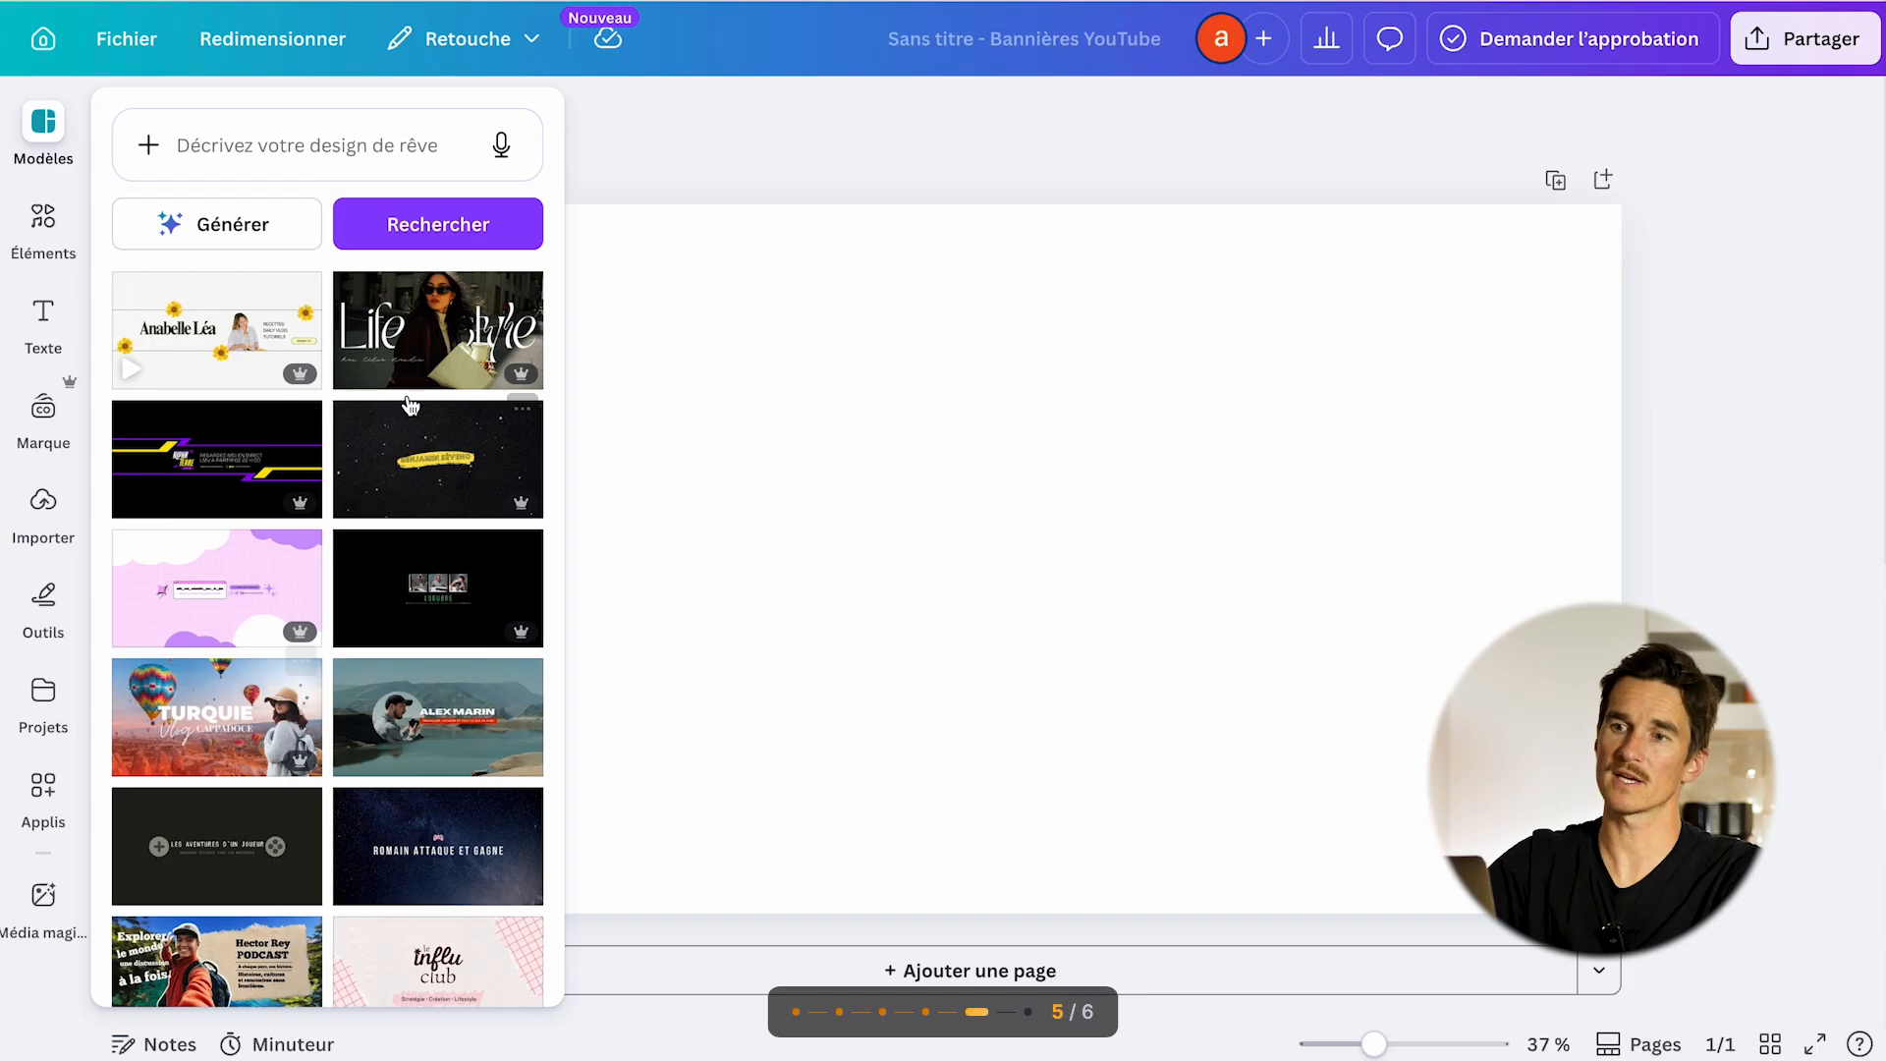
pyautogui.scroll(-2, 371, 840)
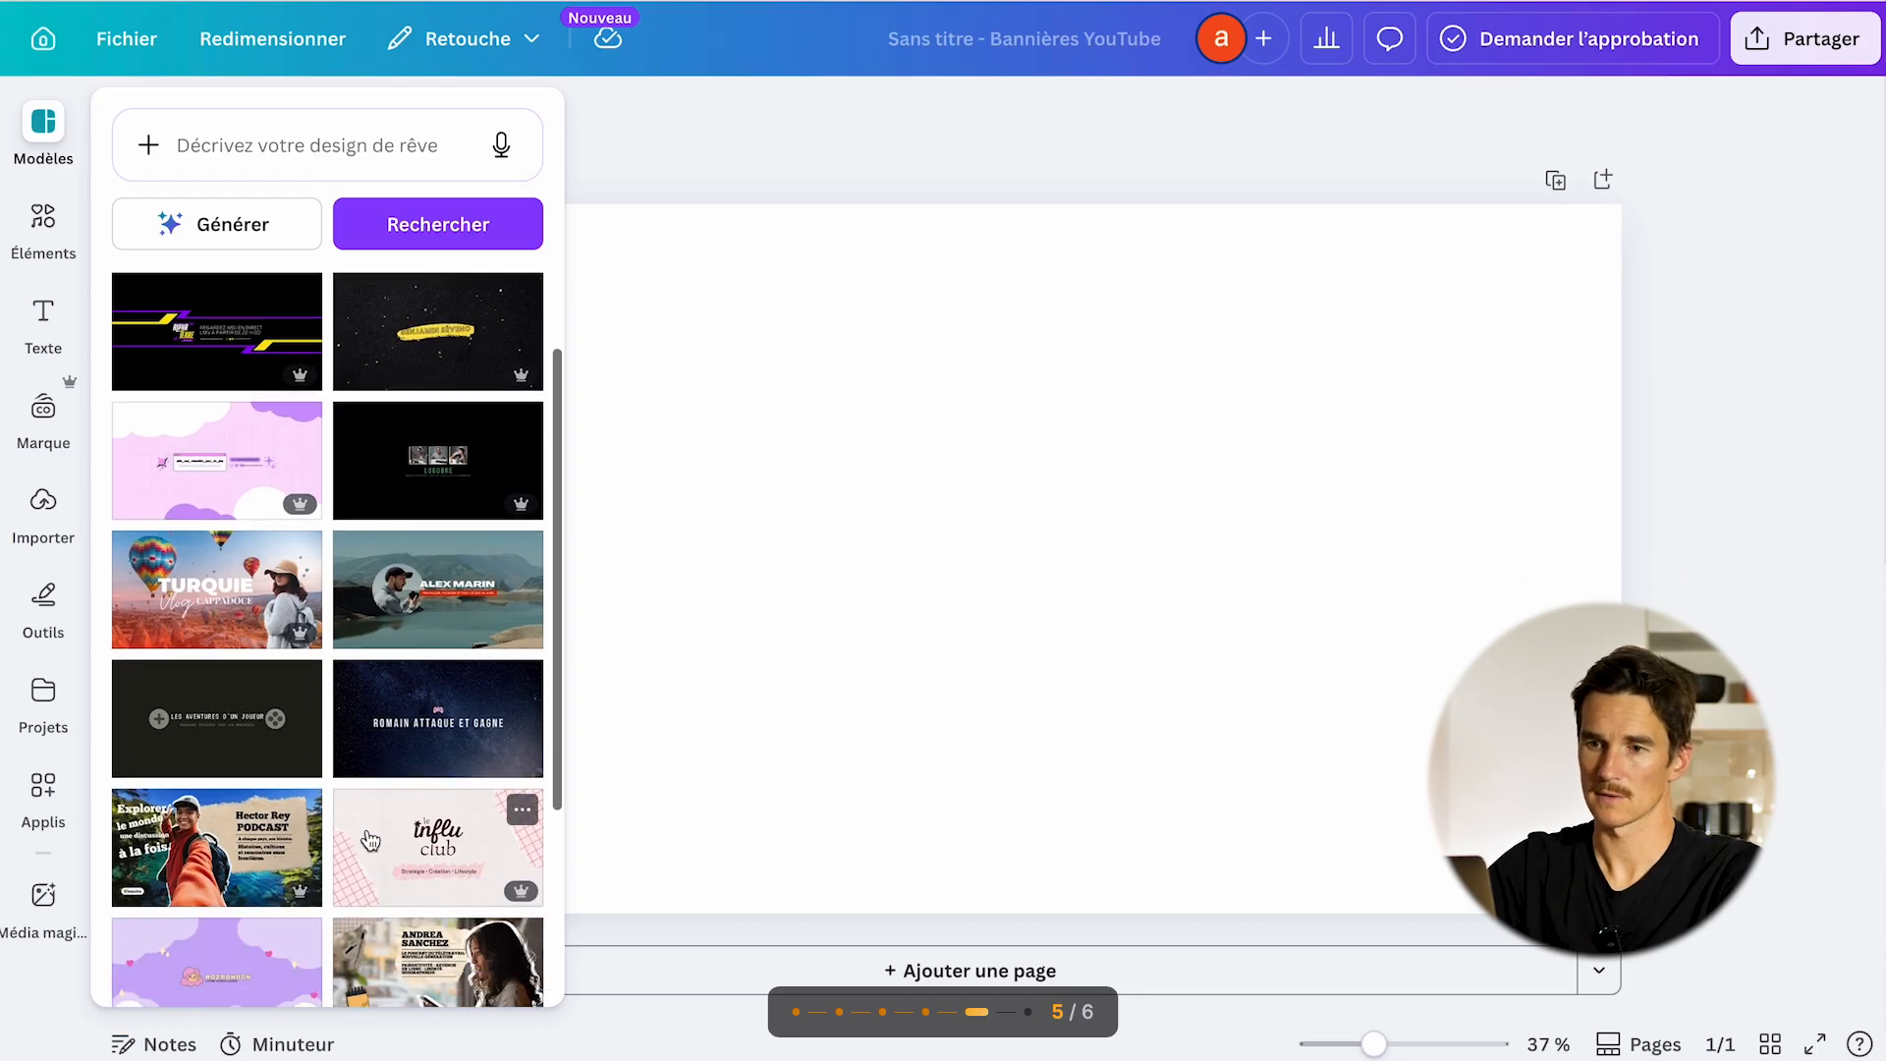
pyautogui.scroll(-1, 370, 840)
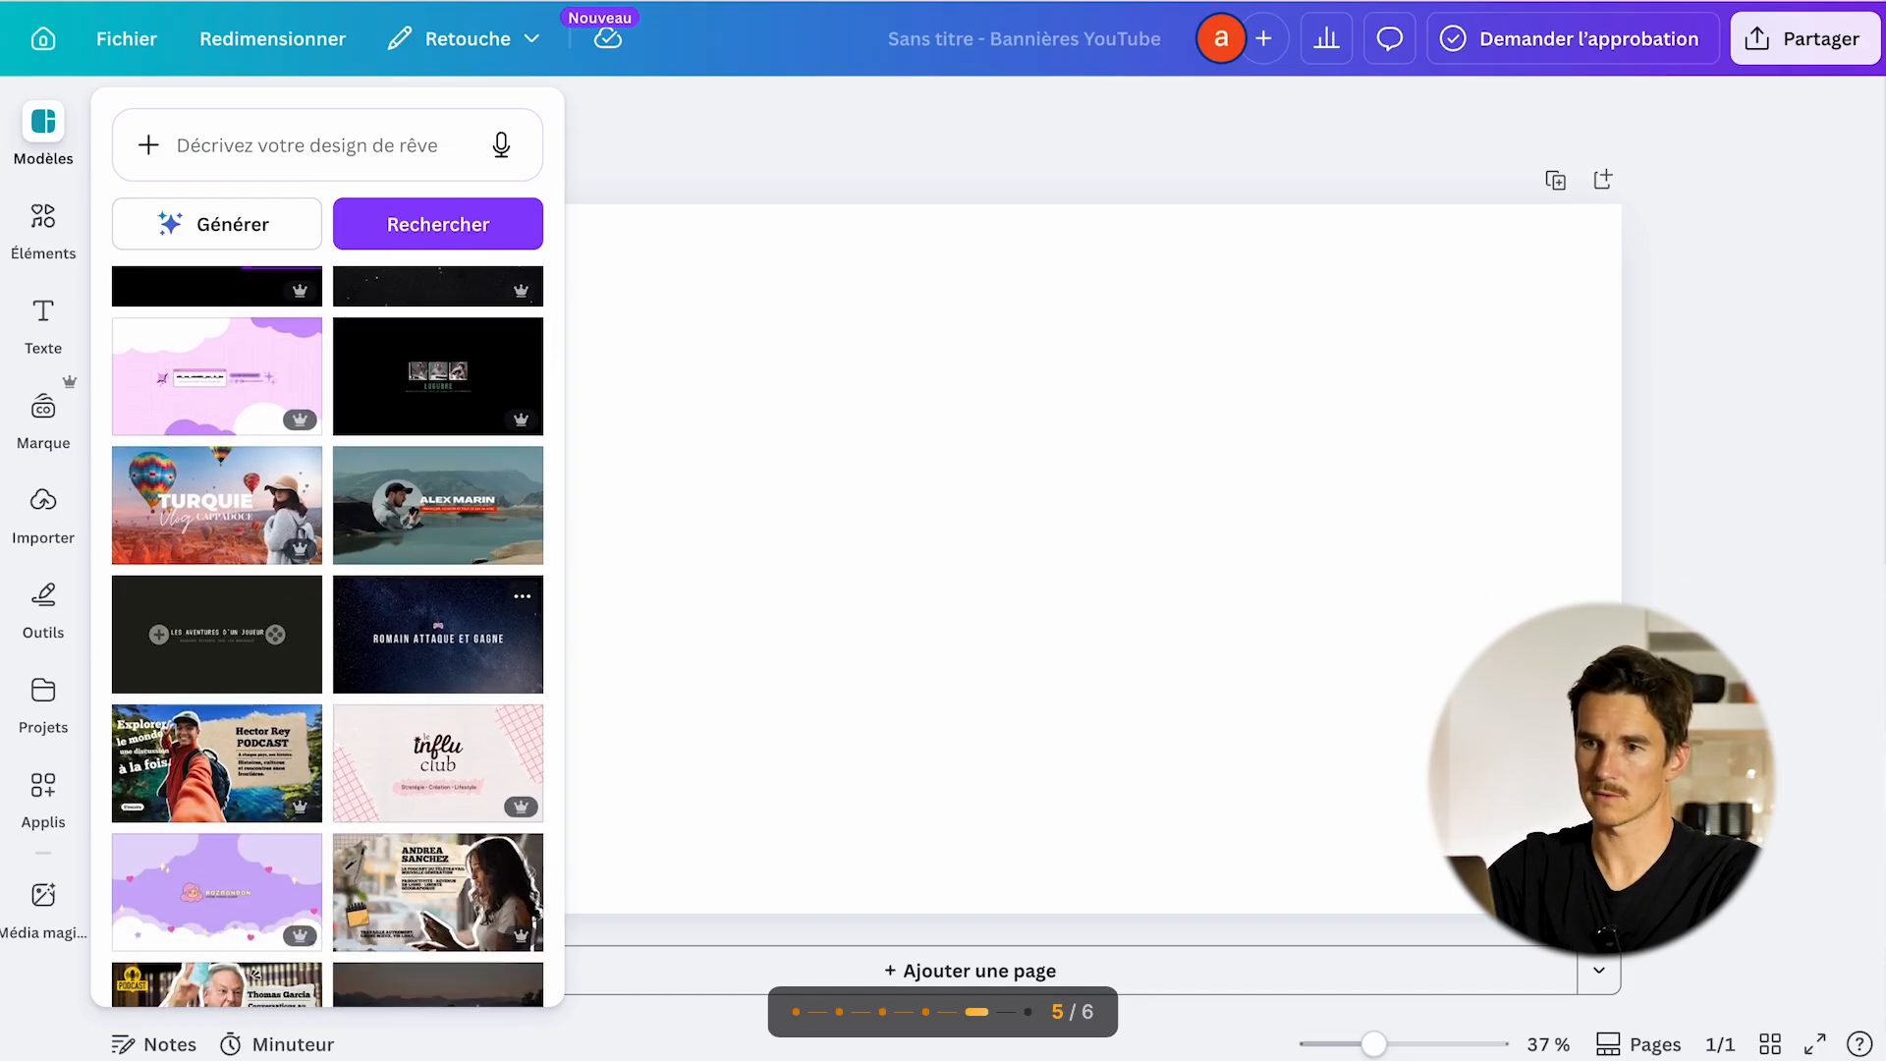
pyautogui.click(438, 634)
pyautogui.click(893, 145)
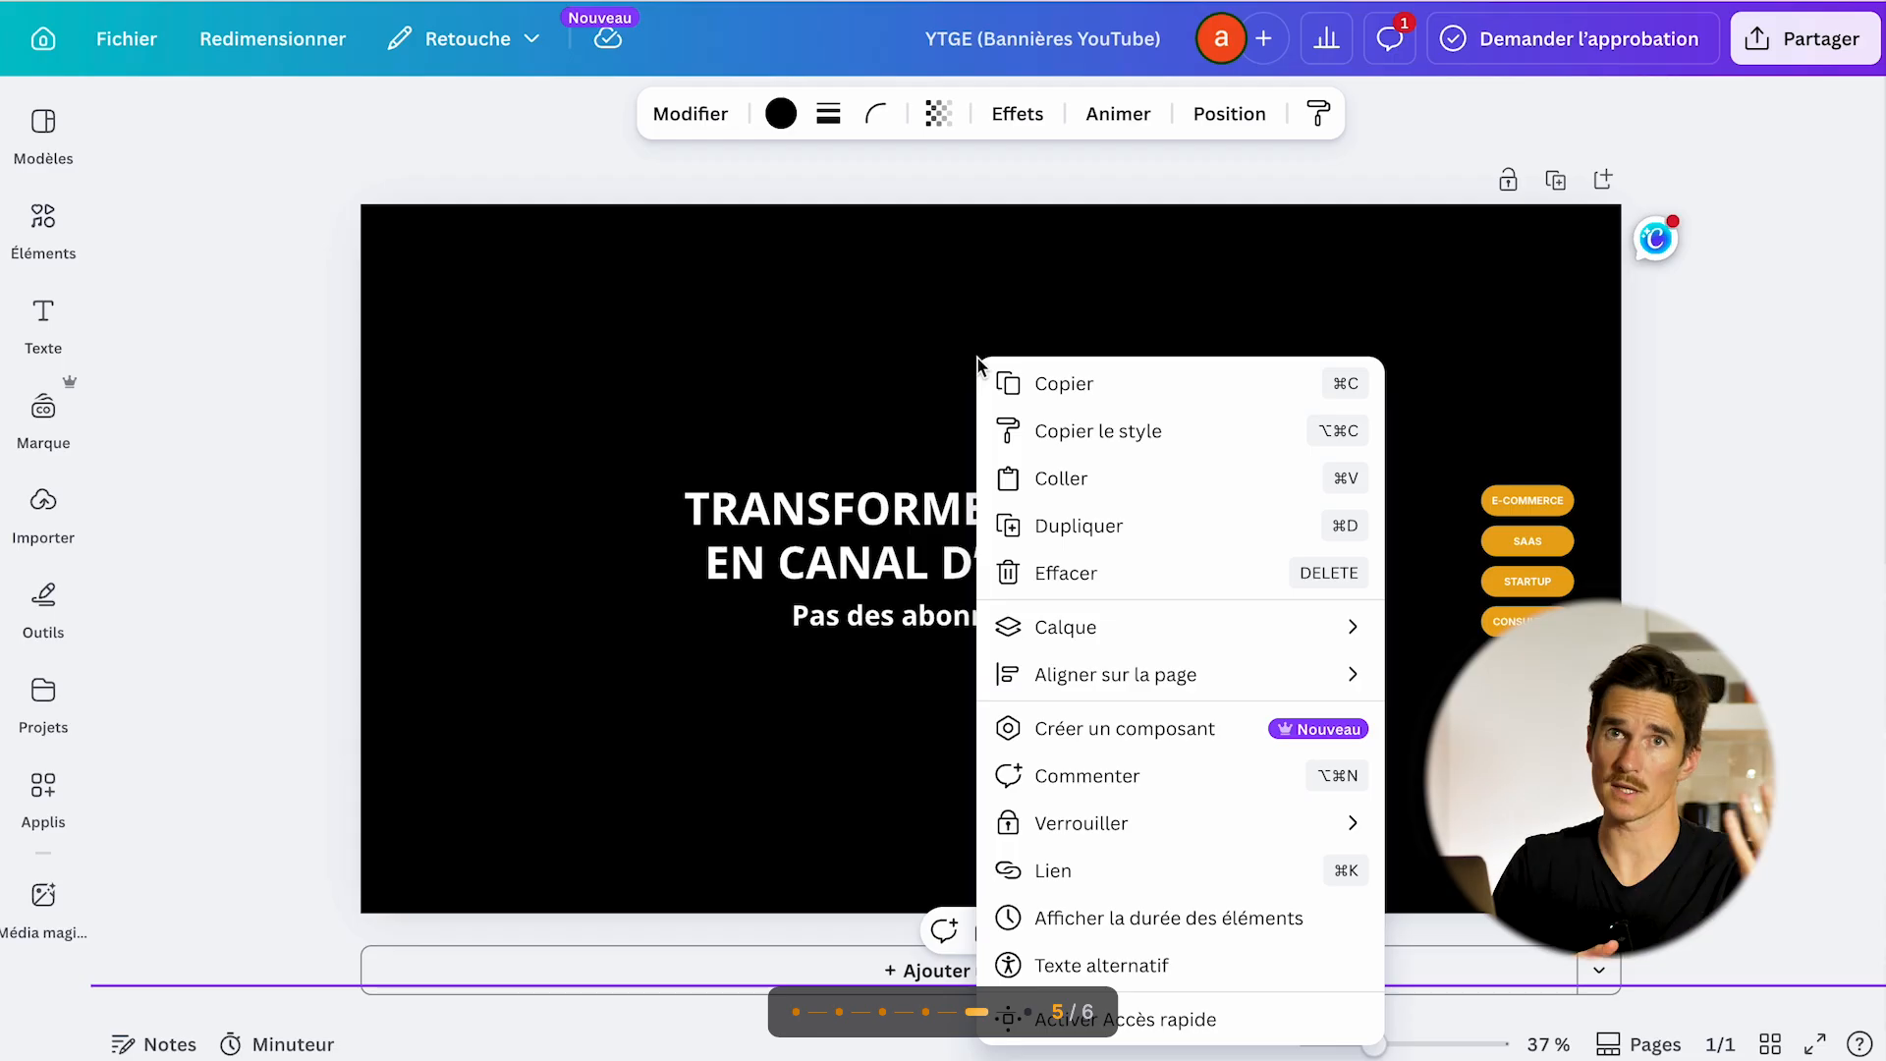
# - Send the black background of the YTGE banner back one level and inspect the device size guide and headline group
pyautogui.click(754, 425)
pyautogui.rightClick(757, 424)
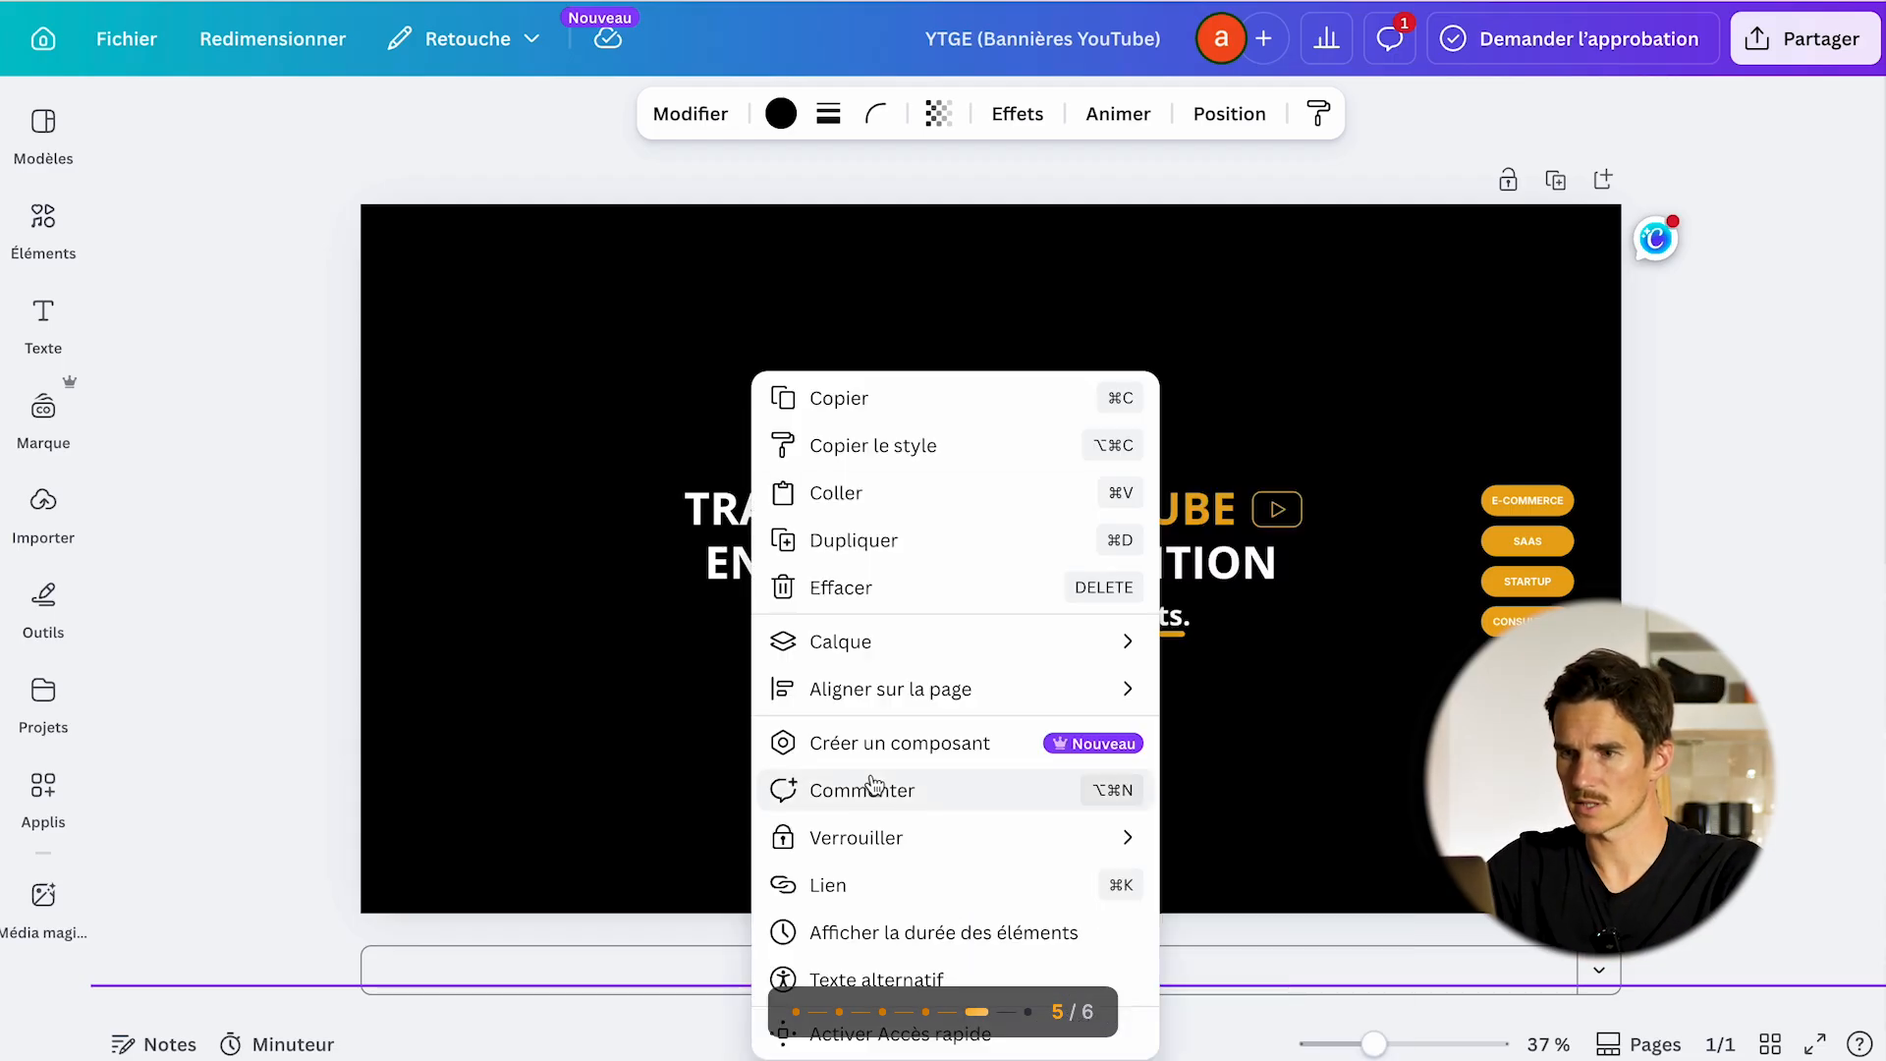
pyautogui.moveTo(1044, 653)
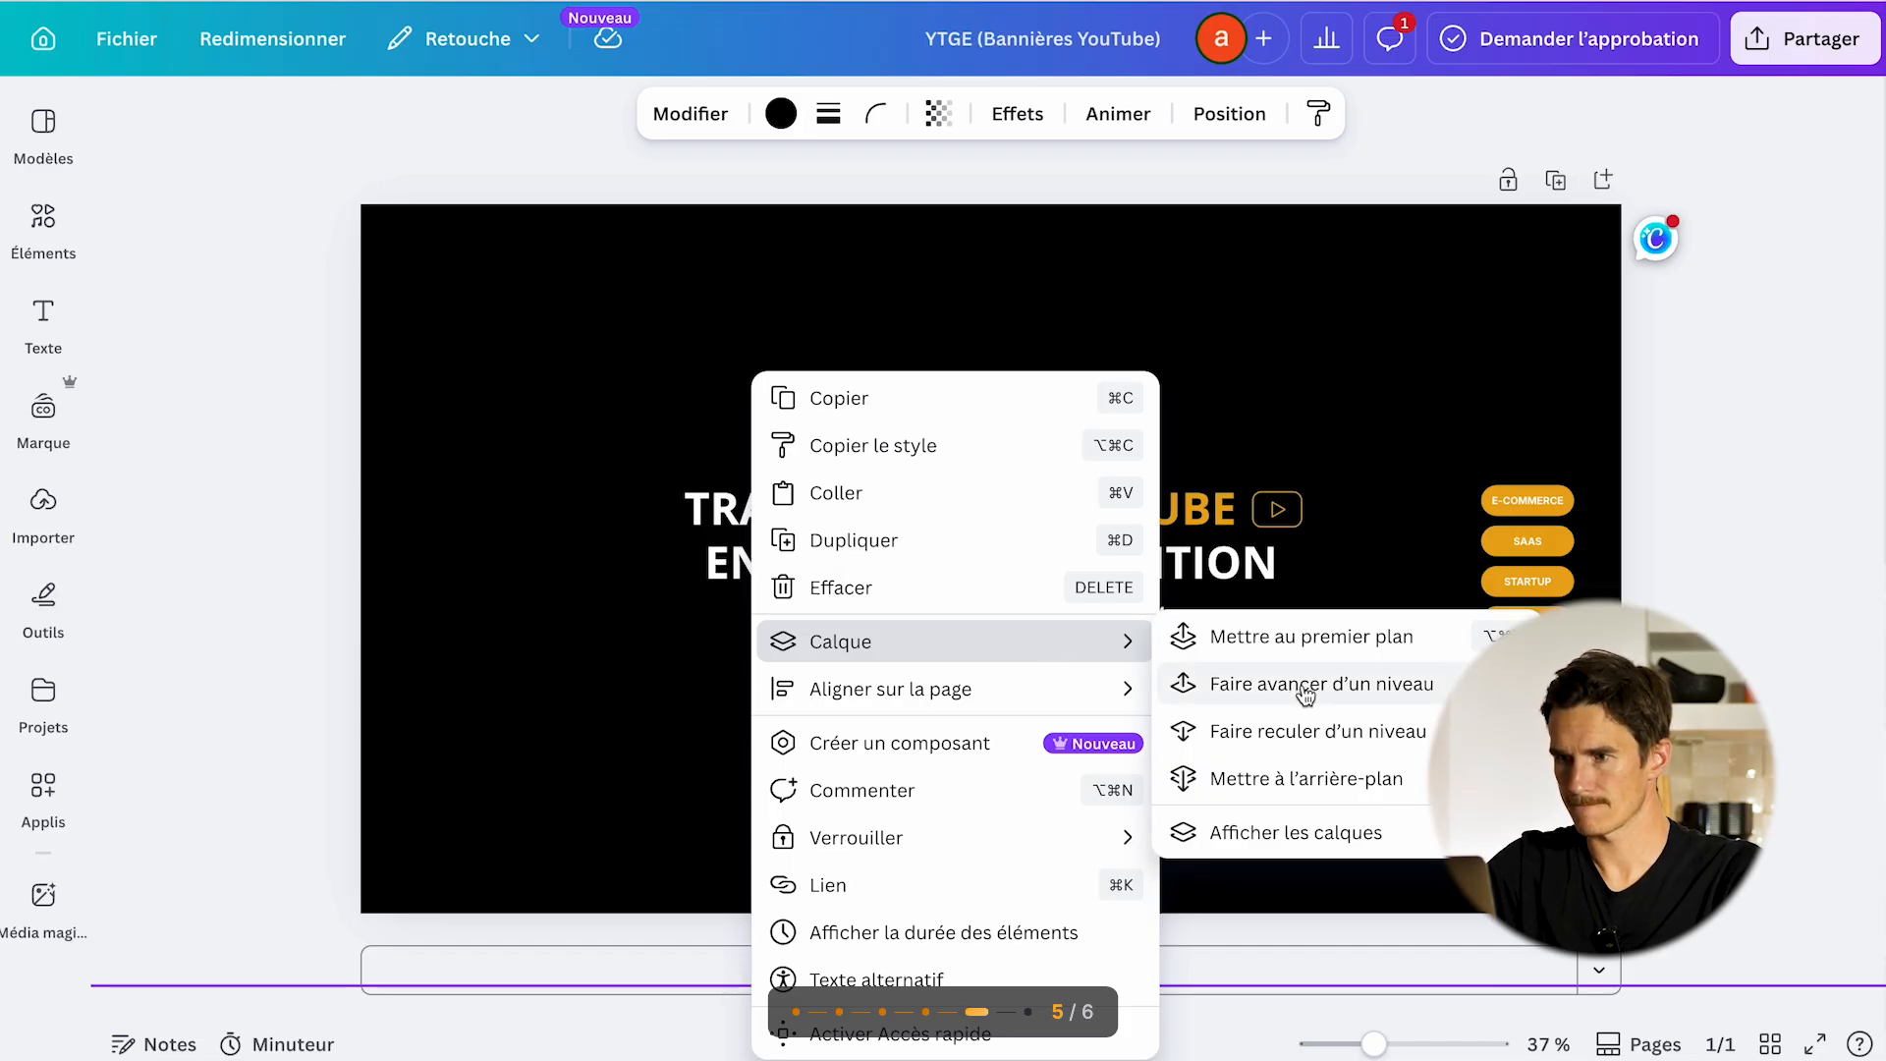
pyautogui.click(1298, 729)
pyautogui.click(851, 287)
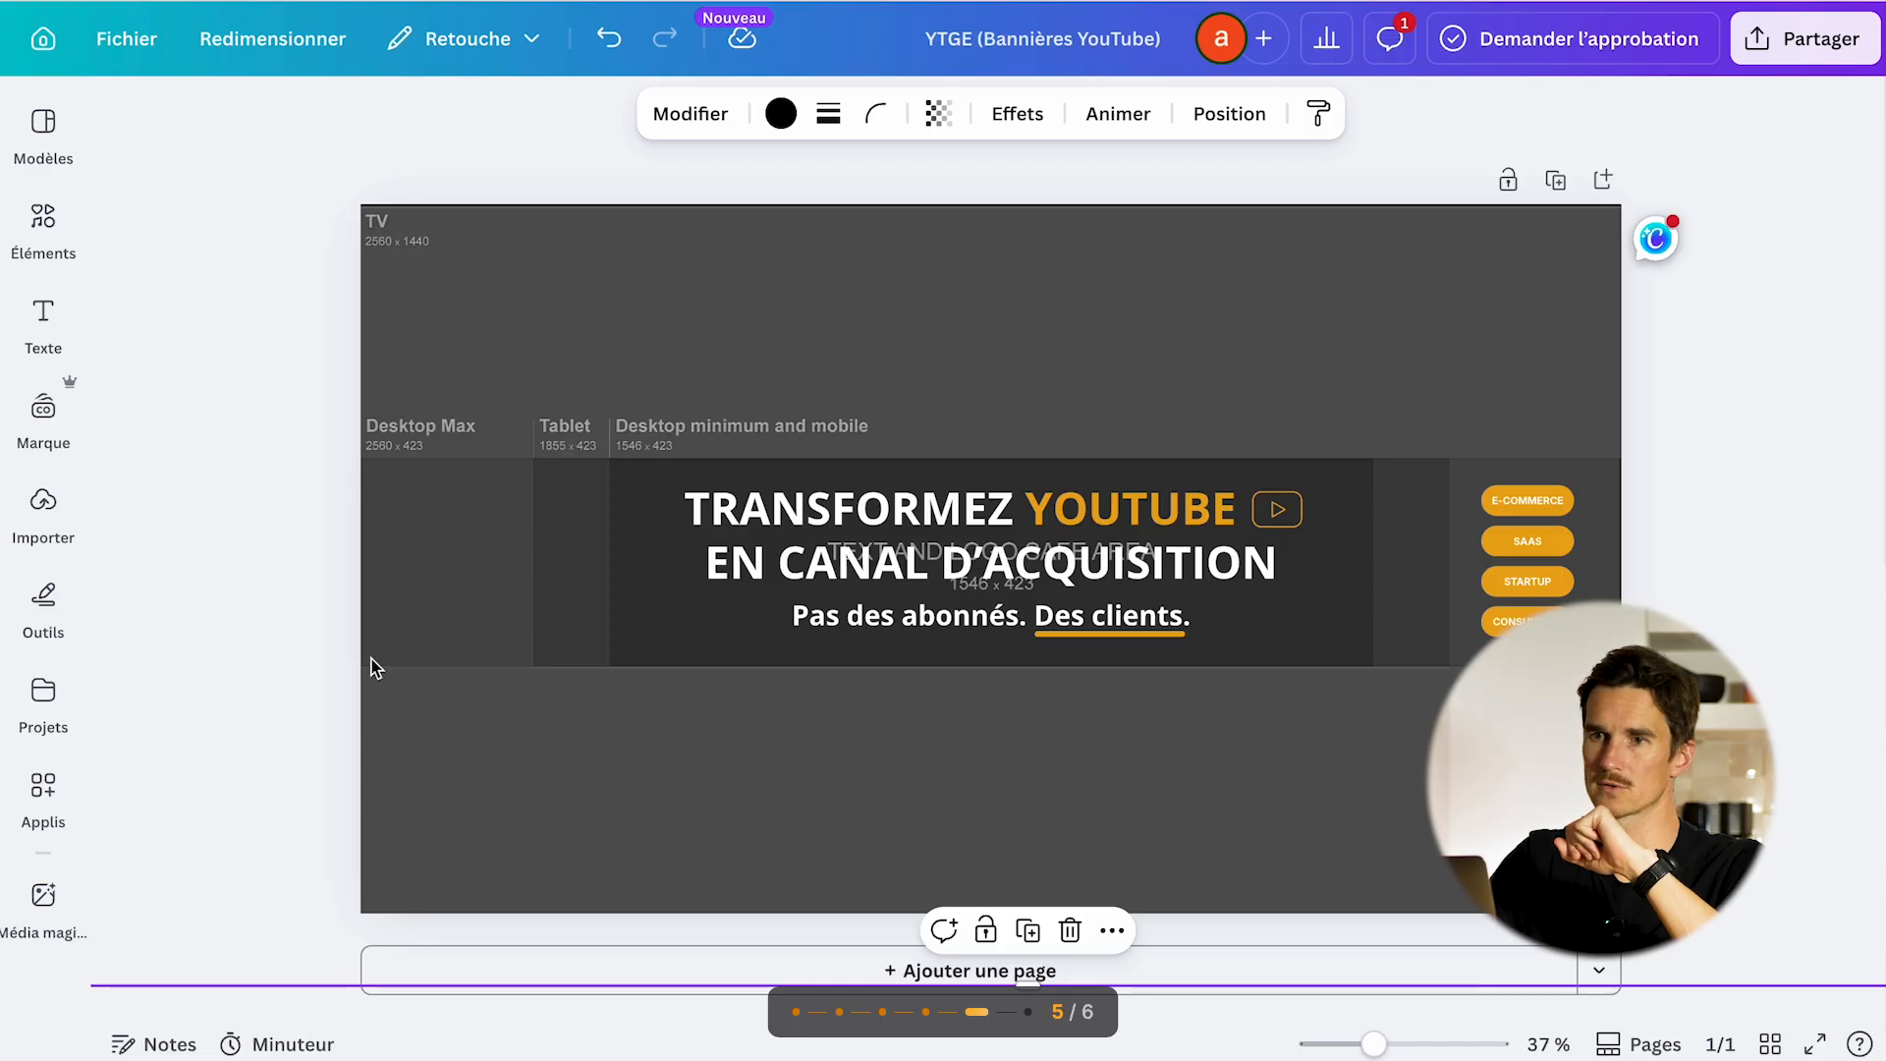
pyautogui.click(1066, 580)
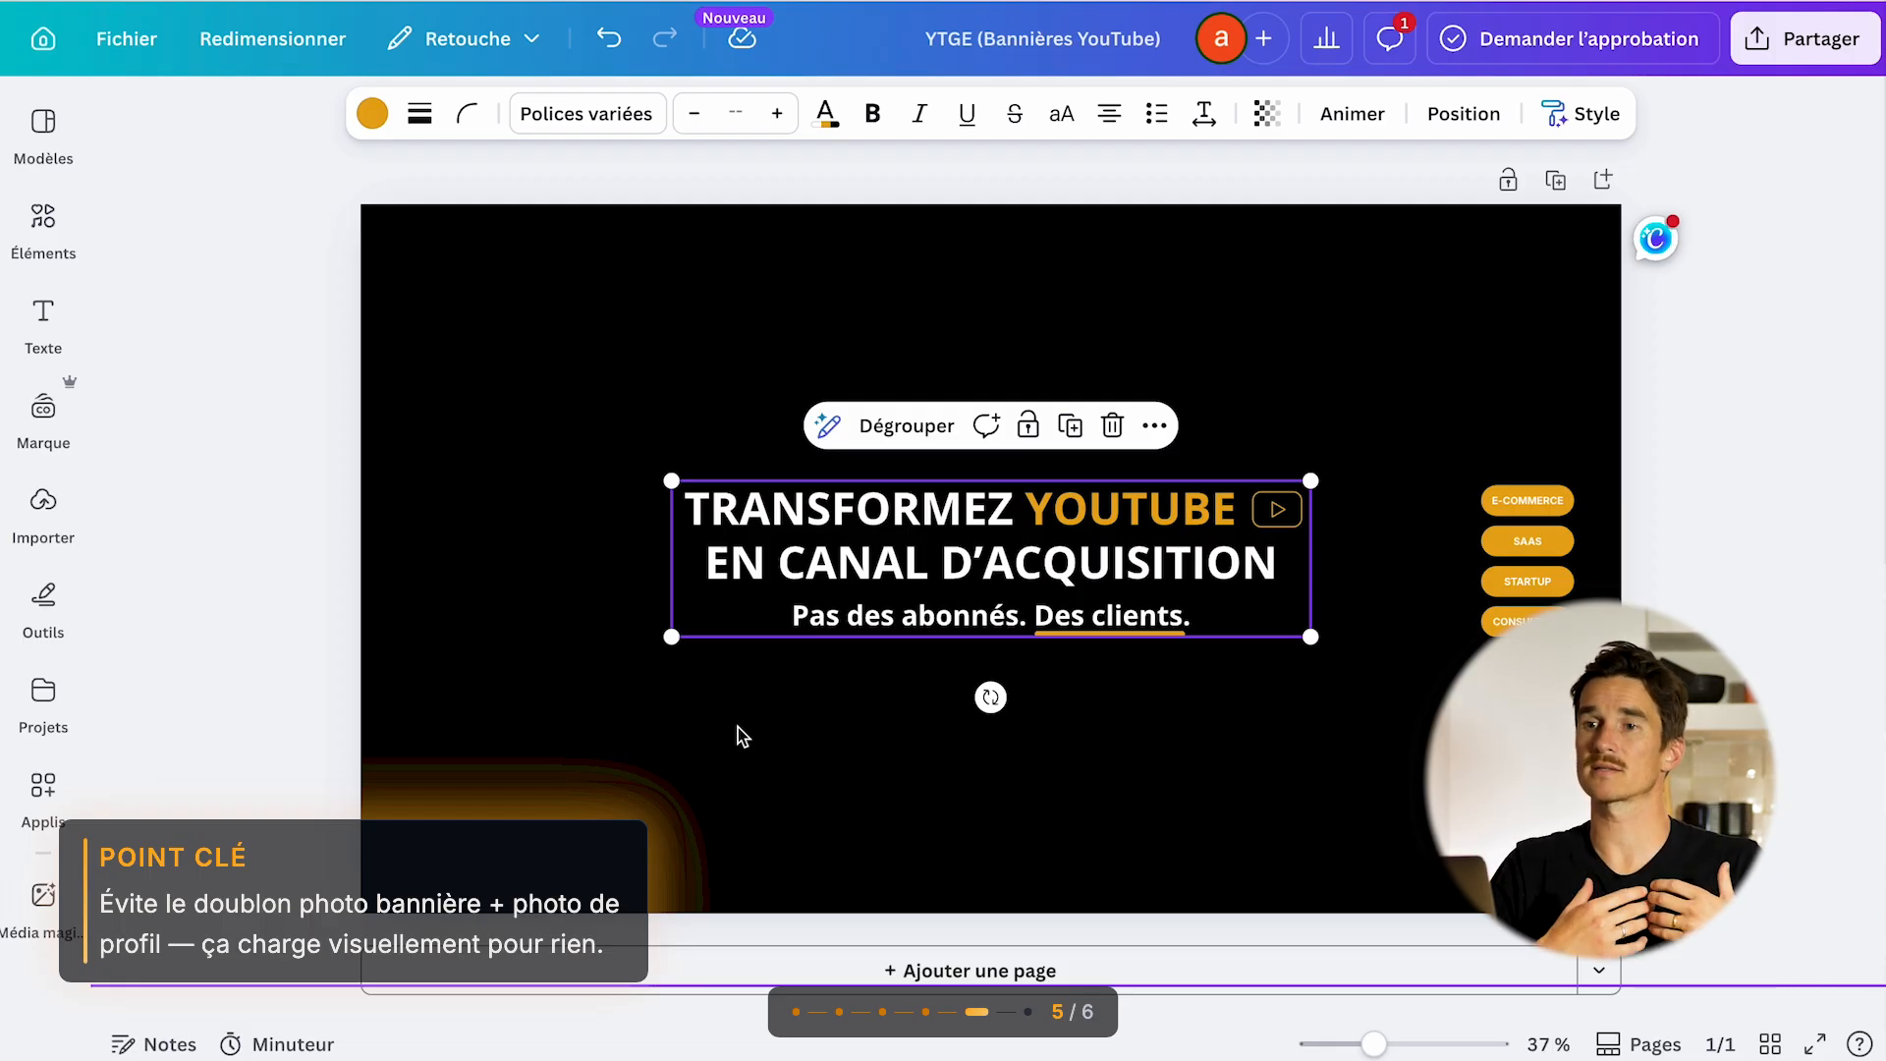
pyautogui.click(1157, 759)
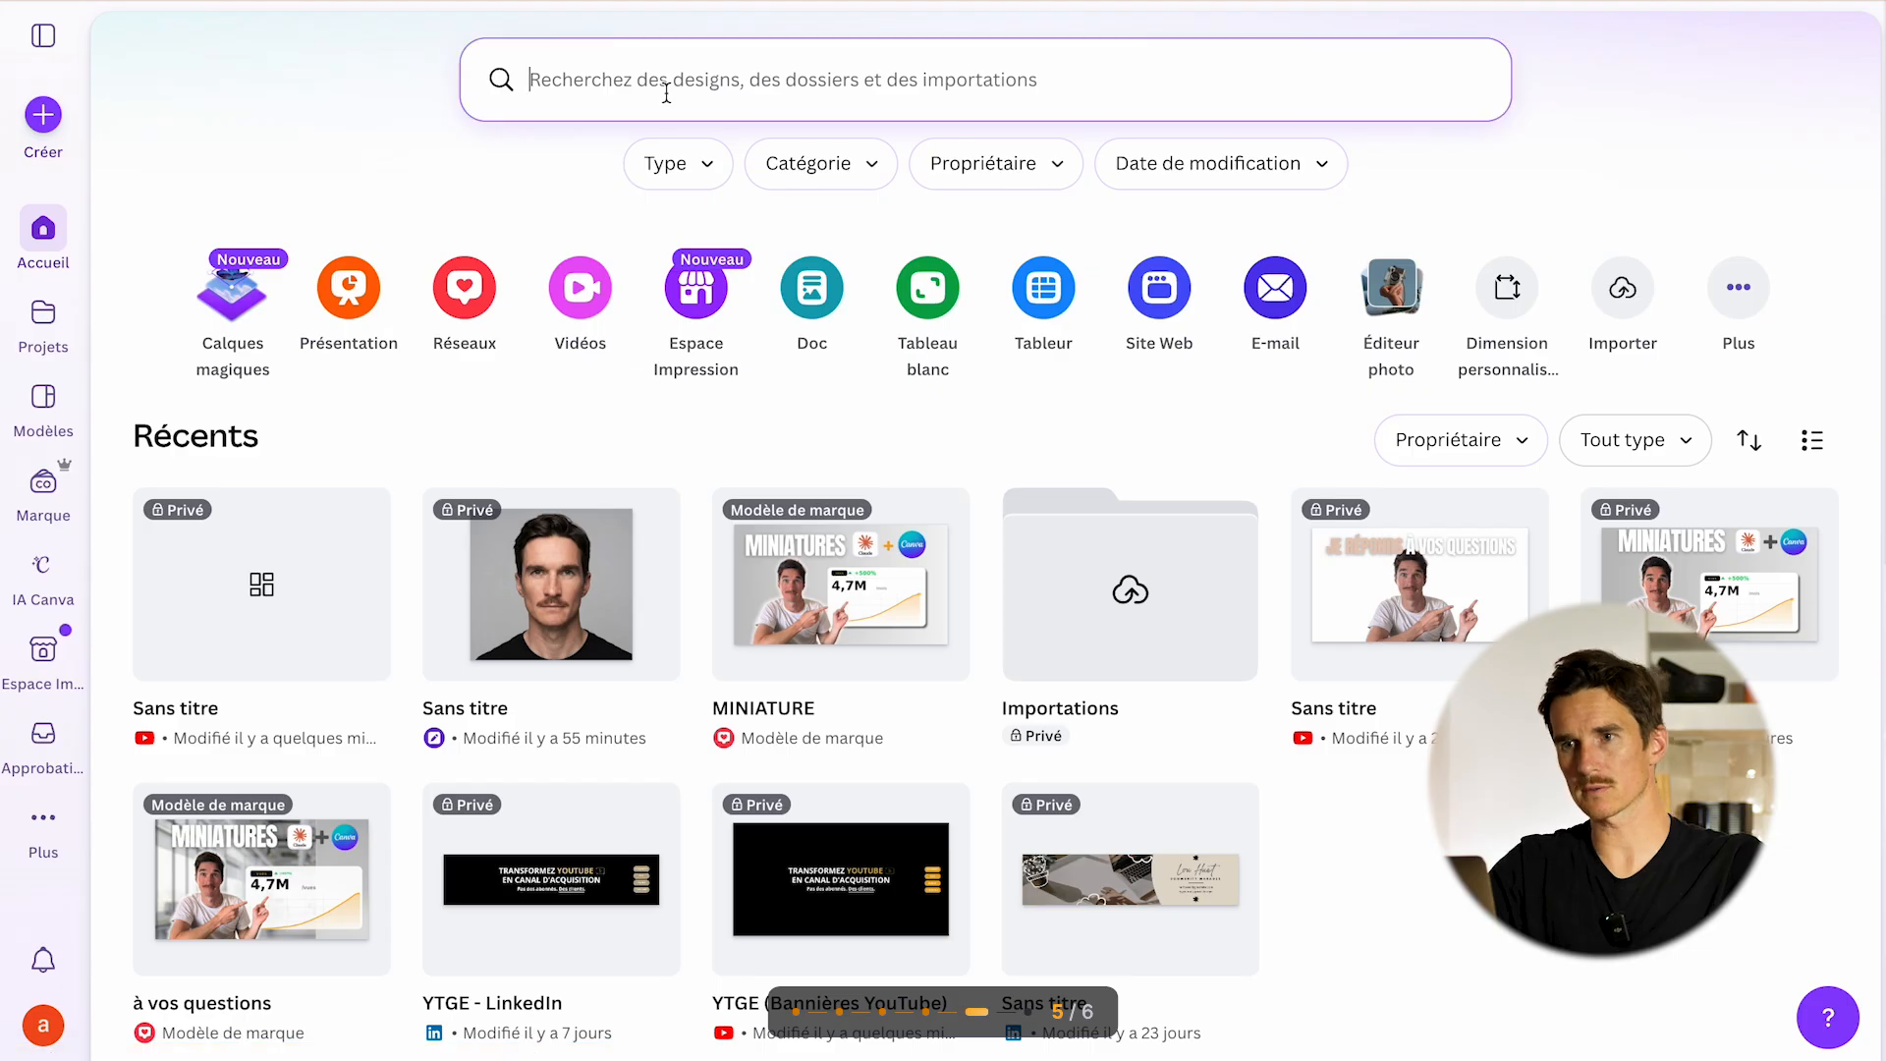
# - Search the design types for a YouTube logo and create a blank Icône YouTube design
pyautogui.click(39, 119)
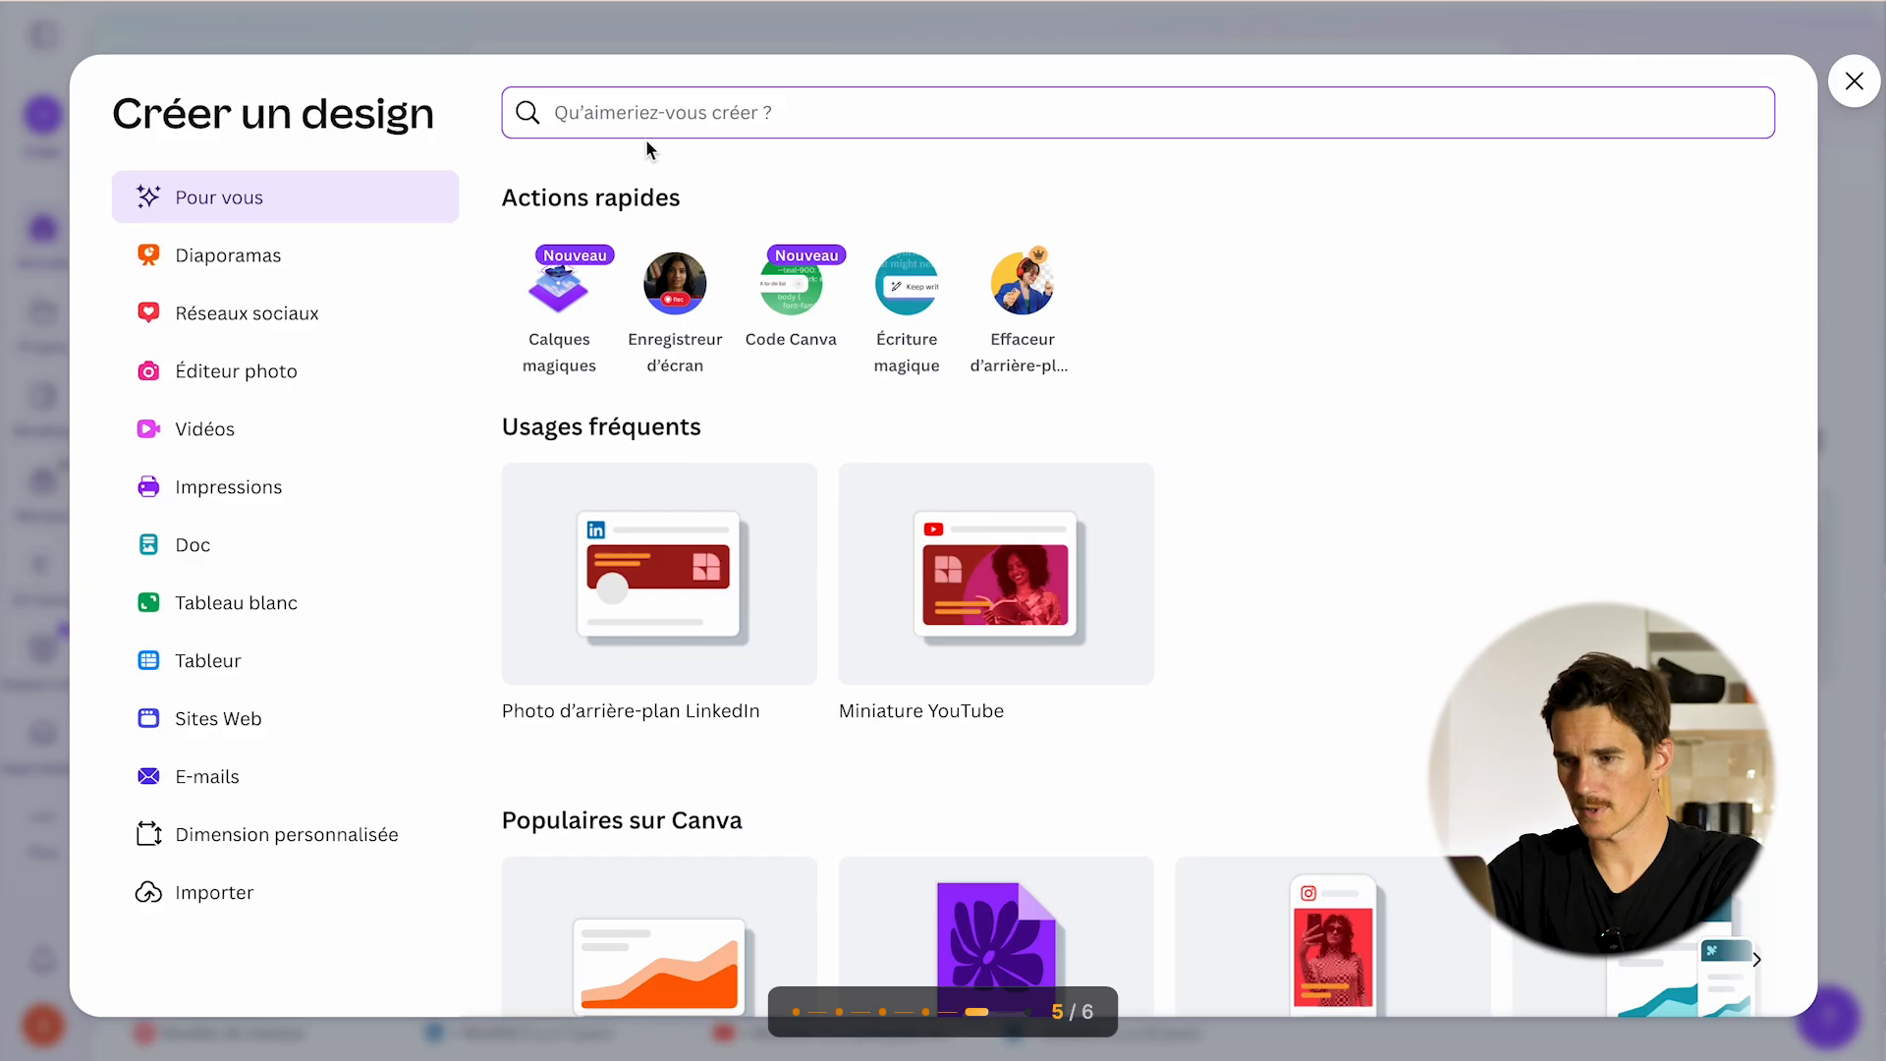
pyautogui.write('logo you')
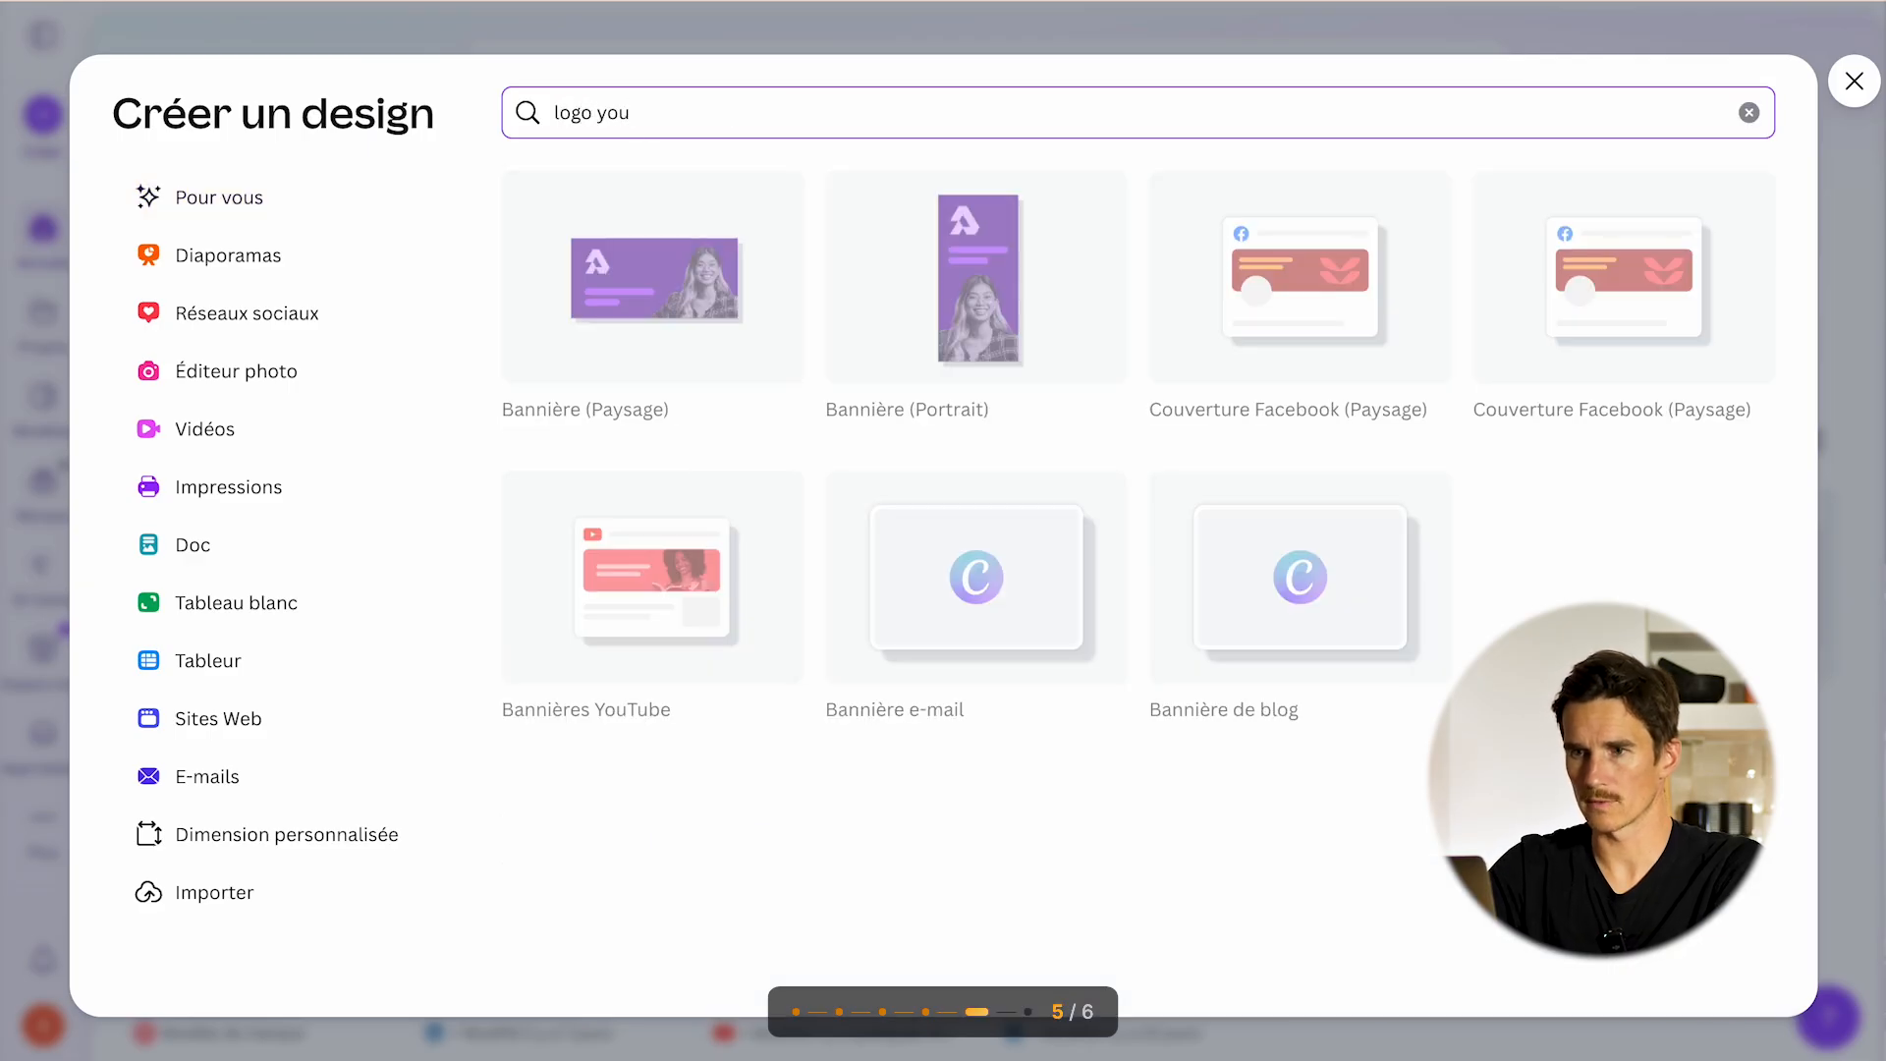
pyautogui.write('t')
pyautogui.click(628, 267)
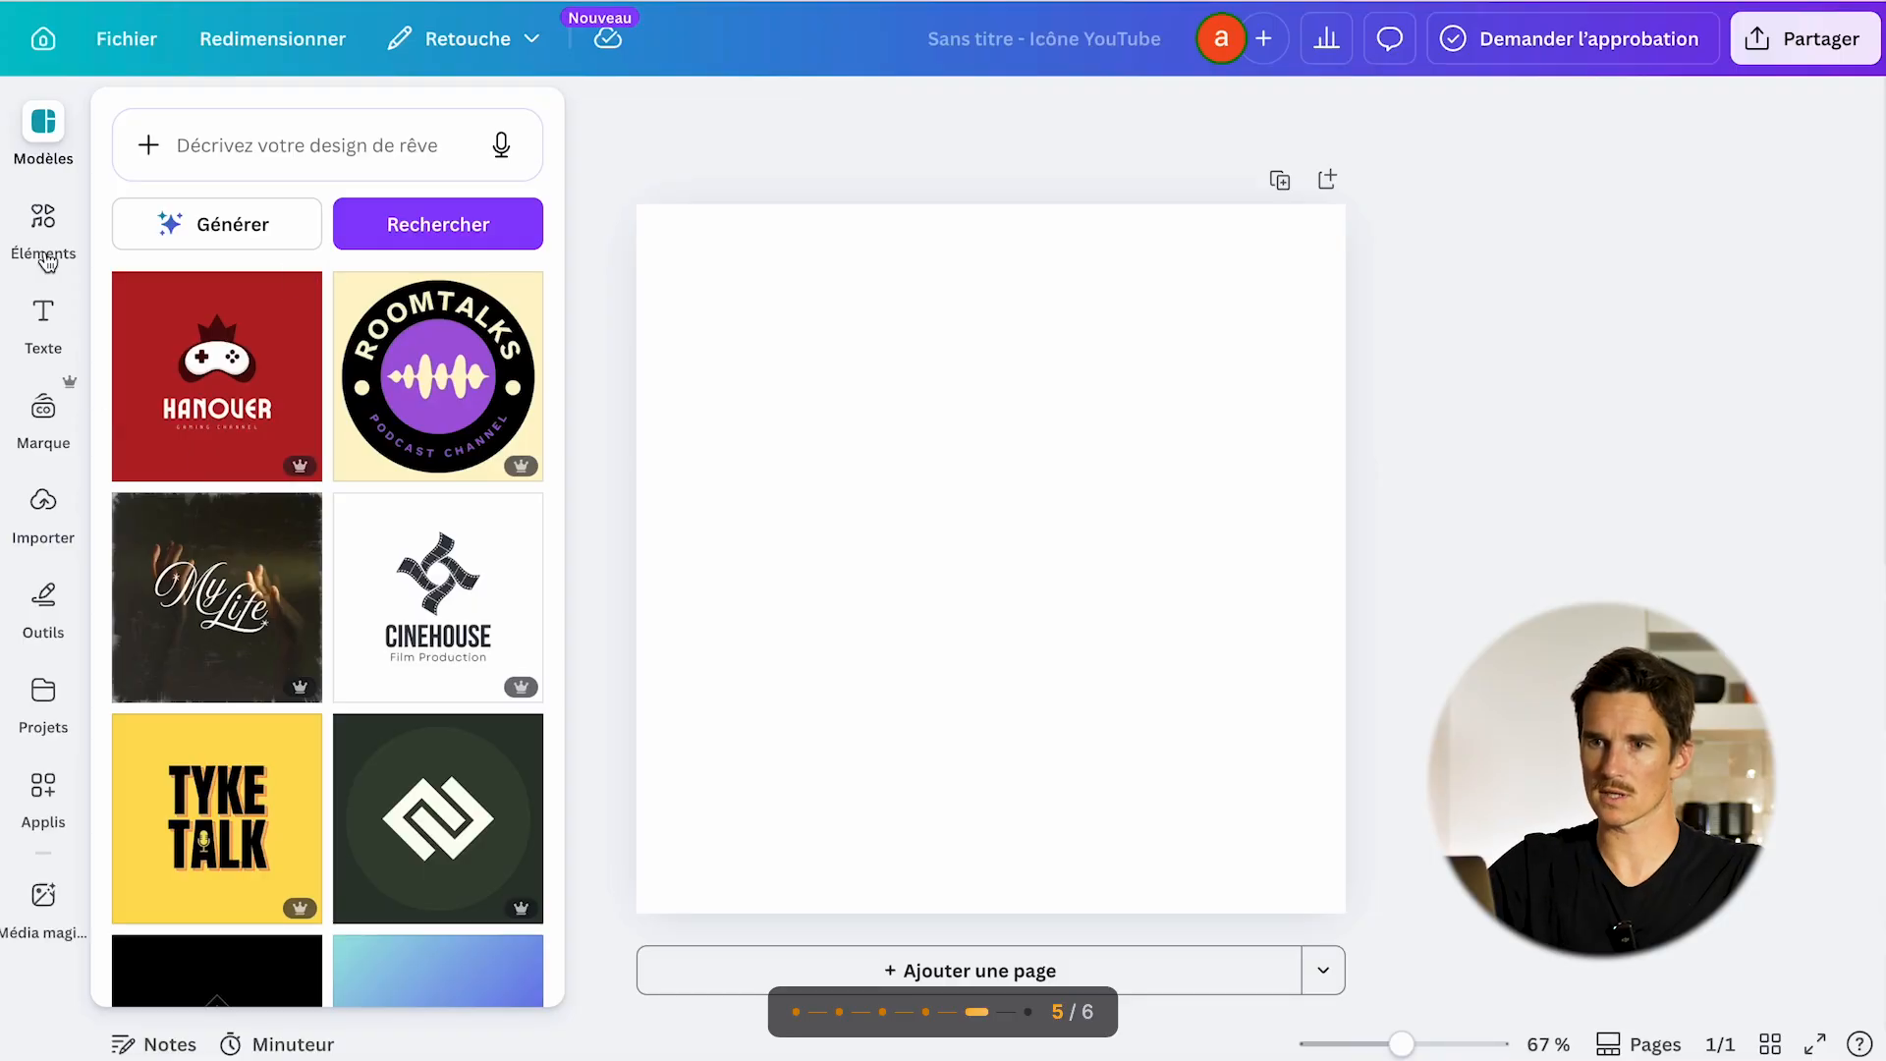
# - Place the uploaded portrait photo on the blank Icône YouTube page, then enlarge and reposition it to fill the page
pyautogui.click(43, 235)
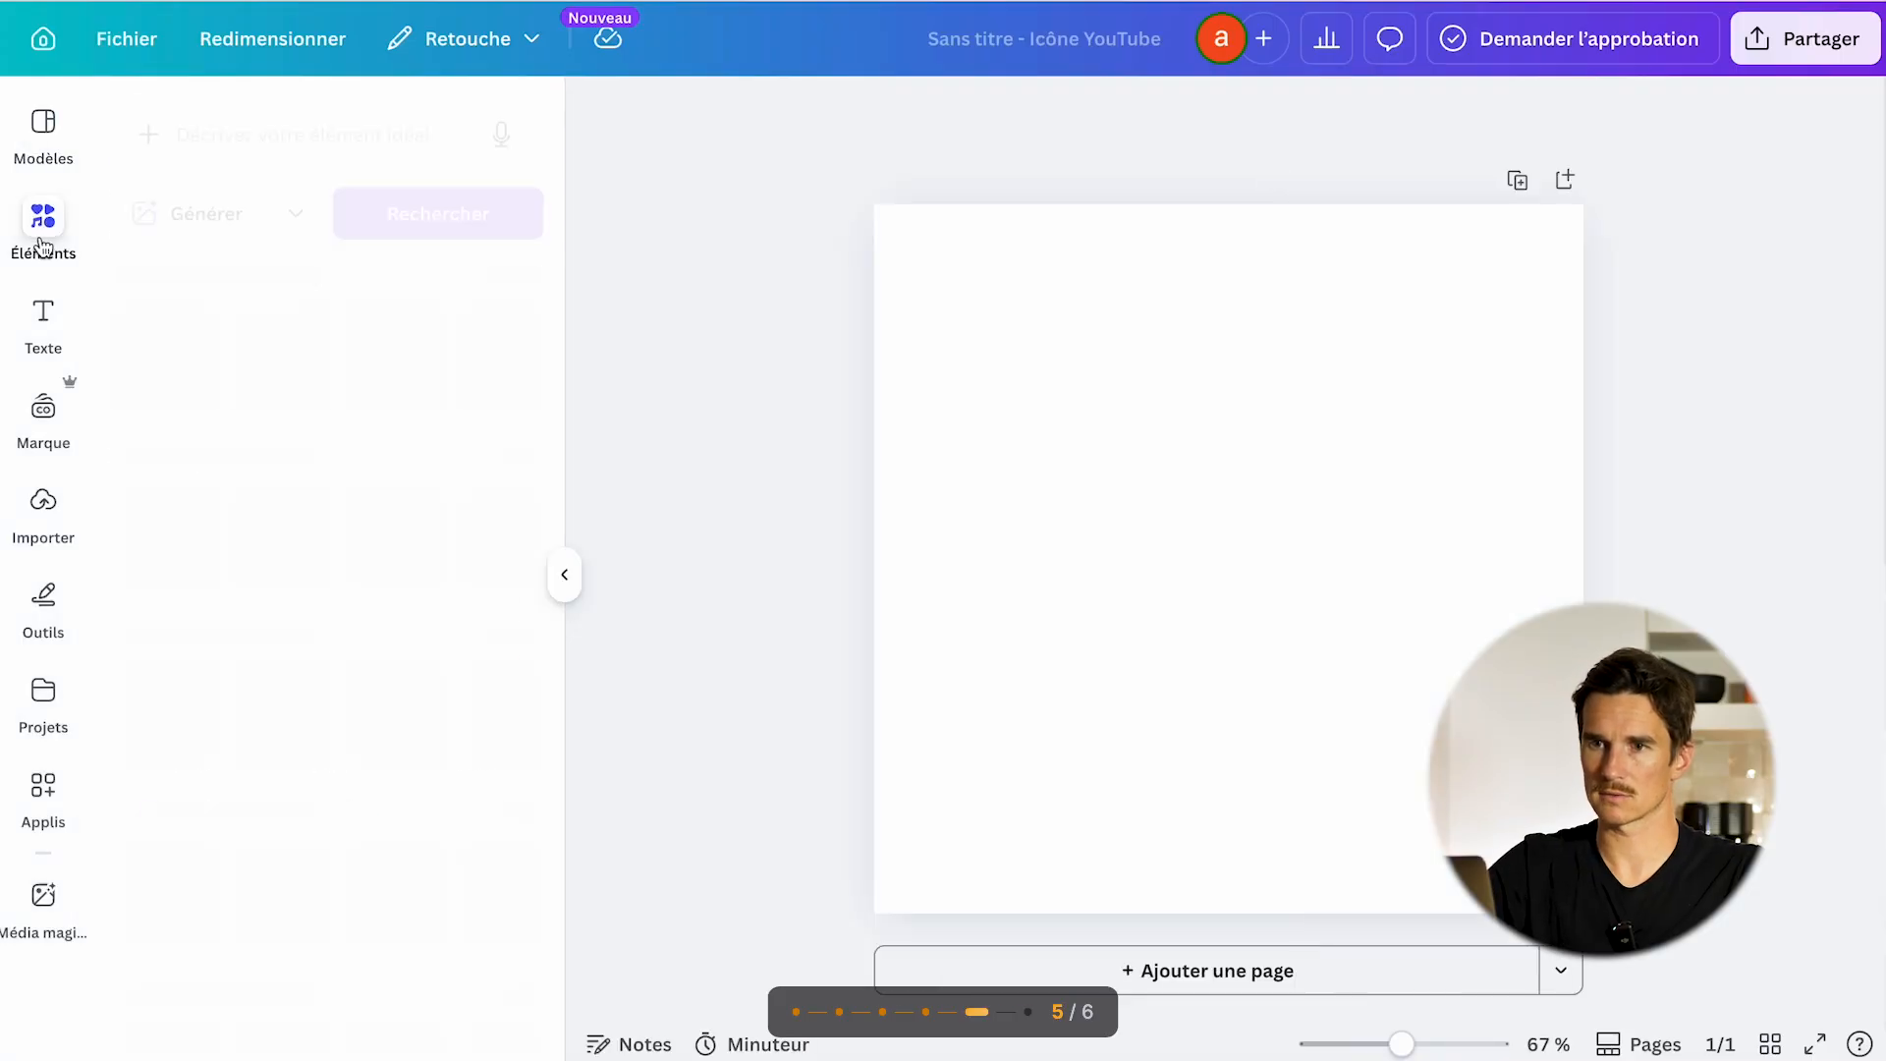
pyautogui.click(43, 506)
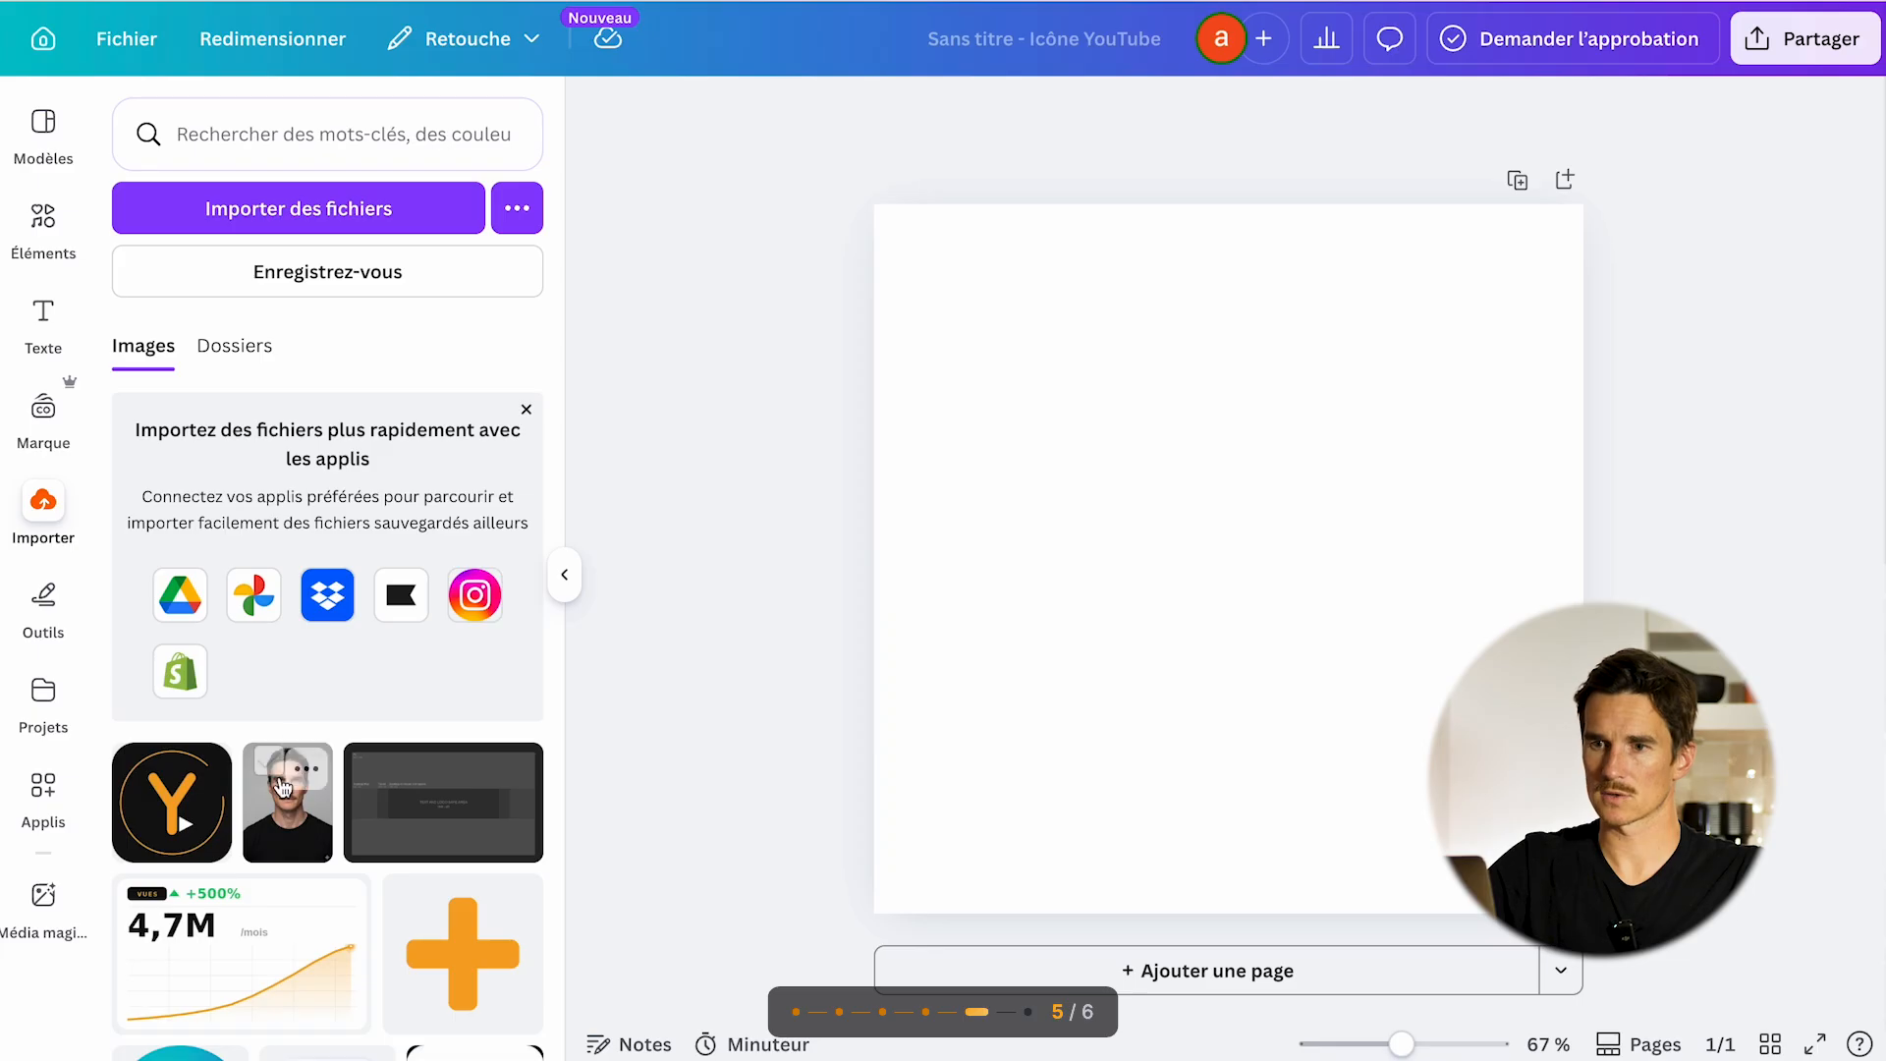
pyautogui.moveTo(280, 788); pyautogui.dragTo(1298, 626)
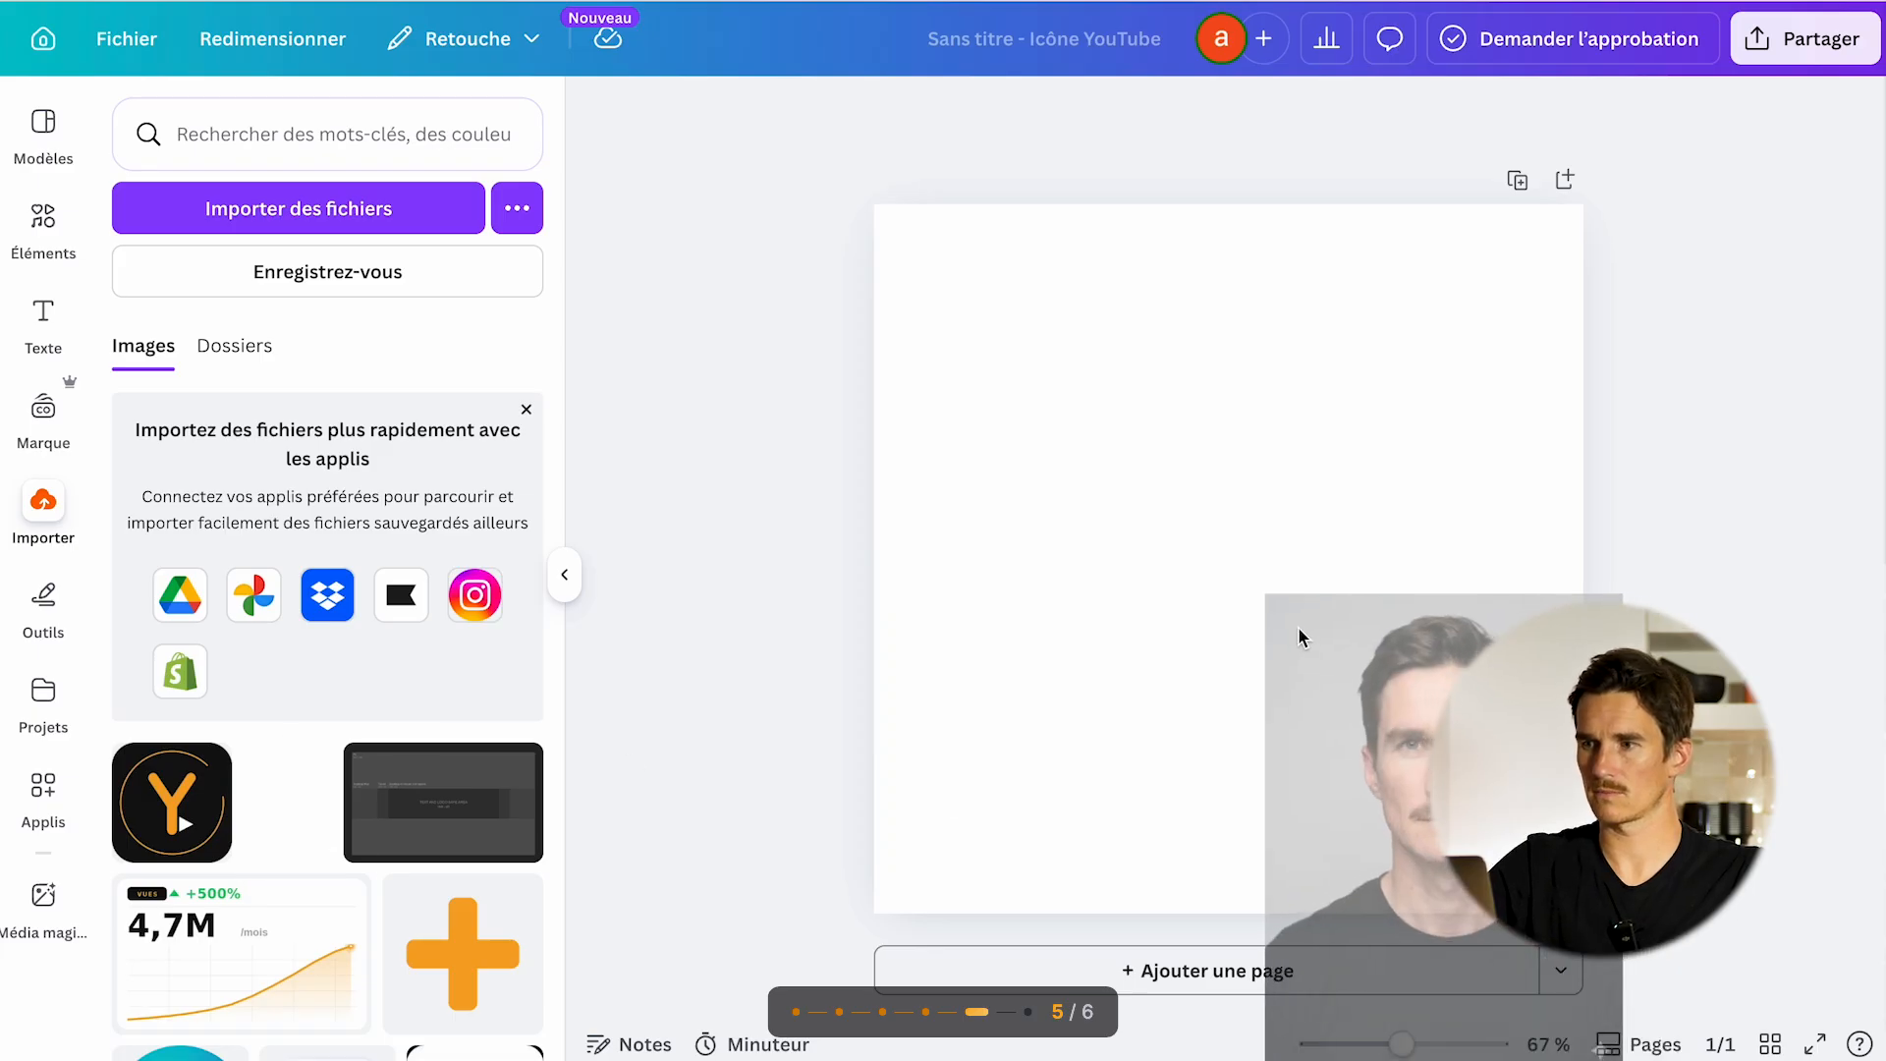
pyautogui.moveTo(1194, 547); pyautogui.dragTo(813, 167)
pyautogui.moveTo(1074, 350); pyautogui.dragTo(1068, 429)
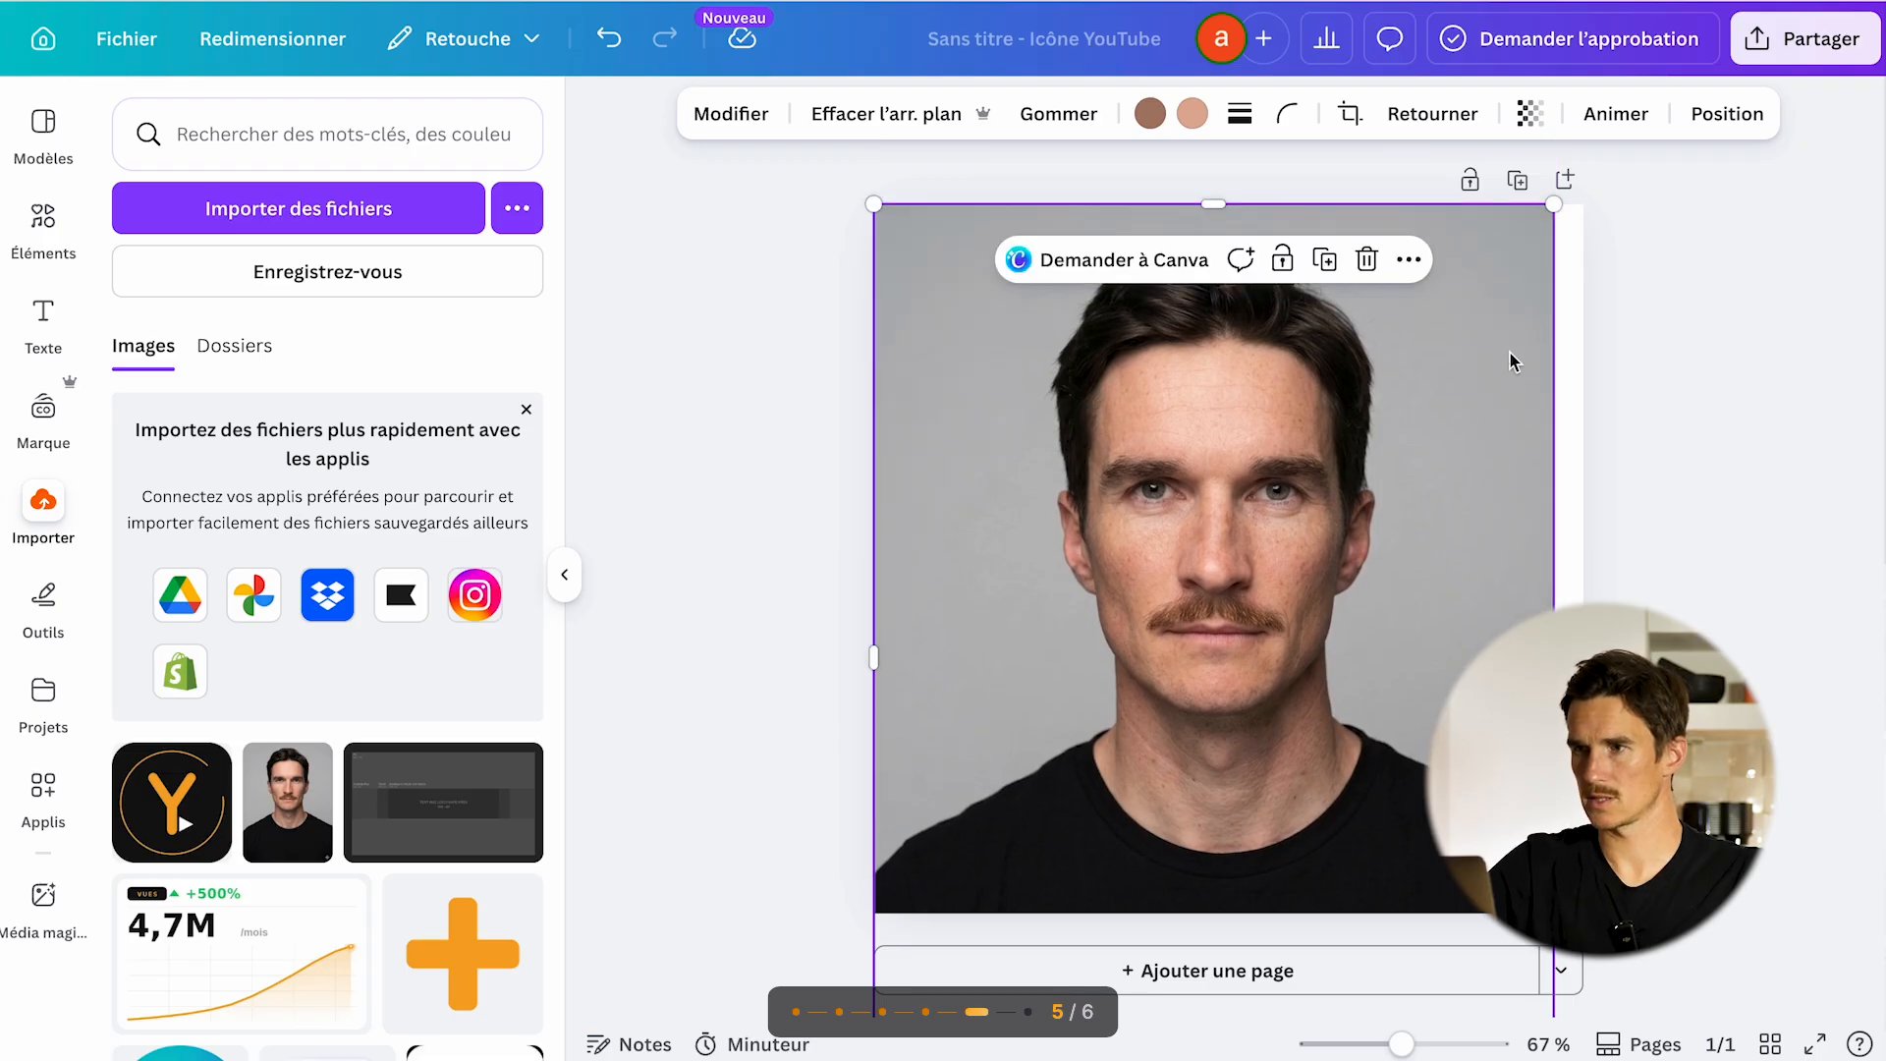
pyautogui.moveTo(1552, 204); pyautogui.dragTo(1626, 194)
pyautogui.moveTo(1507, 392)
pyautogui.mouseDown()
pyautogui.moveTo(1499, 442)
pyautogui.moveTo(1516, 425)
pyautogui.mouseUp()
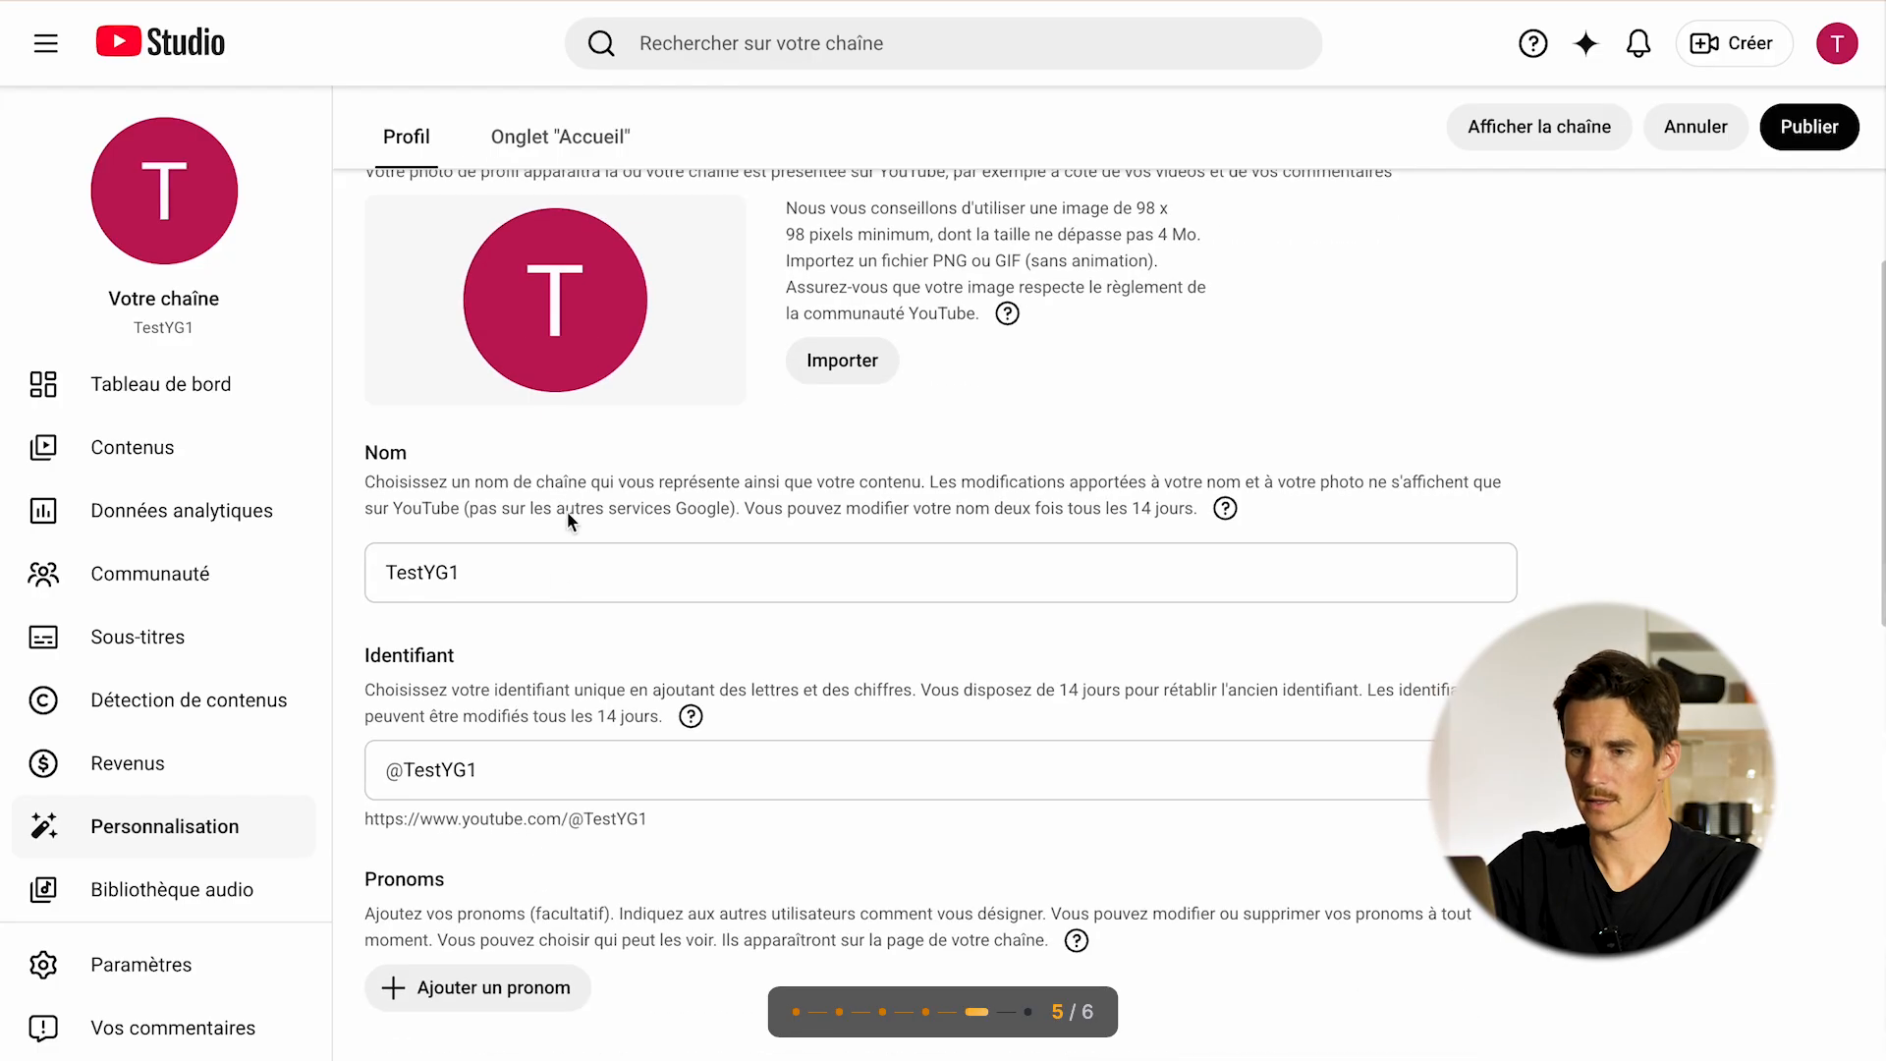
# - In YouTube Studio, review the channel's name, handle and description fields and add an empty external link entry
pyautogui.scroll(-2, 568, 511)
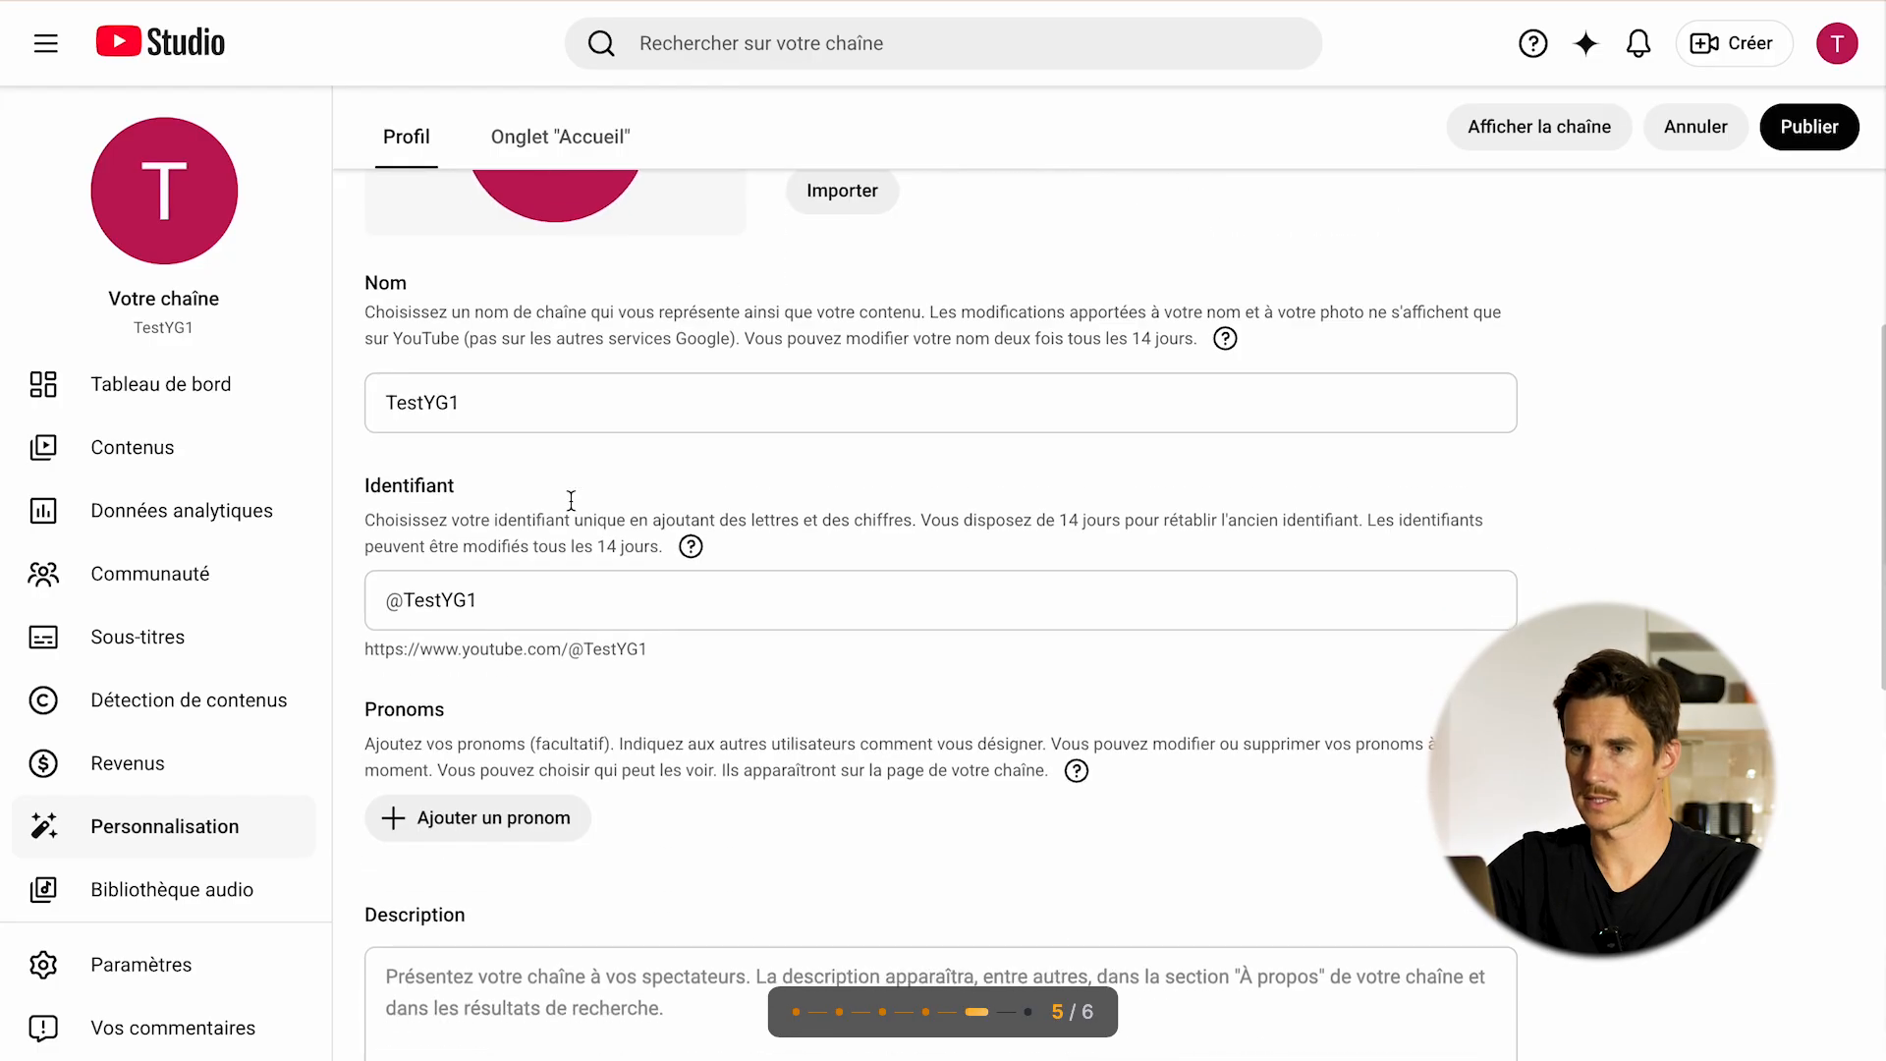
pyautogui.scroll(-6, 387, 483)
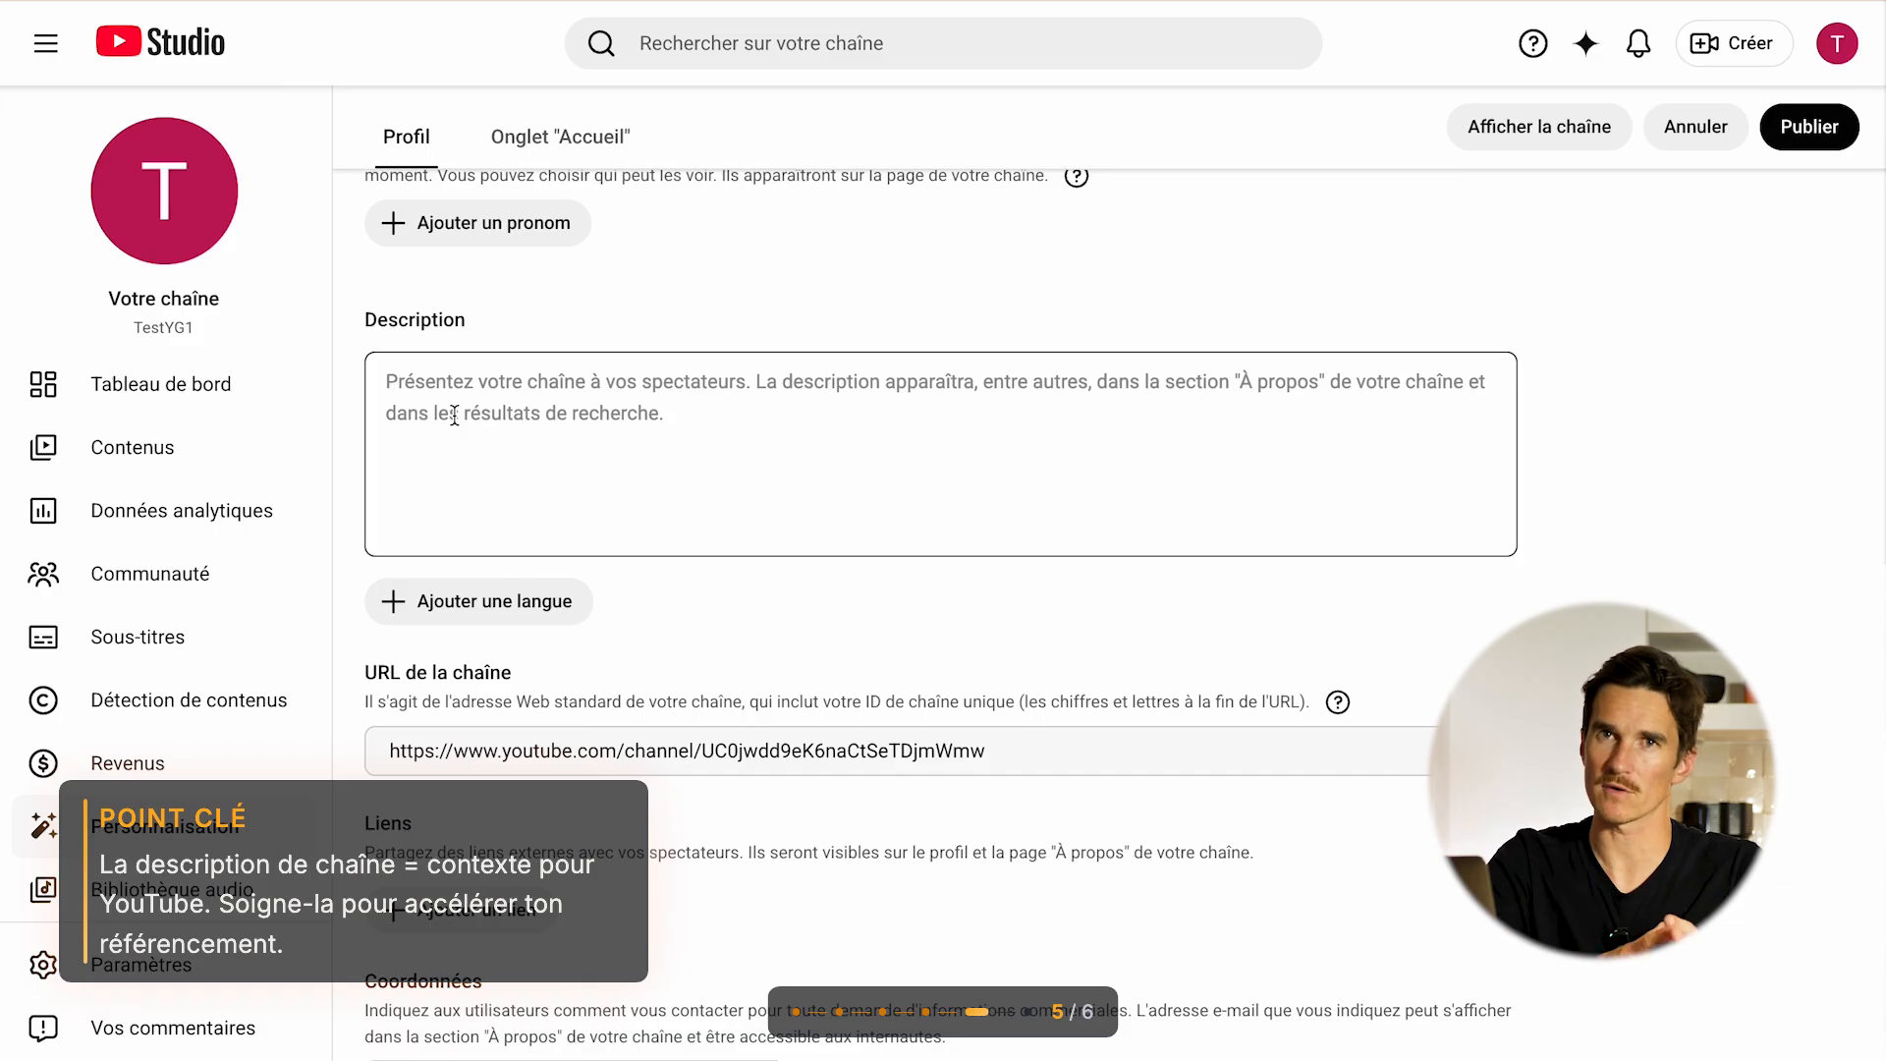
pyautogui.scroll(-3, 510, 633)
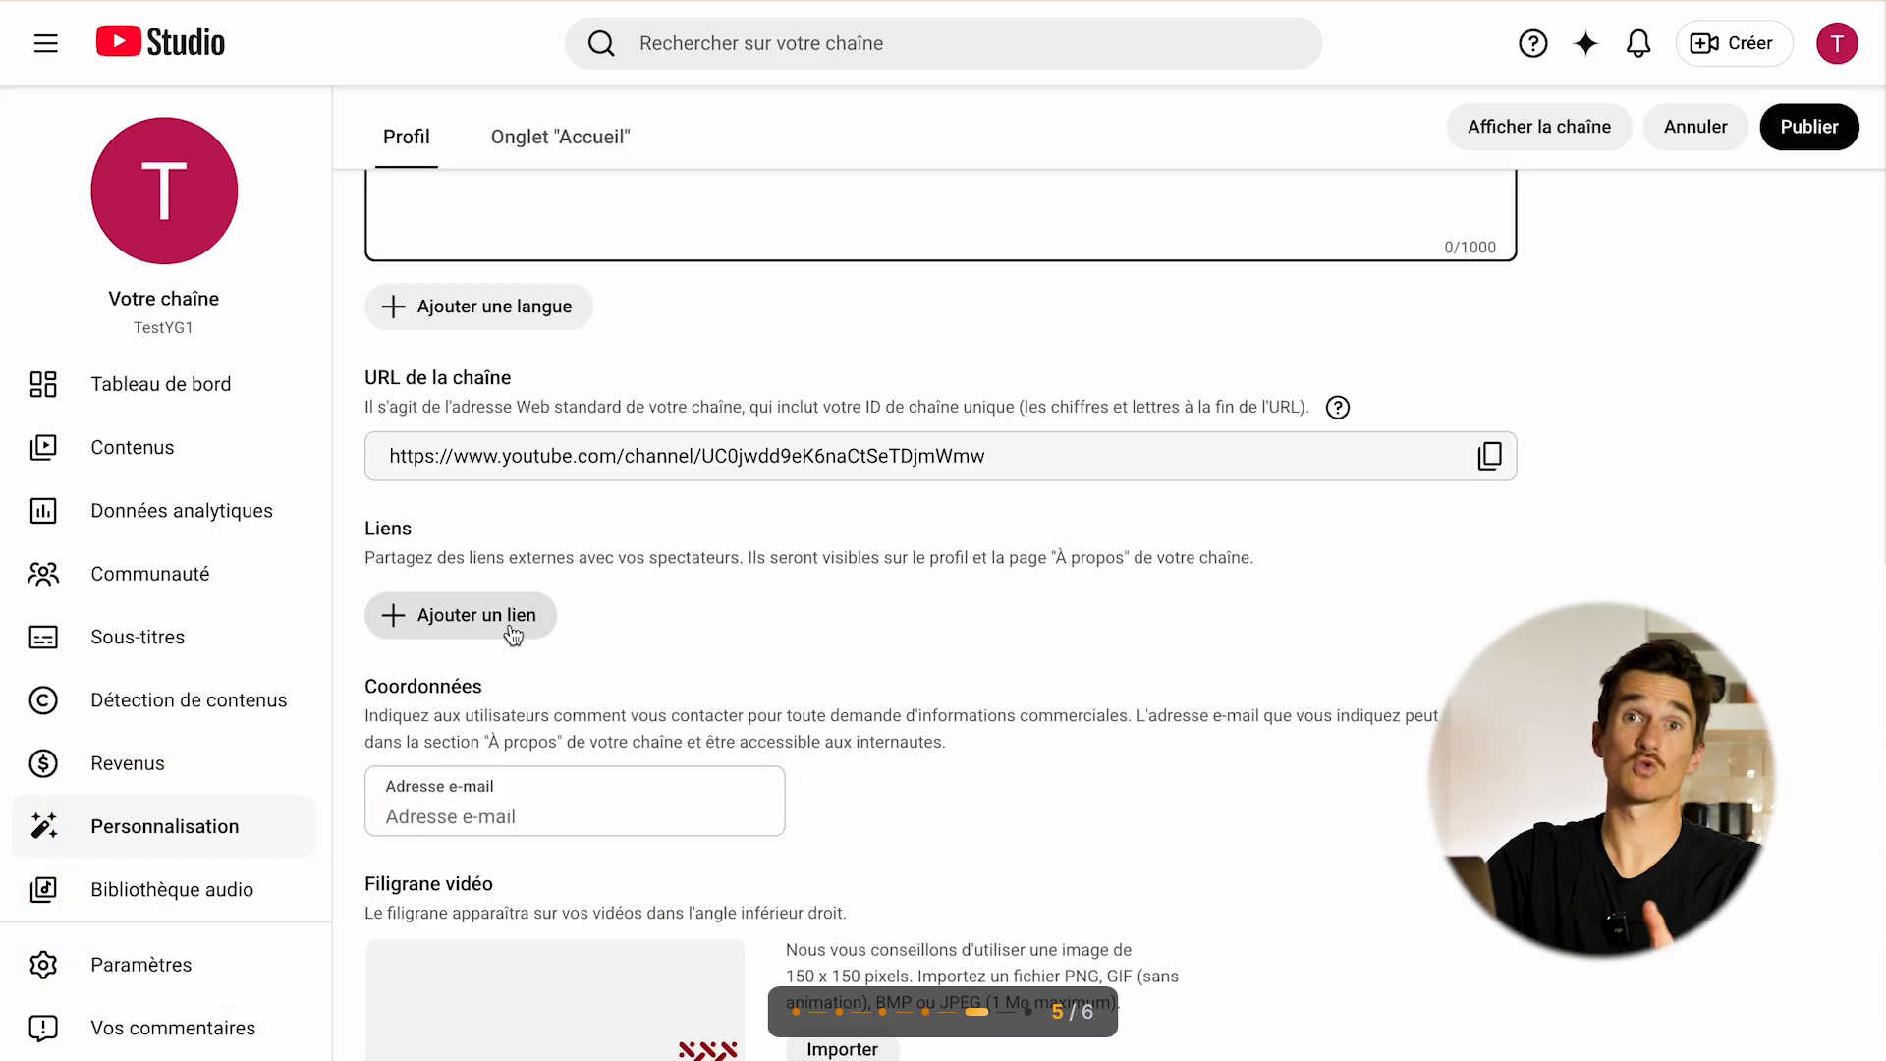
pyautogui.click(422, 615)
pyautogui.click(685, 646)
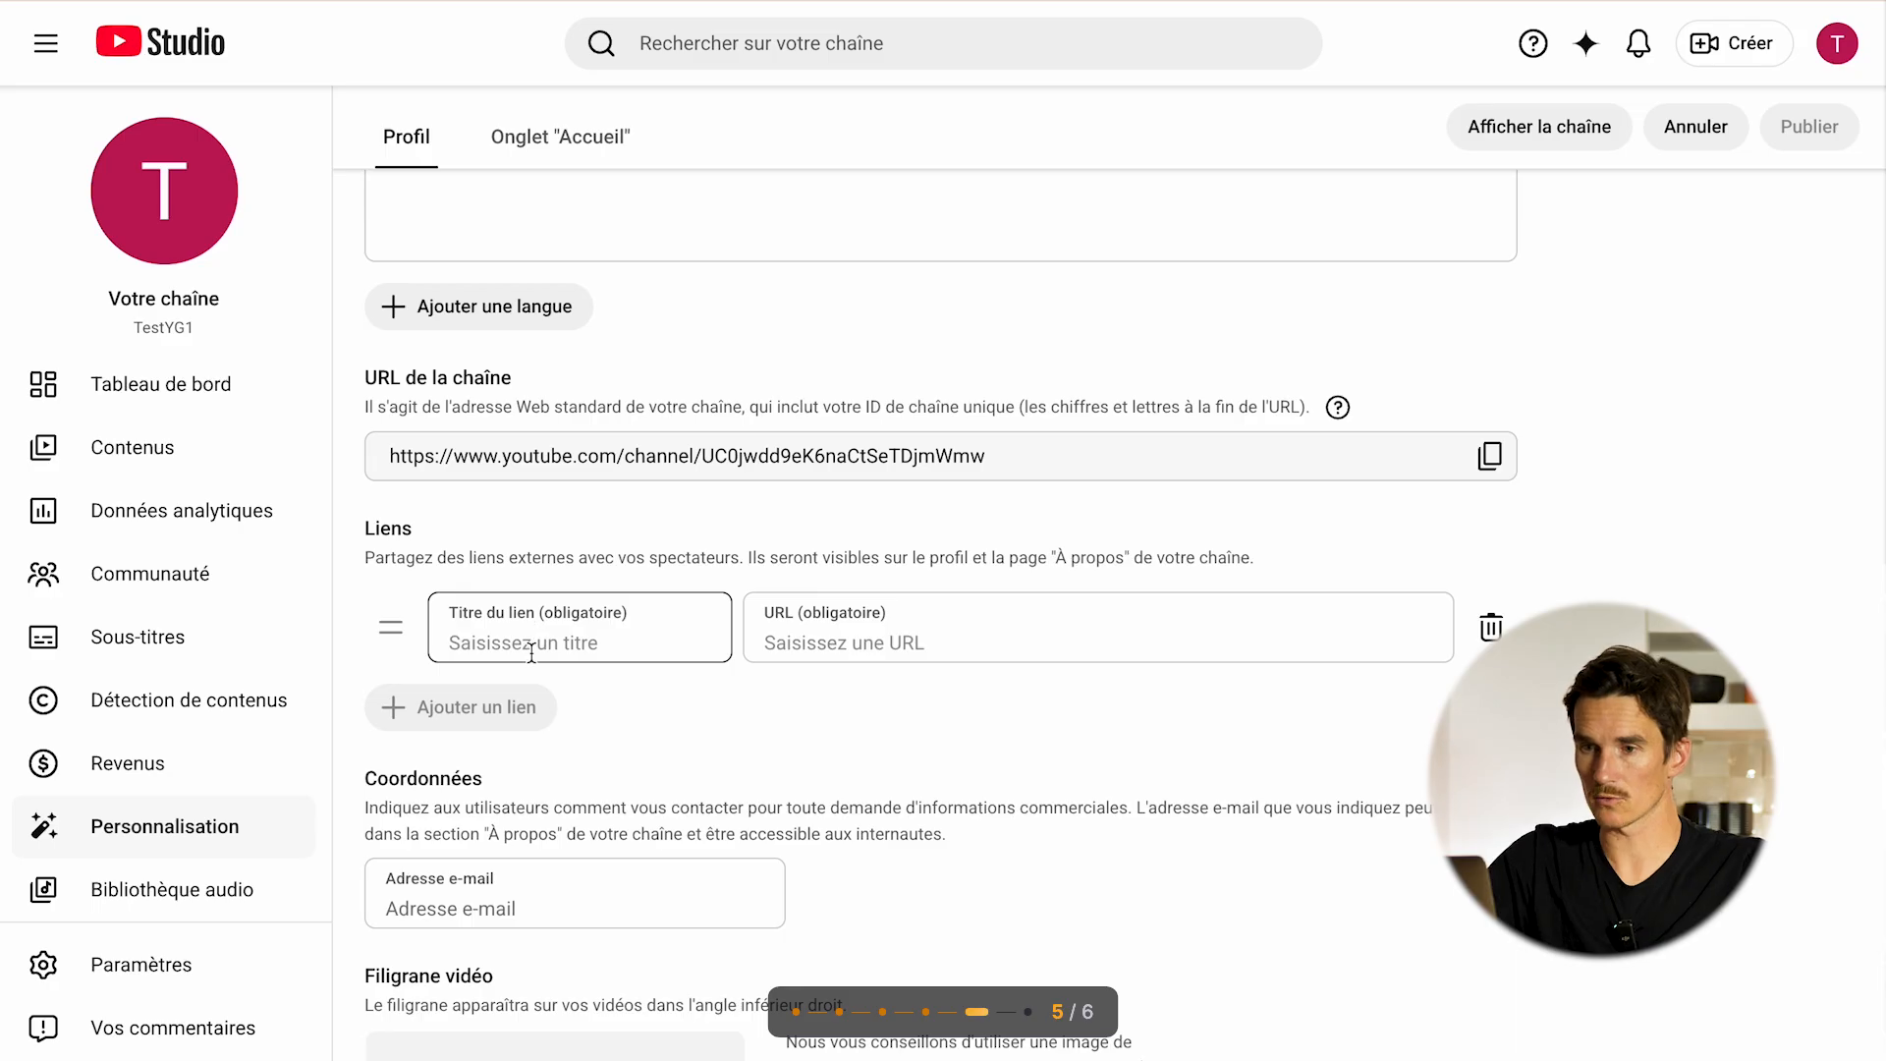
pyautogui.click(878, 639)
pyautogui.click(811, 682)
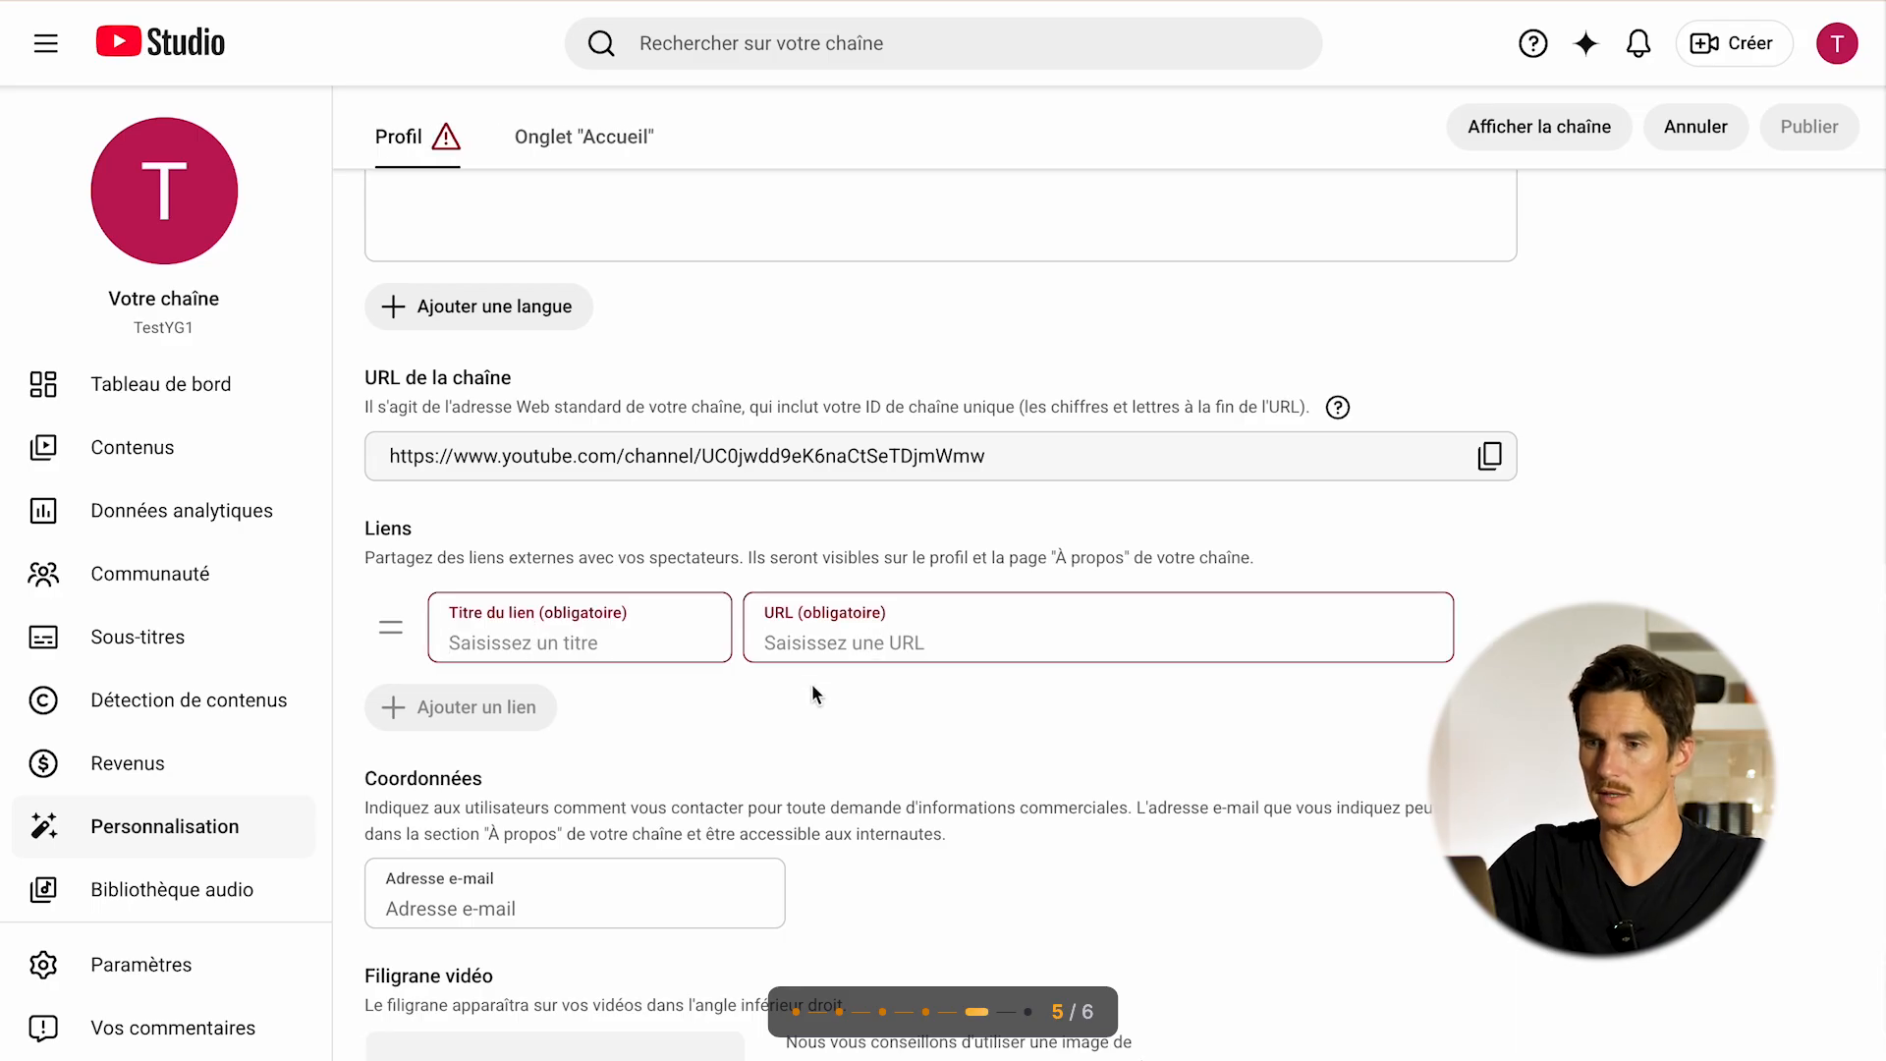
# - Review the contact e-mail and video watermark settings and open the channel's Onglet "Accueil" customization
pyautogui.scroll(-1, 615, 751)
pyautogui.scroll(-1, 615, 750)
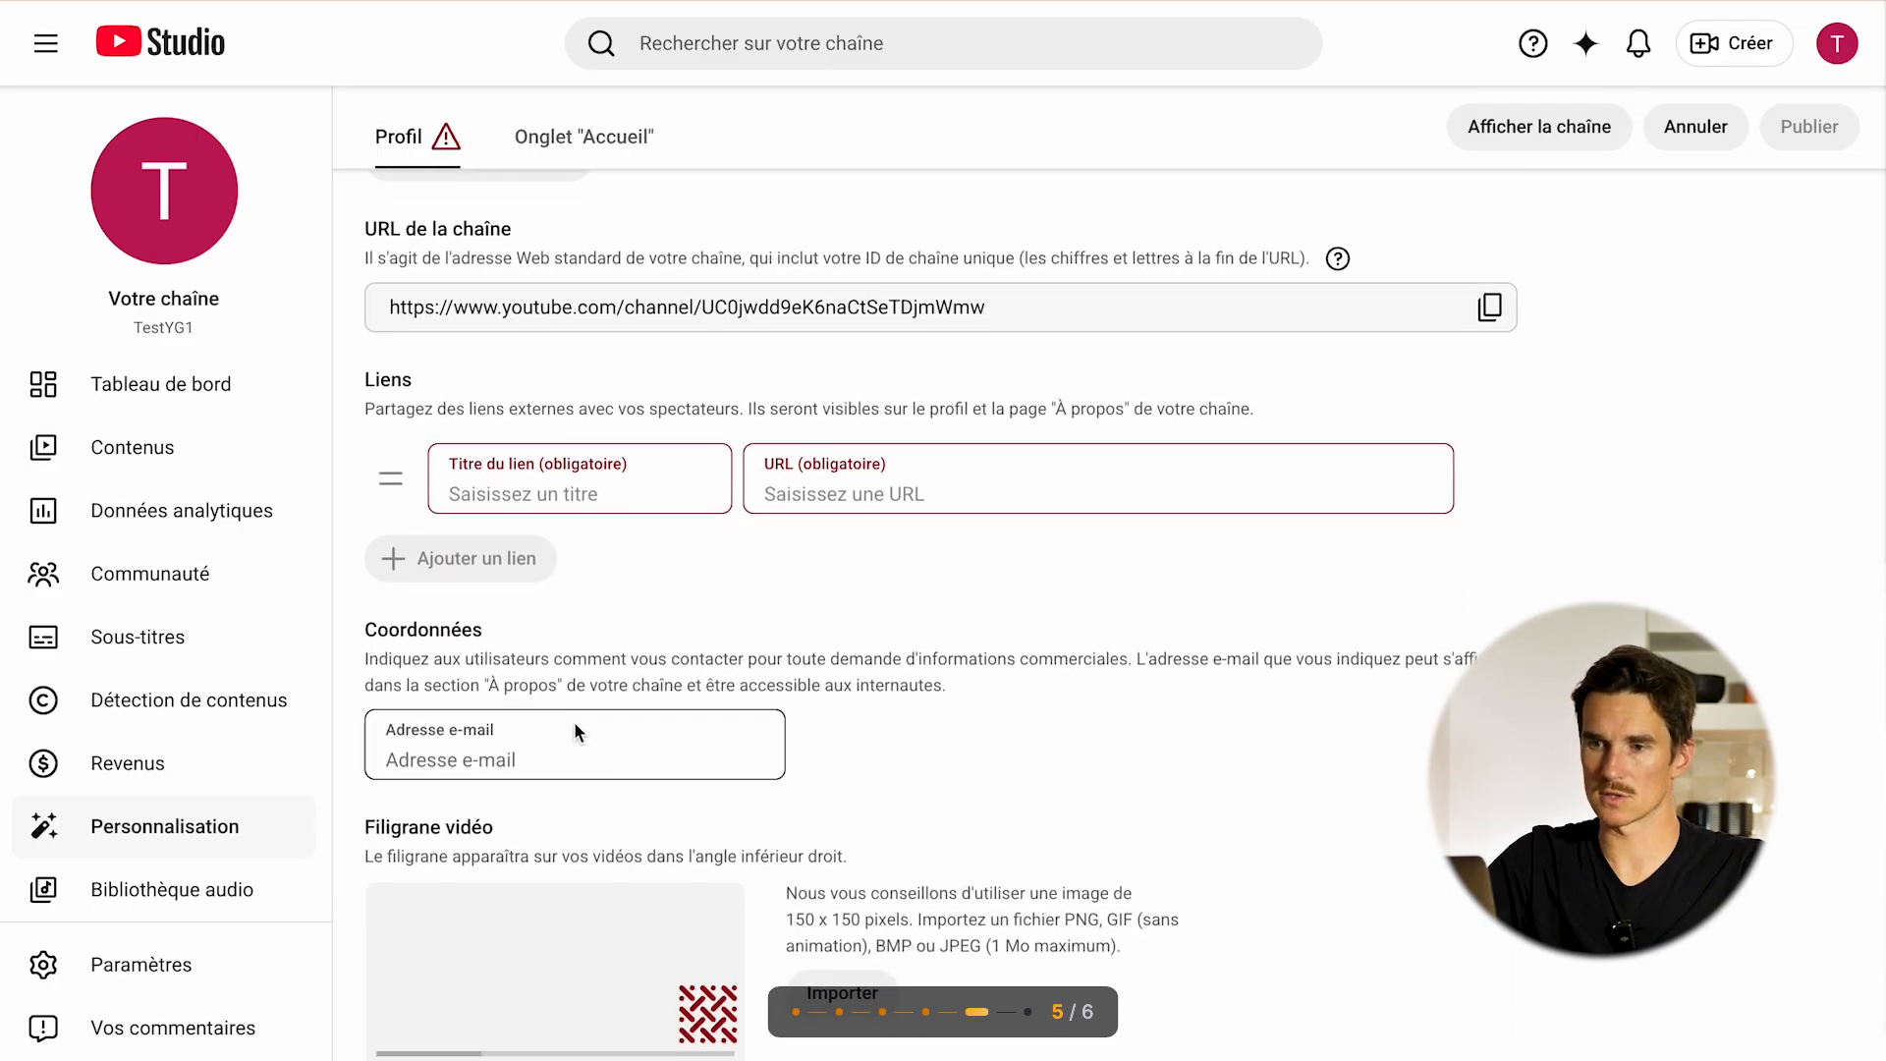
pyautogui.scroll(-1, 560, 741)
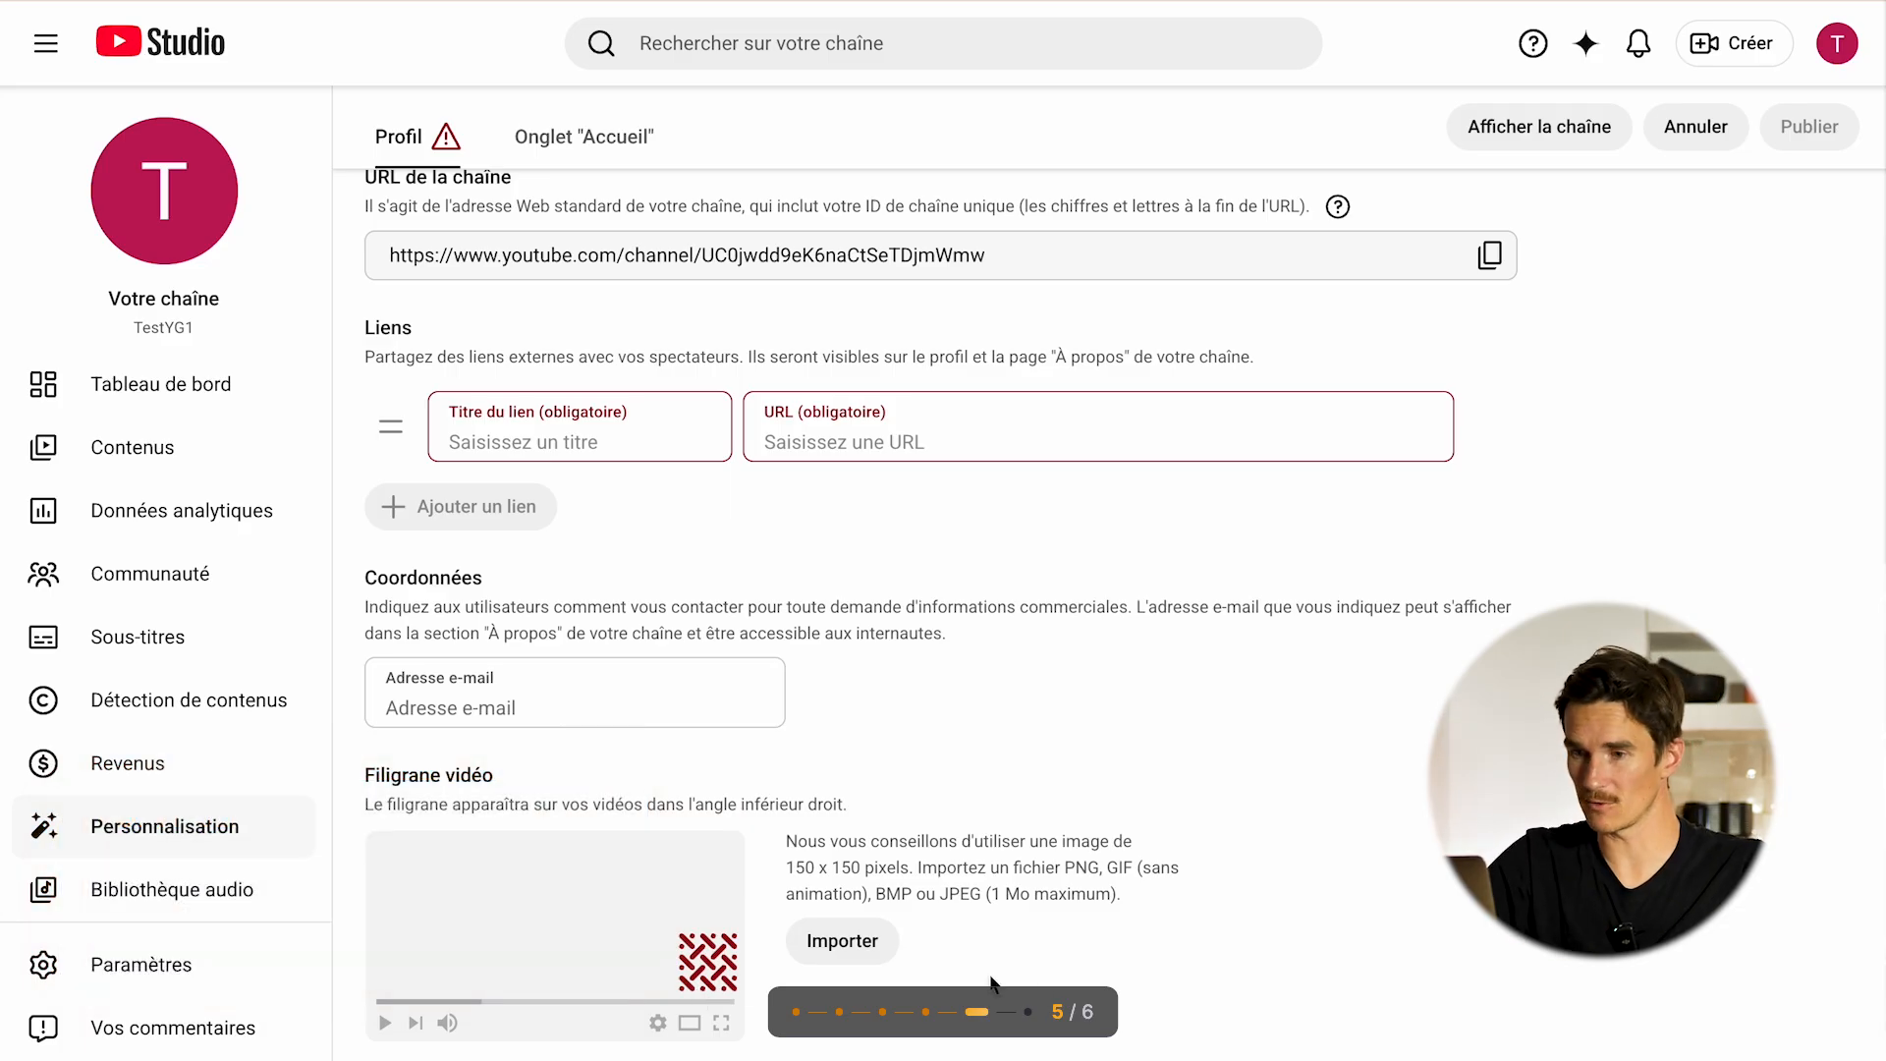
pyautogui.scroll(5, 599, 294)
pyautogui.click(583, 210)
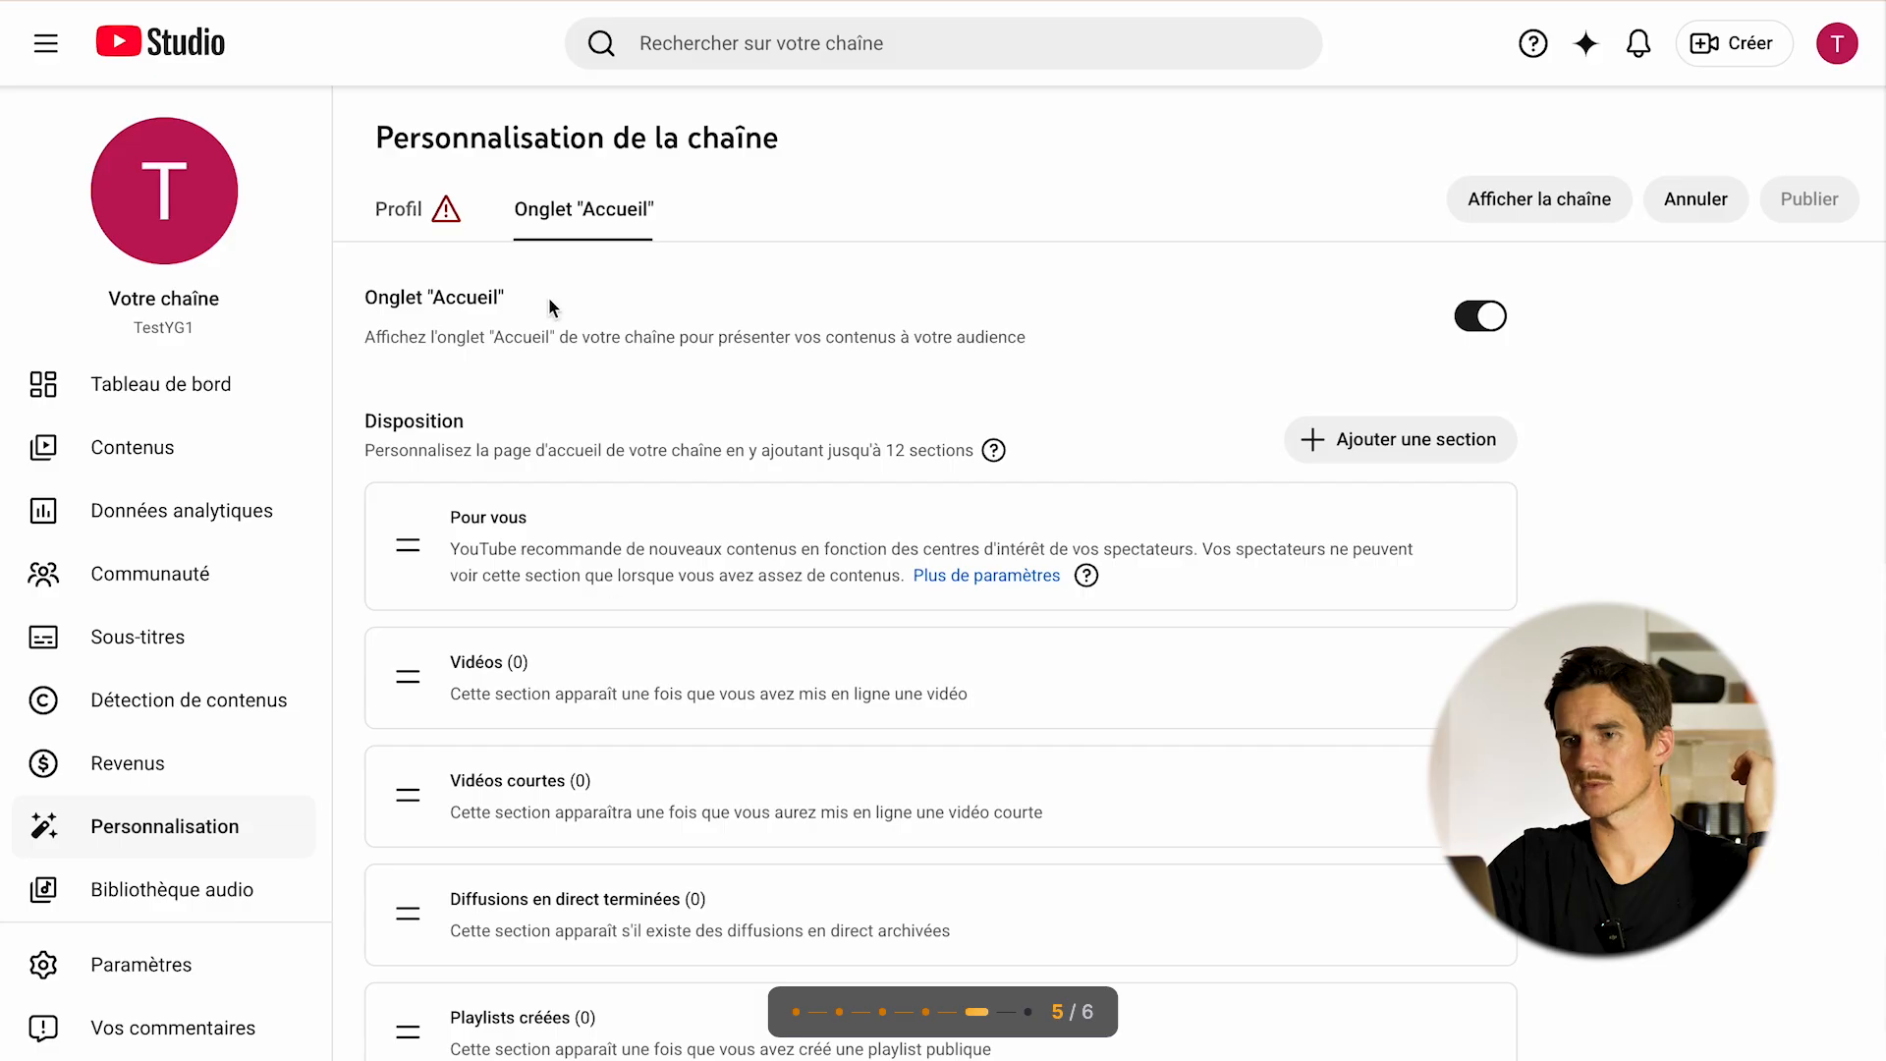
# - Switch to the Cyprien channel page on YouTube, close its stats window and examine the home page video sections
pyautogui.moveTo(1181, 498)
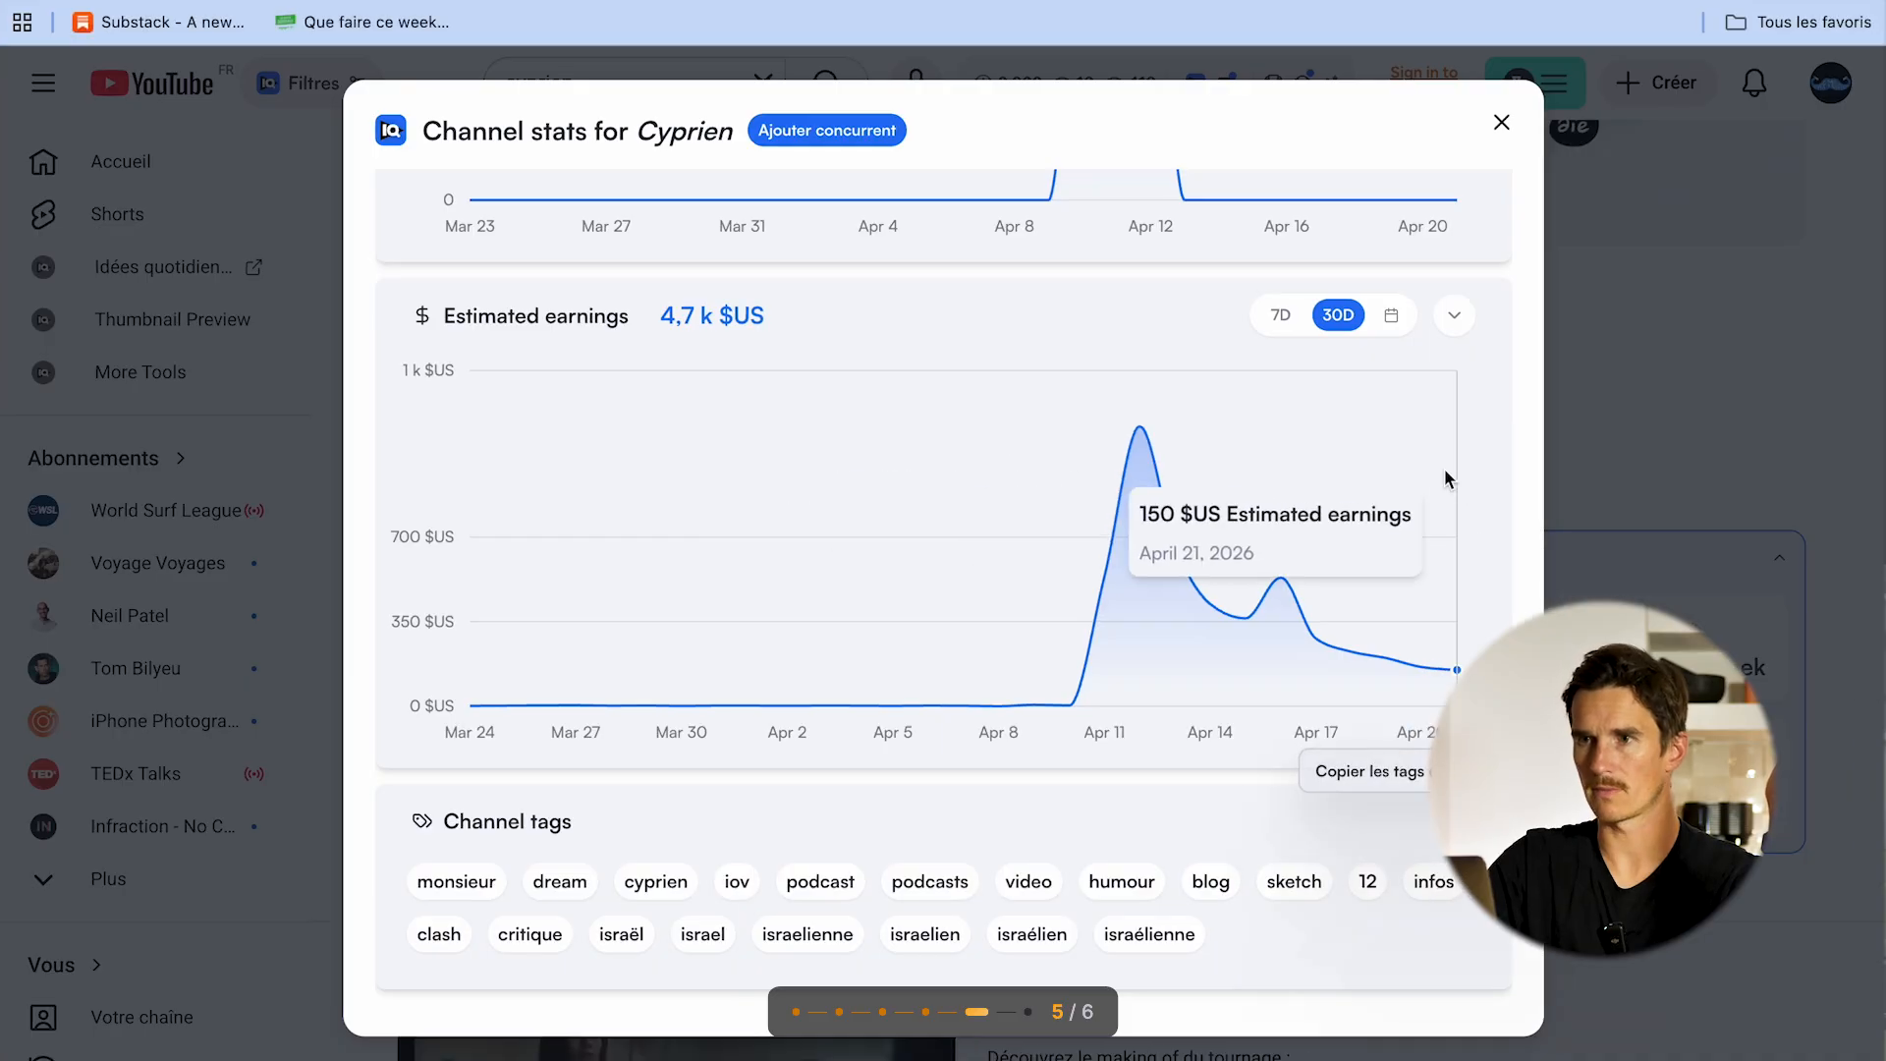
pyautogui.click(1501, 122)
pyautogui.scroll(-2, 1088, 622)
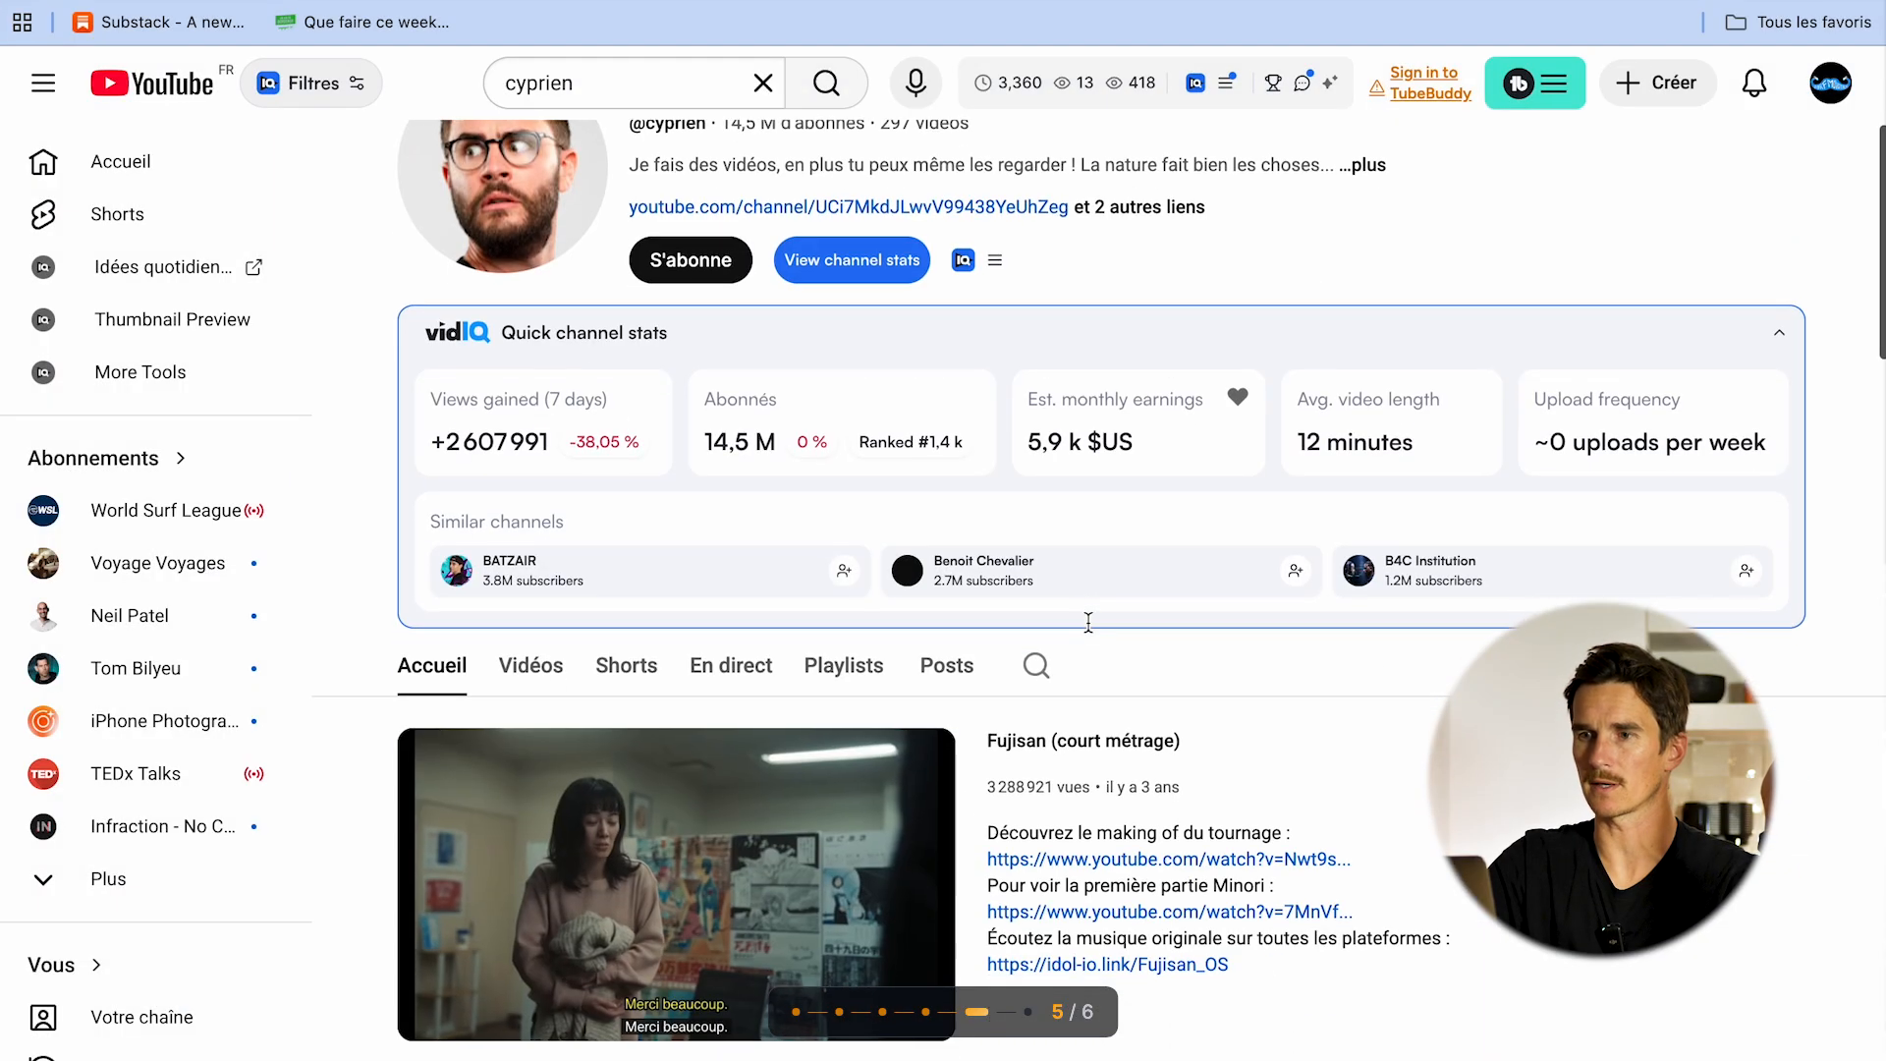
pyautogui.scroll(-5, 1088, 622)
pyautogui.scroll(3, 562, 554)
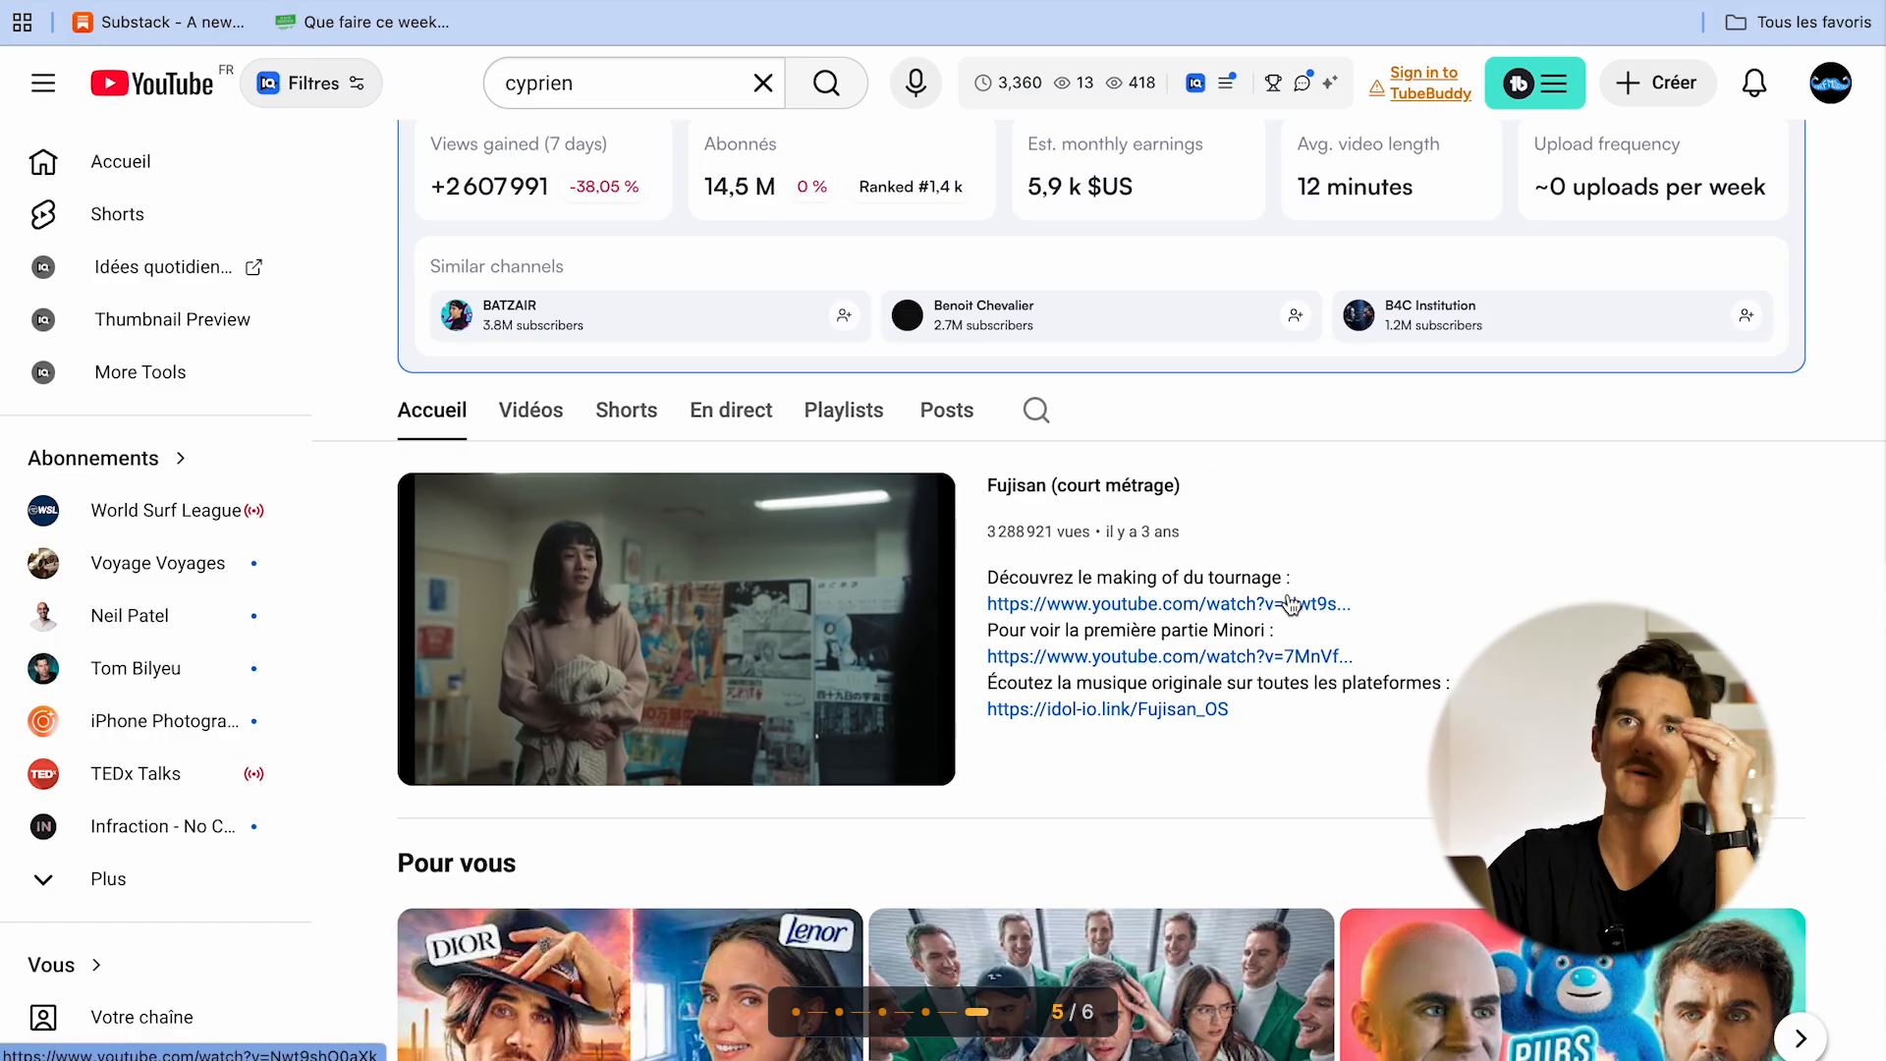
pyautogui.scroll(-1, 1288, 672)
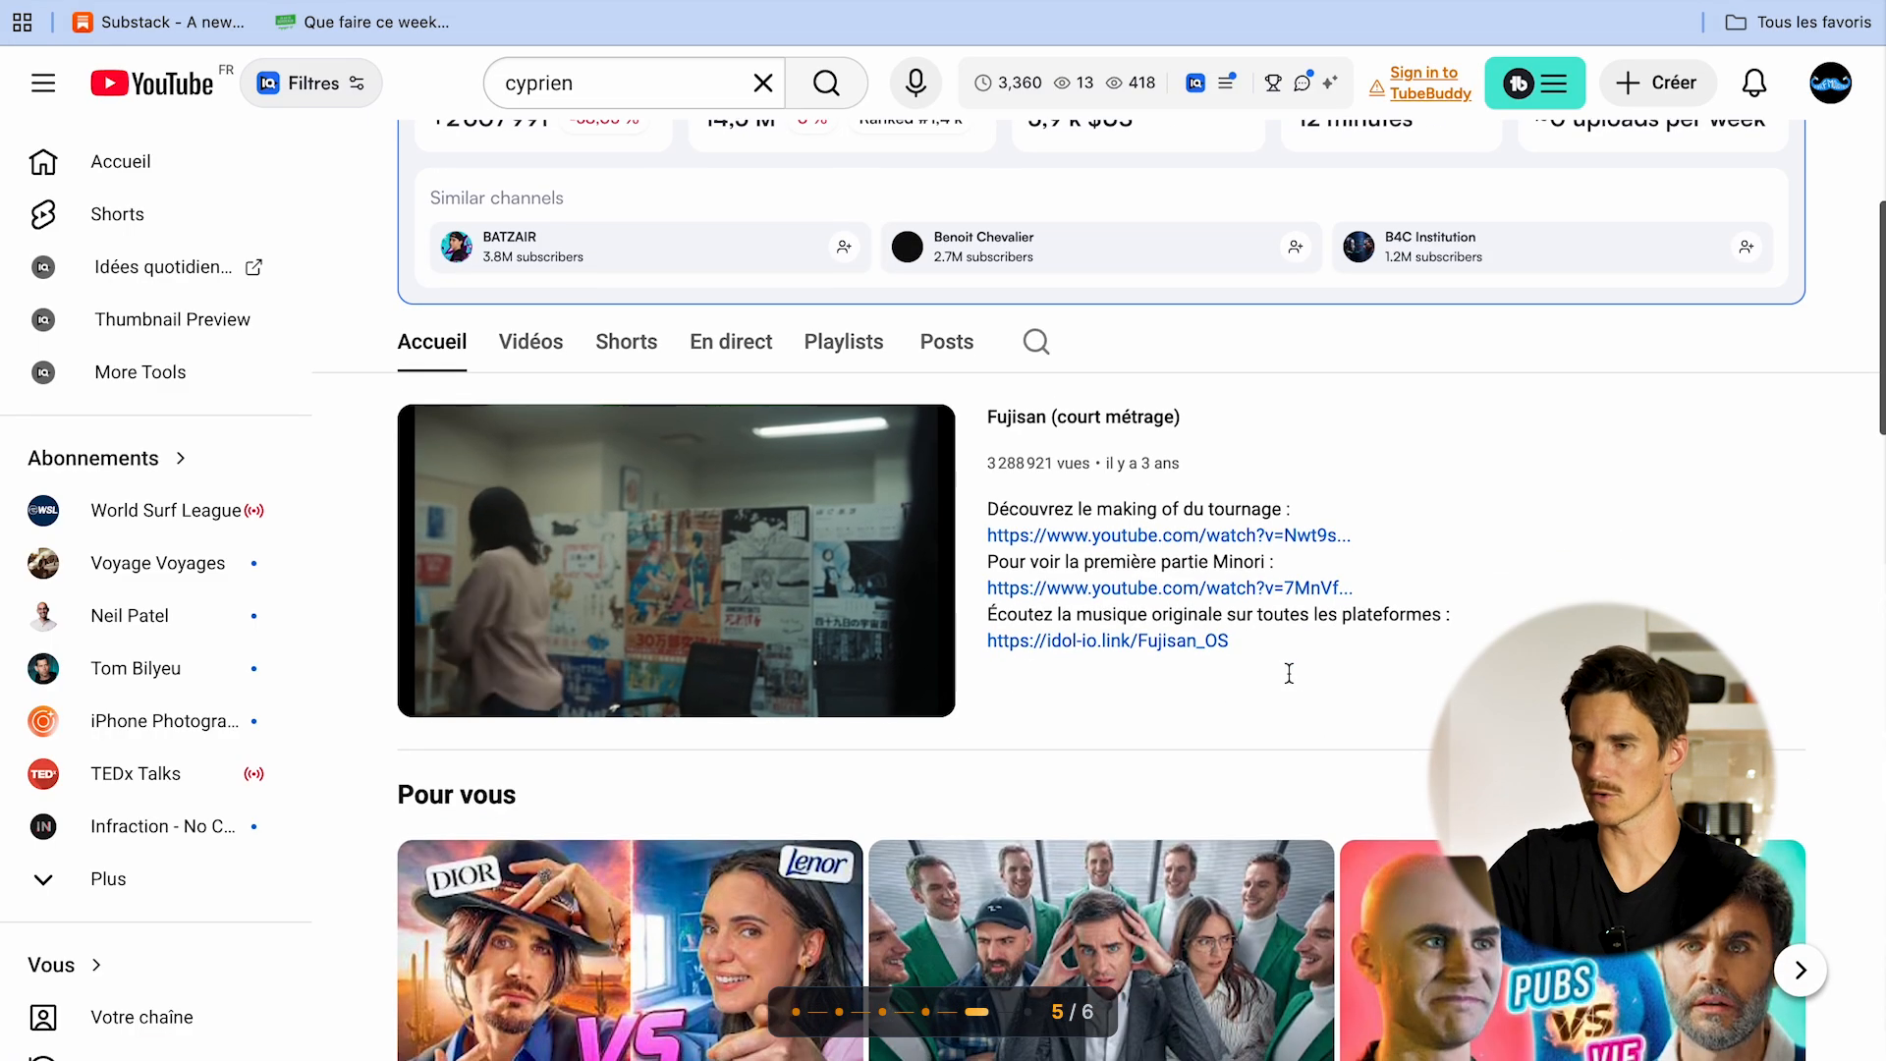
pyautogui.scroll(-7, 619, 507)
# - Return to YouTube Studio and delete the Pour vous section from the channel's home page layout
pyautogui.hotkey('ctrl', 'Left')
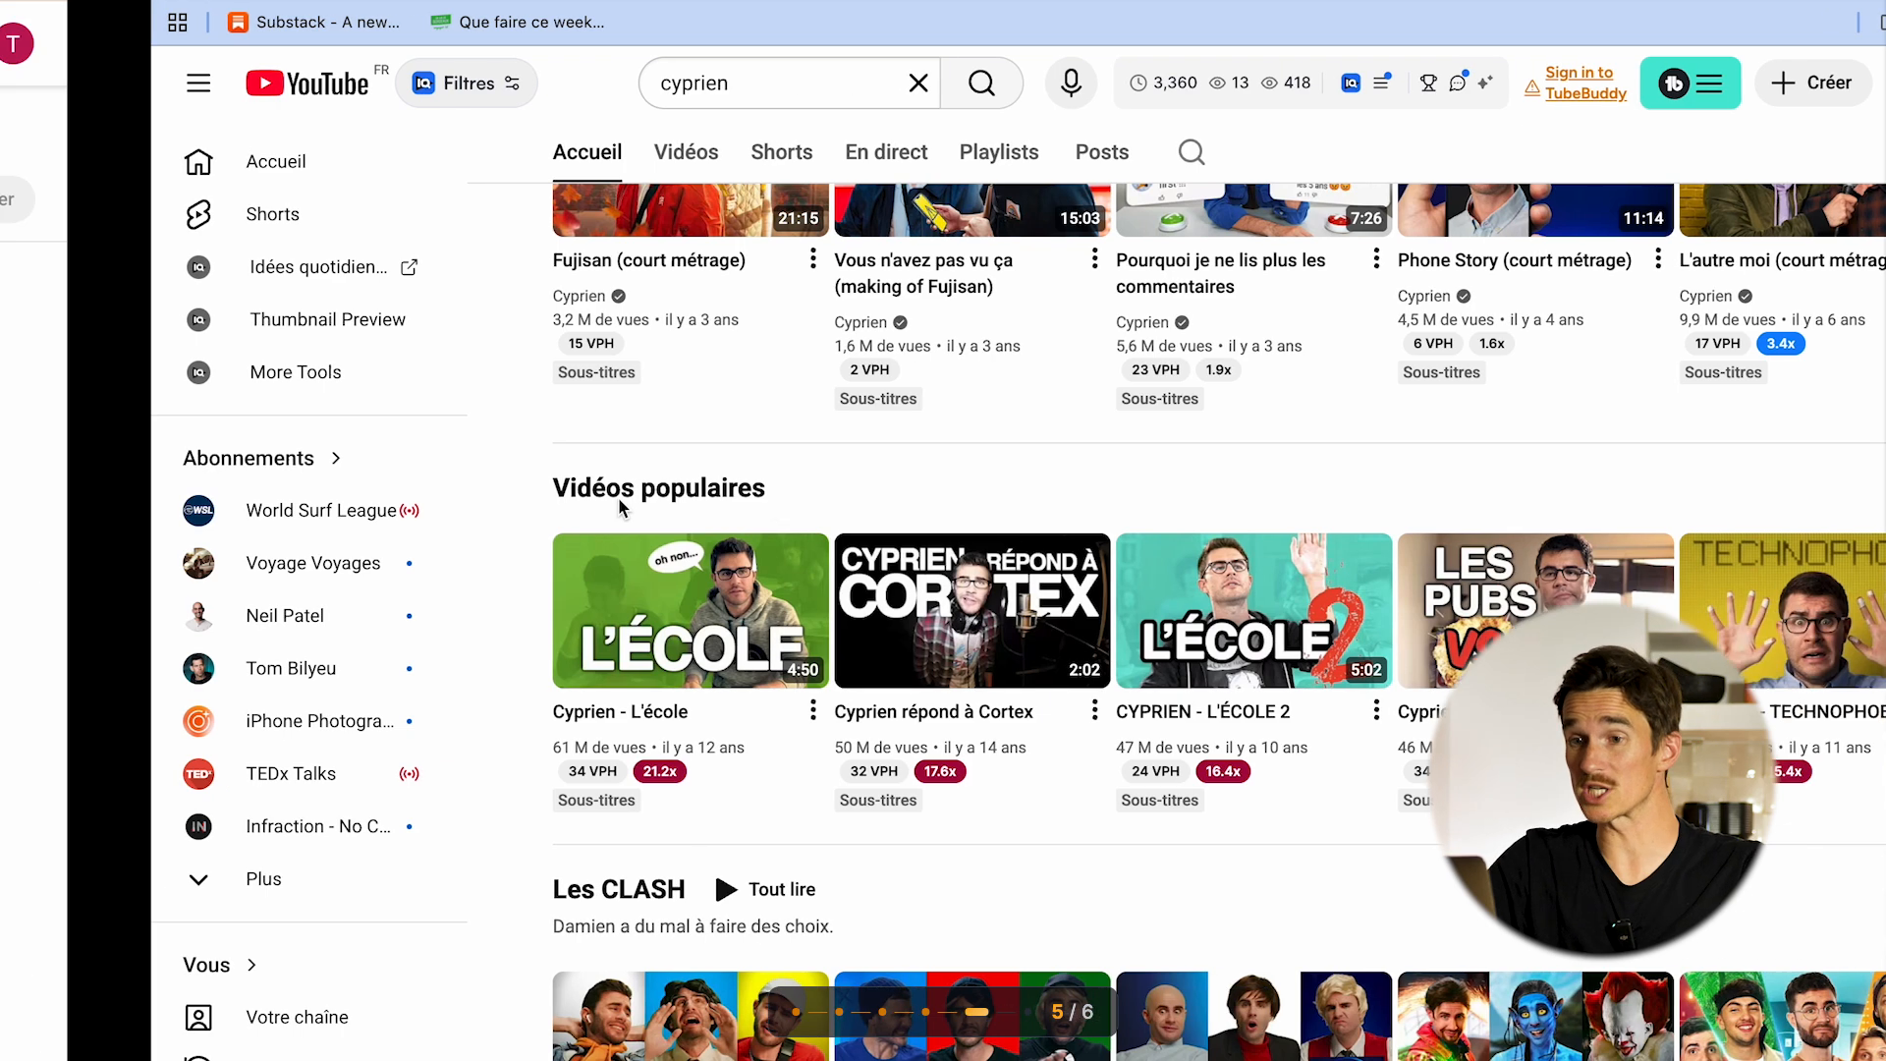
pyautogui.scroll(-2, 484, 488)
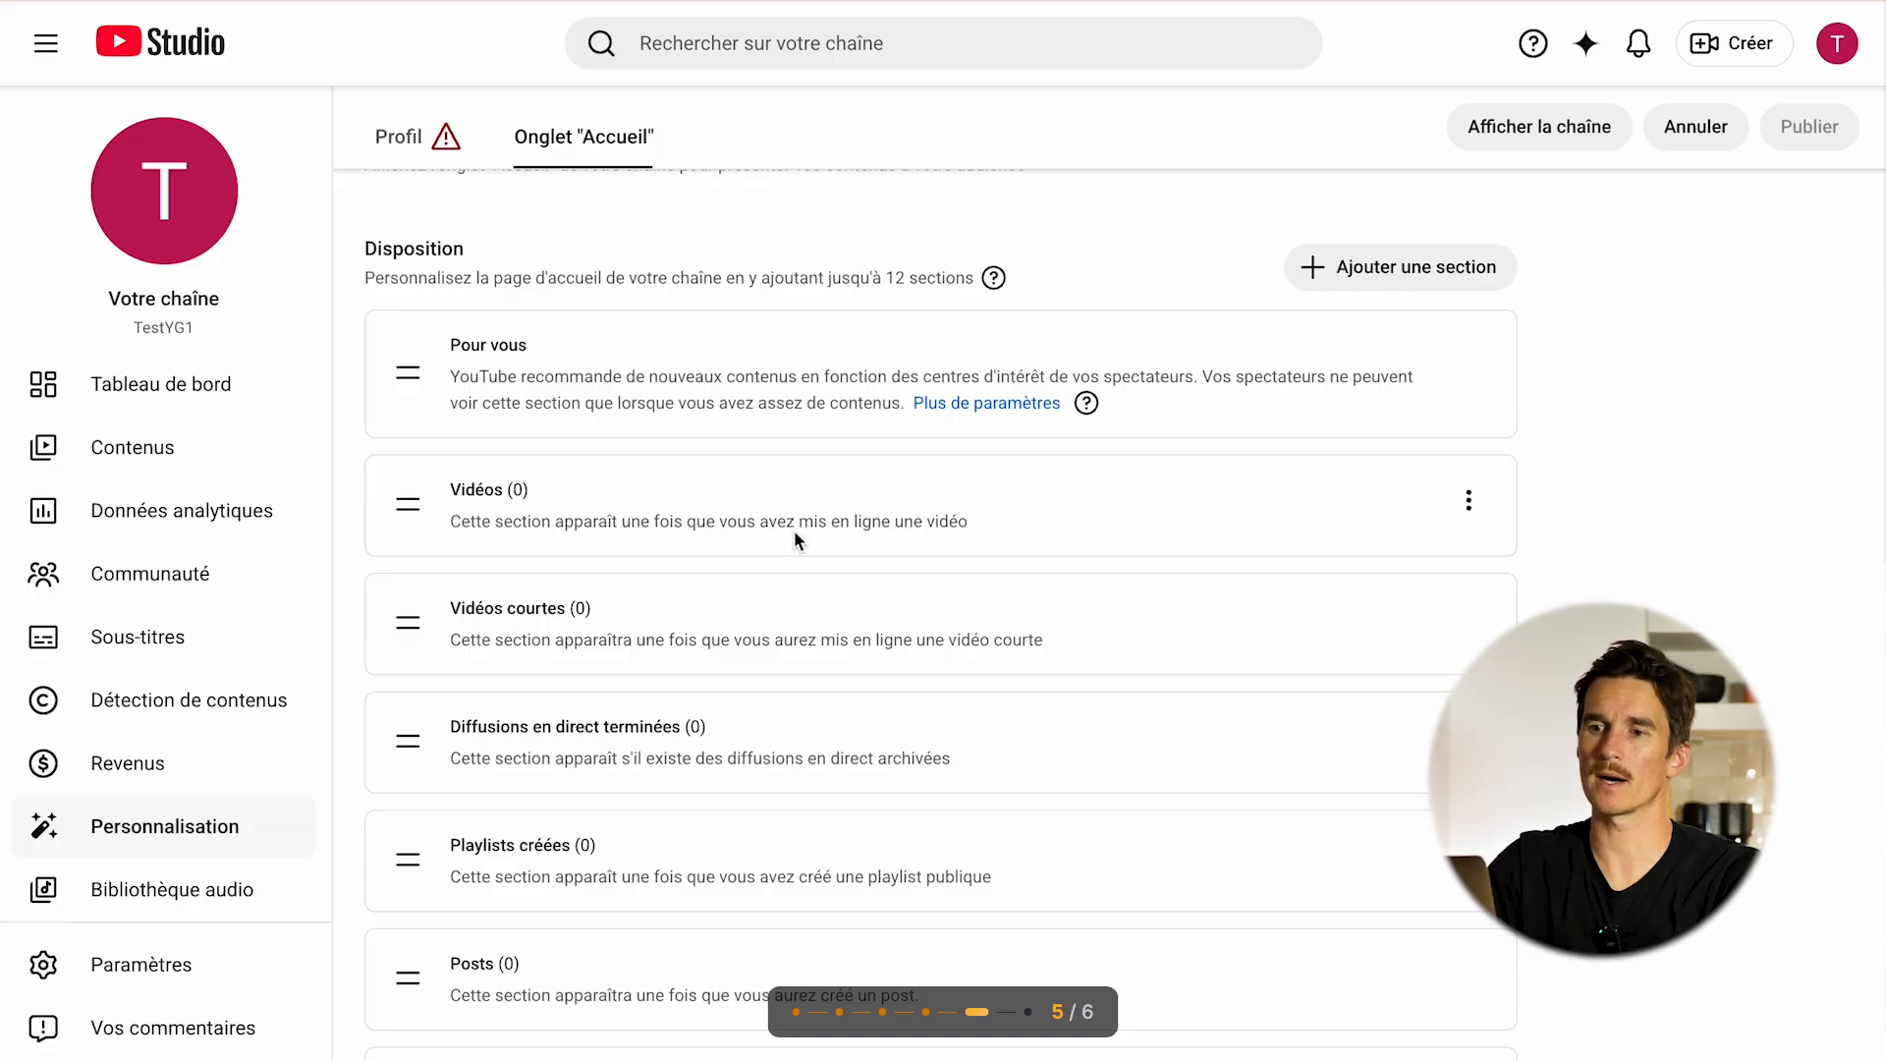
pyautogui.click(1479, 523)
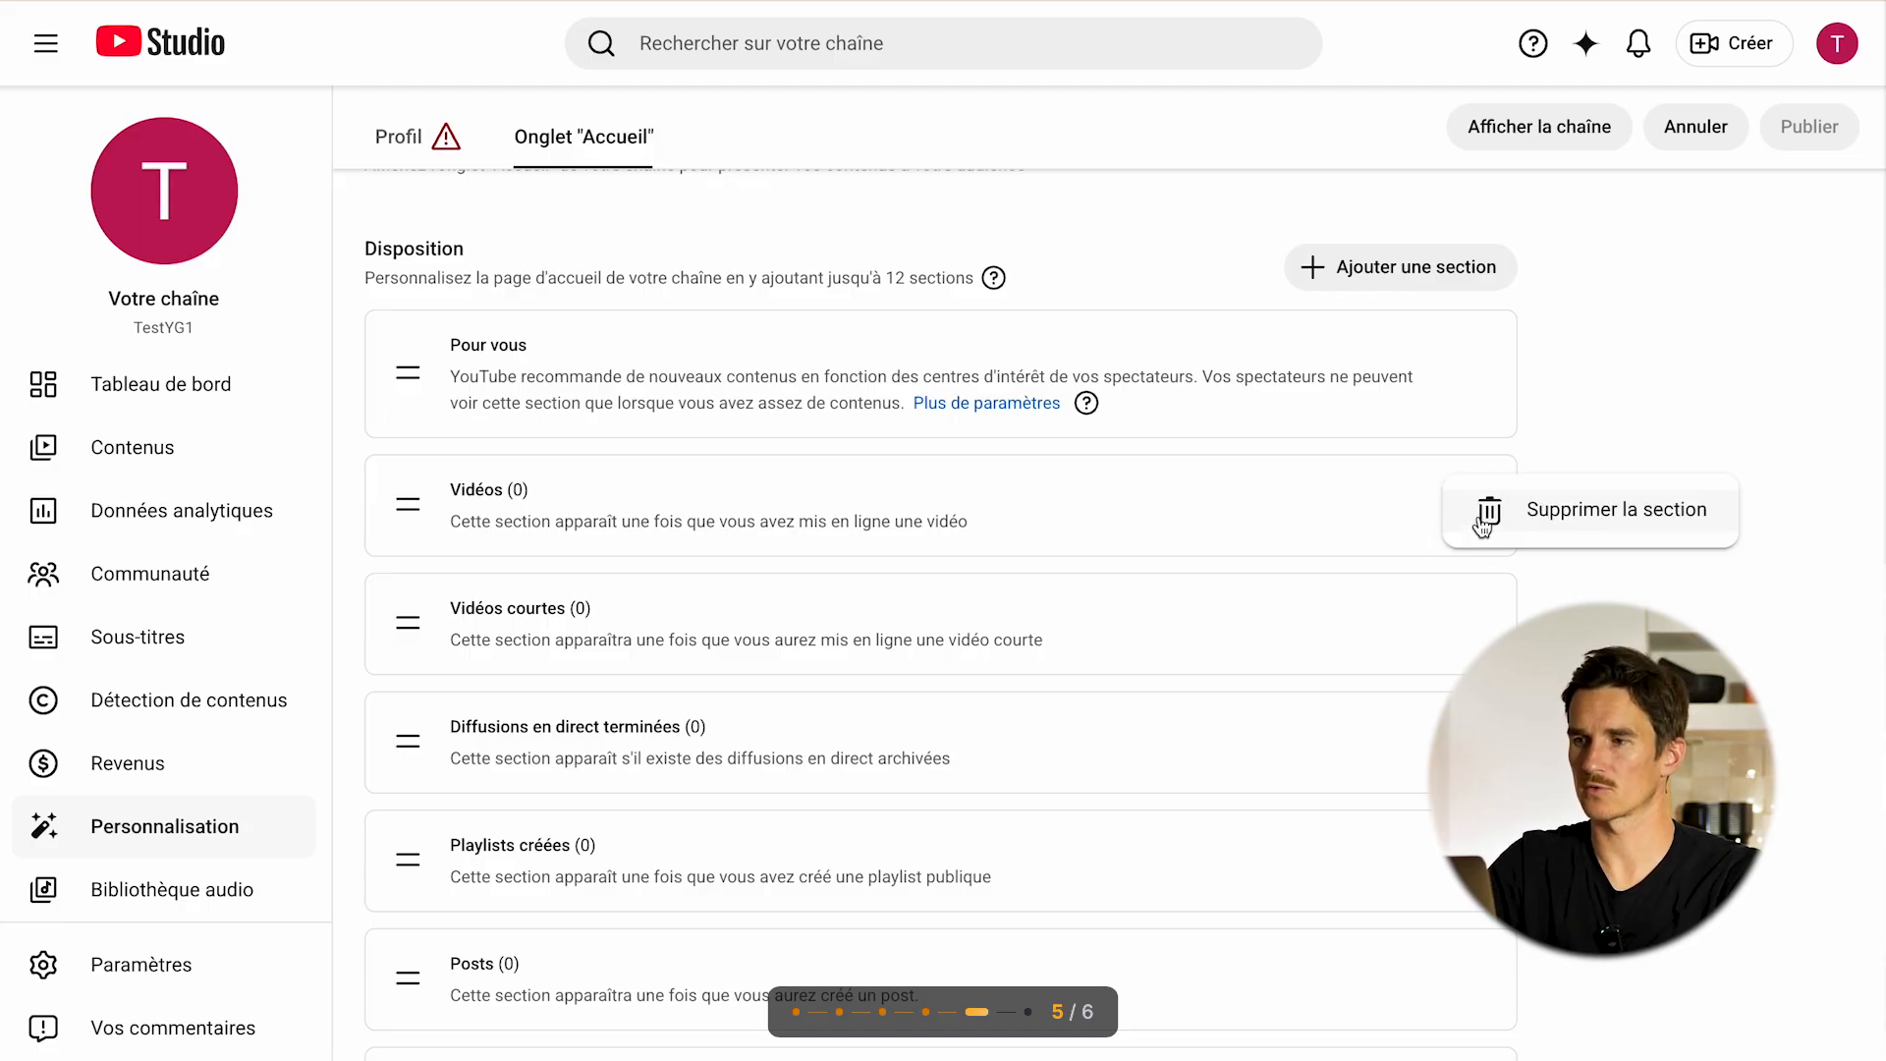
pyautogui.click(874, 481)
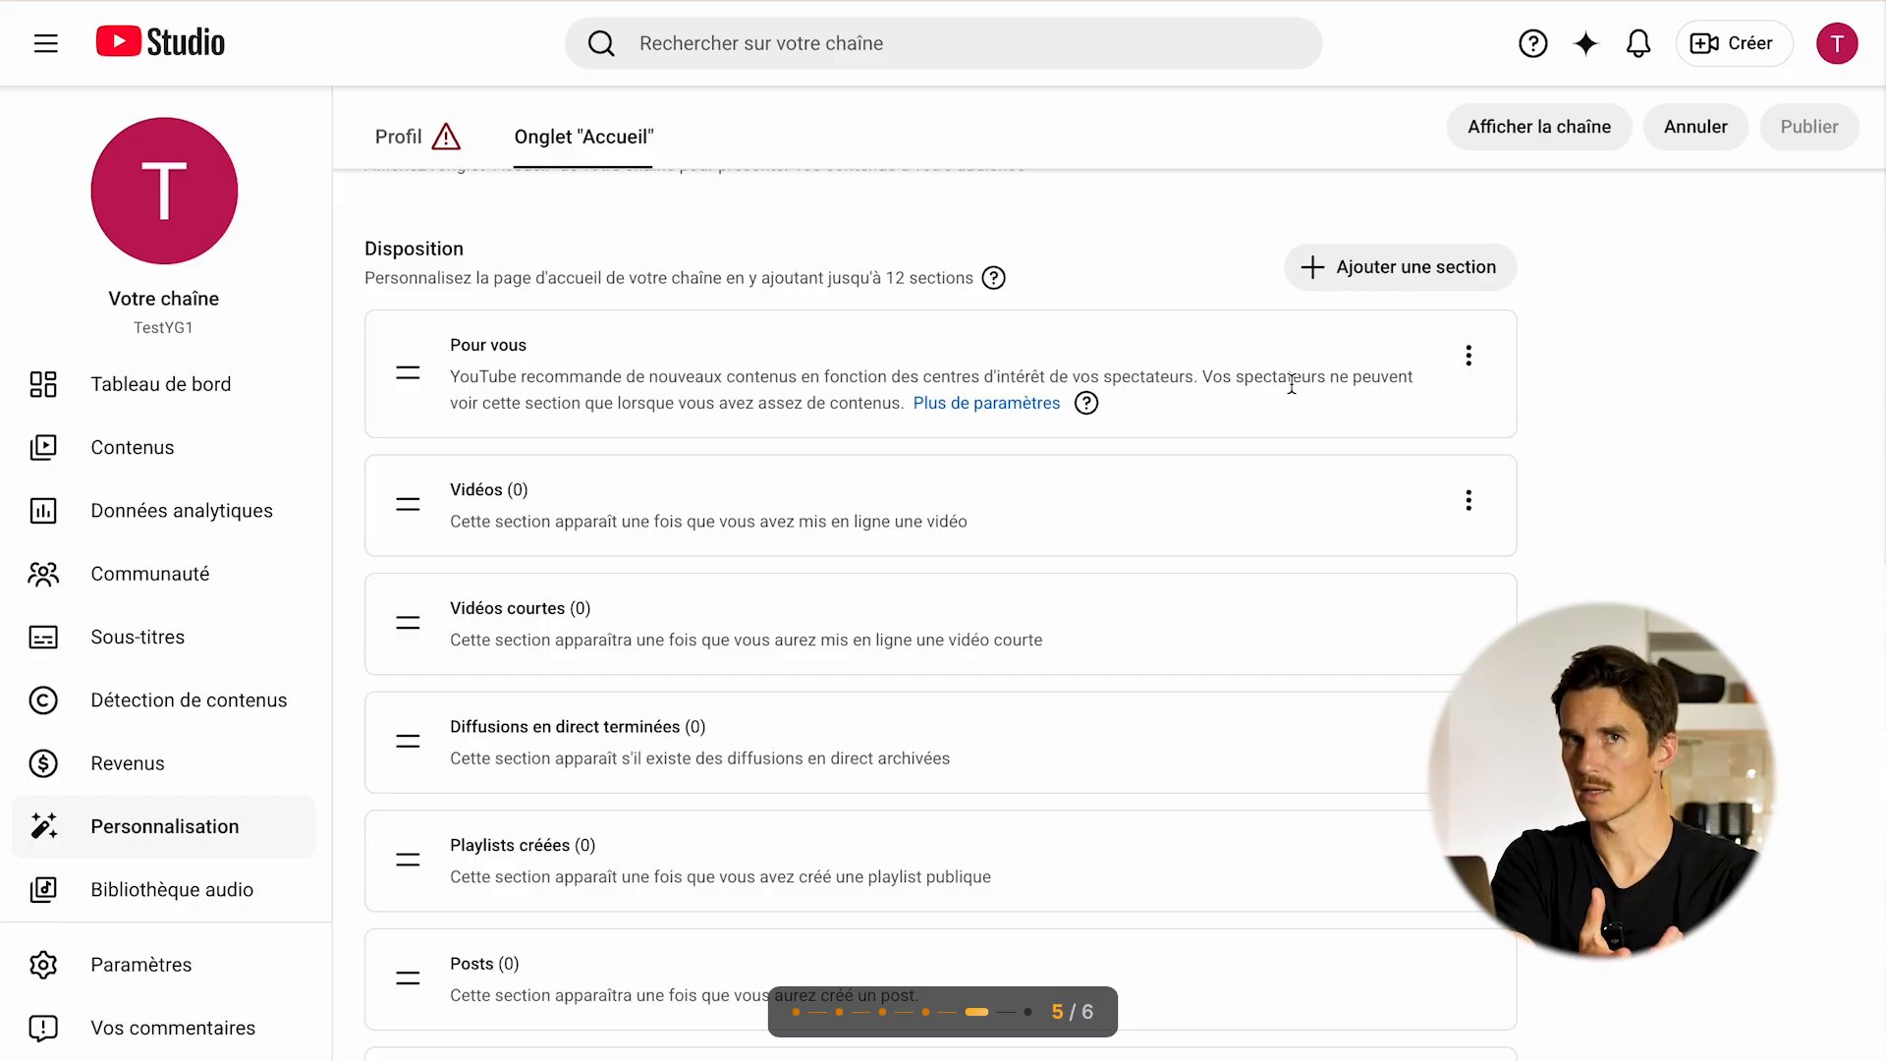
pyautogui.click(1469, 355)
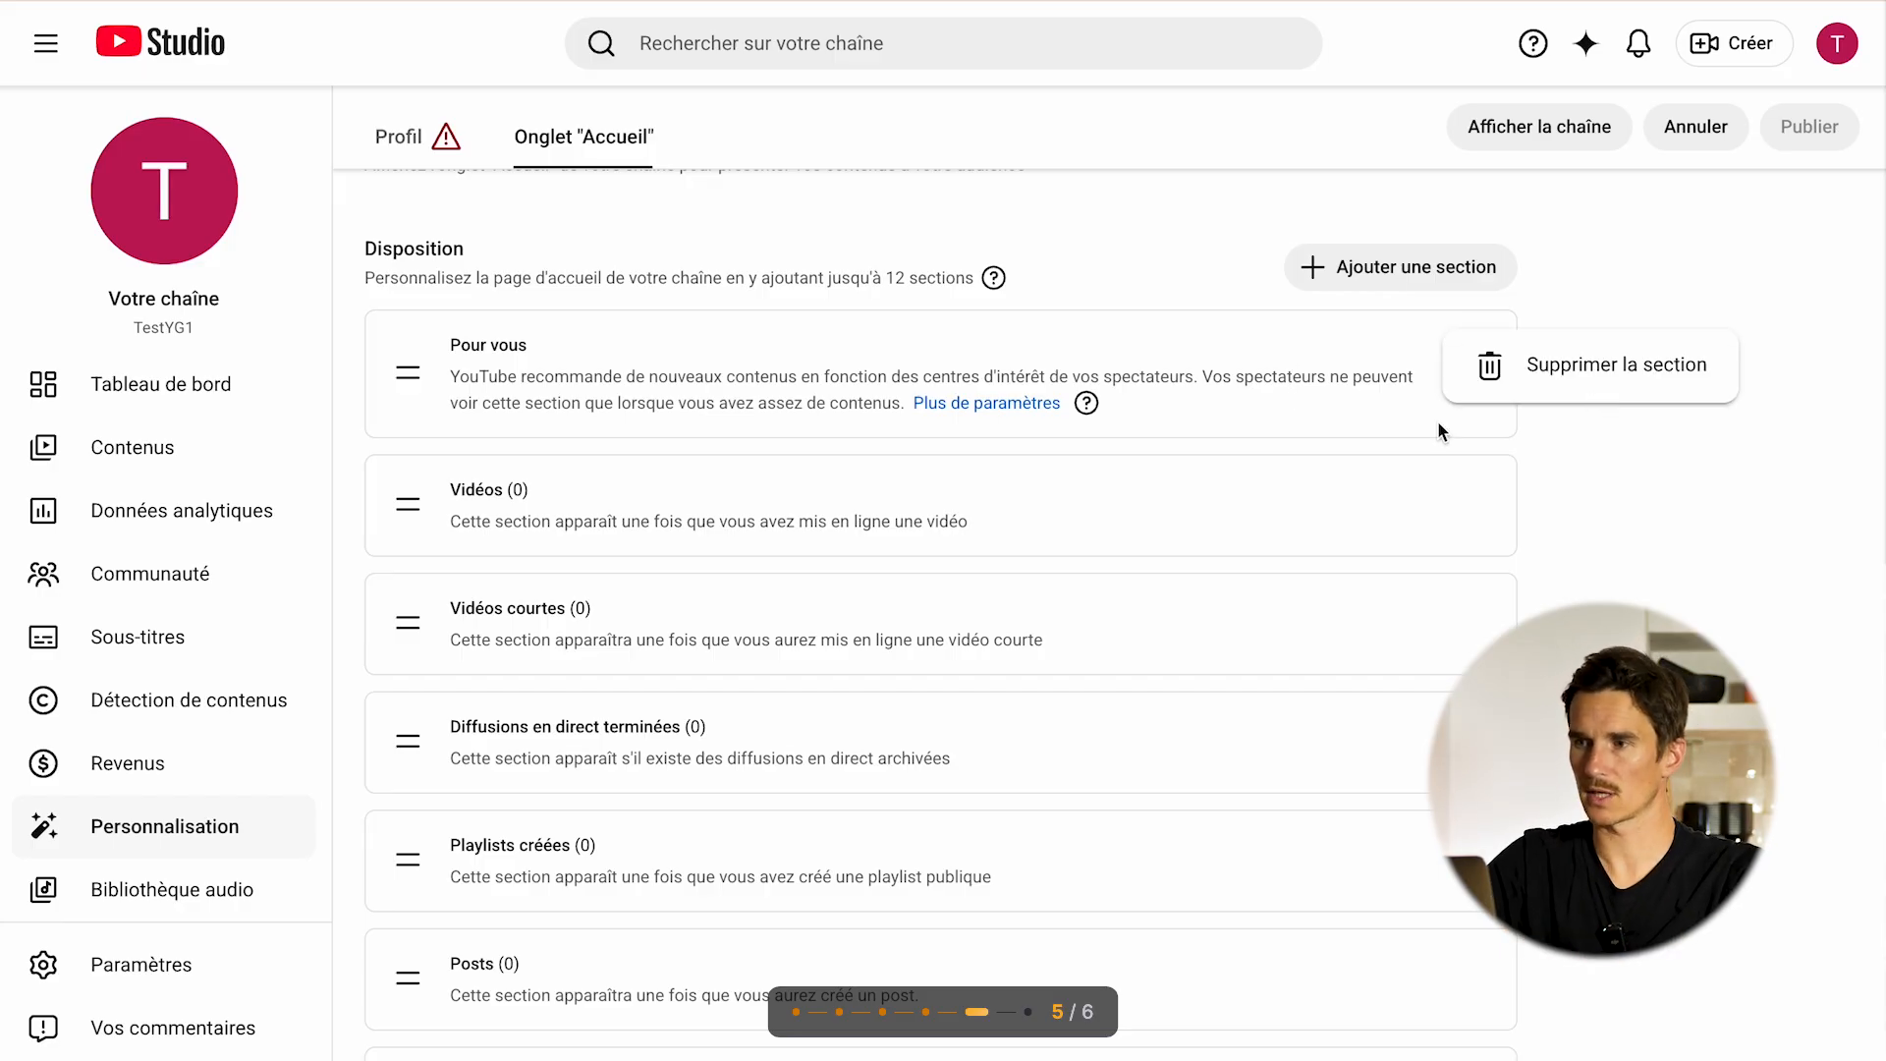
pyautogui.click(1547, 370)
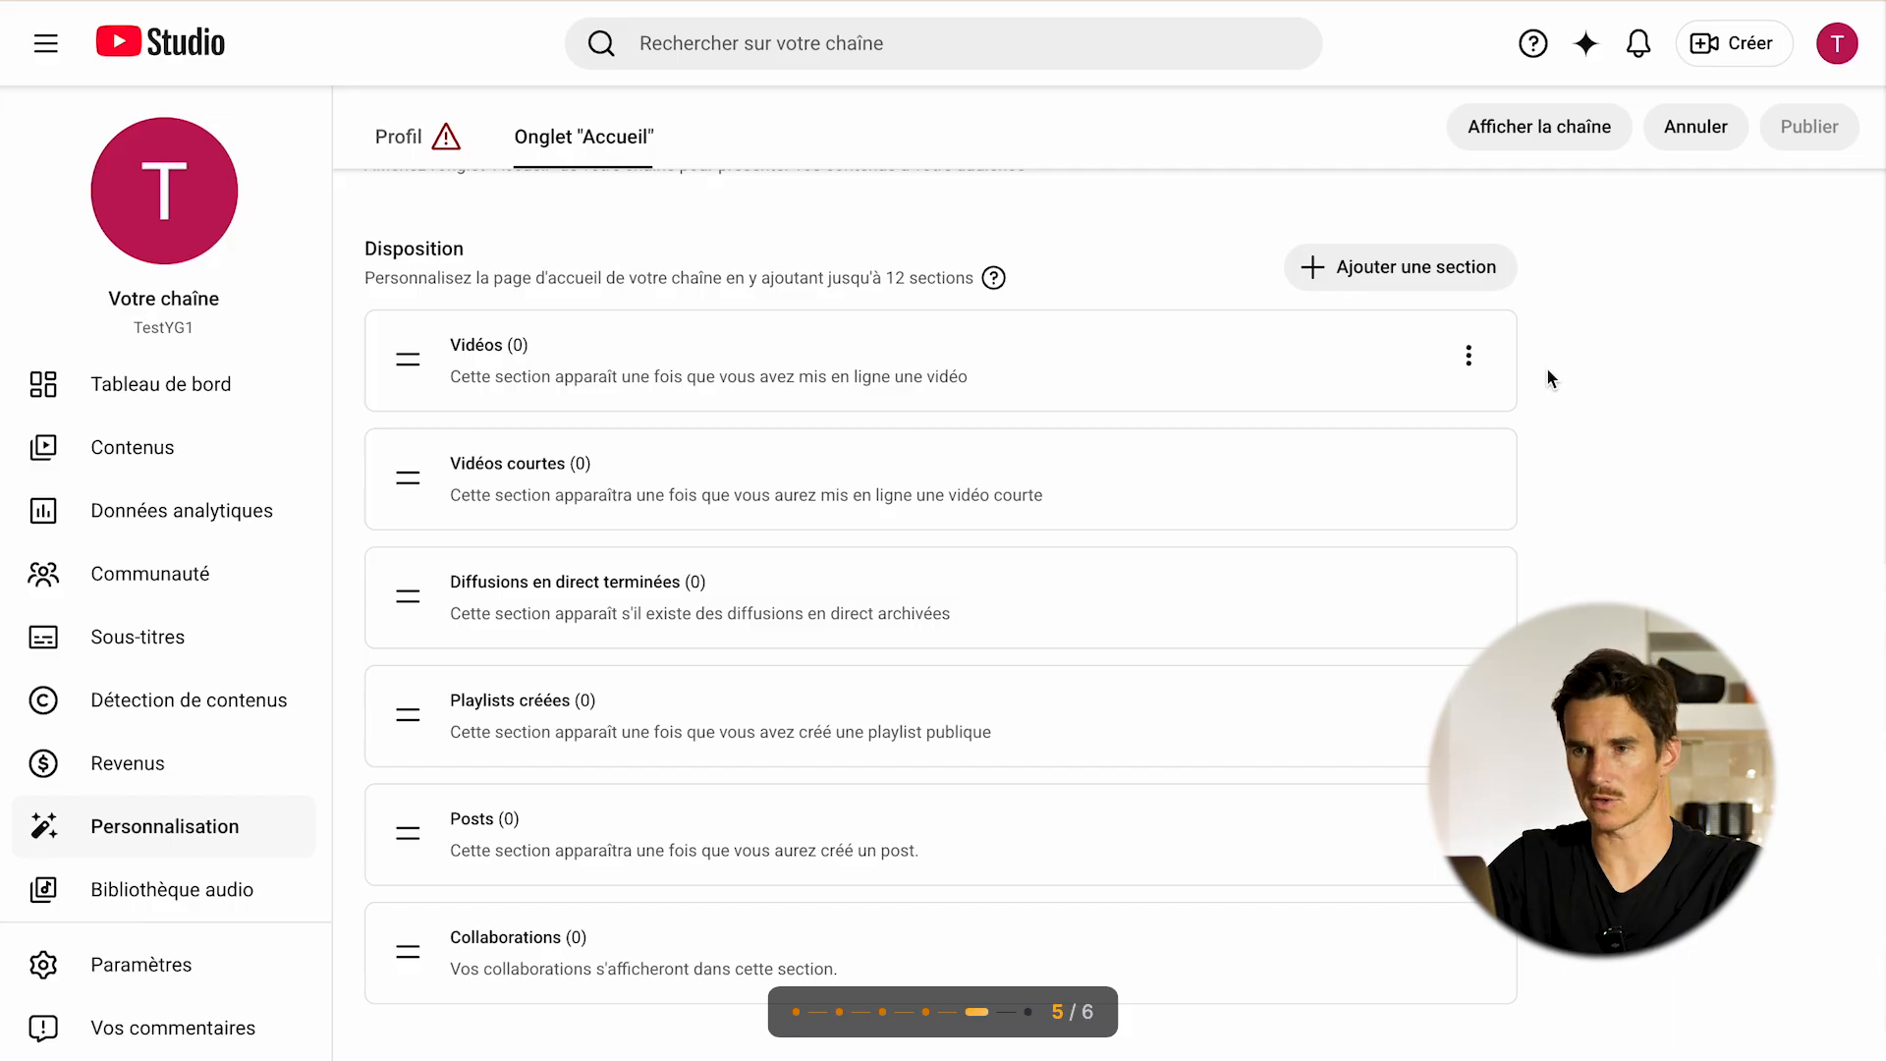
# - Delete the Diffusions en direct terminées section from the home page layout
pyautogui.scroll(-1, 1204, 623)
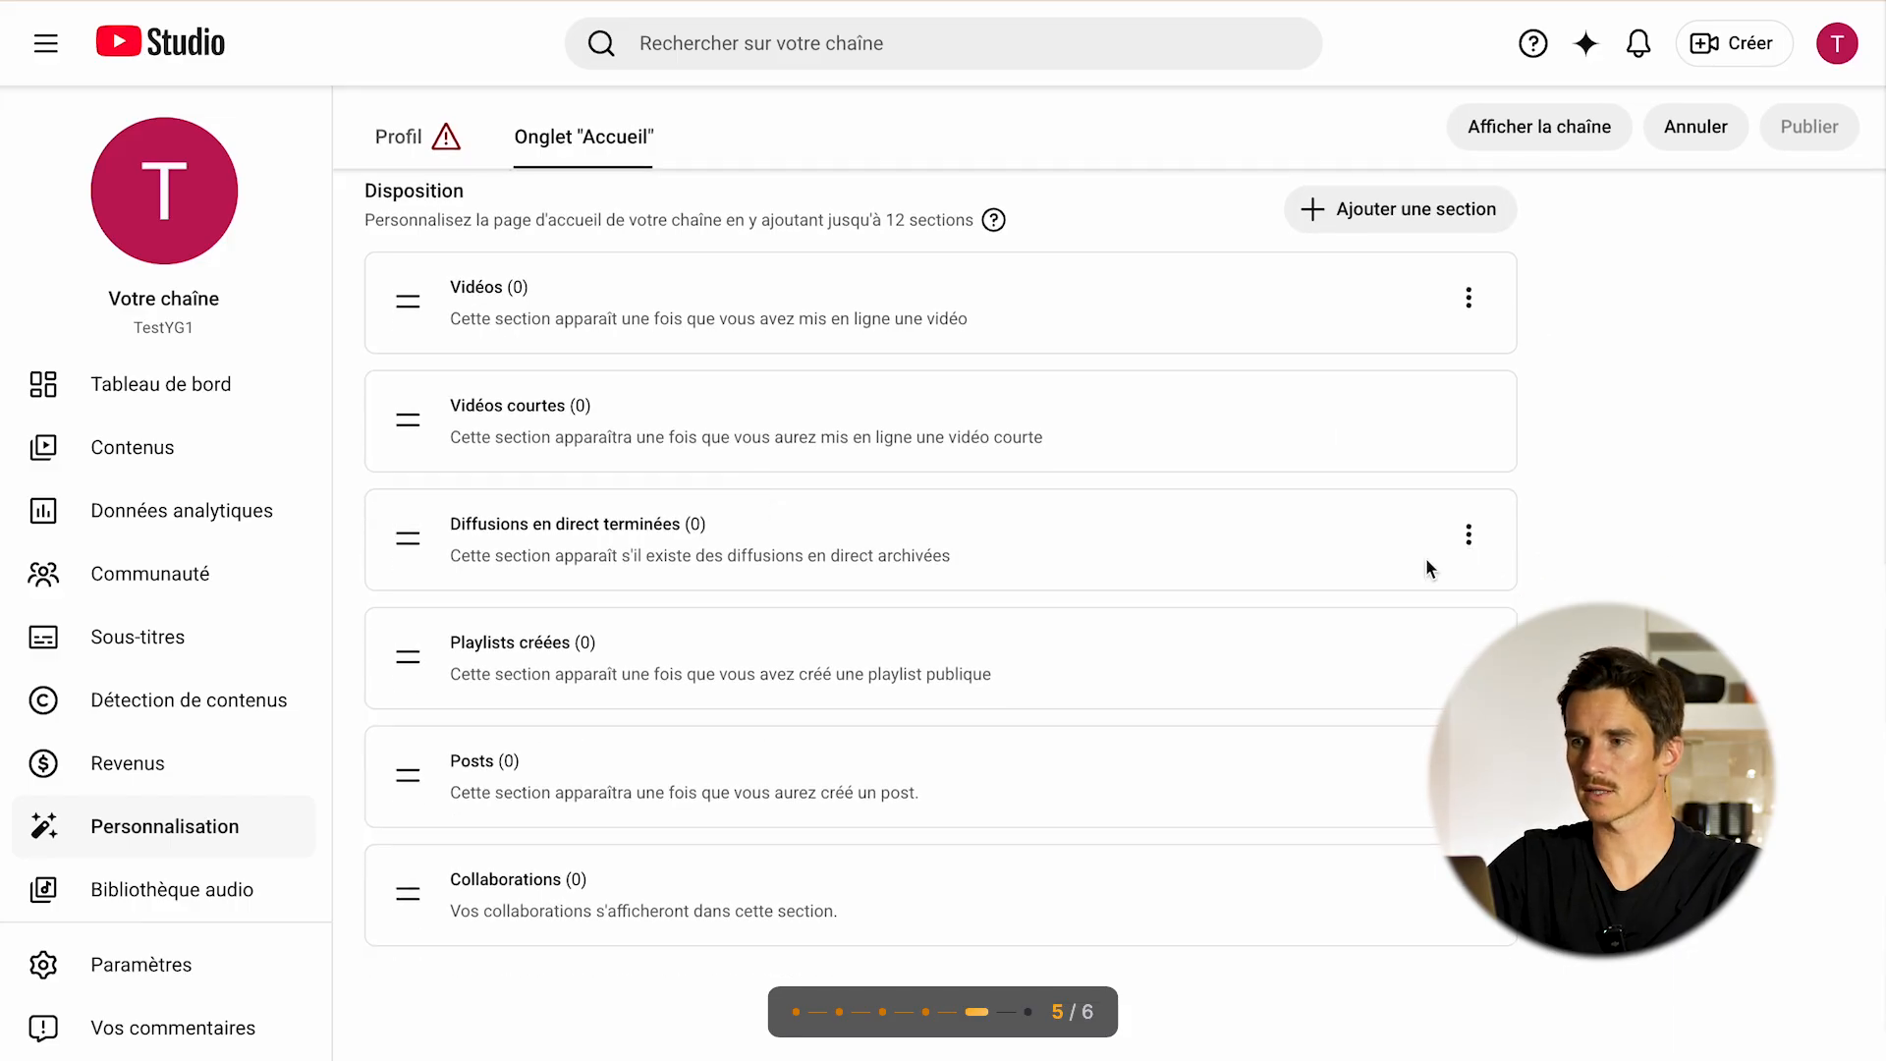
pyautogui.click(1469, 534)
pyautogui.click(1583, 568)
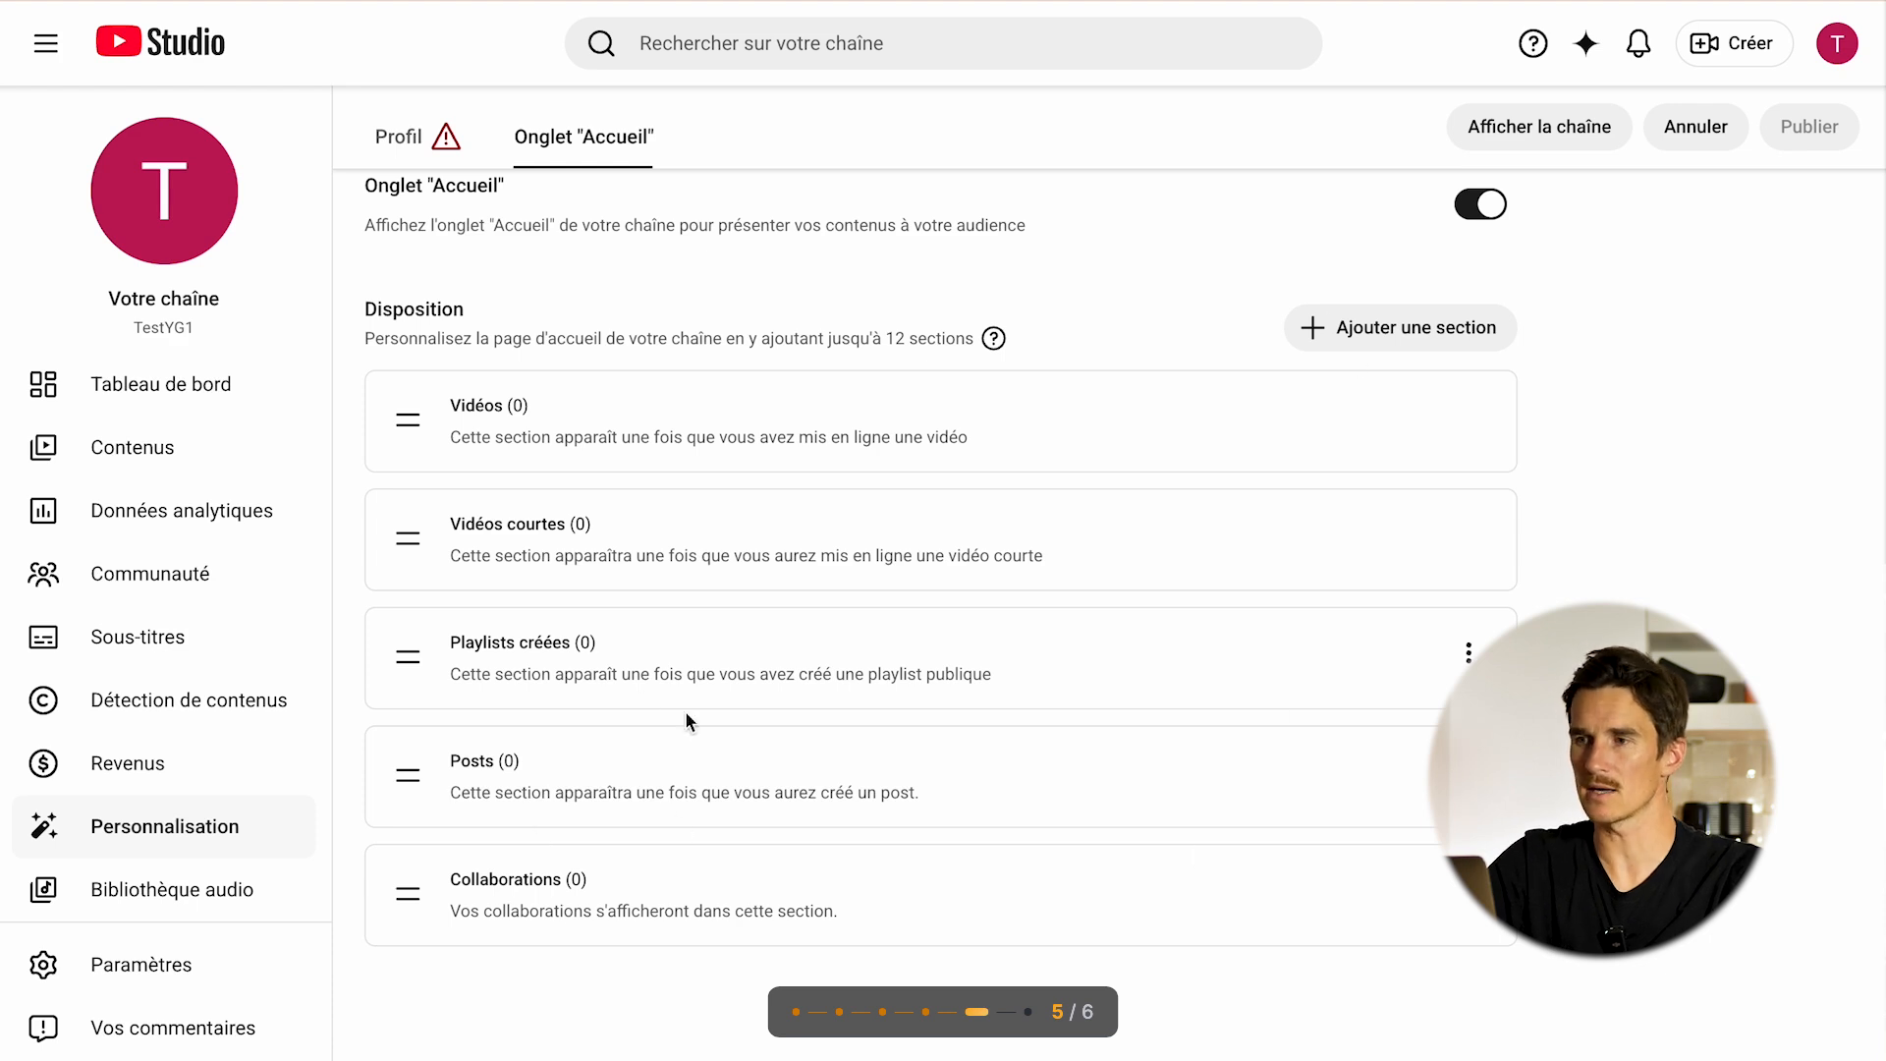
pyautogui.scroll(2, 693, 702)
pyautogui.scroll(-1, 1100, 735)
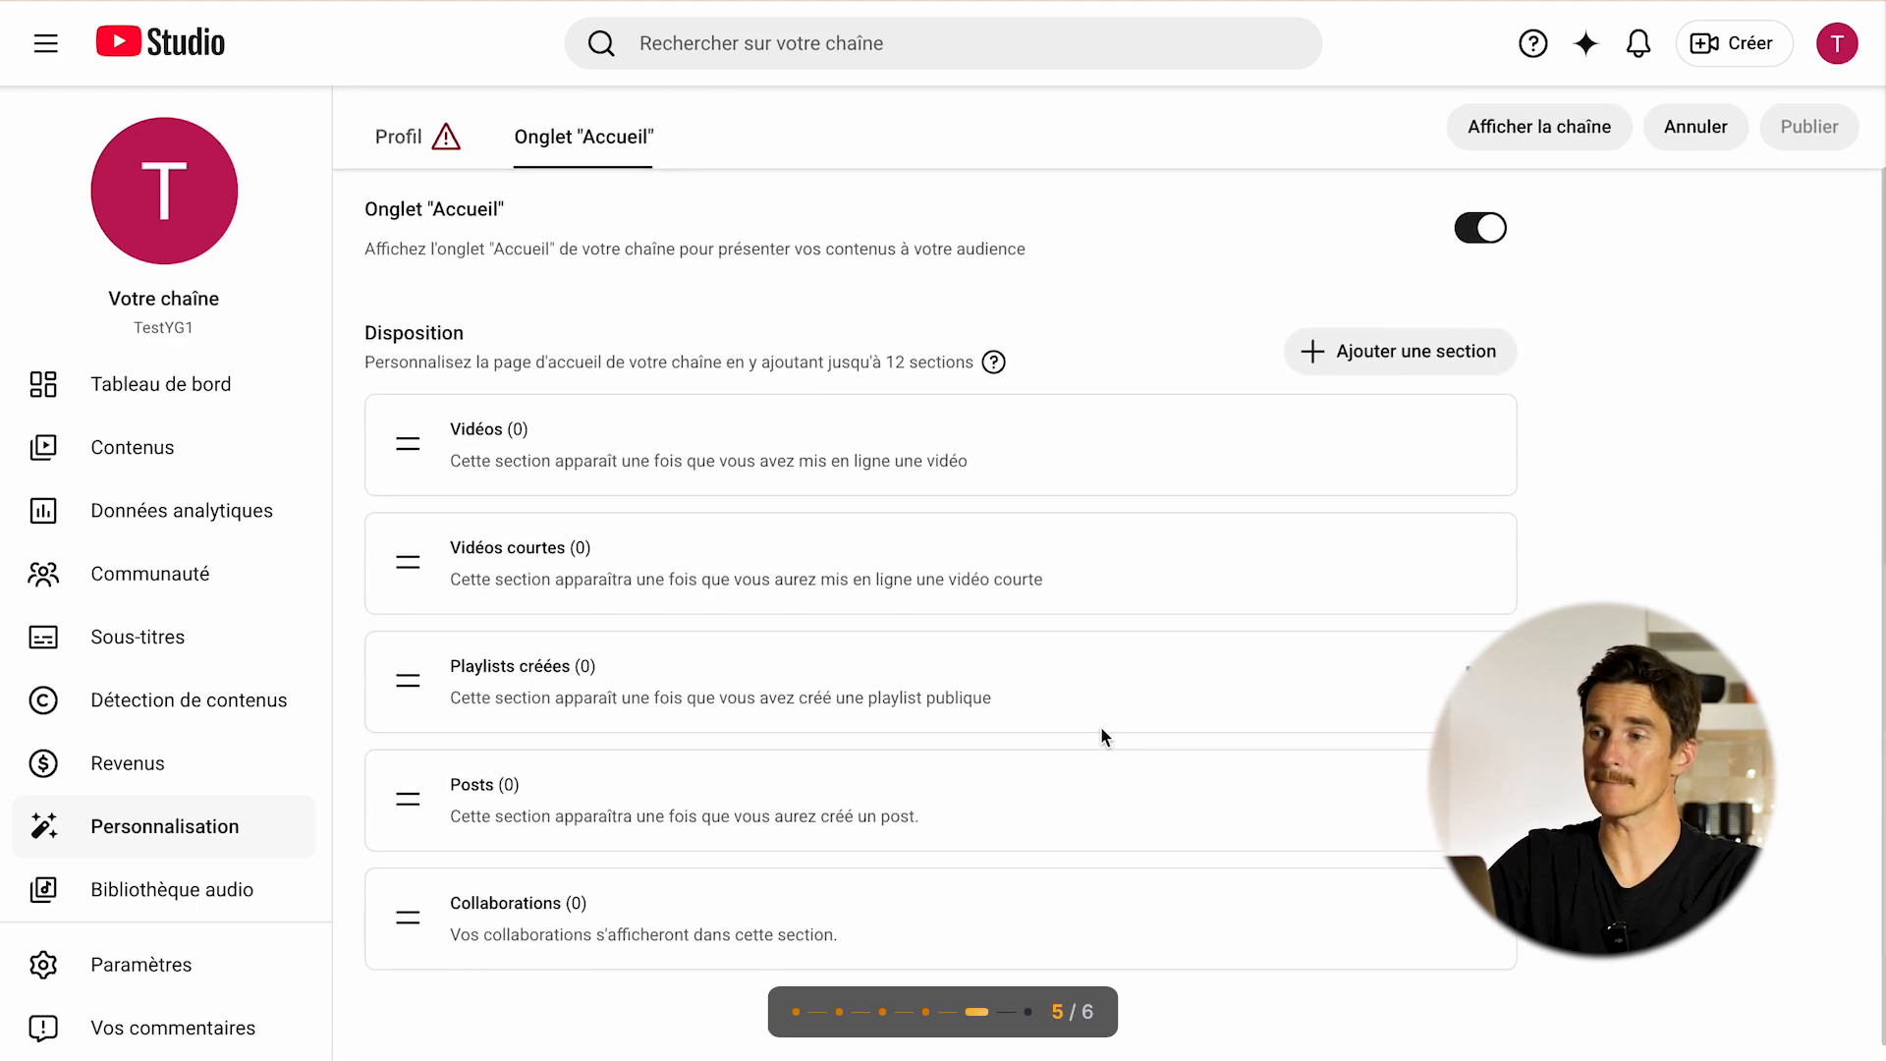
# - Browse the available home page section types and add a Vidéos populaires section
pyautogui.click(1306, 359)
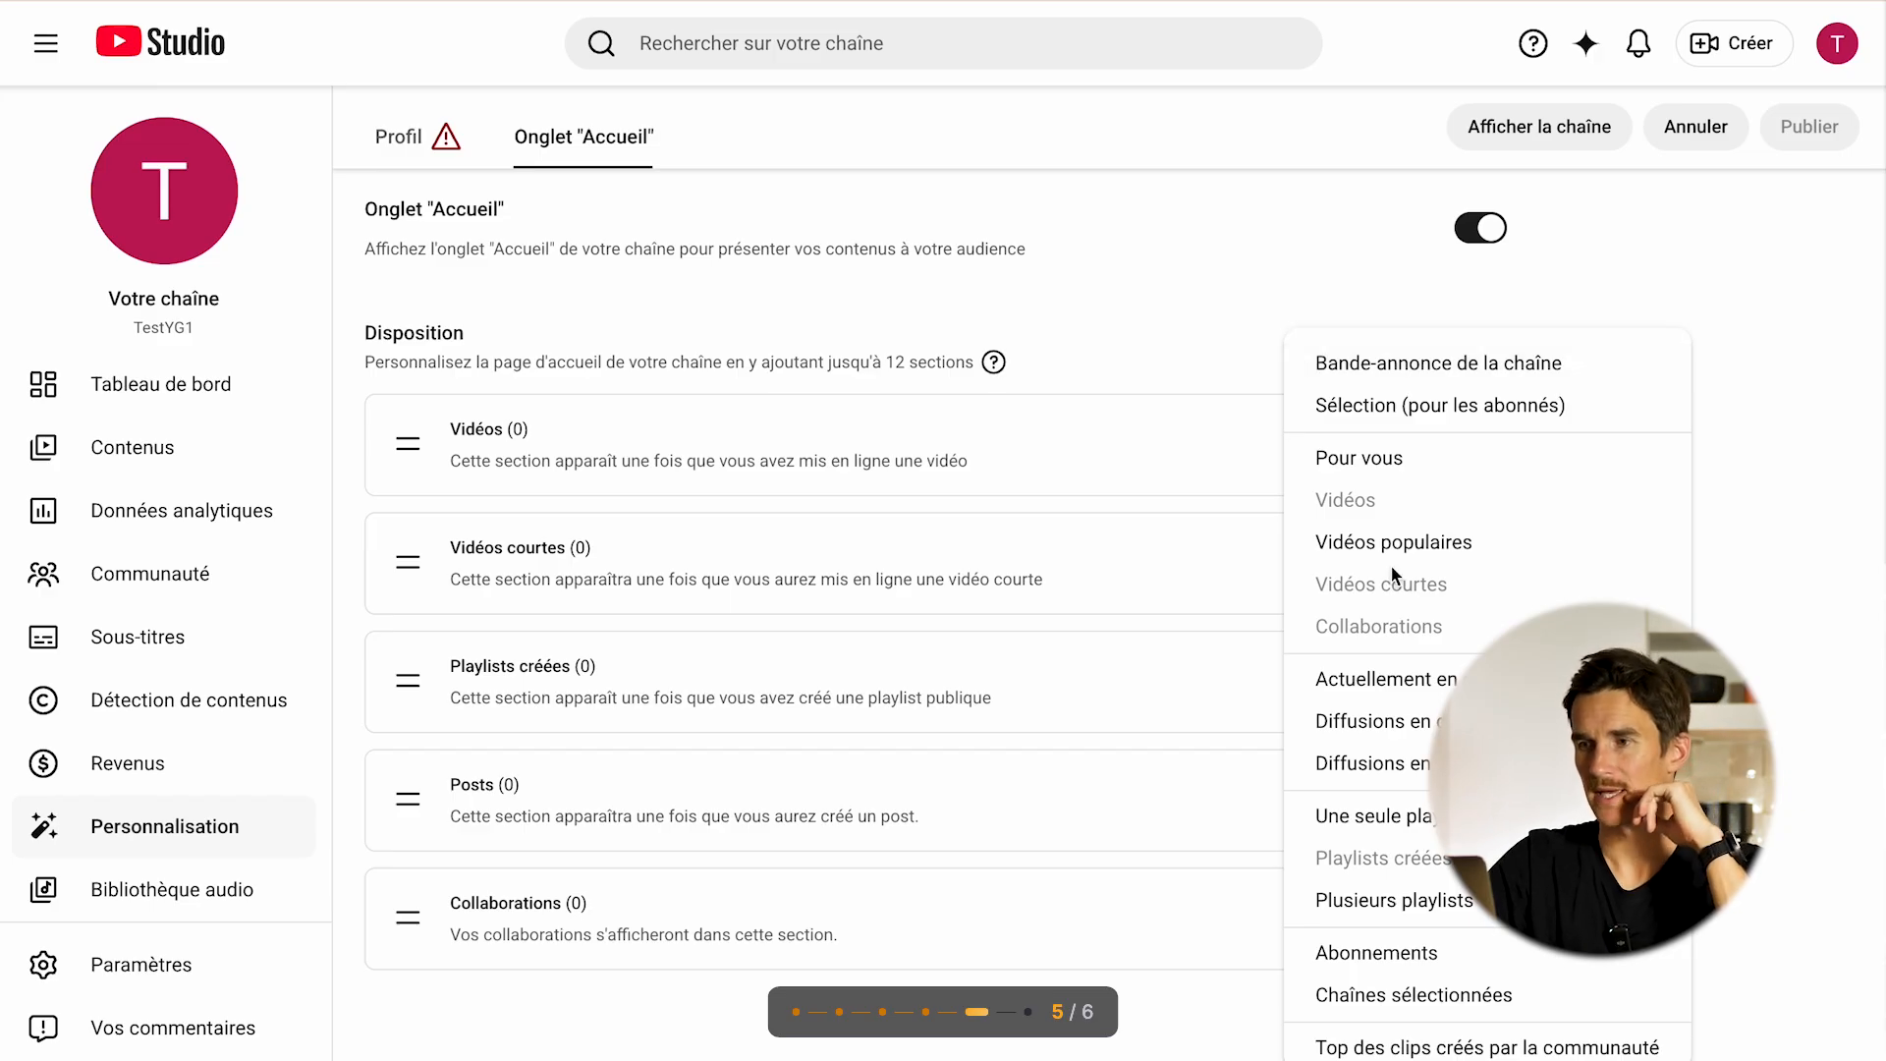
pyautogui.scroll(-1, 1391, 568)
pyautogui.scroll(-1, 1391, 568)
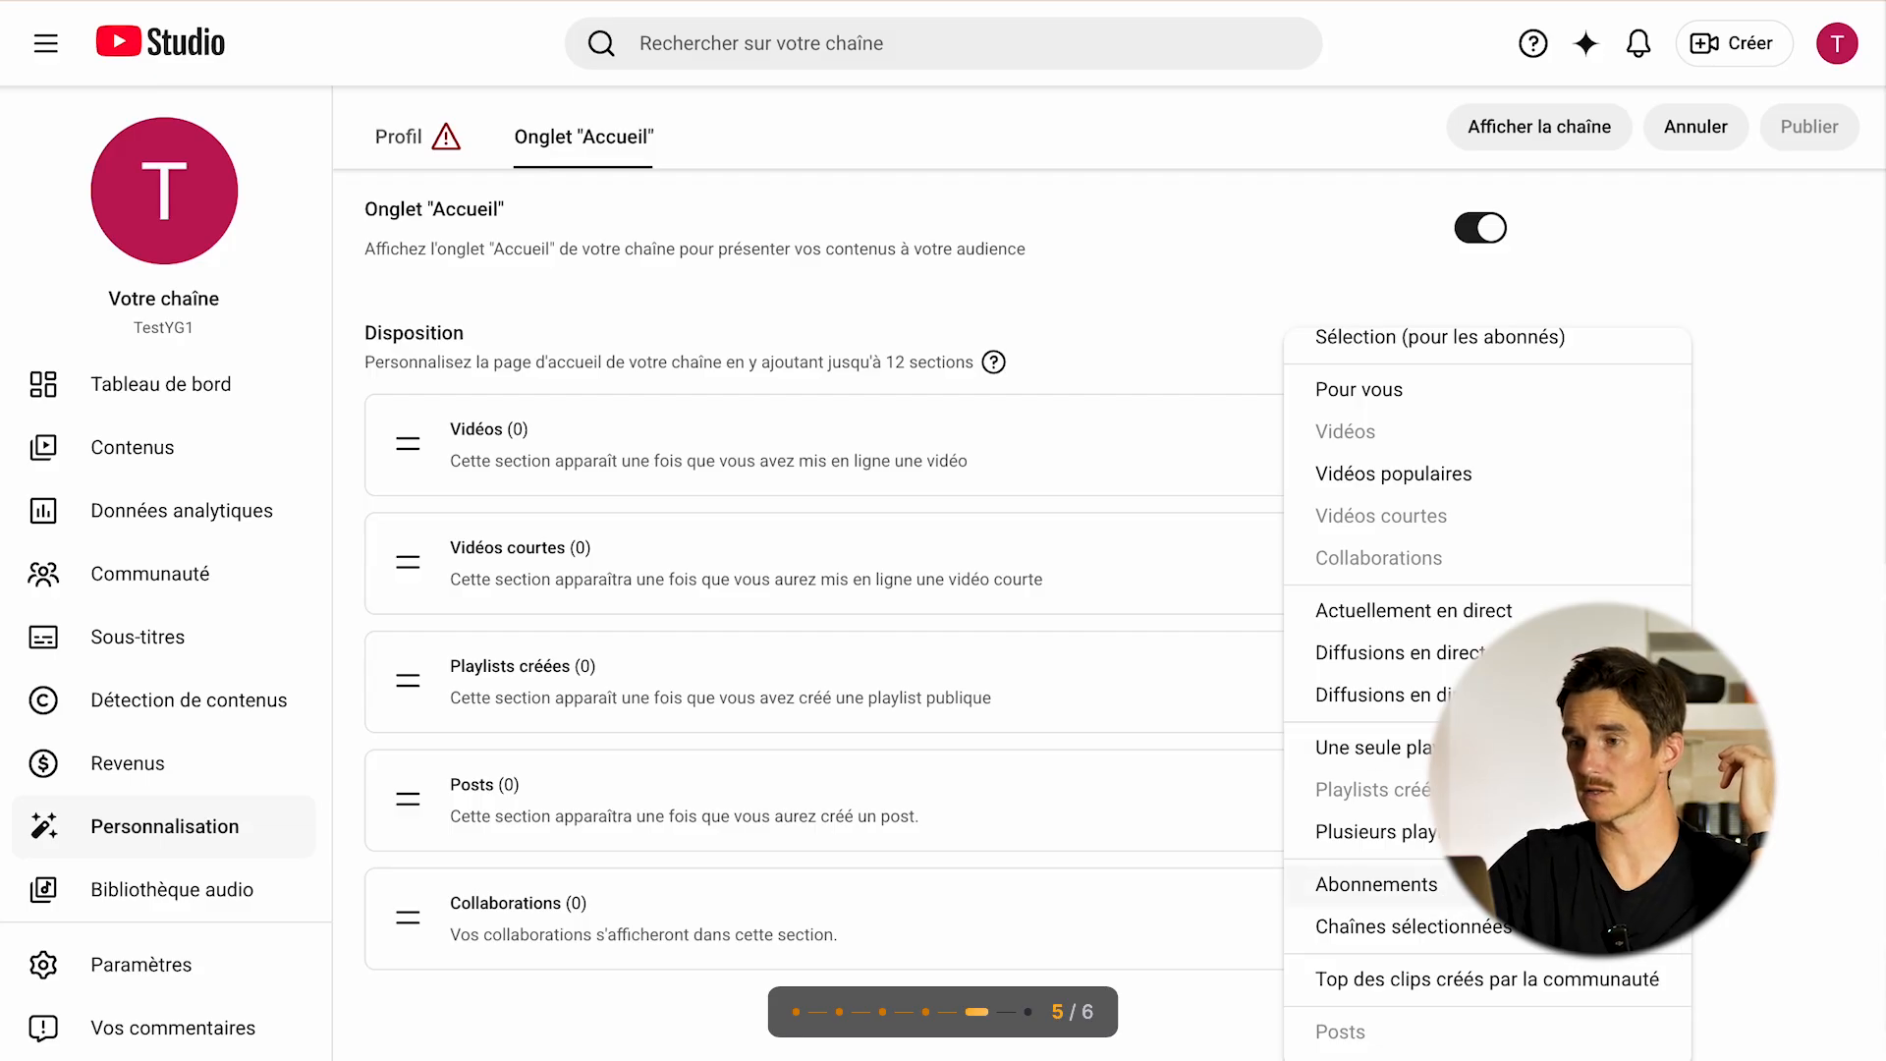
pyautogui.click(1542, 483)
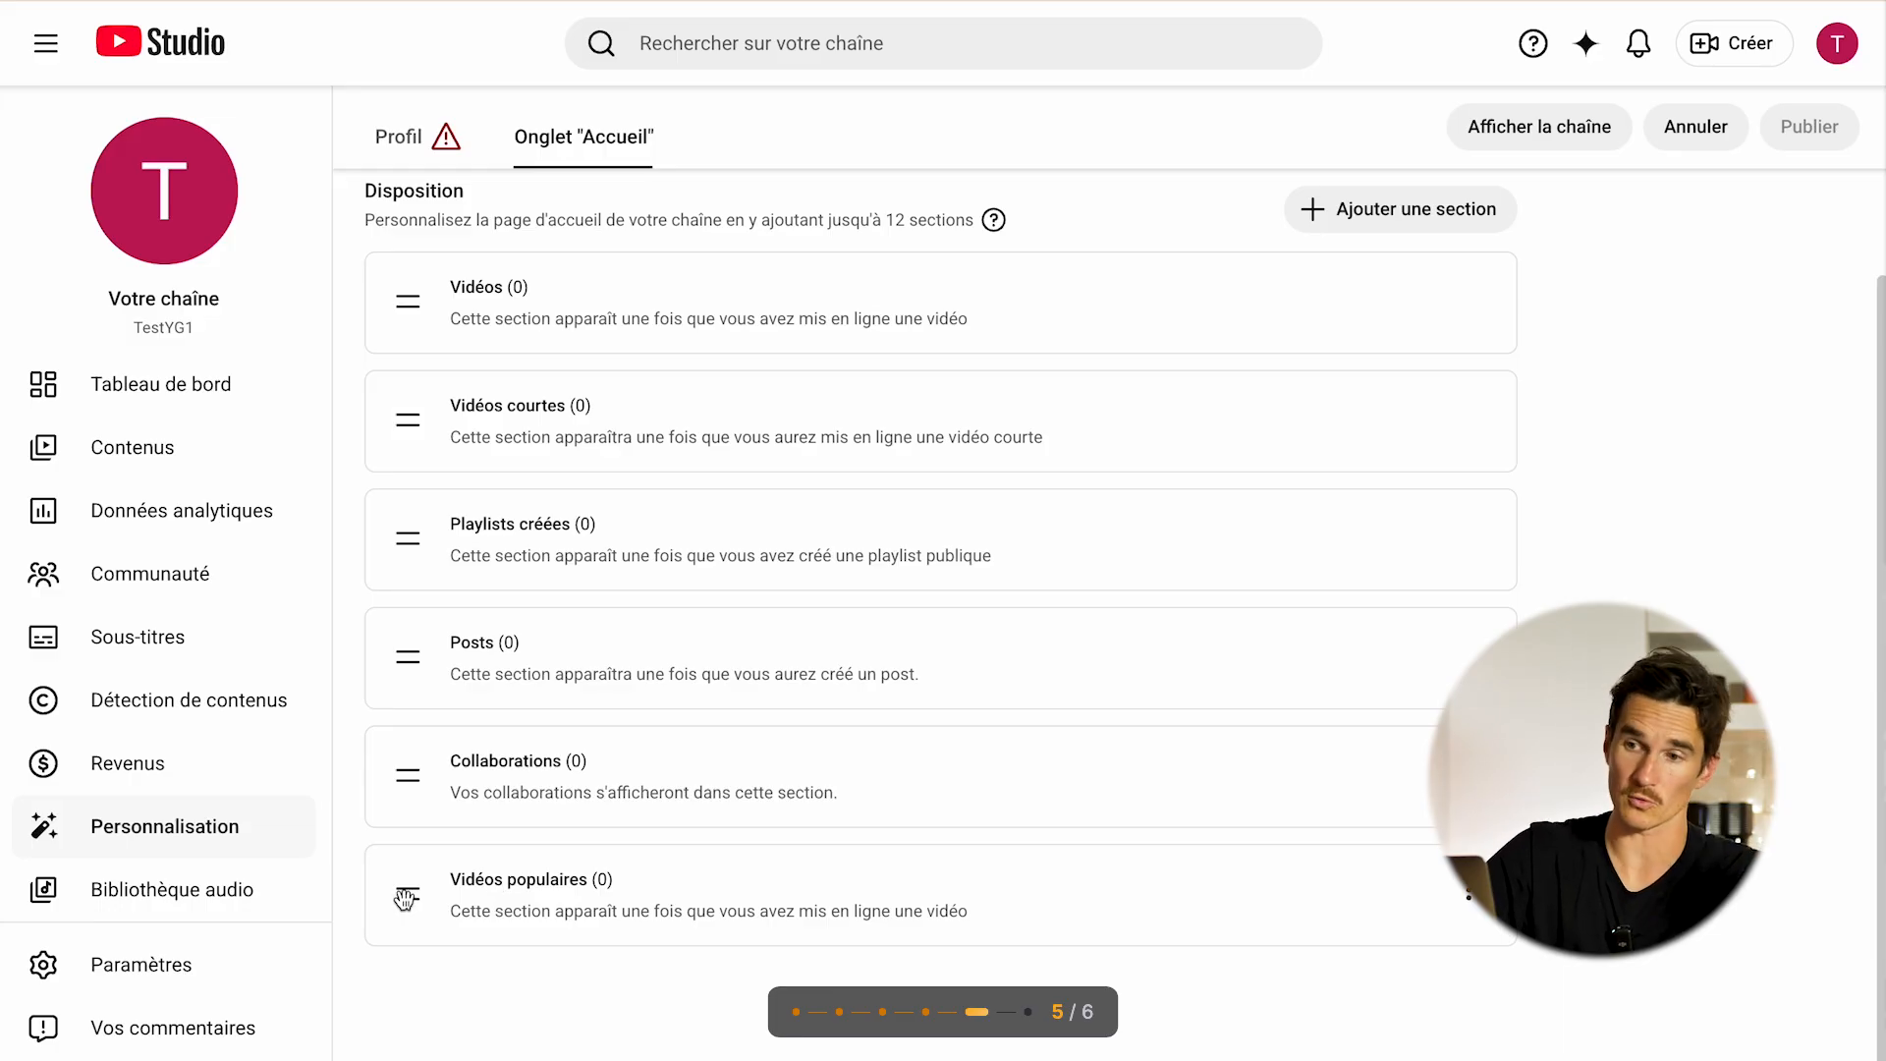
# - Move the Vidéos populaires section up to directly below Vidéos in the home page layout
pyautogui.moveTo(406, 899); pyautogui.dragTo(404, 357)
pyautogui.moveTo(403, 425); pyautogui.dragTo(398, 496)
pyautogui.scroll(2, 905, 610)
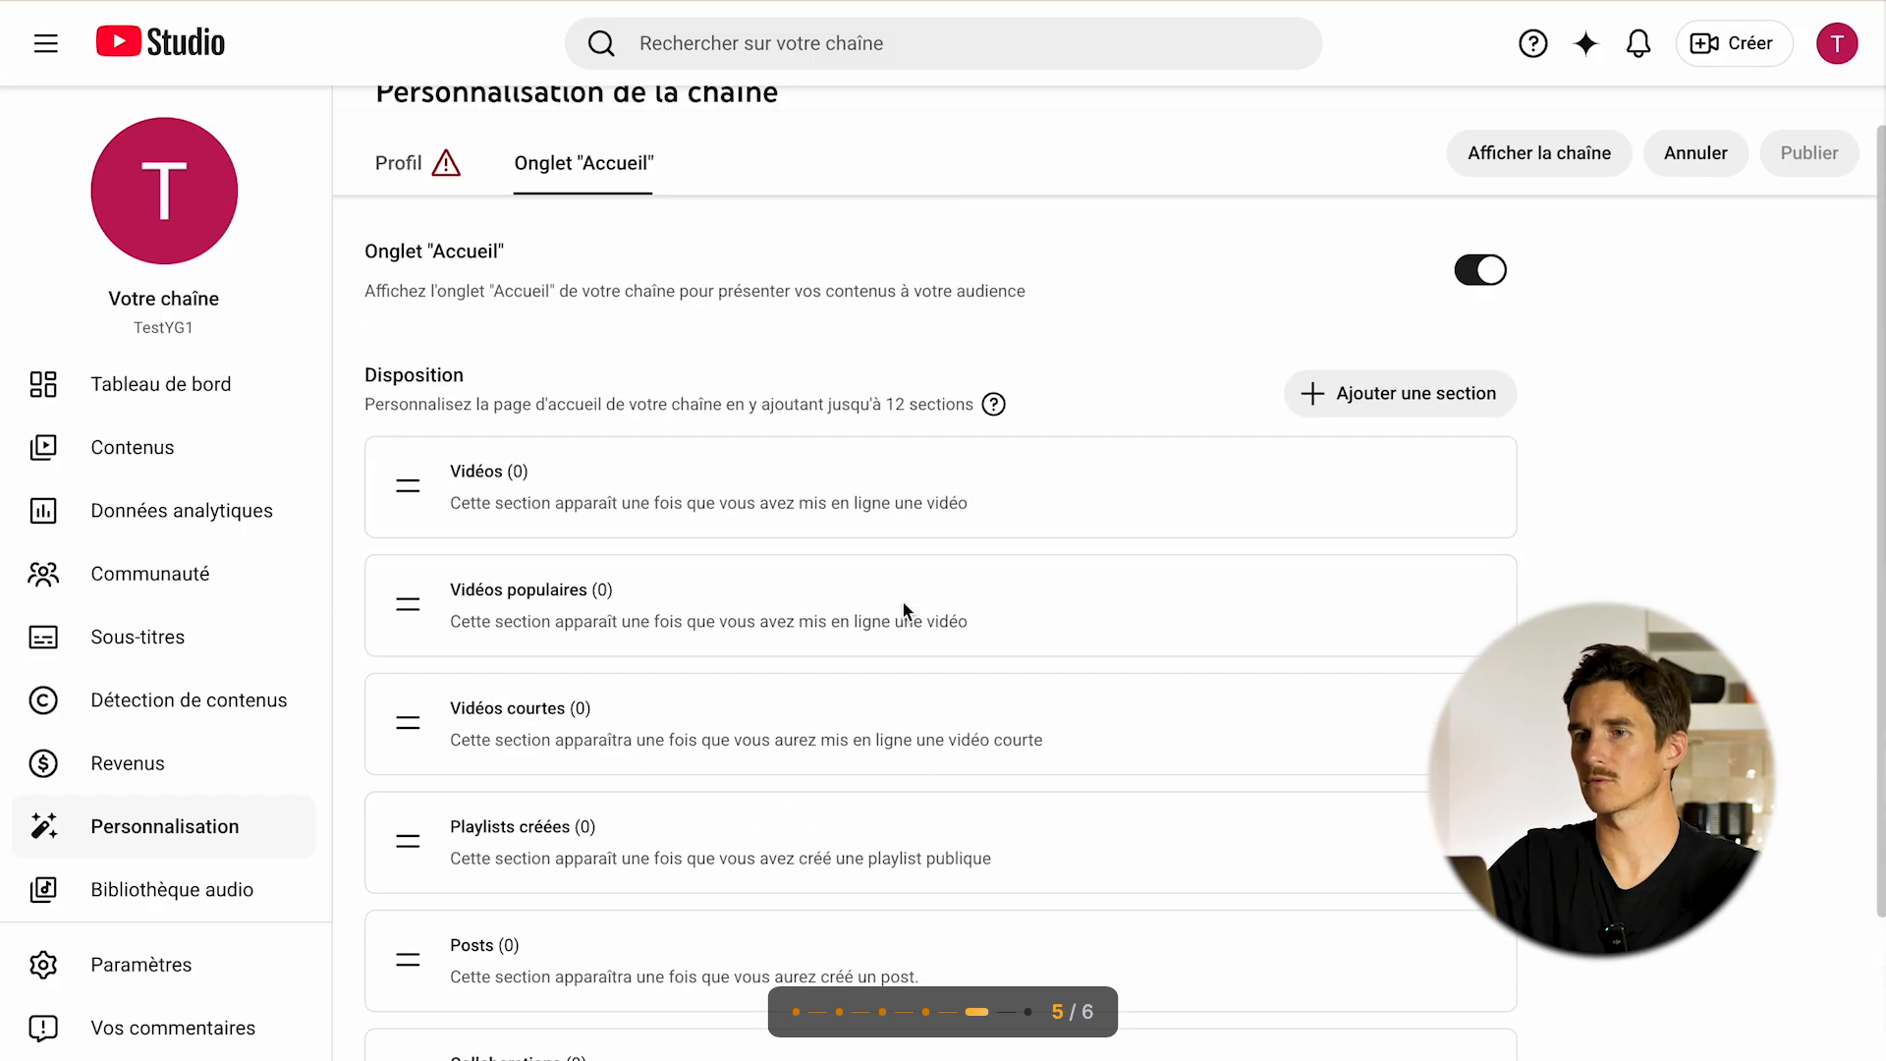
pyautogui.scroll(1, 904, 610)
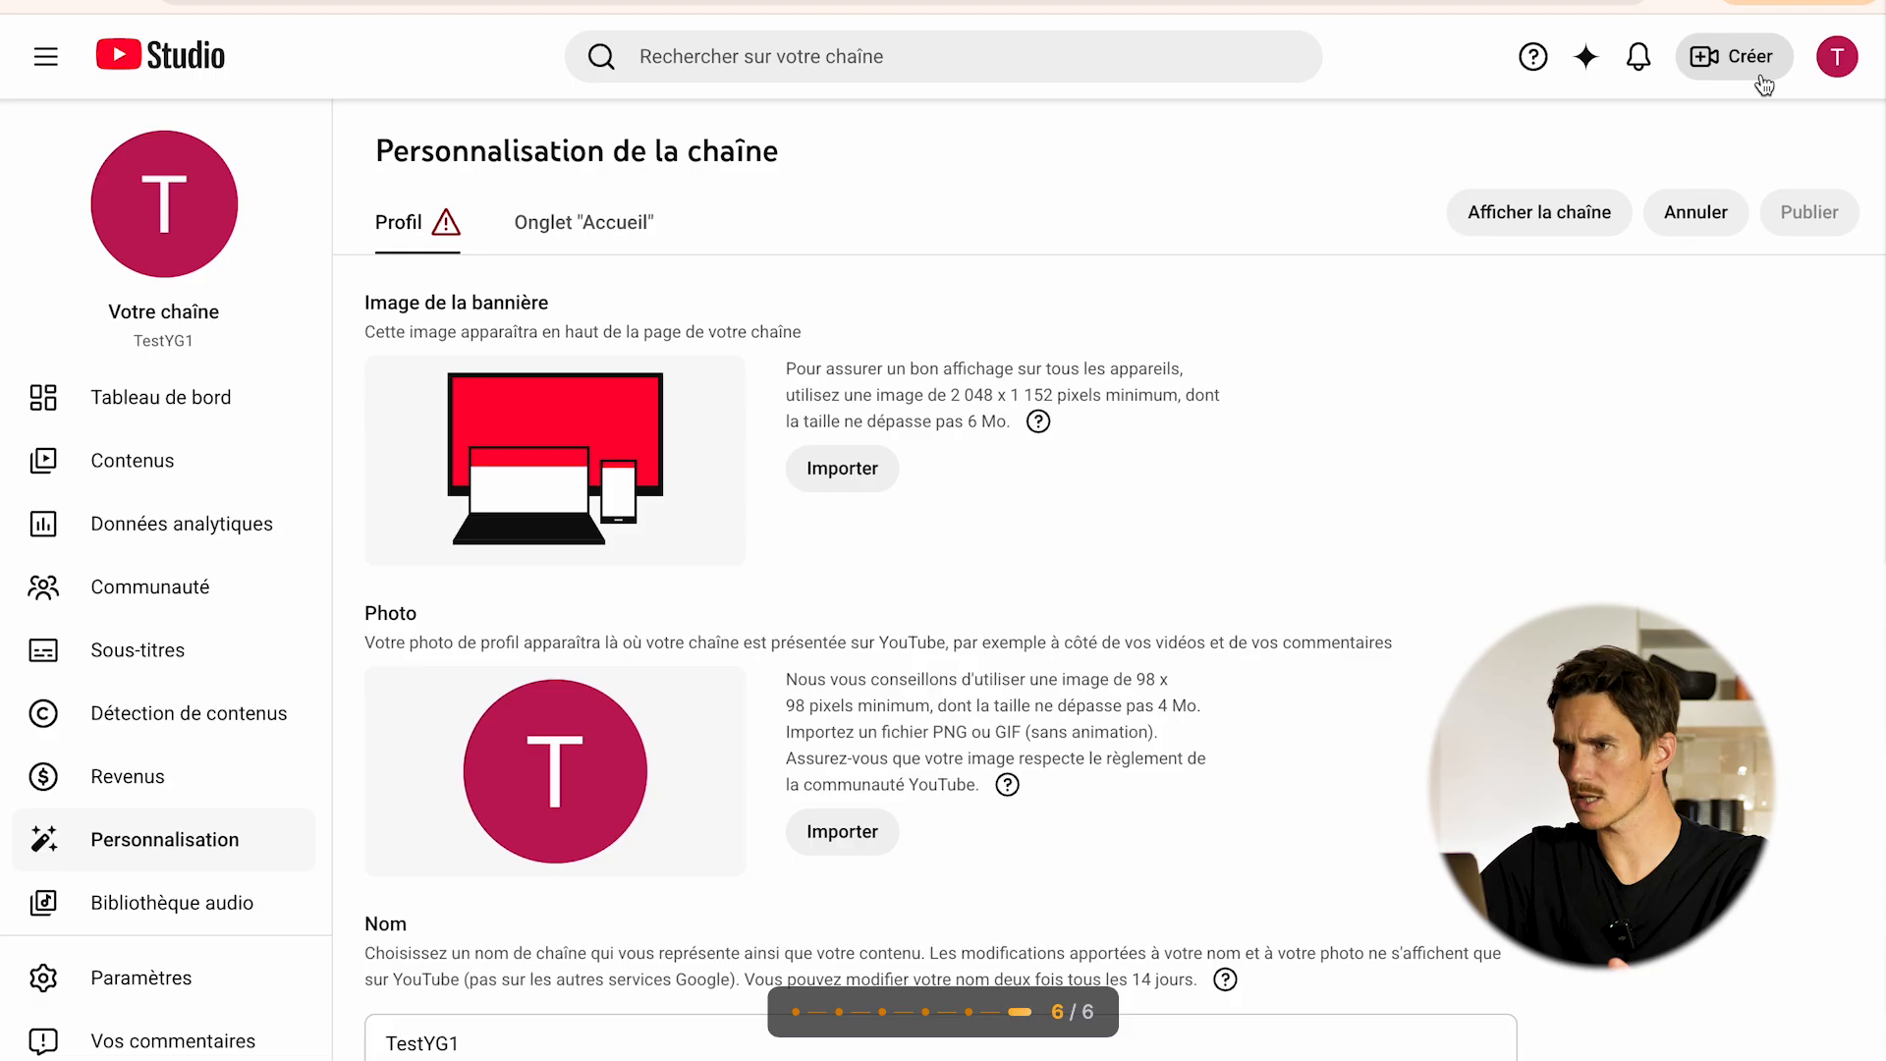
# - Upload the screen recording "Enregistrement de l'écran 2026-04-22 à 22.33.34" as a new video and inspect its title and file name
pyautogui.click(1762, 81)
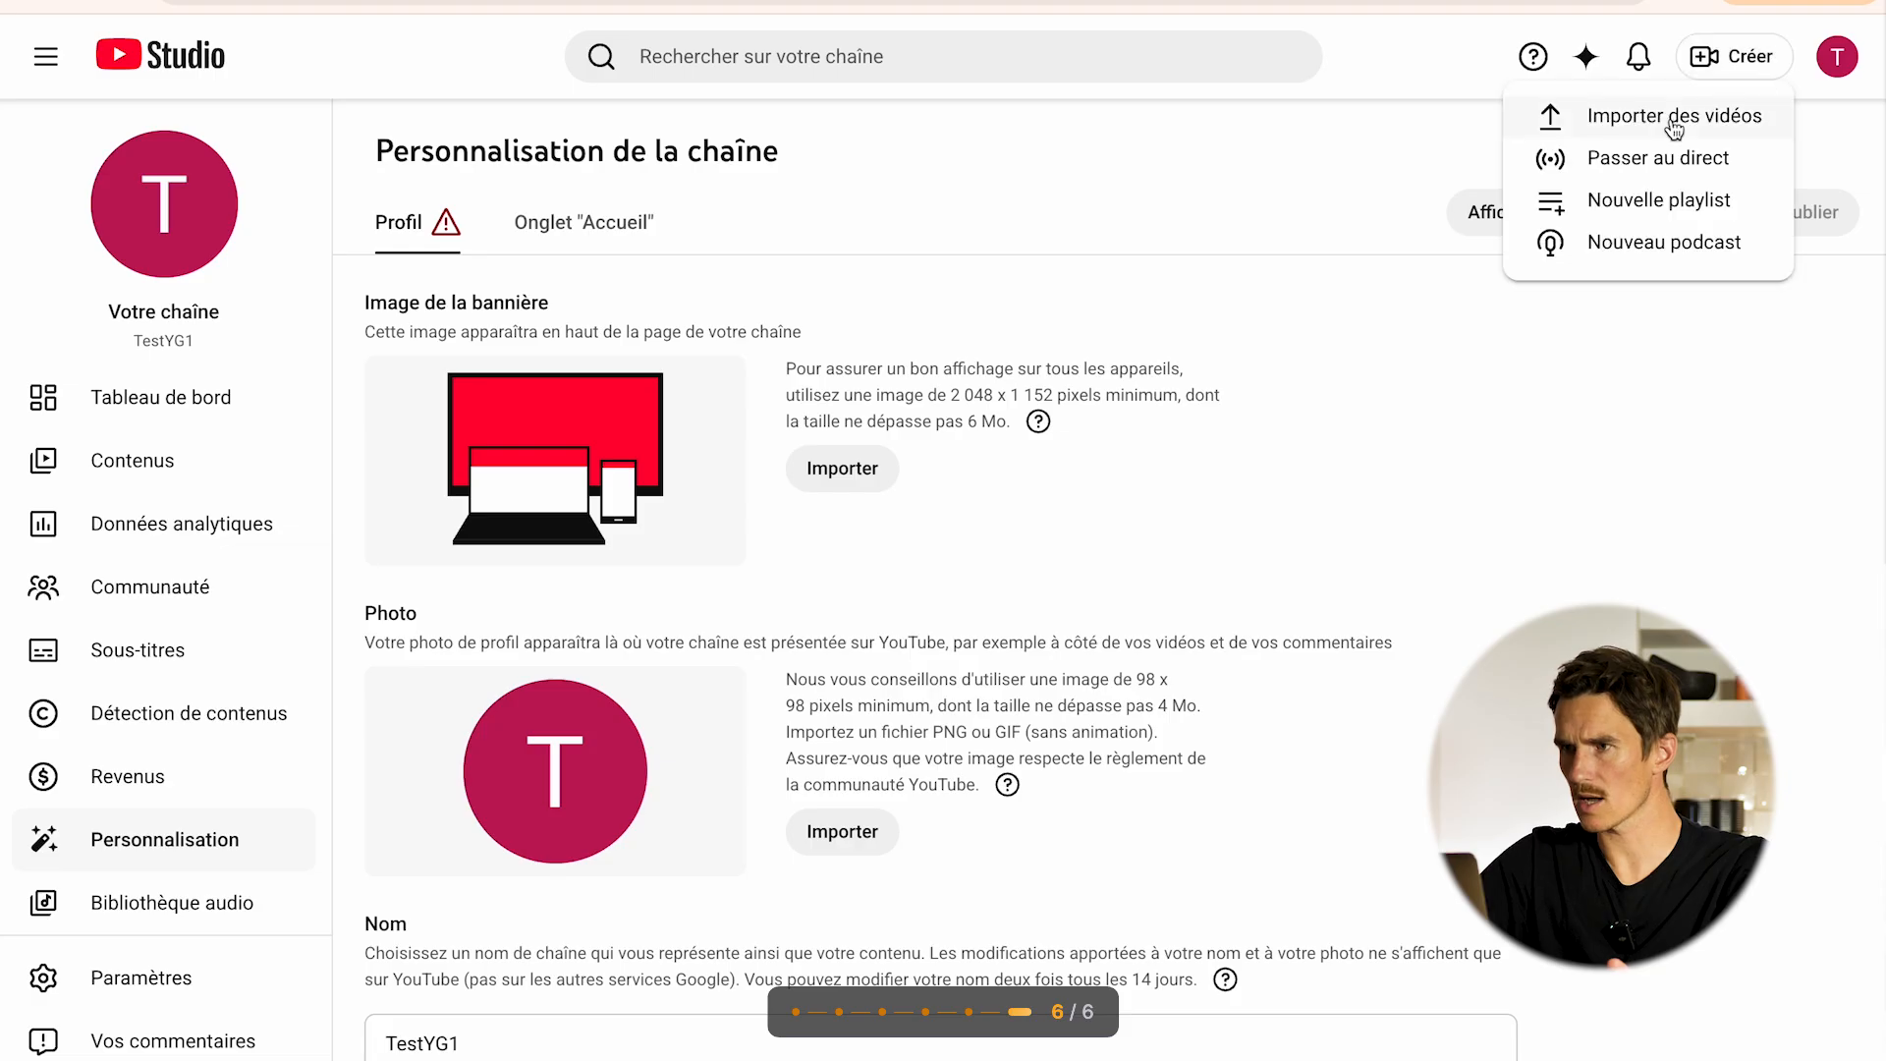
pyautogui.click(1666, 125)
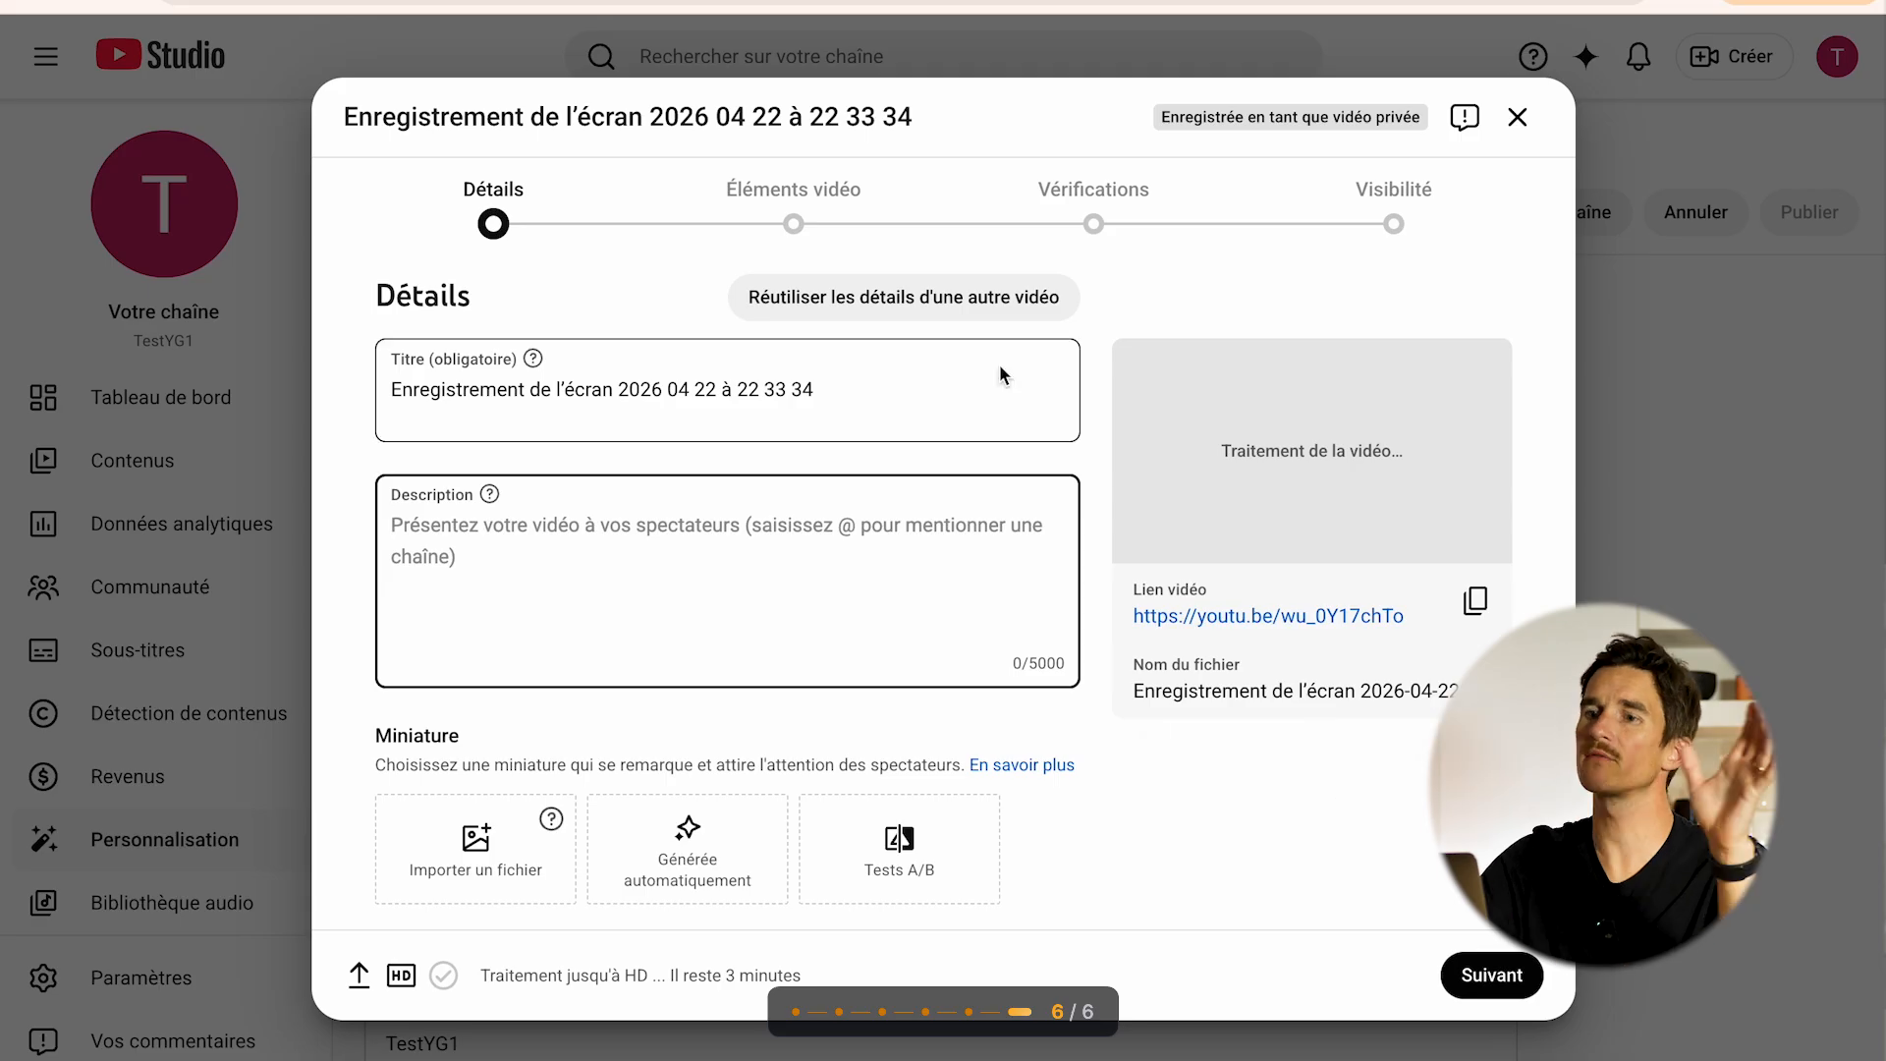
pyautogui.tripleClick(825, 379)
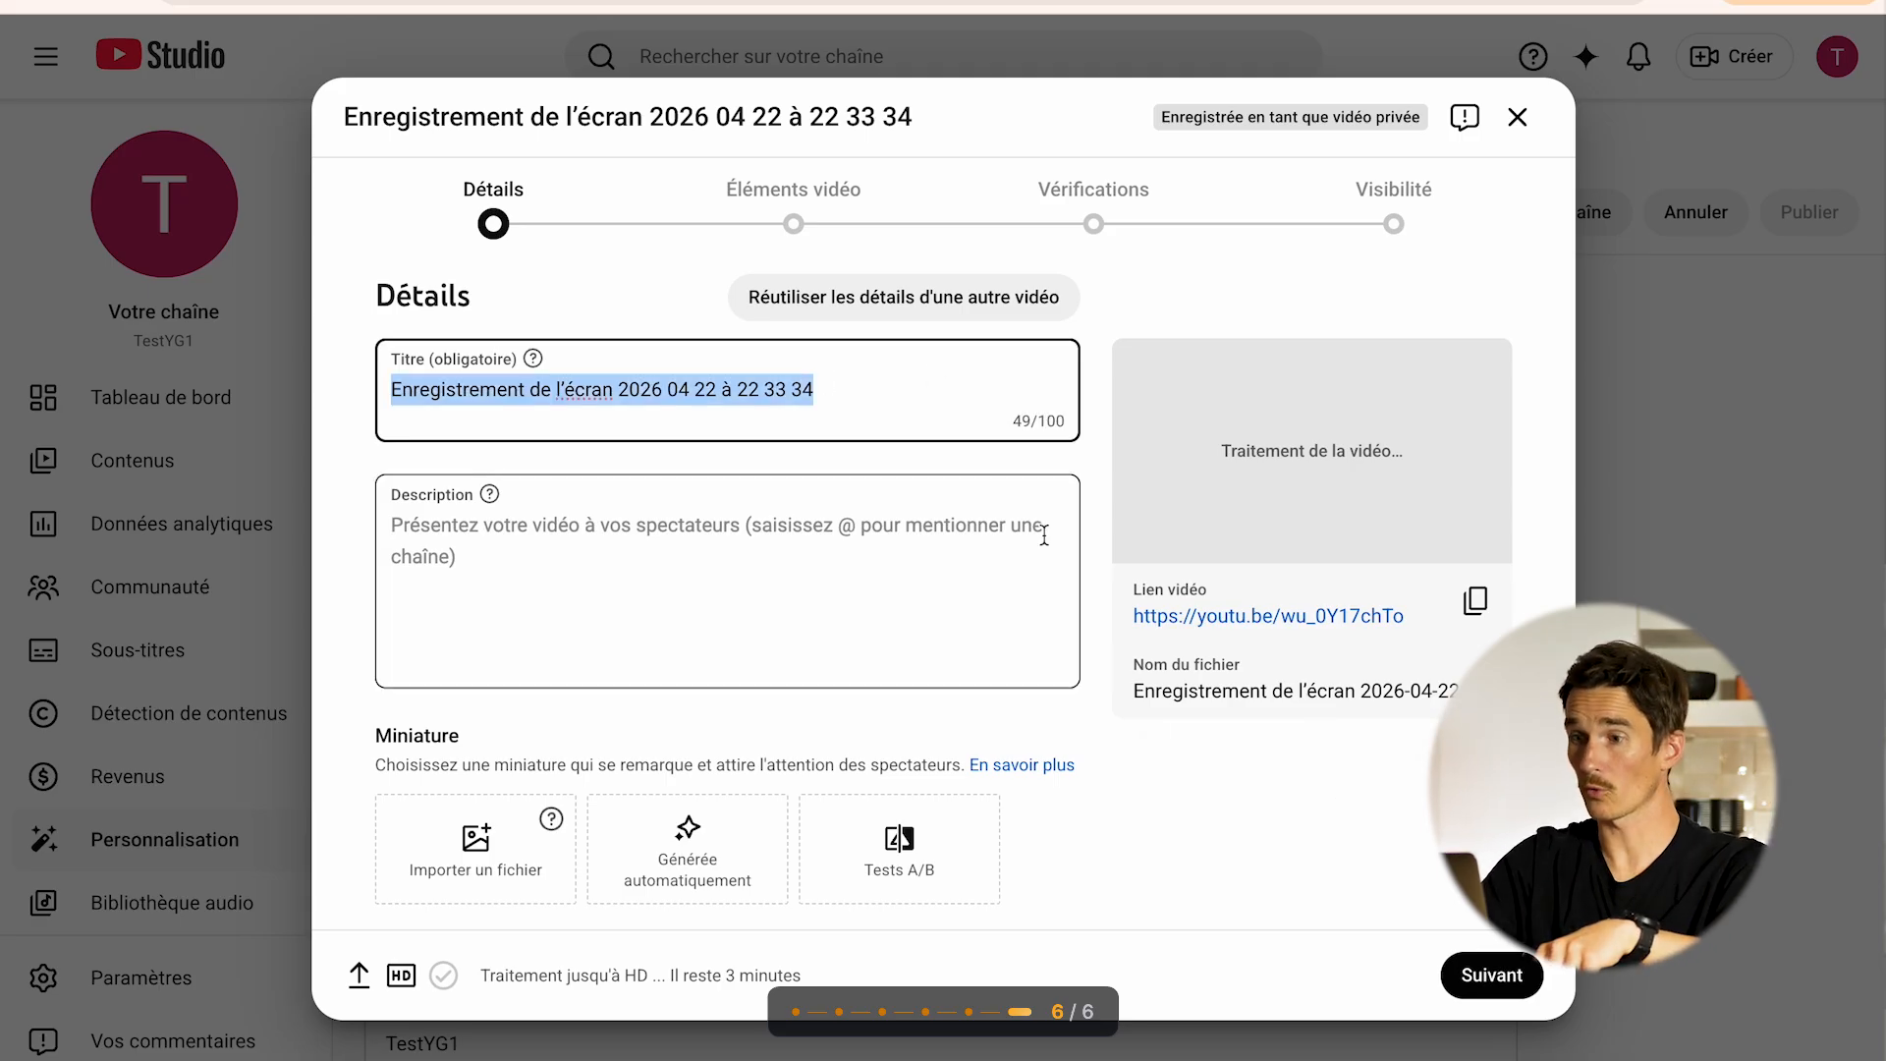
pyautogui.tripleClick(1216, 688)
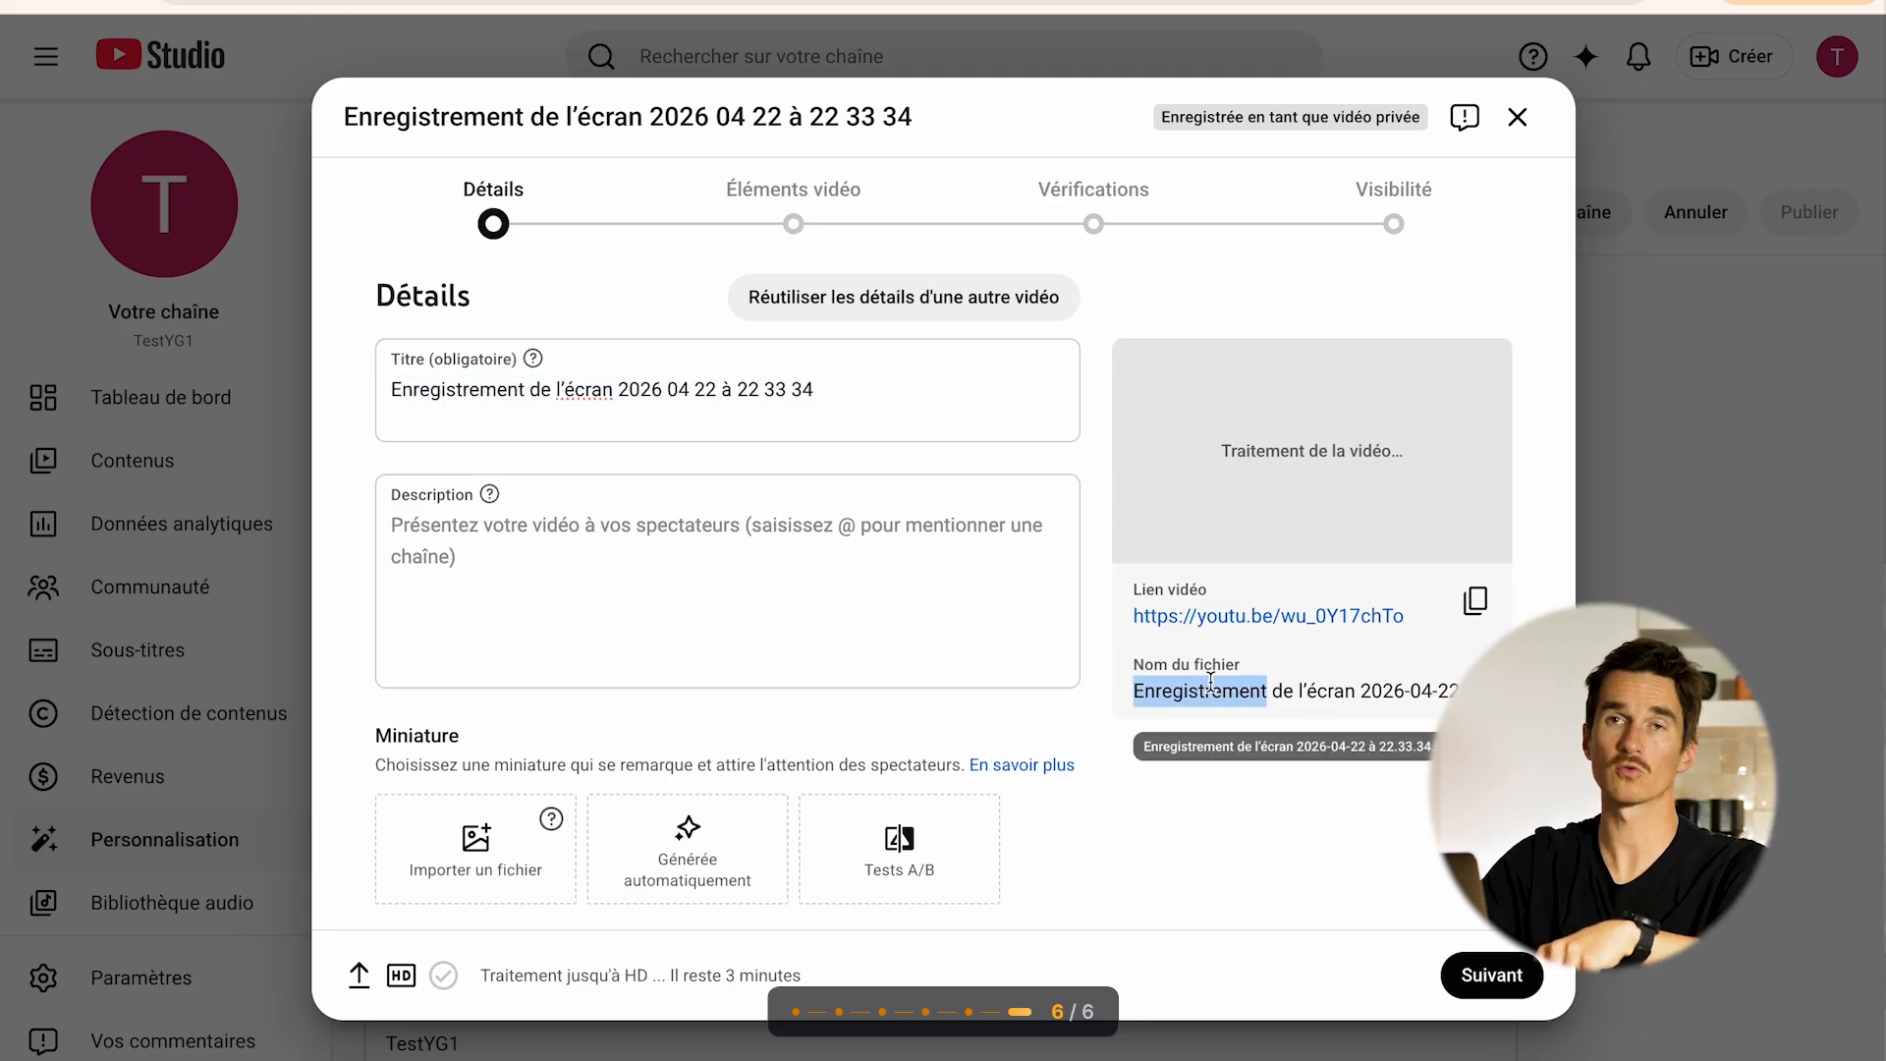
# - Replace the video's title with "Les meilleures blagues pour une soirée entre amis"
pyautogui.doubleClick(699, 397)
pyautogui.hotkey('ctrl', 'a')
pyautogui.press('BackSpace')
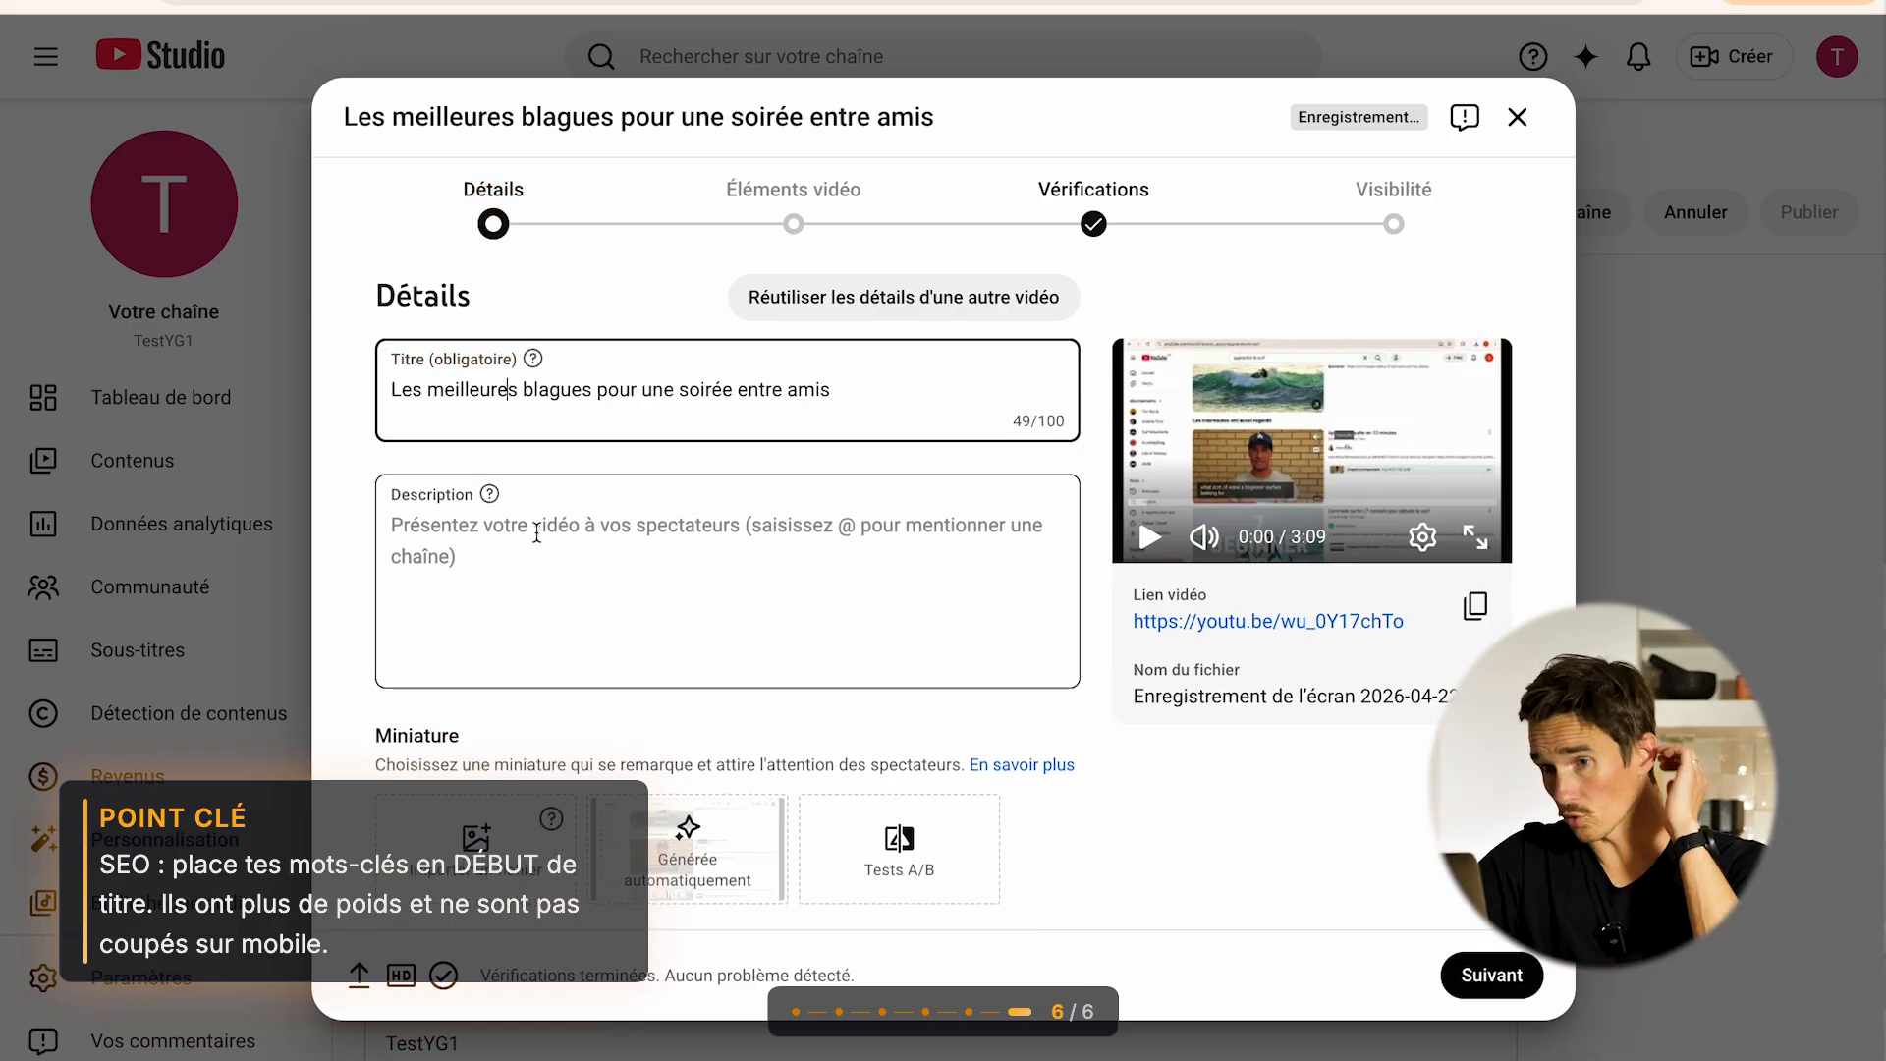
# - Switch to YouTube and examine the time codes in the description of the CapCut tutorial found under "tuto" as a description example
pyautogui.click(530, 543)
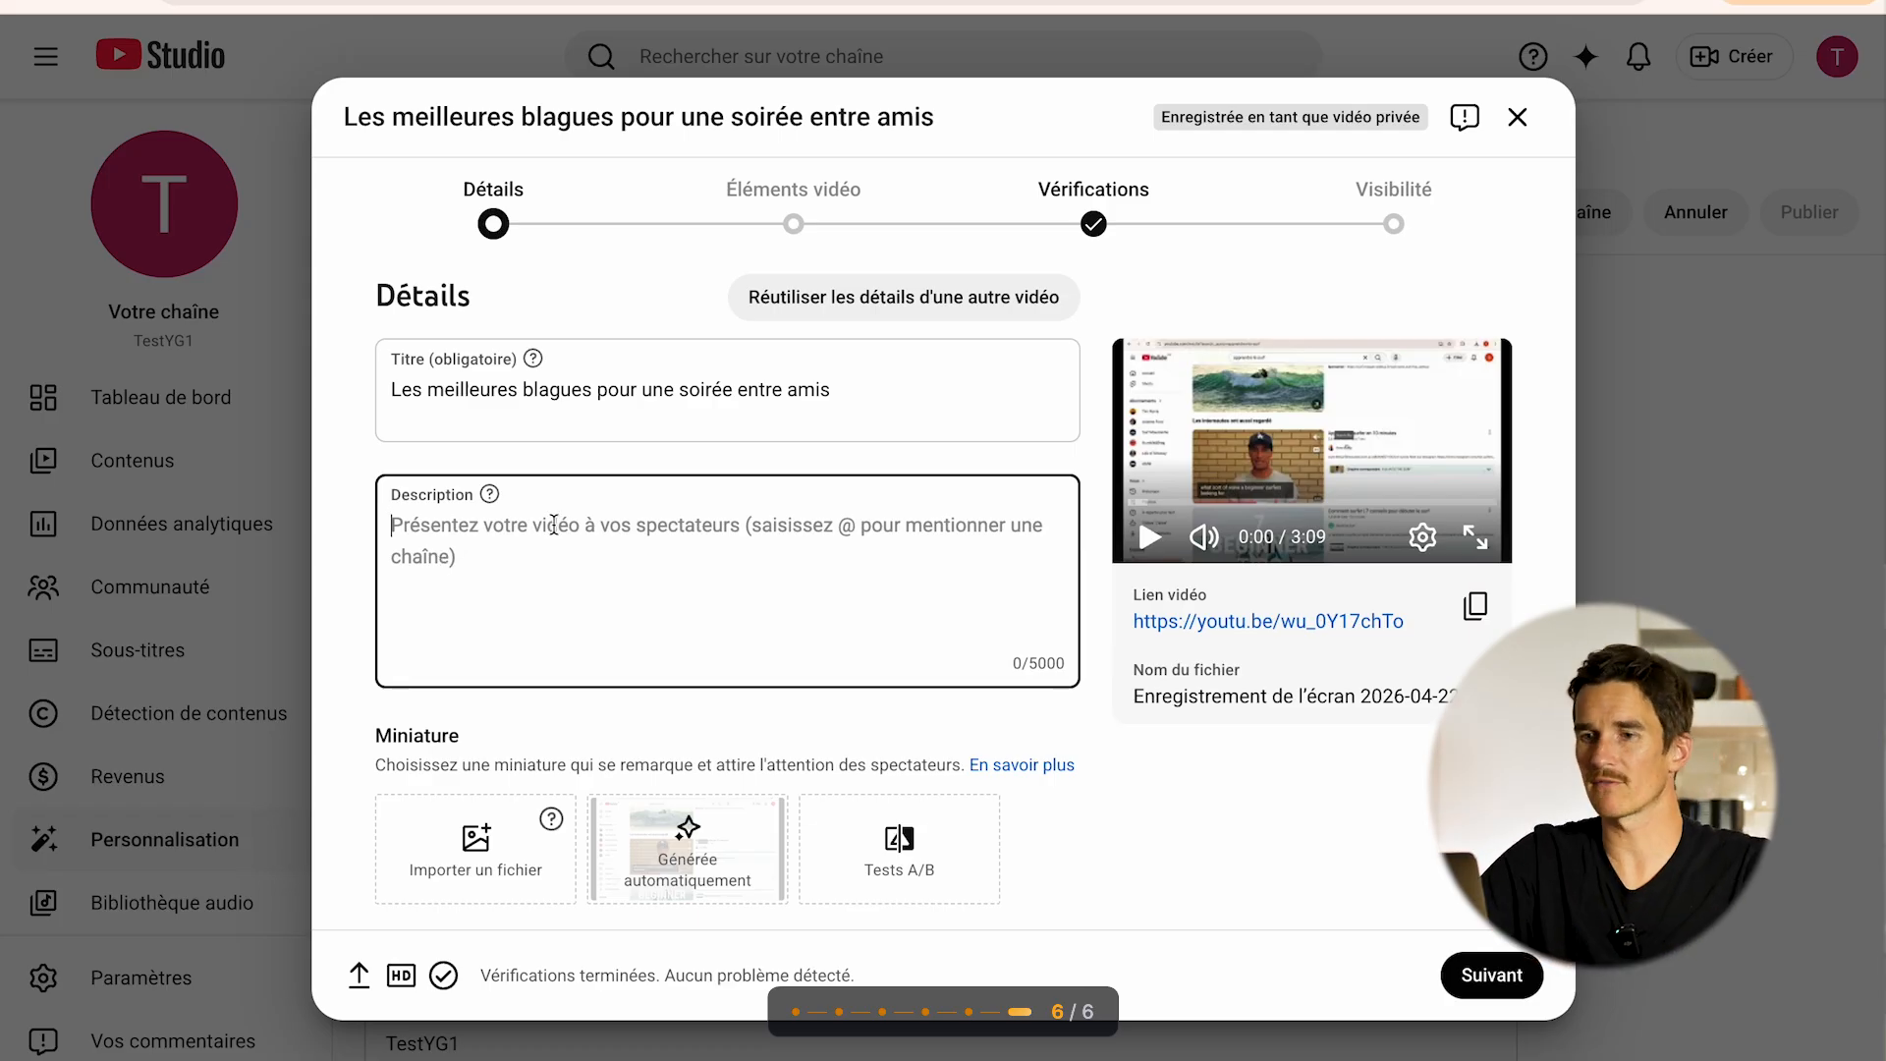
pyautogui.scroll(-2, 553, 525)
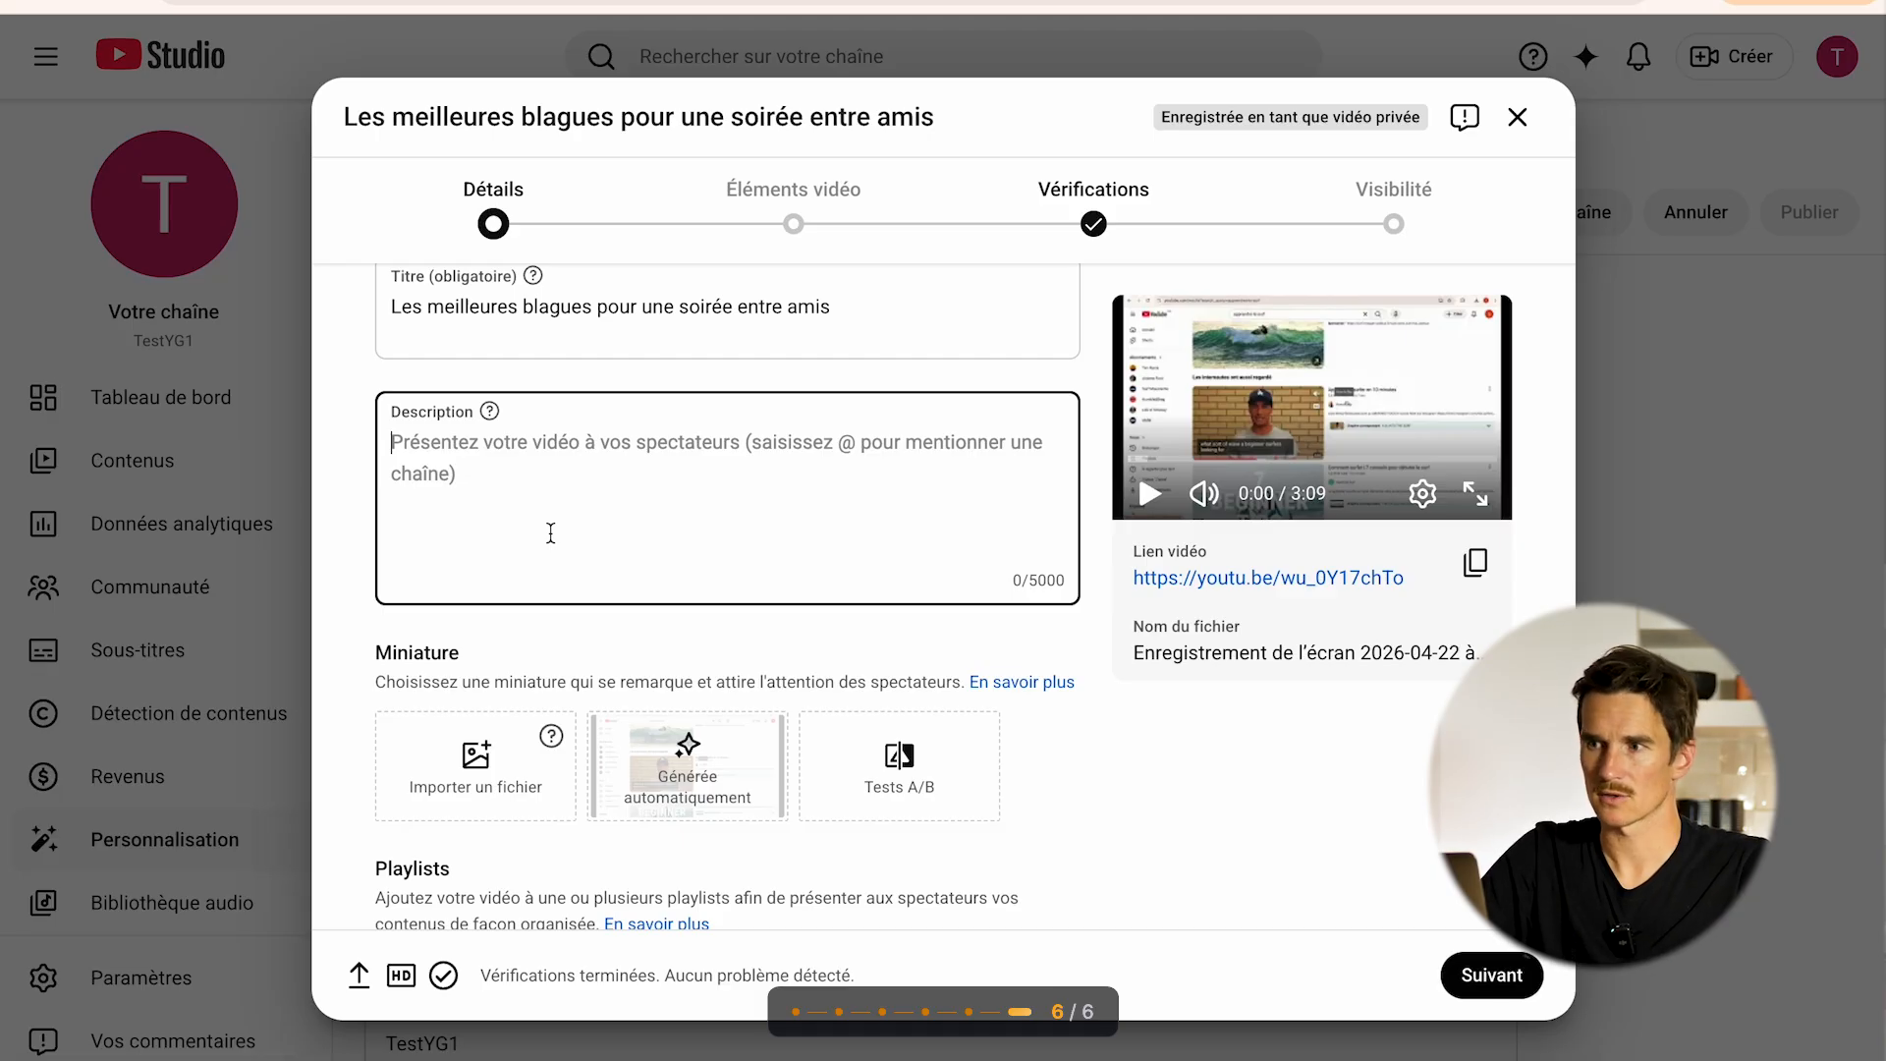
pyautogui.scroll(2, 551, 532)
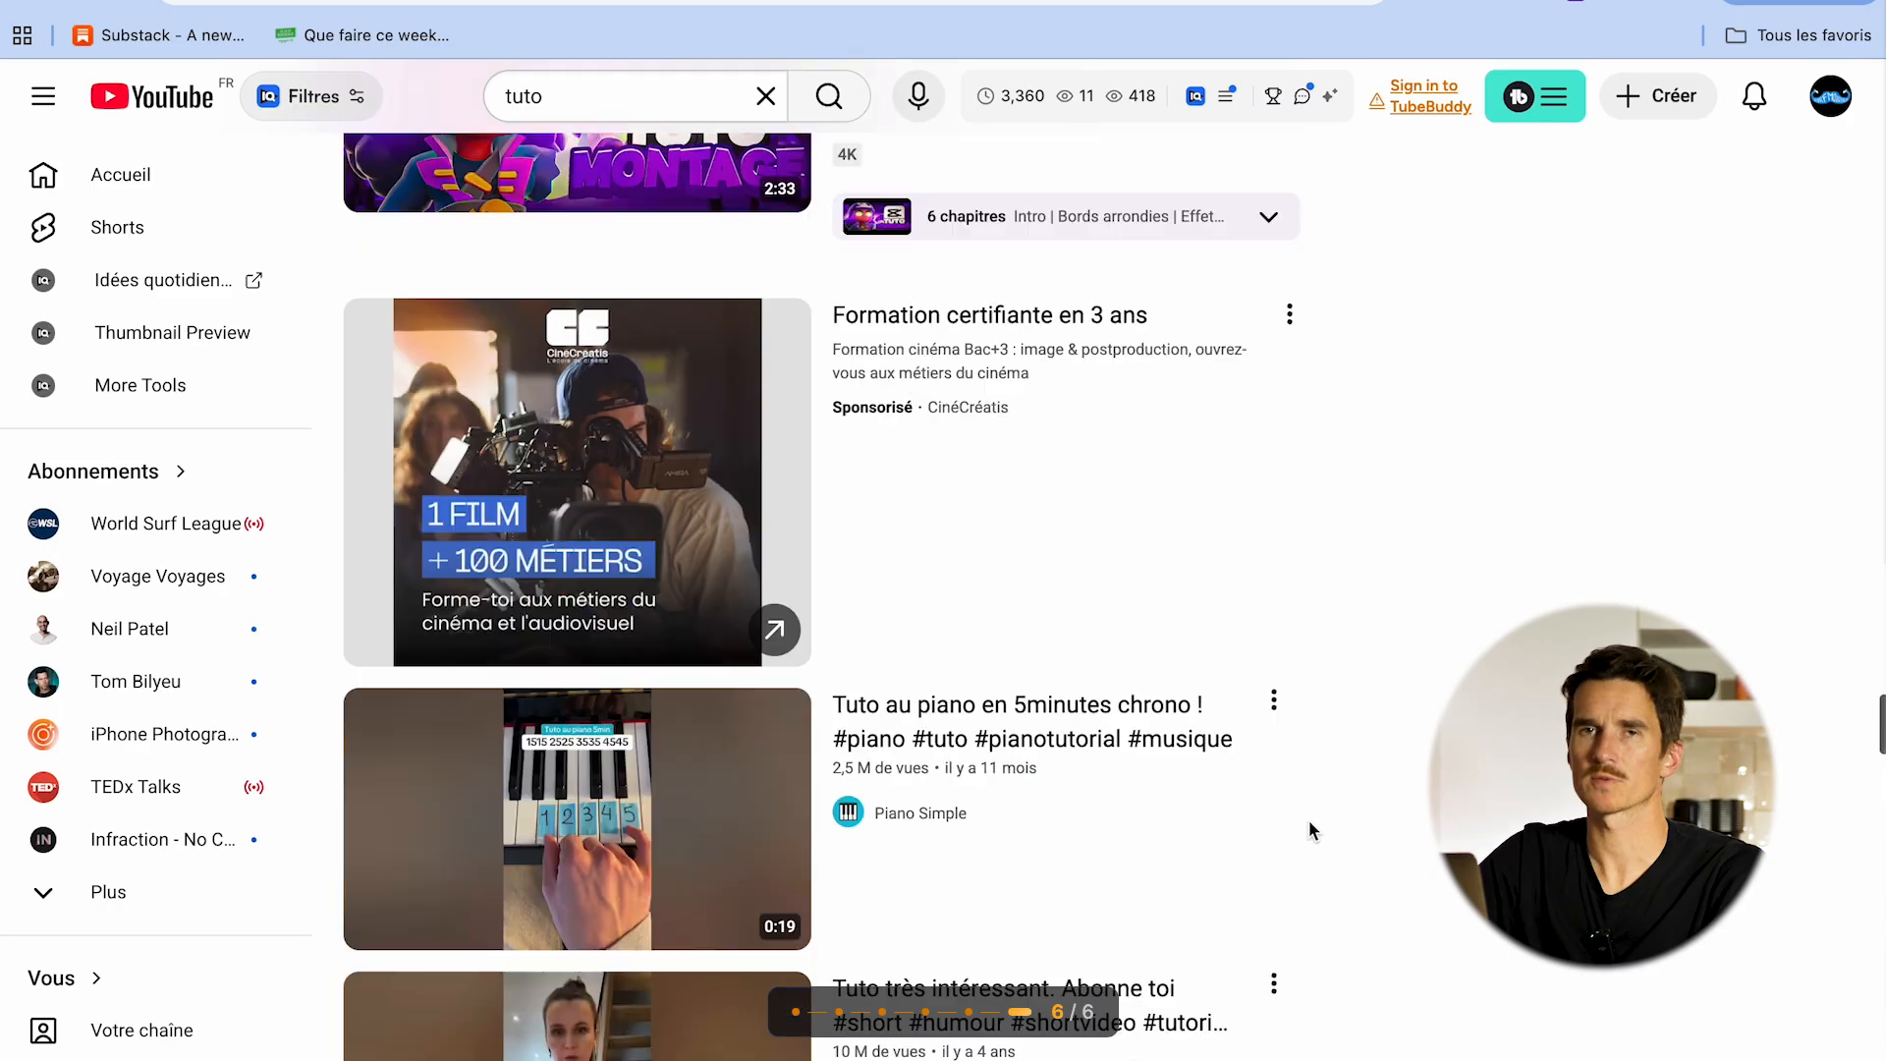
pyautogui.scroll(4, 1312, 830)
pyautogui.scroll(-7, 1311, 830)
pyautogui.scroll(9, 1312, 830)
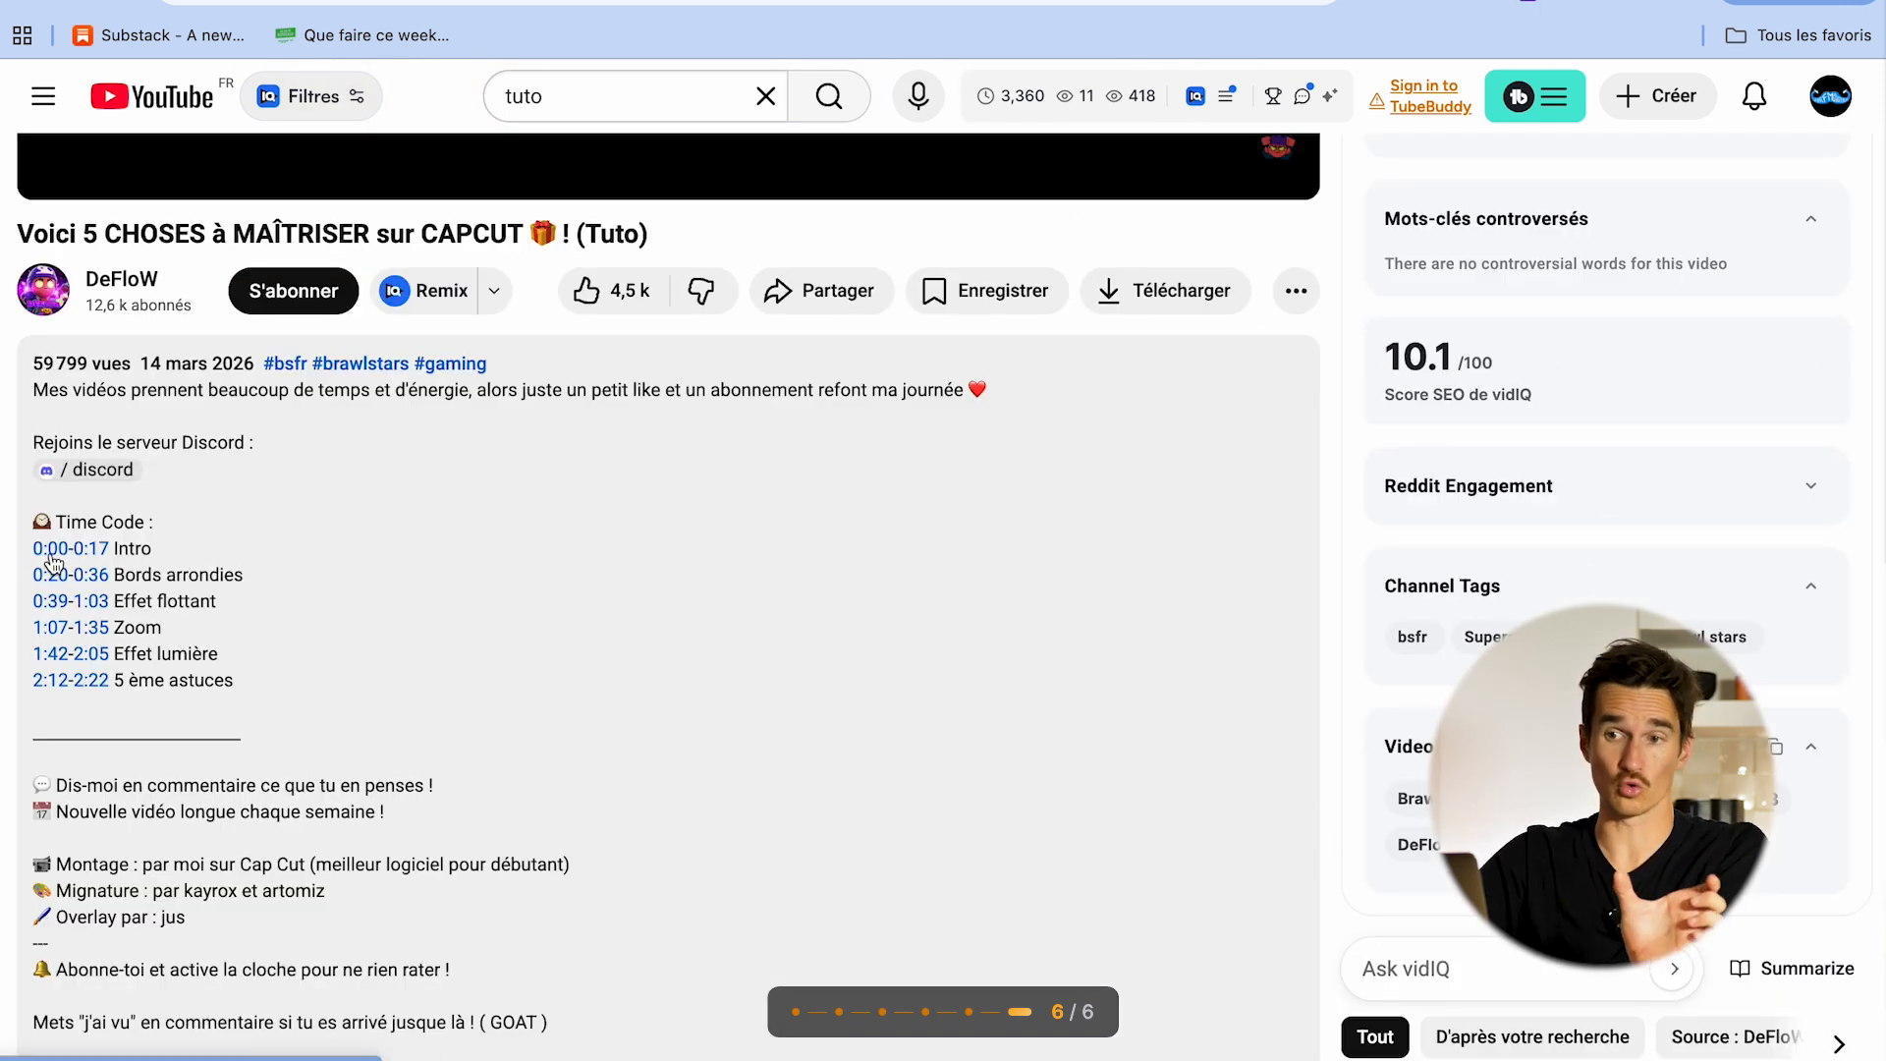
pyautogui.moveTo(125, 575); pyautogui.dragTo(182, 575)
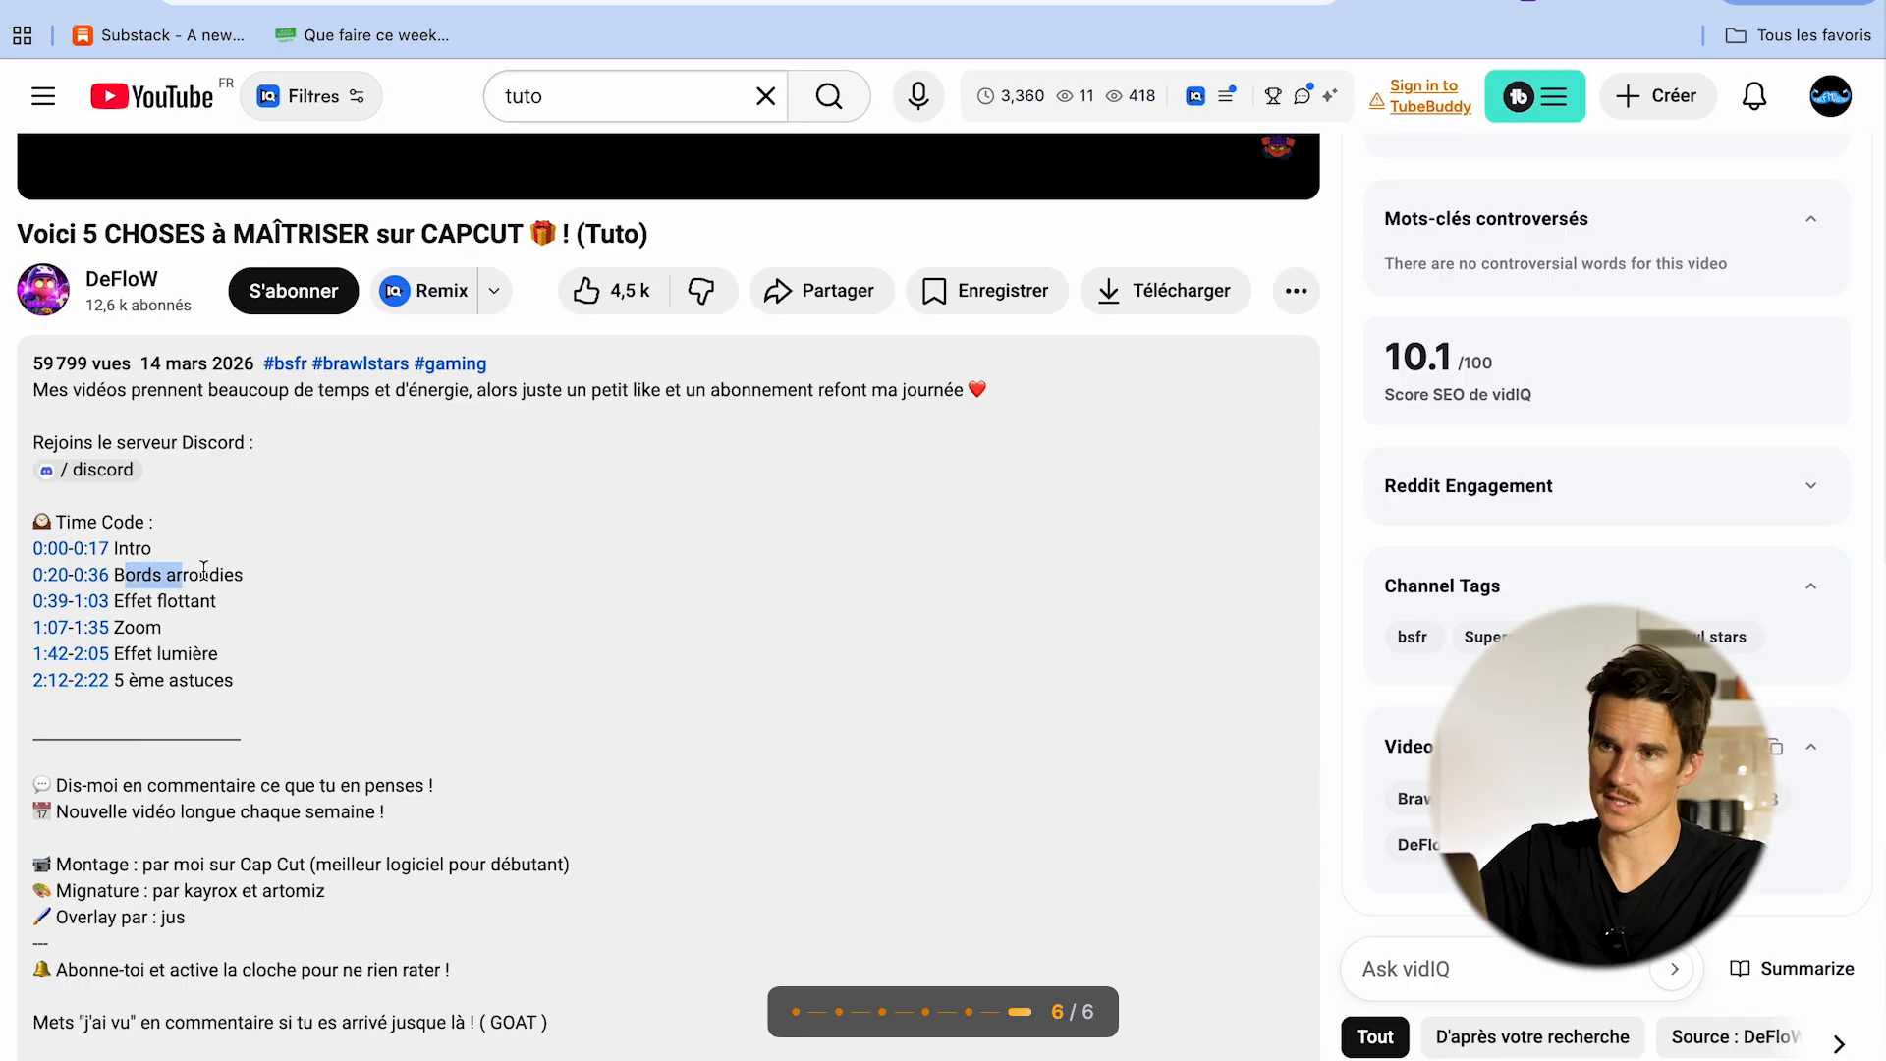
pyautogui.scroll(3, 334, 308)
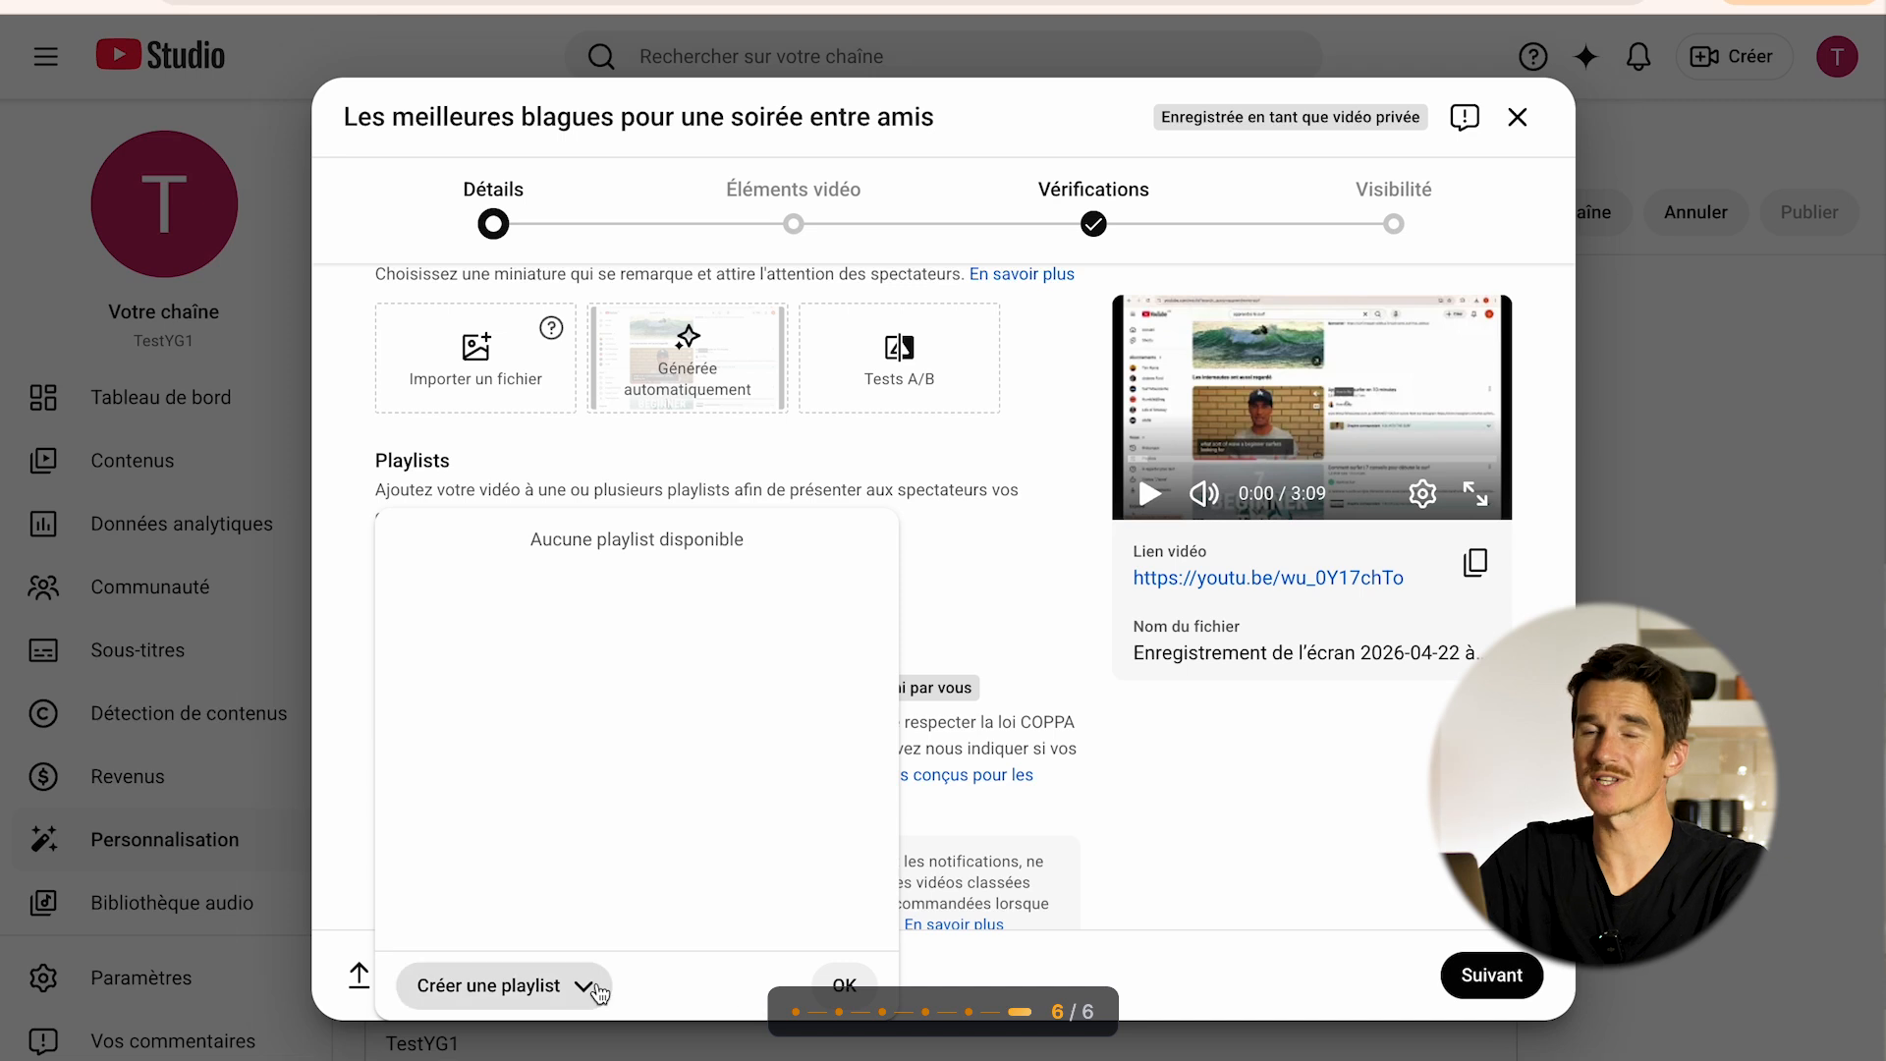
# - Review the video's playlist and audience settings and dismiss the notice about the Contenu modifié section
pyautogui.scroll(-2, 465, 743)
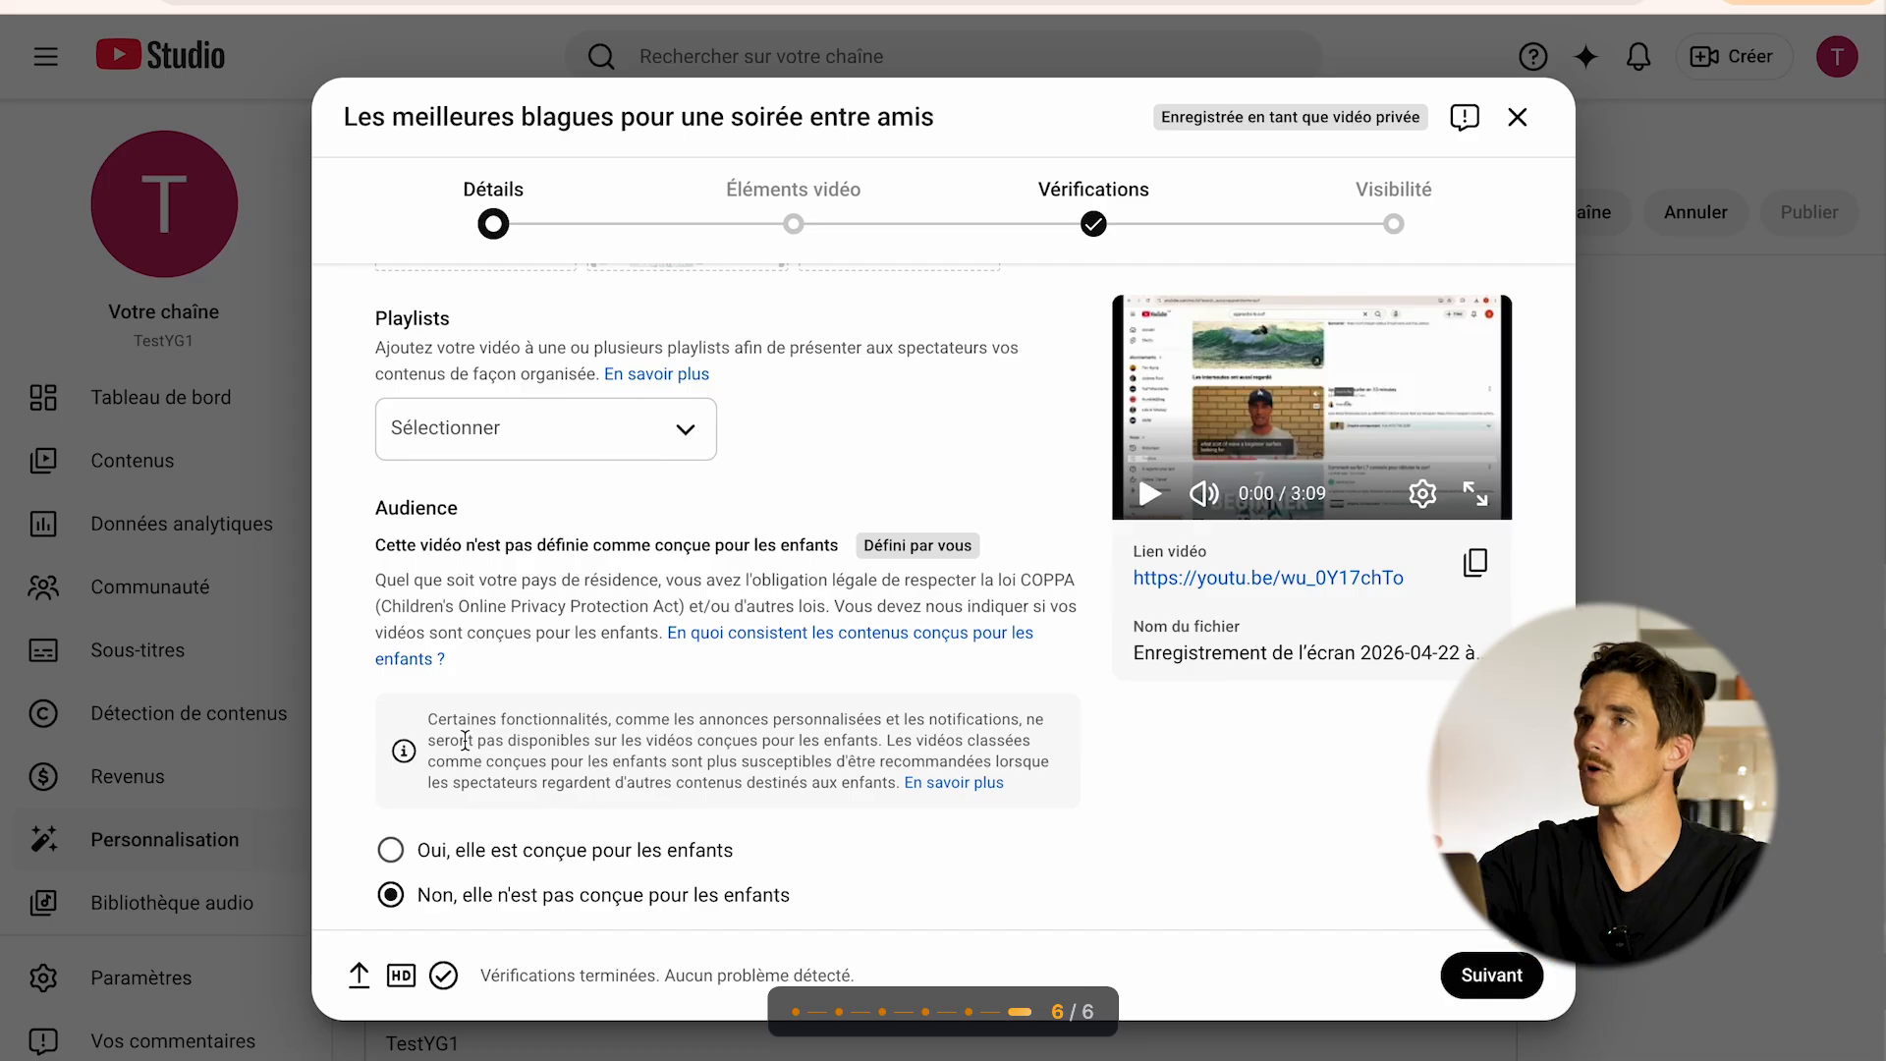
pyautogui.scroll(-1, 464, 740)
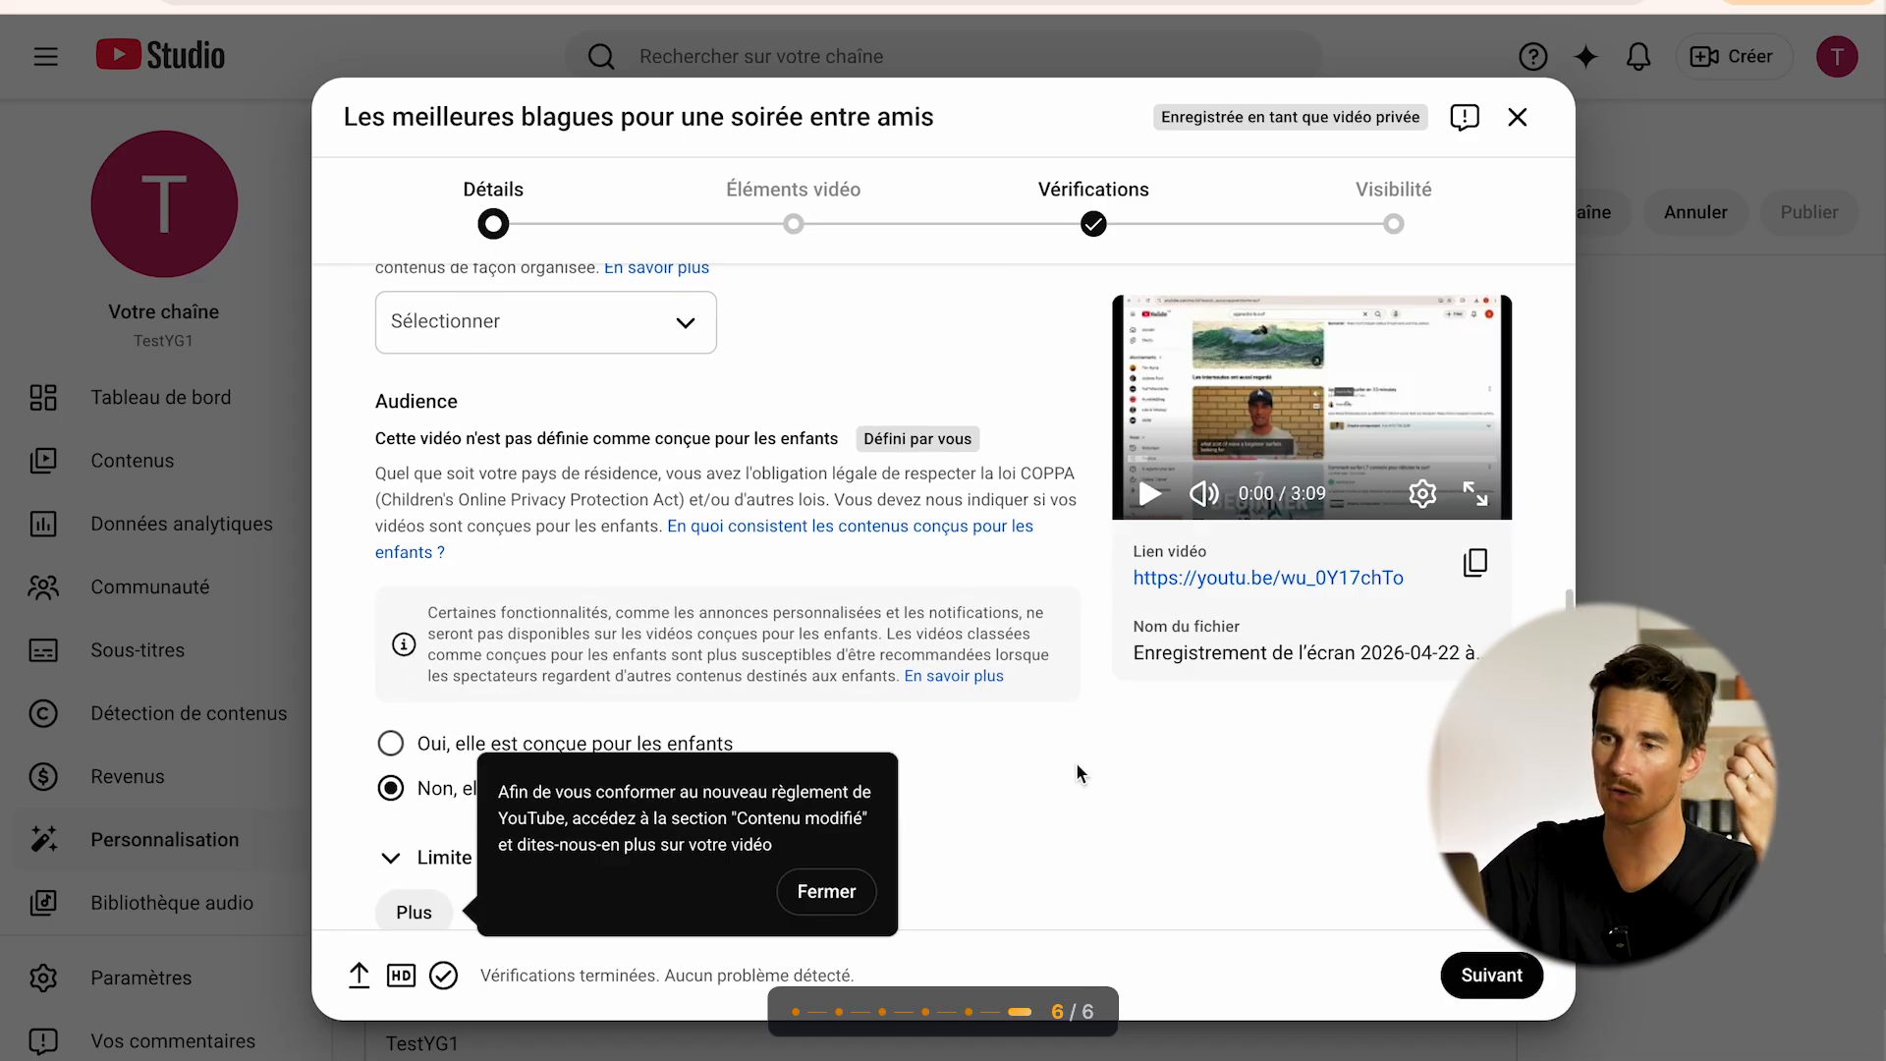
pyautogui.click(861, 902)
# - Add an end screen to the video from the template with one video at lower left and one S'abonner element at lower right
pyautogui.click(762, 216)
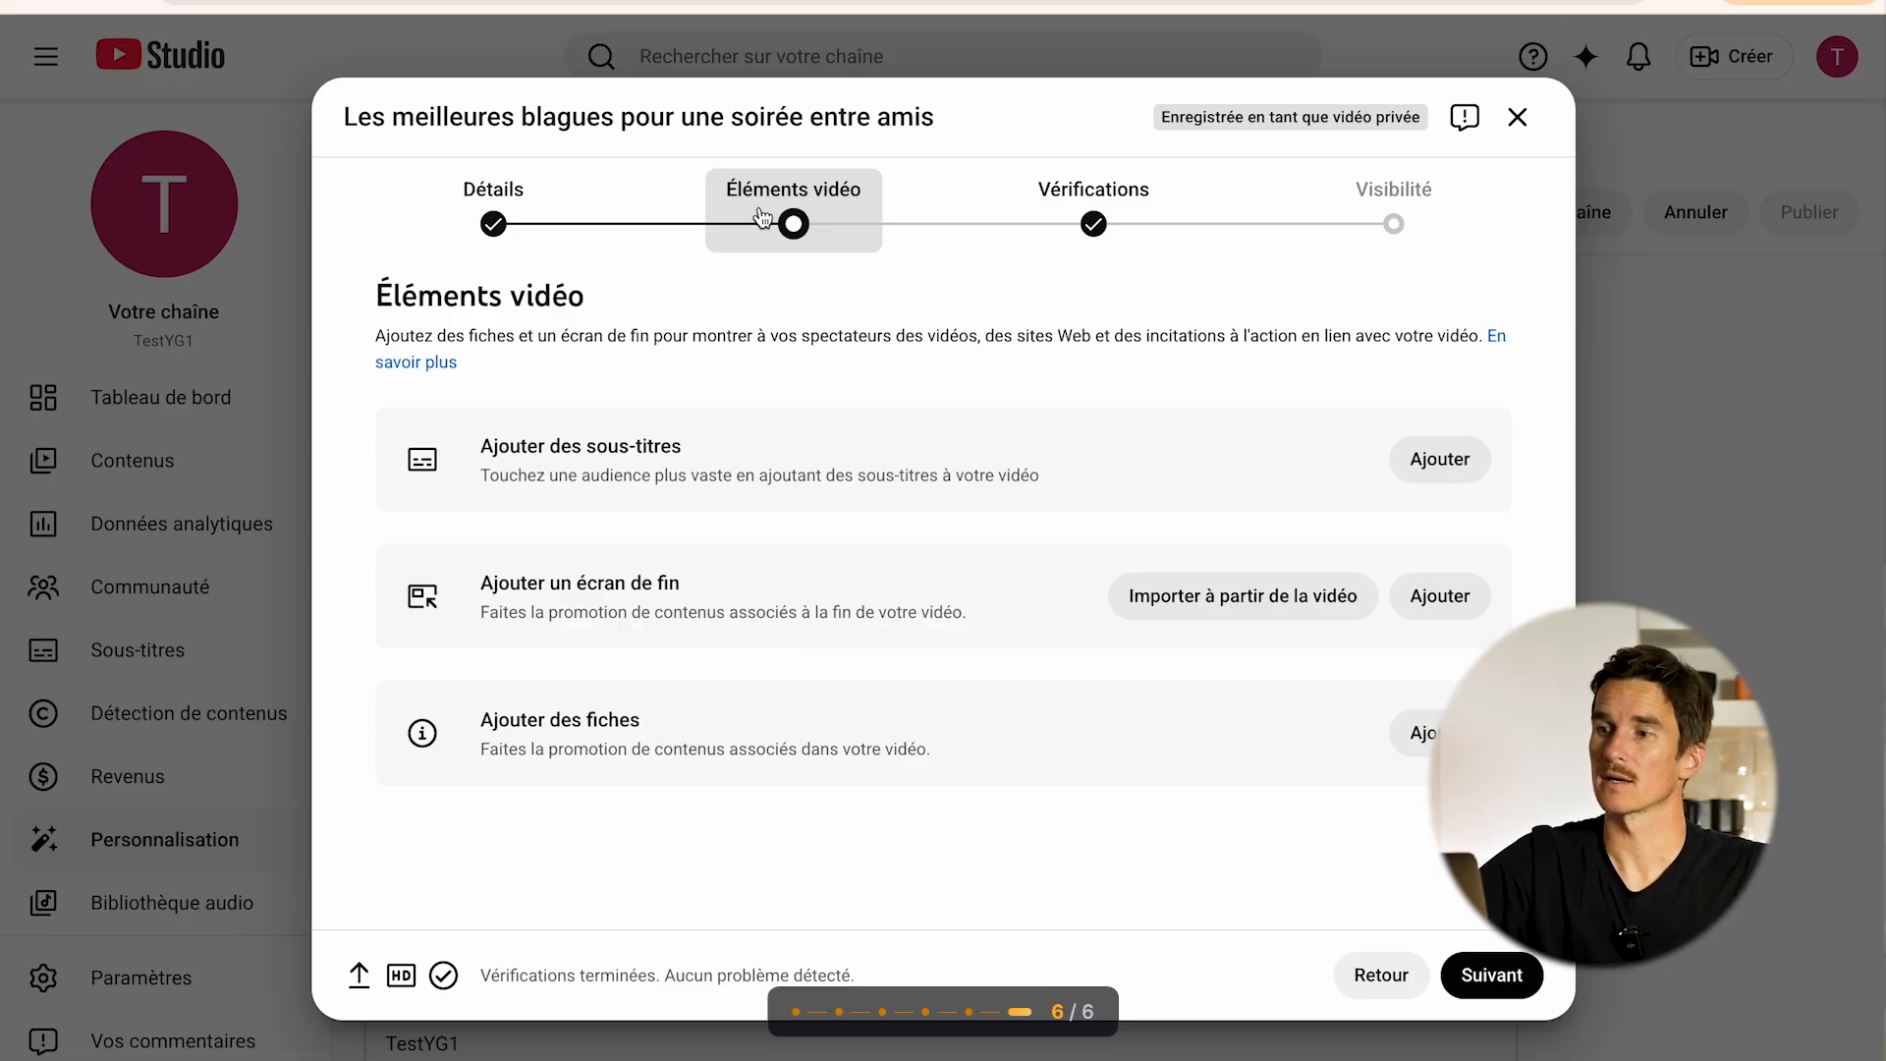
pyautogui.tripleClick(535, 580)
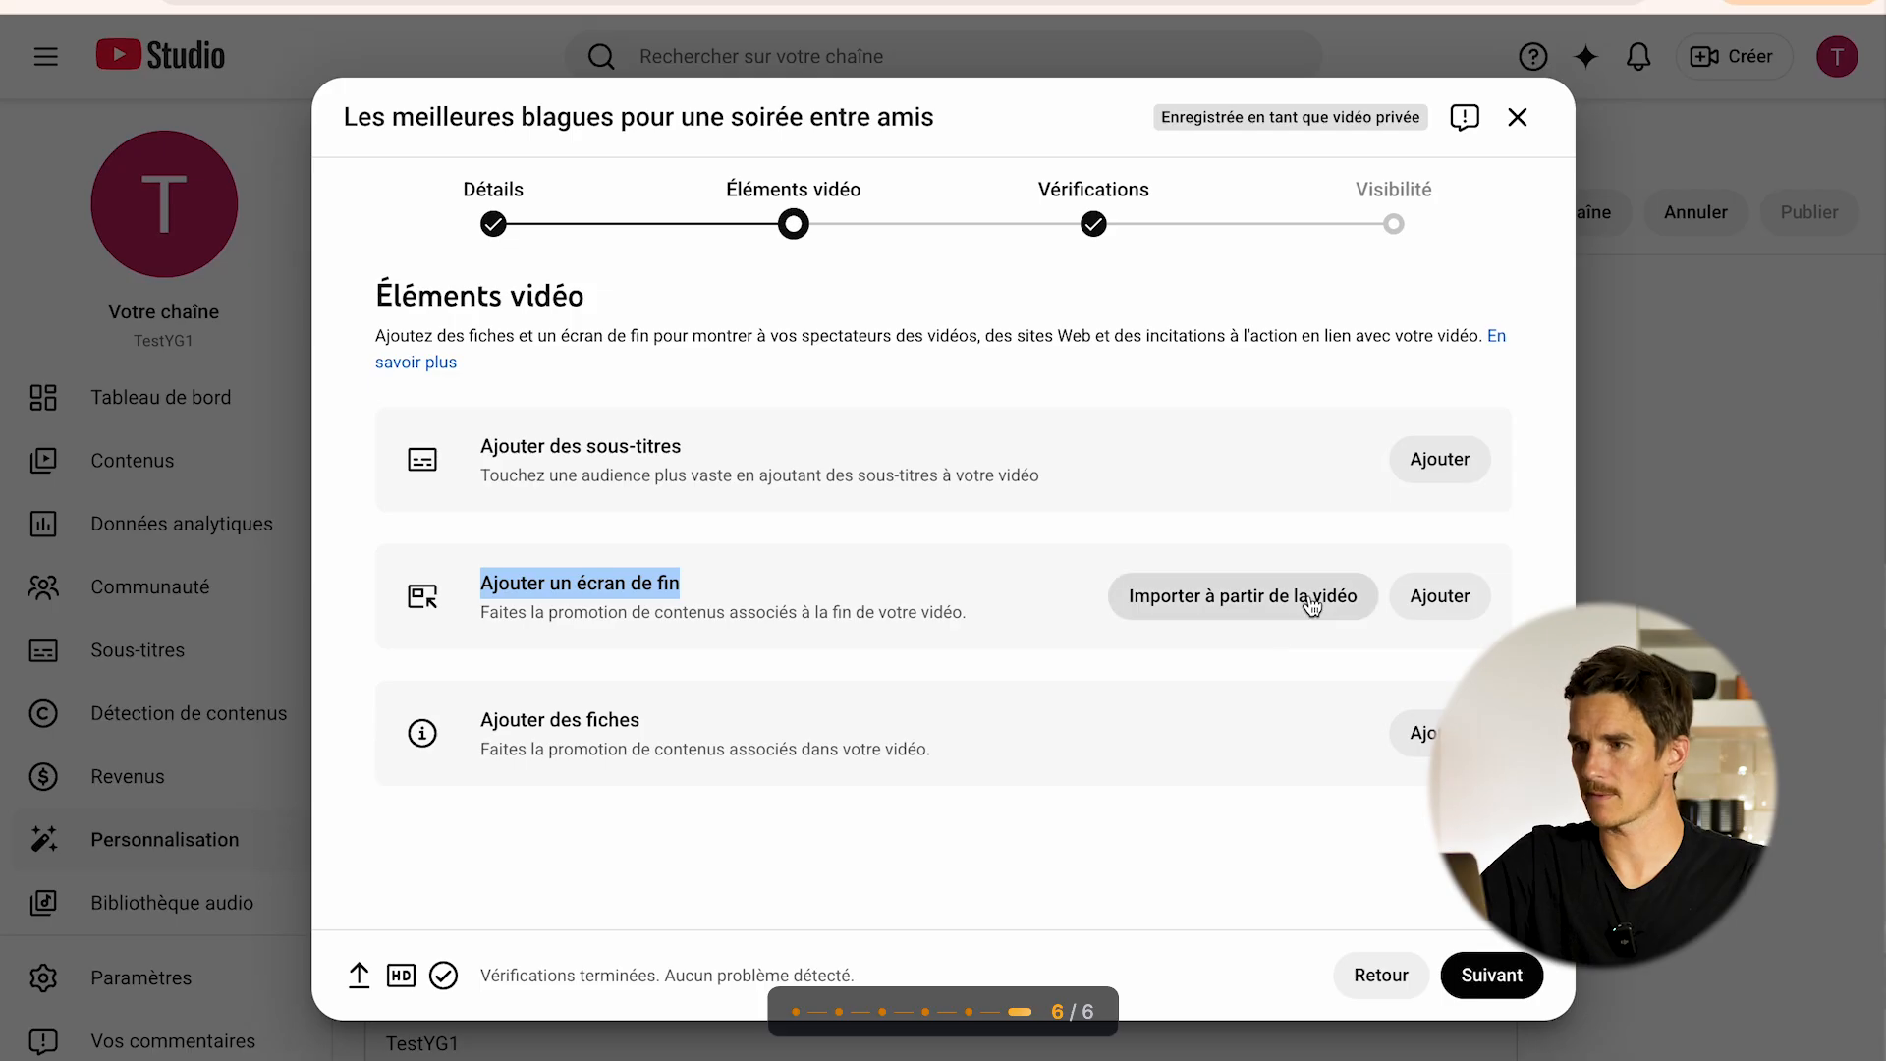
pyautogui.click(1277, 601)
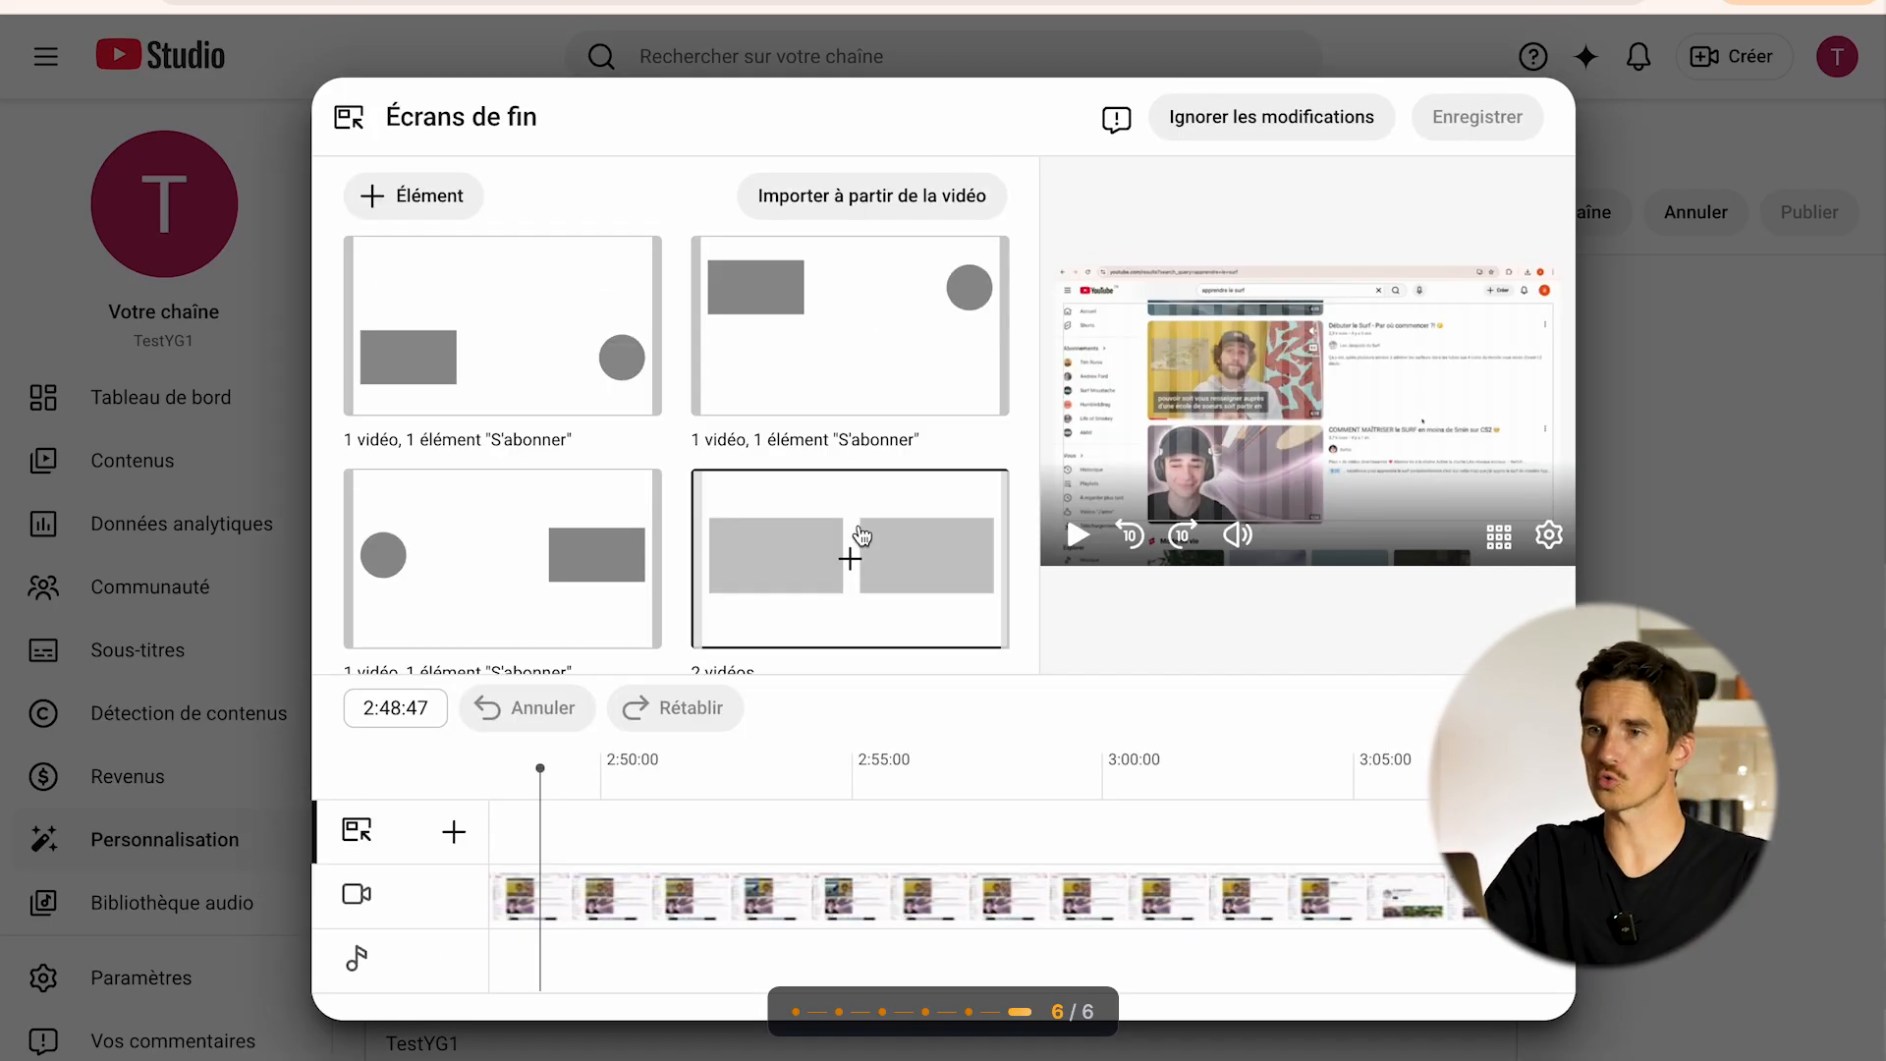
pyautogui.click(522, 386)
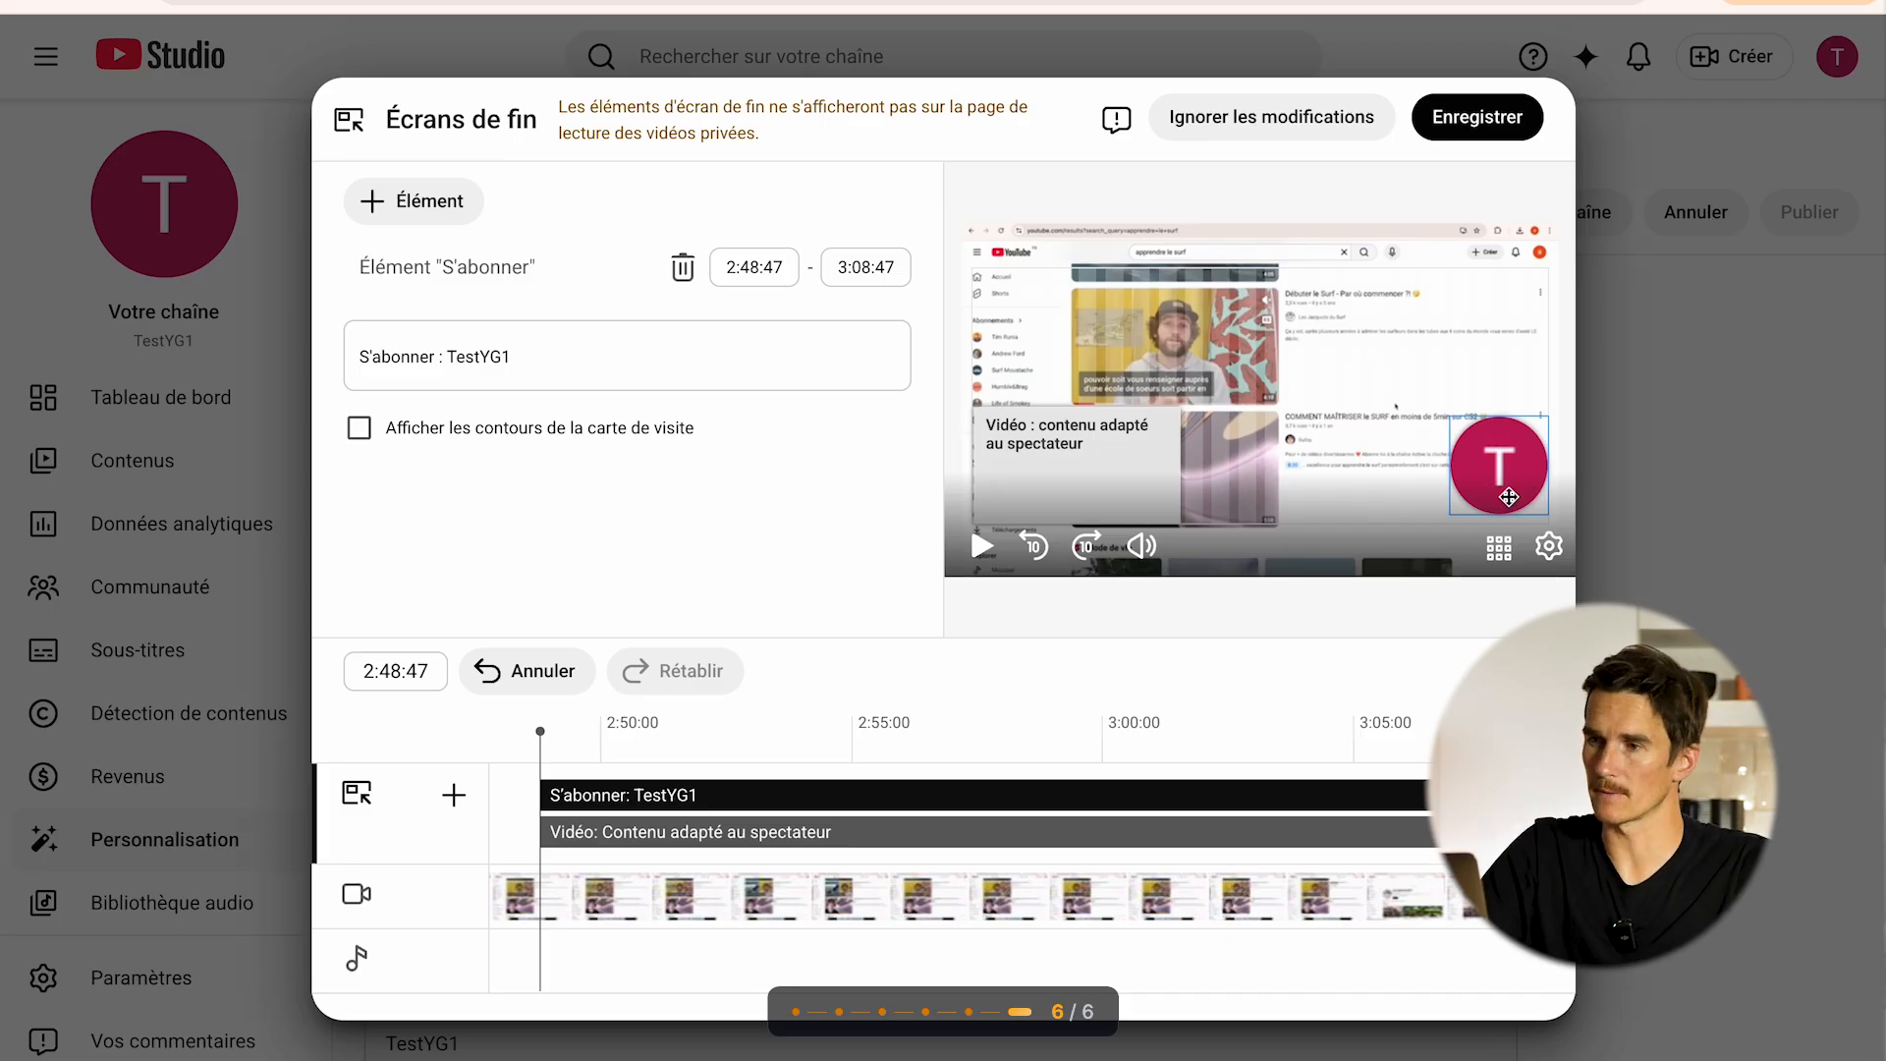
# - Move the end screen's S'abonner and video elements inward and upward so they sit near the middle of the frame
pyautogui.moveTo(1509, 497); pyautogui.dragTo(1476, 476)
pyautogui.moveTo(1086, 455); pyautogui.dragTo(1127, 398)
pyautogui.moveTo(1473, 466); pyautogui.dragTo(1464, 423)
# - Choose Sélectionner une vidéo spécifique for the end screen's video element and save the end screen
pyautogui.click(1094, 401)
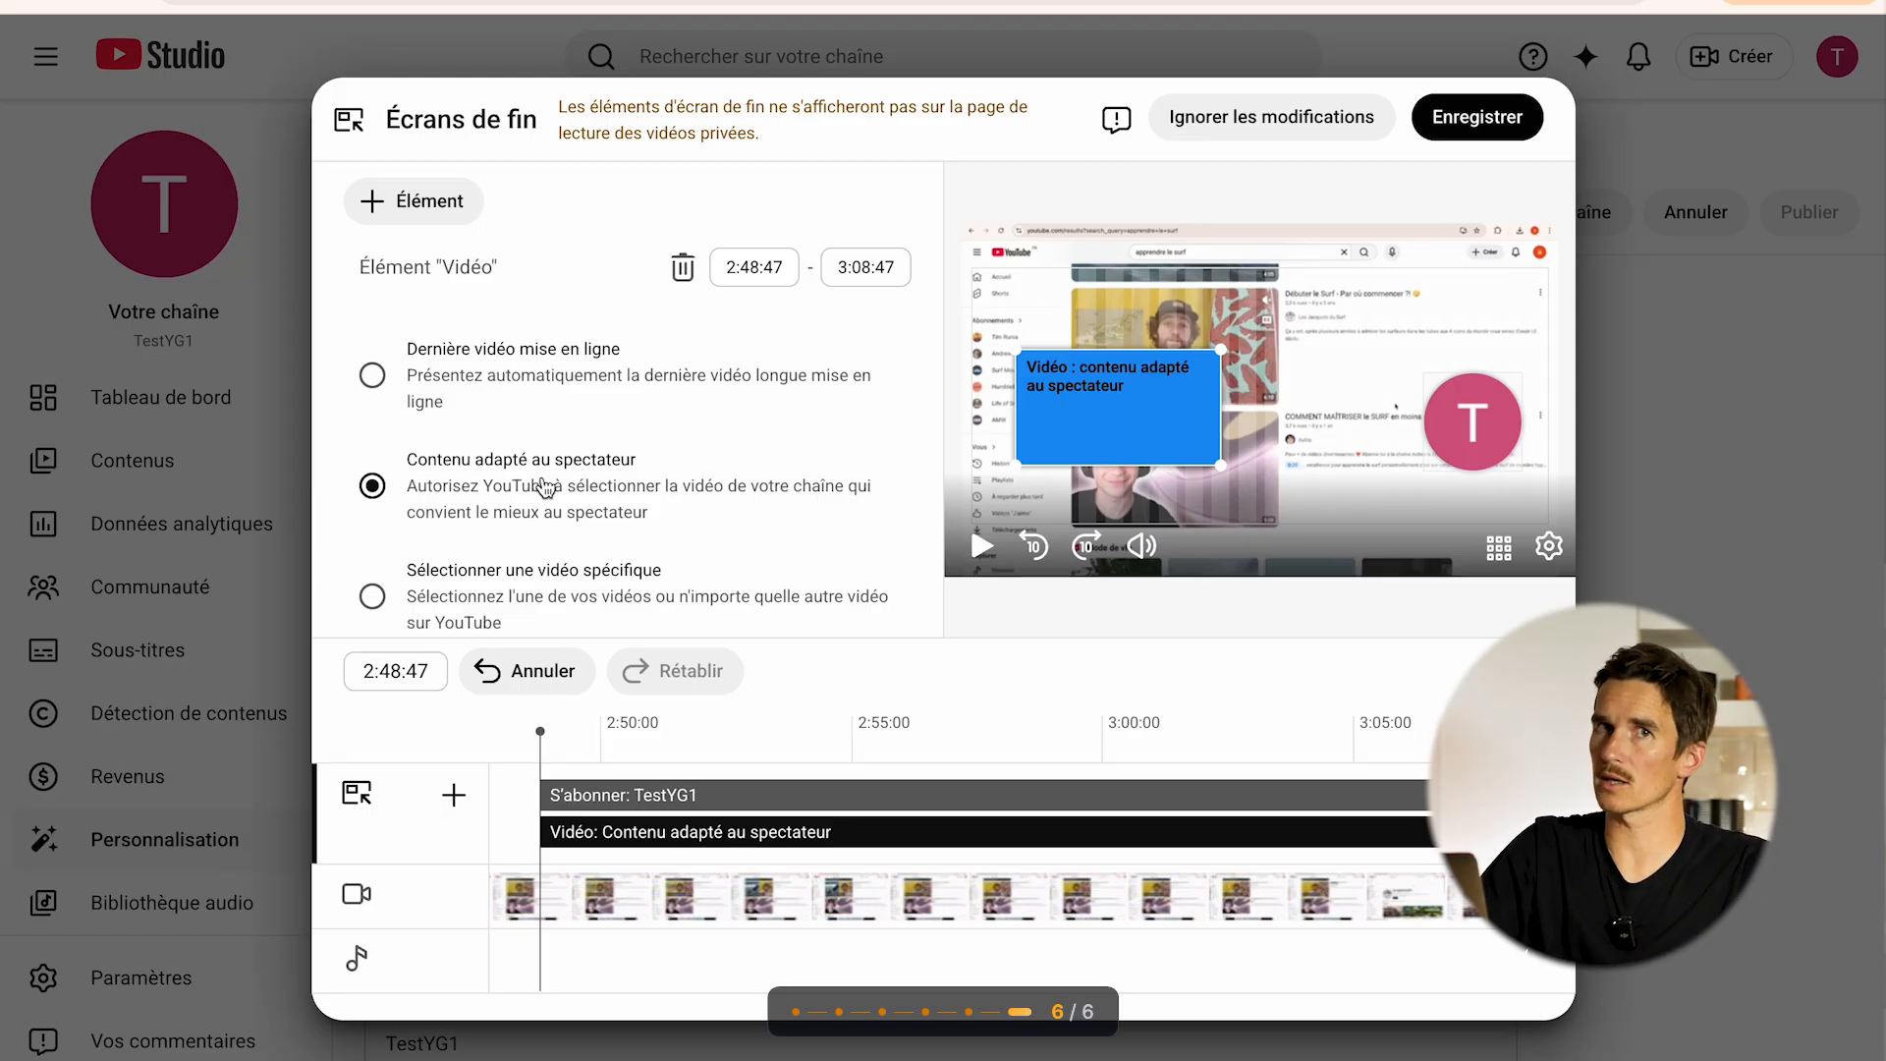
pyautogui.scroll(-1, 545, 486)
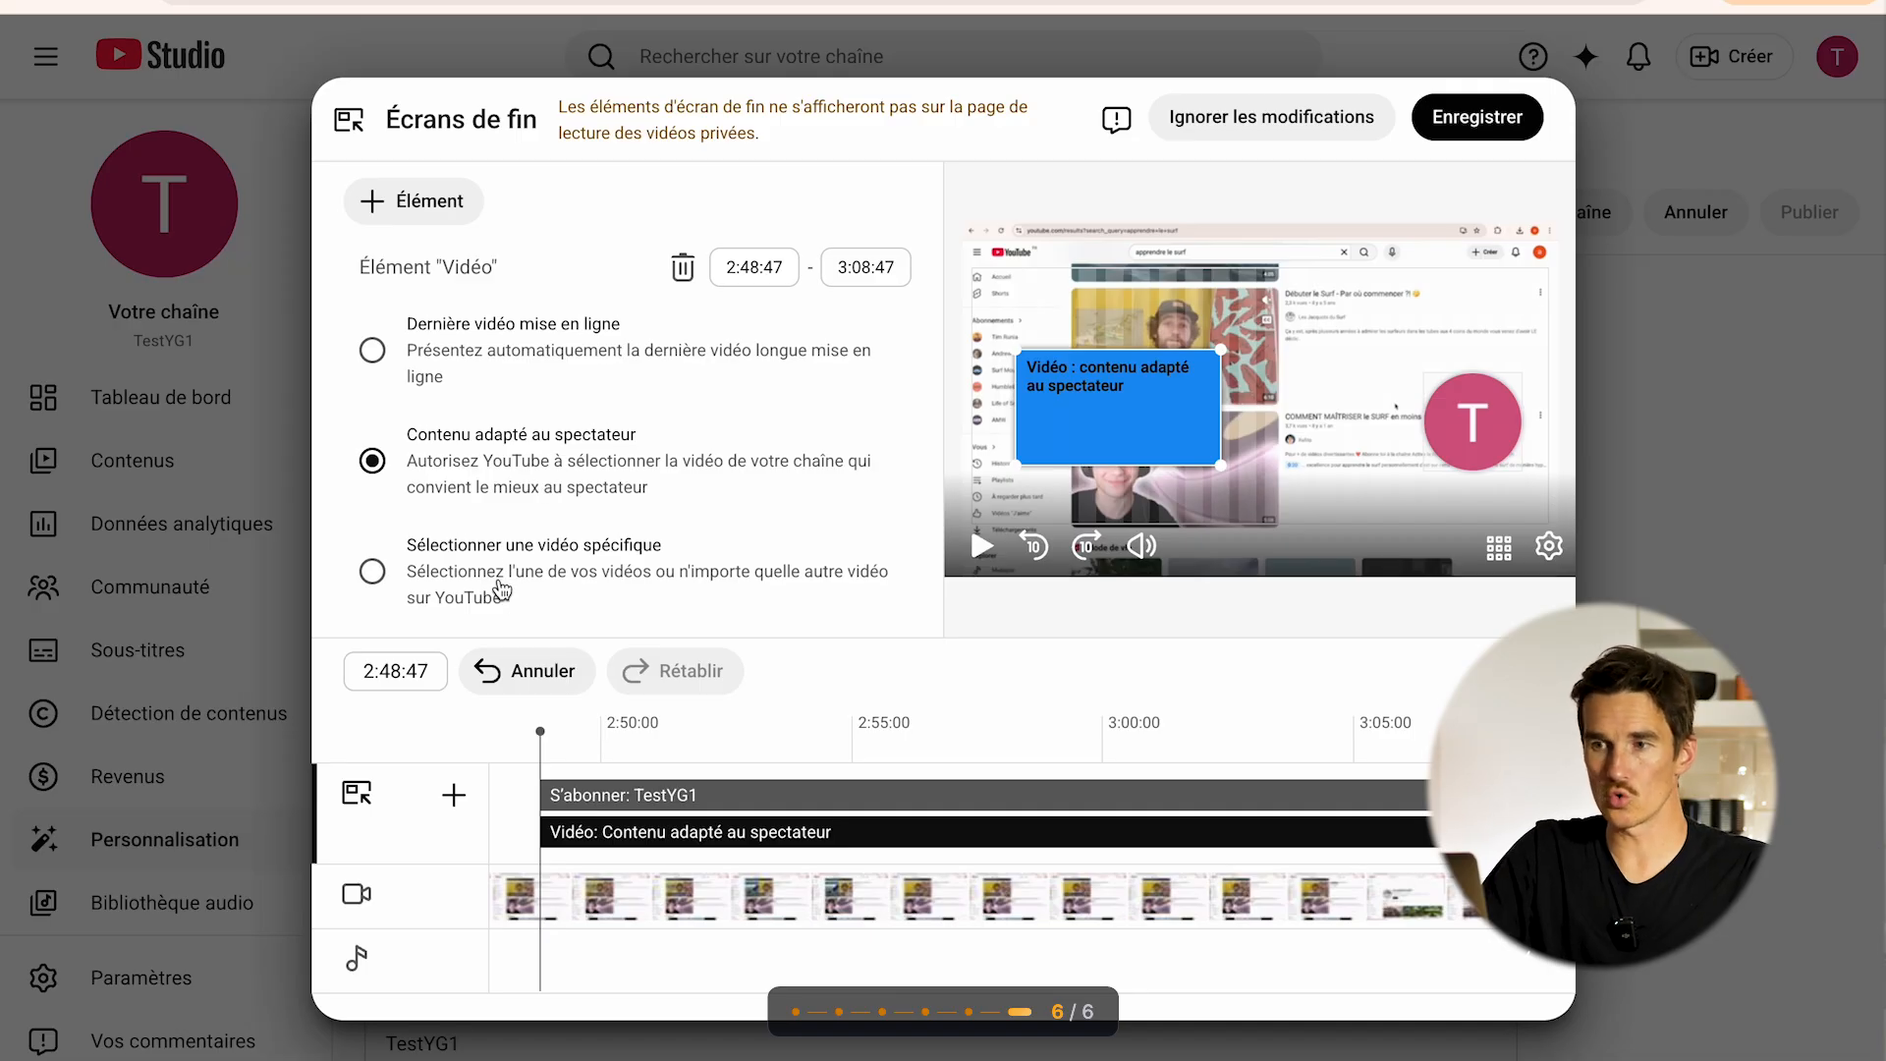
pyautogui.click(442, 587)
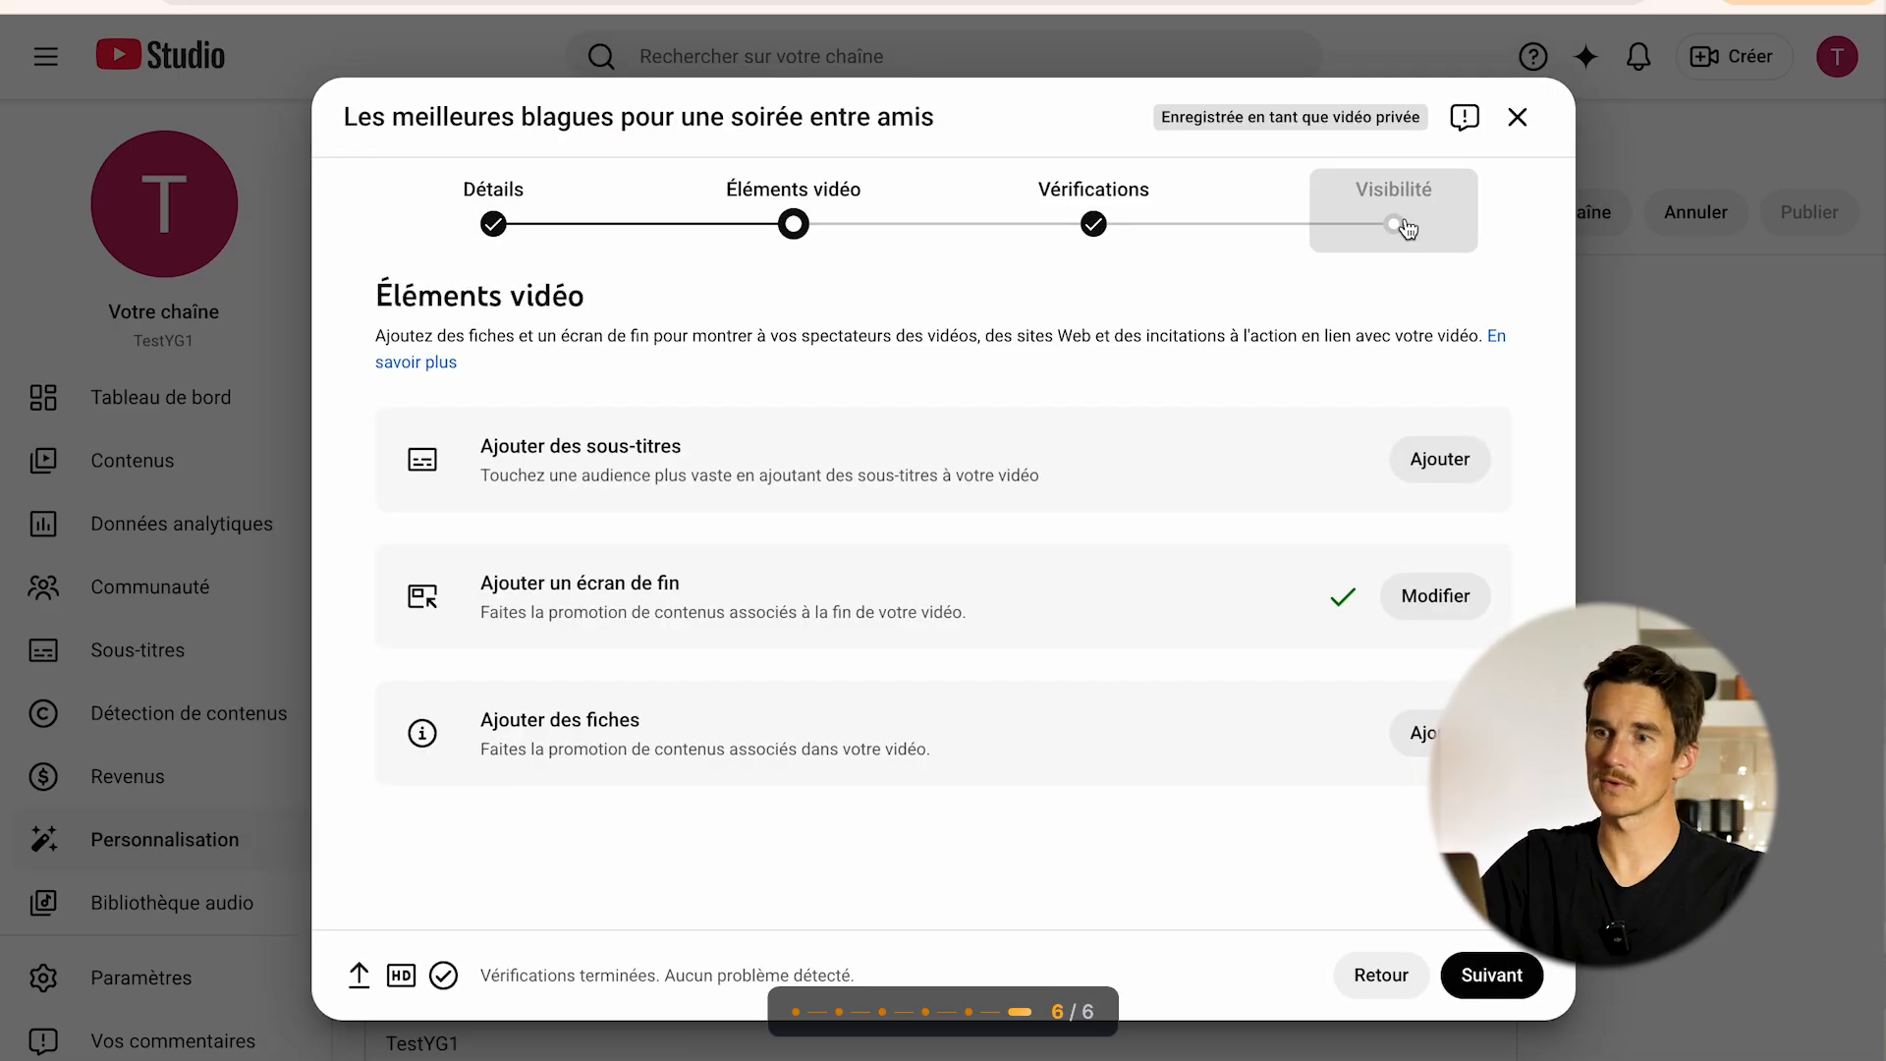
# - Try to open the Fiches editor for the video and retry loading it
pyautogui.click(1424, 732)
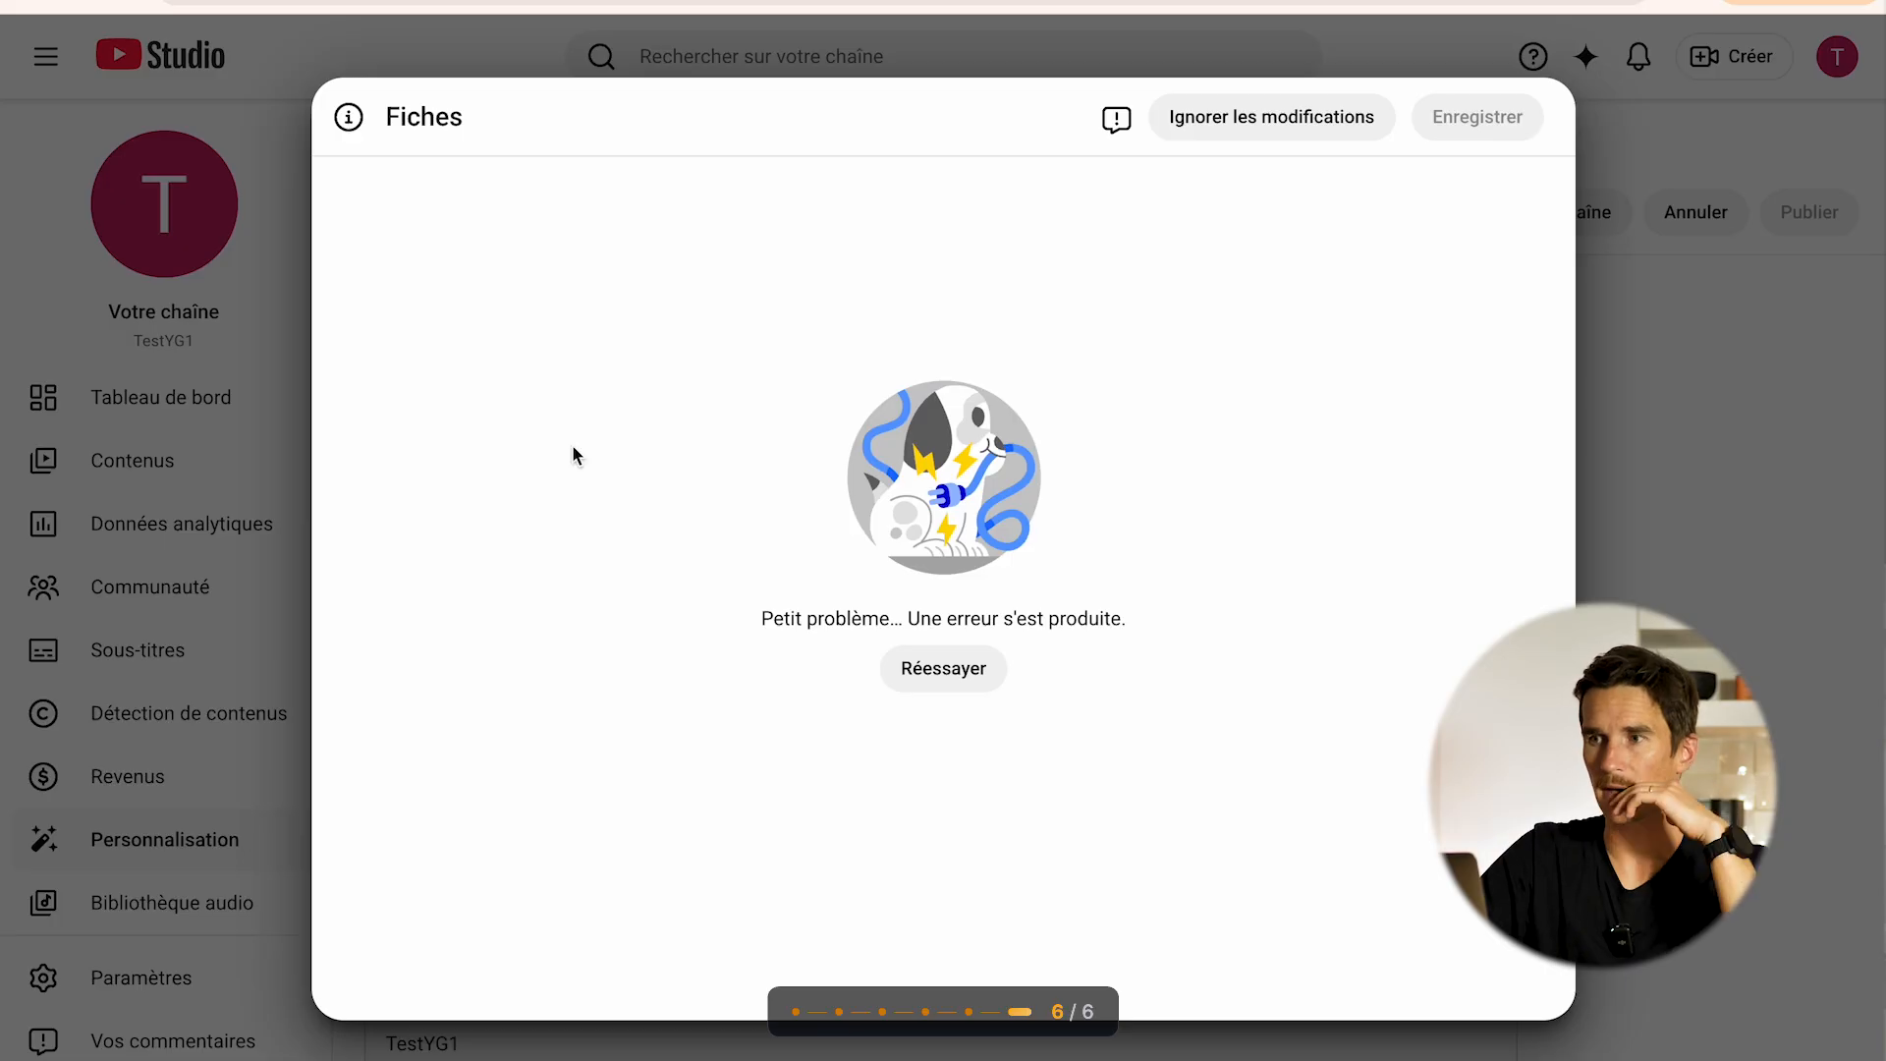
pyautogui.click(929, 674)
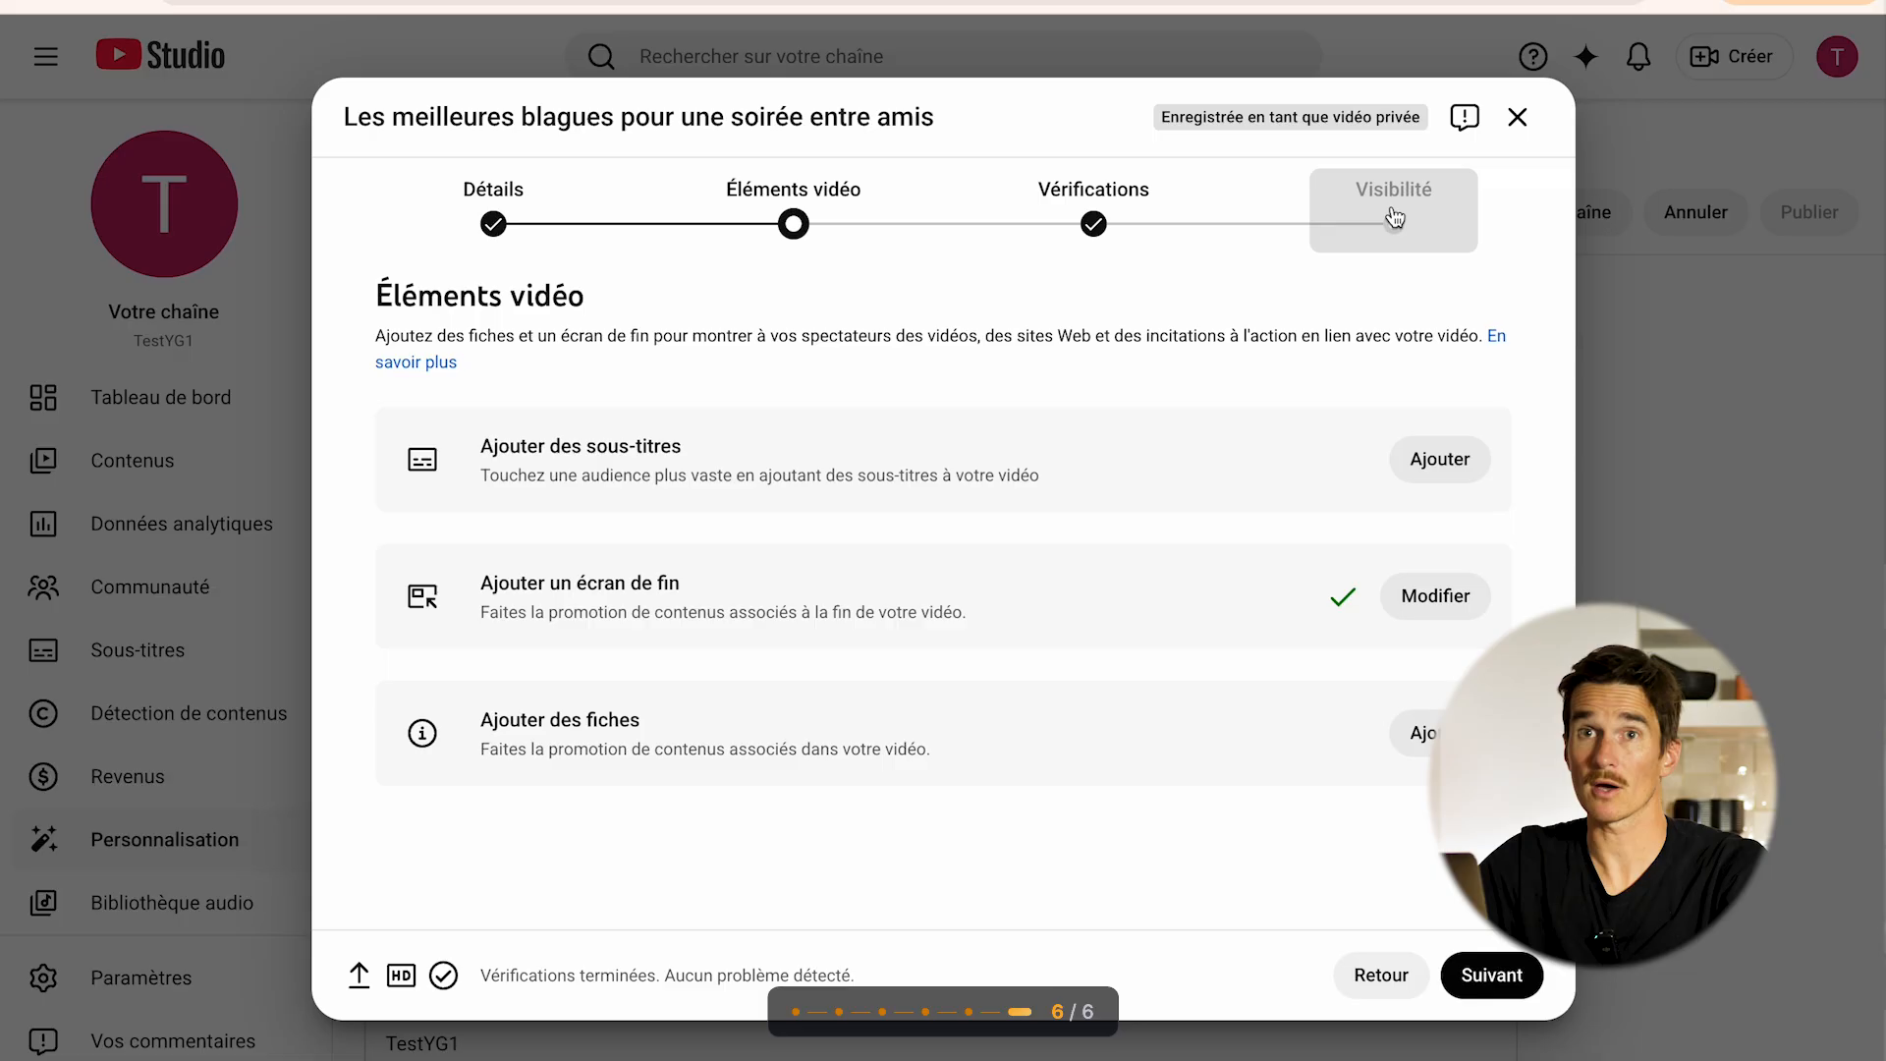
# - Choose Publique as the video's visibility and open the Programmer options for scheduling its publication
pyautogui.click(1393, 211)
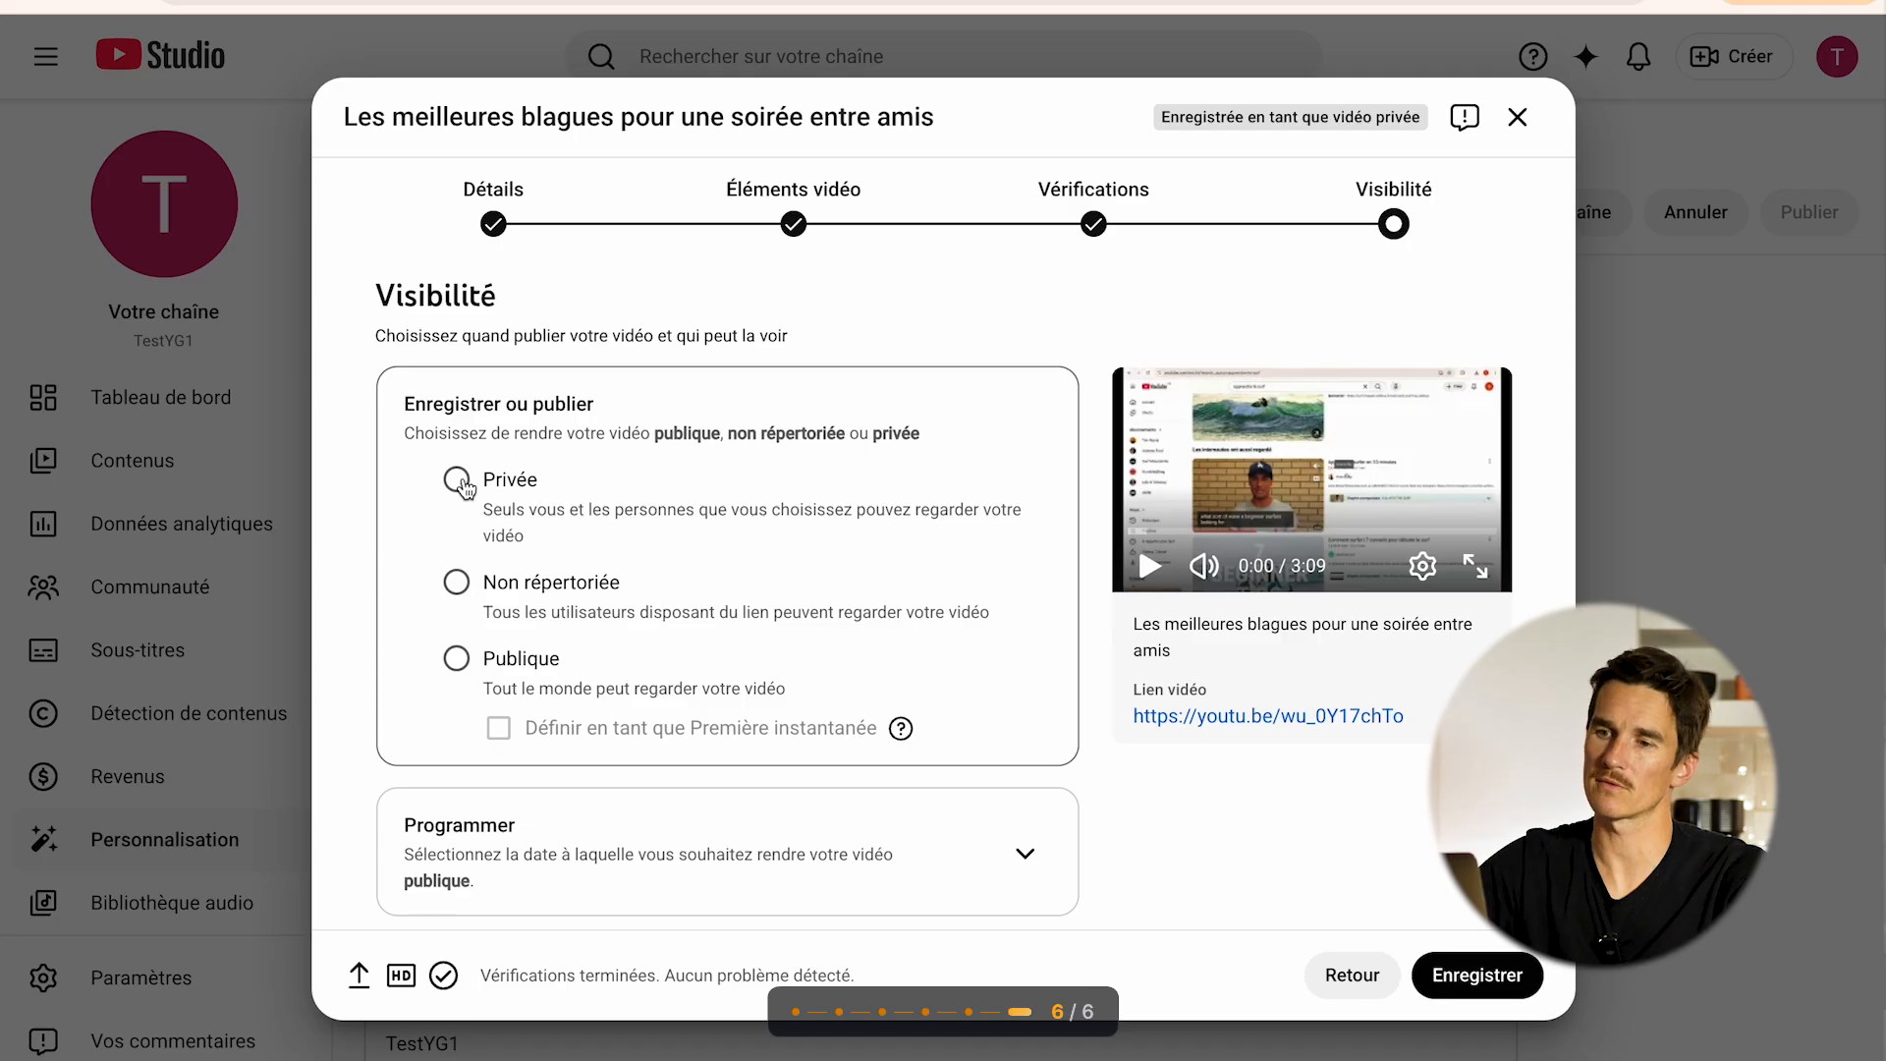
pyautogui.click(456, 661)
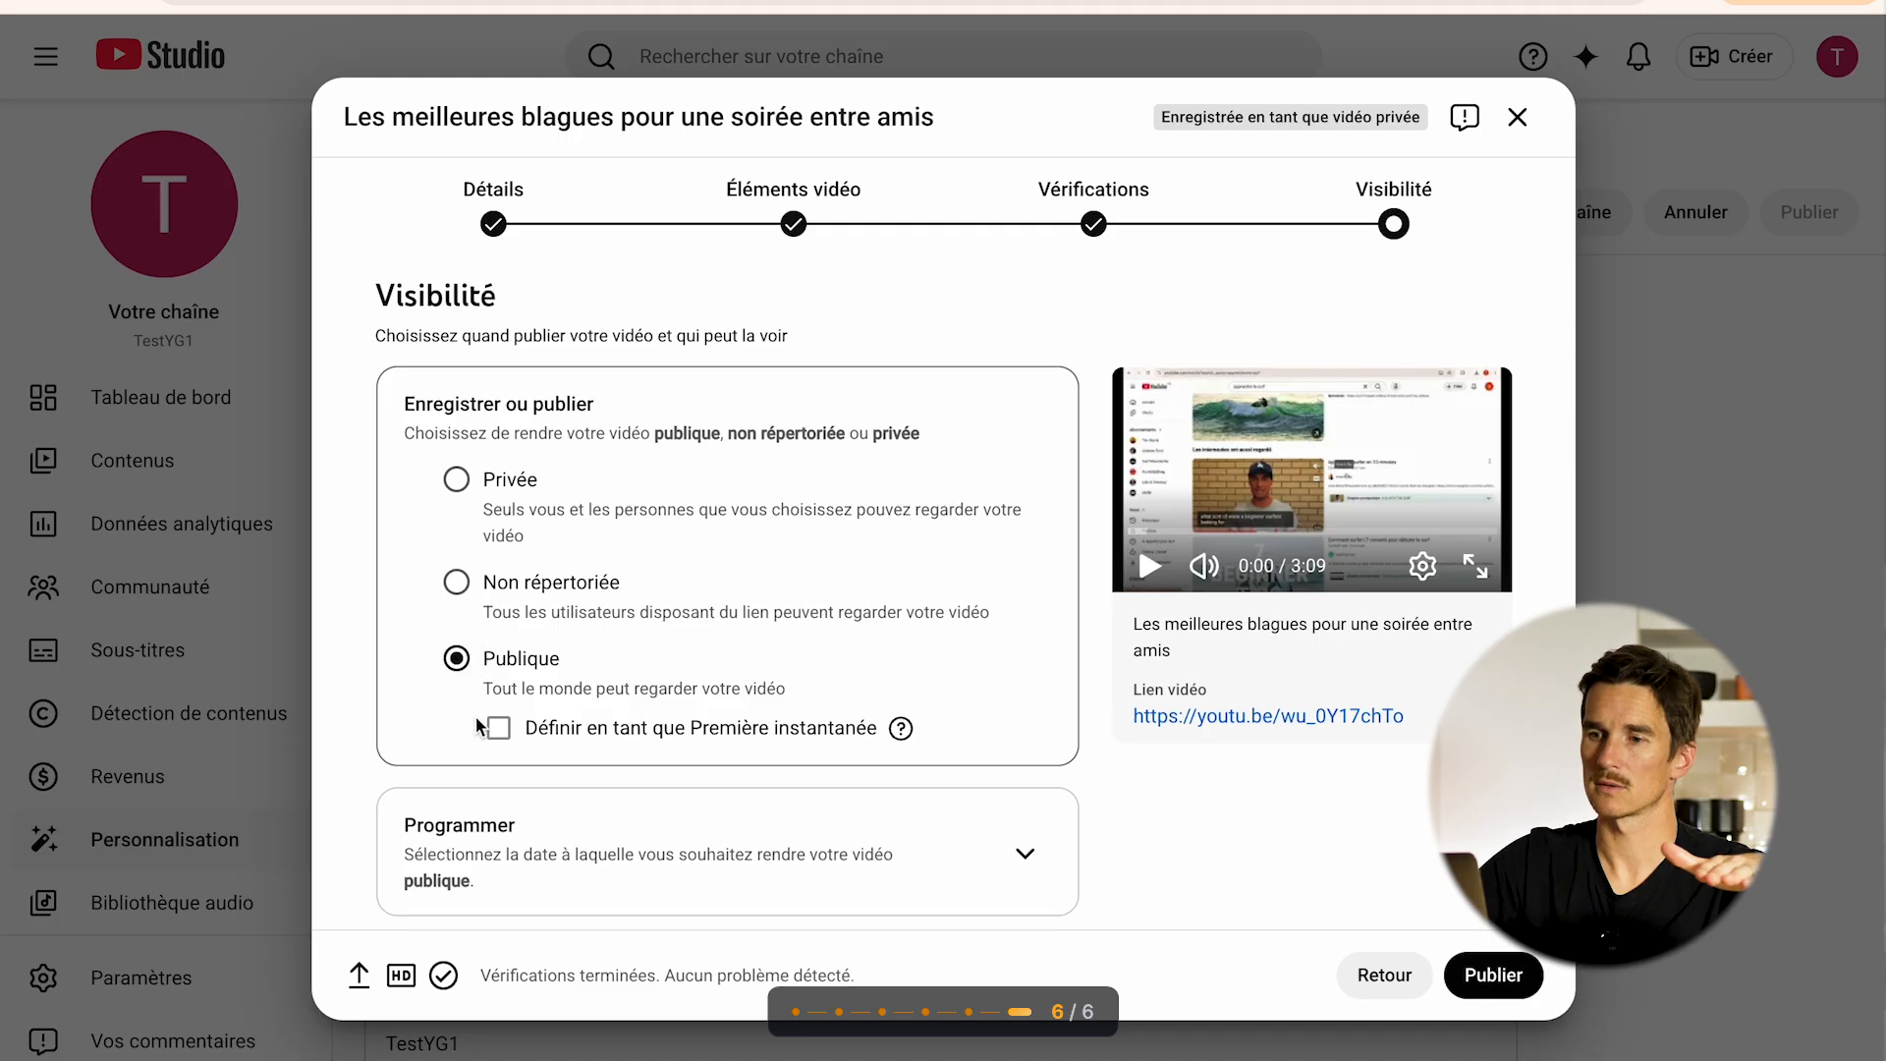
pyautogui.scroll(-1, 523, 727)
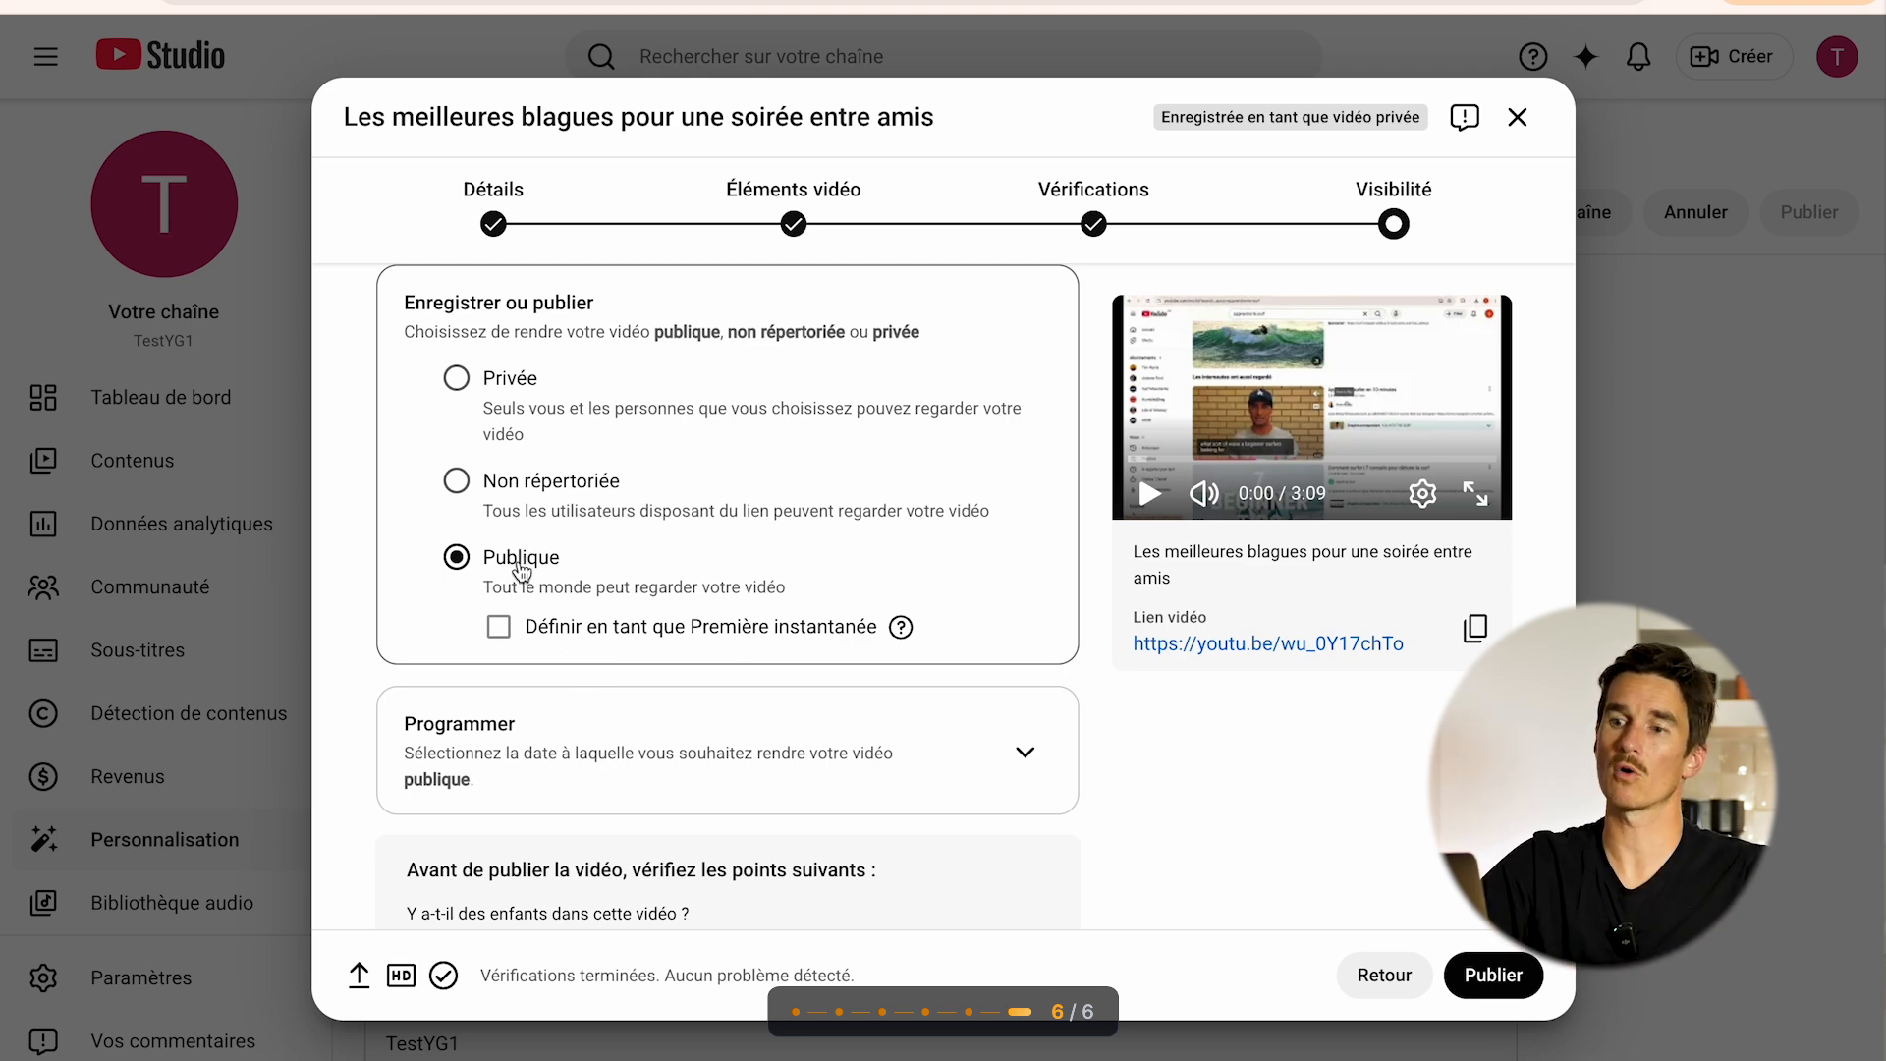
pyautogui.click(503, 690)
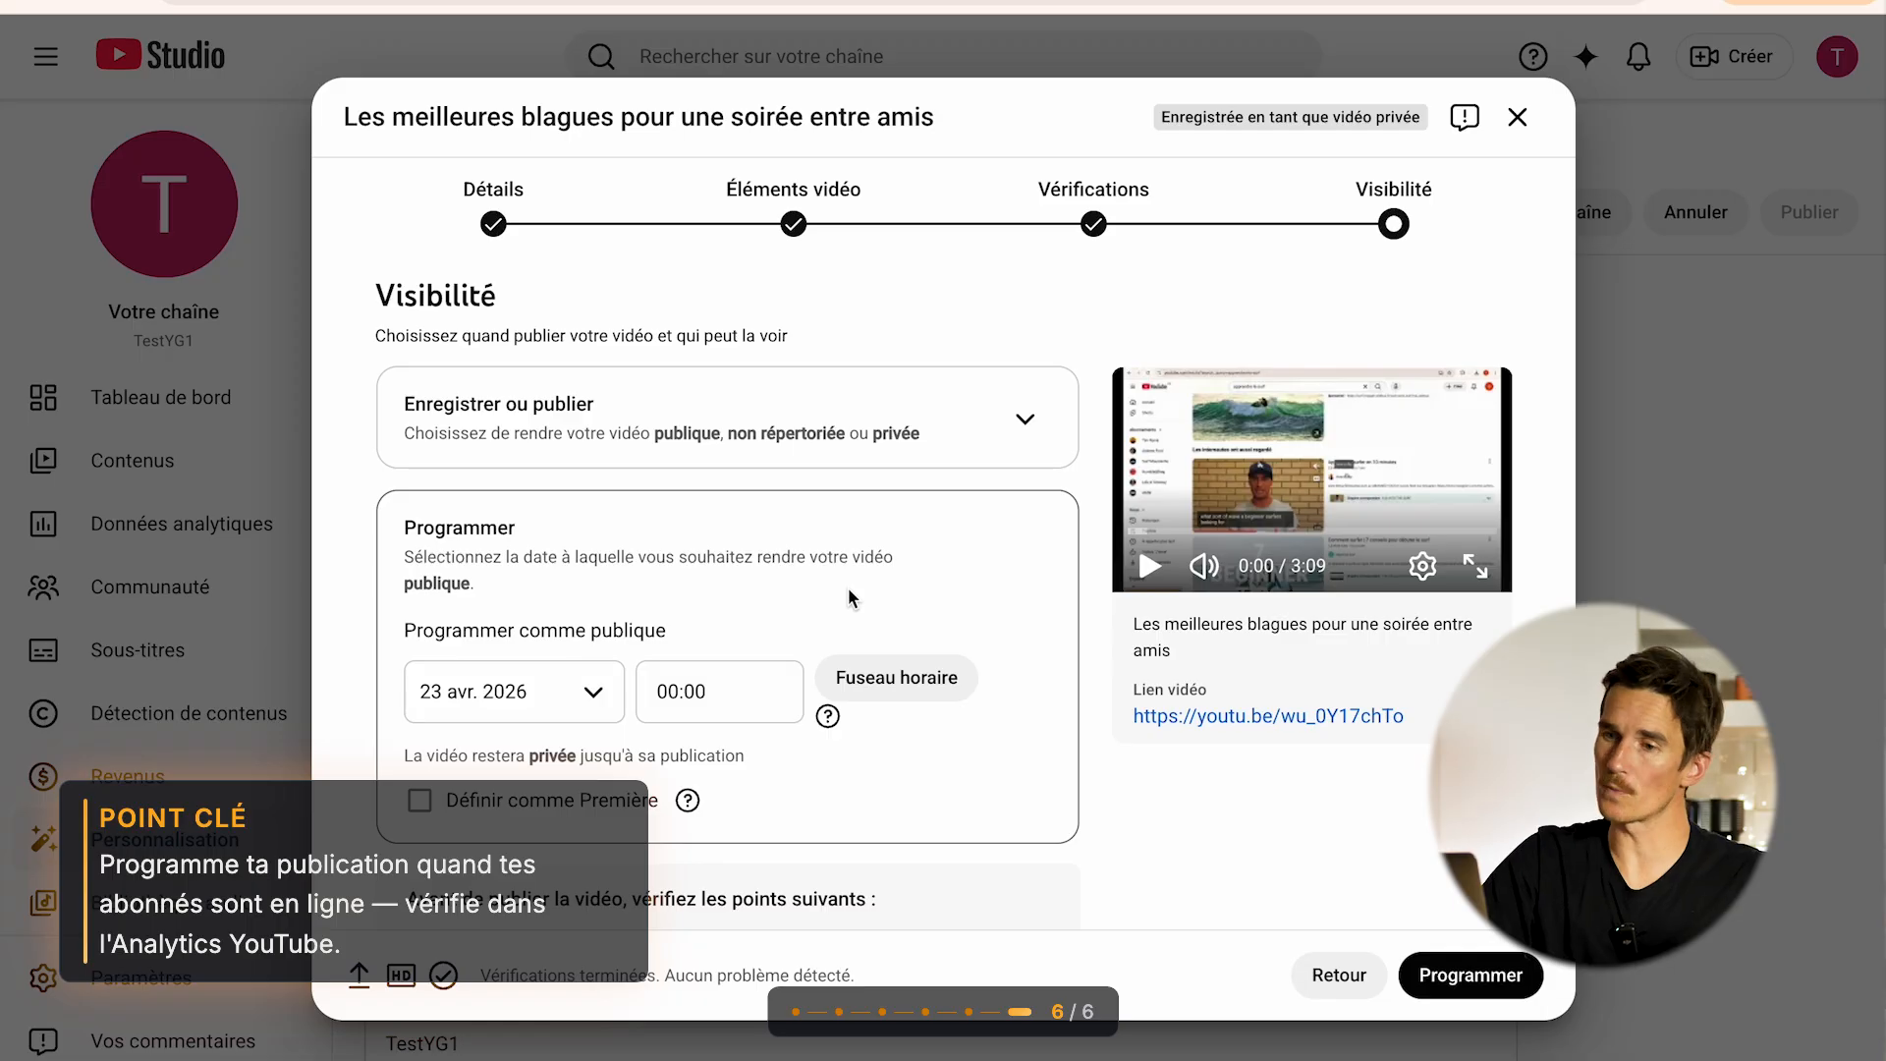